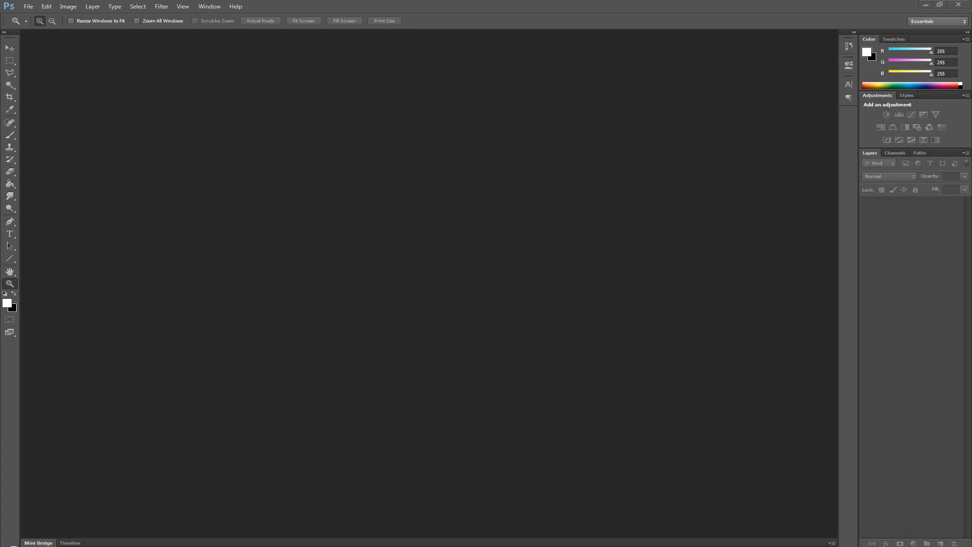
# Open the image Template_Parquet.png.
pyautogui.moveTo(126, 208); pyautogui.dragTo(489, 210)
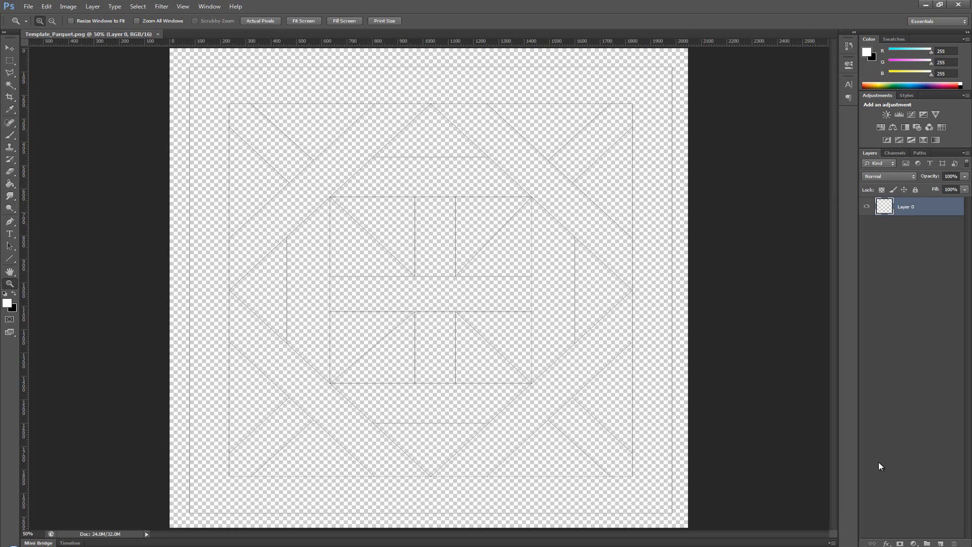
# Create a new layer with default settings and place it beneath the template line layer.
pyautogui.hotkey('ctrl', 'shift', 'n')
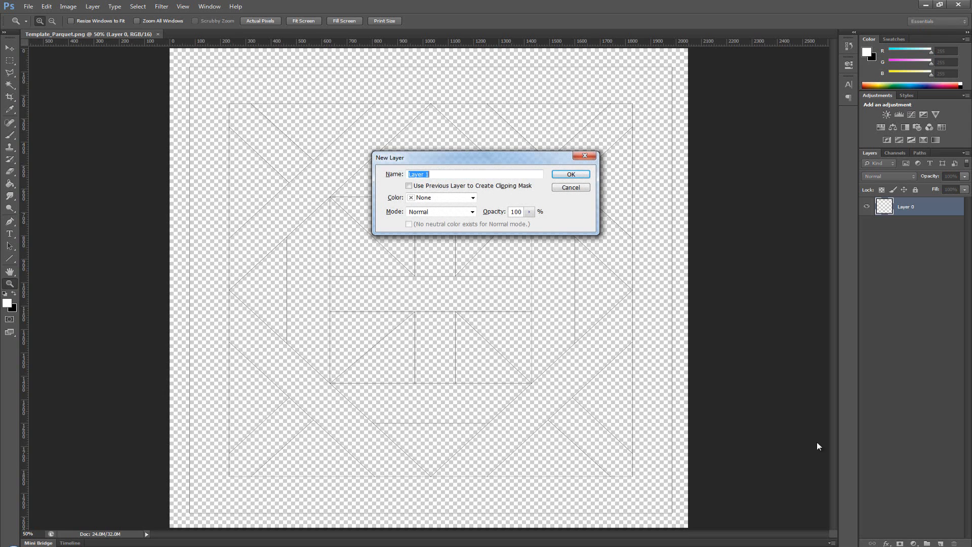
pyautogui.click(568, 177)
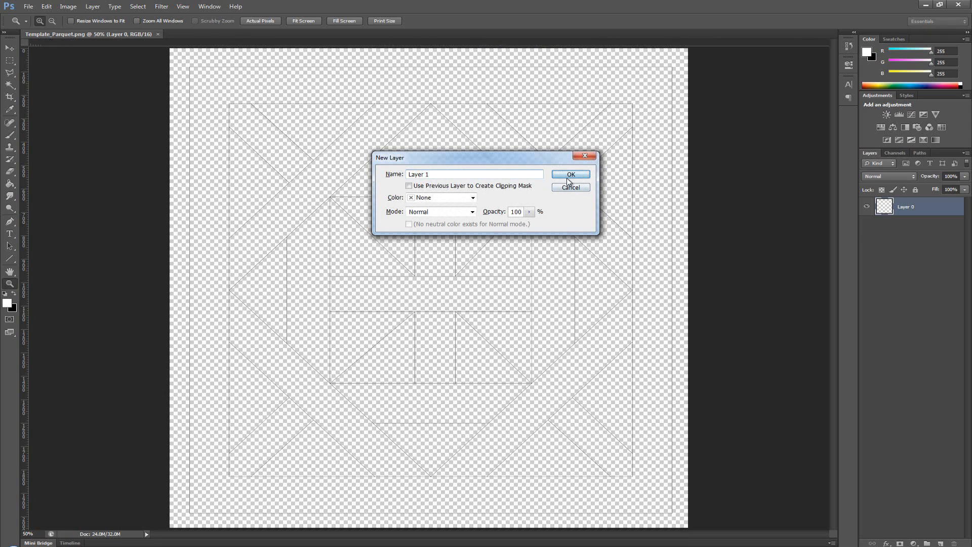
pyautogui.moveTo(889, 208); pyautogui.dragTo(886, 231)
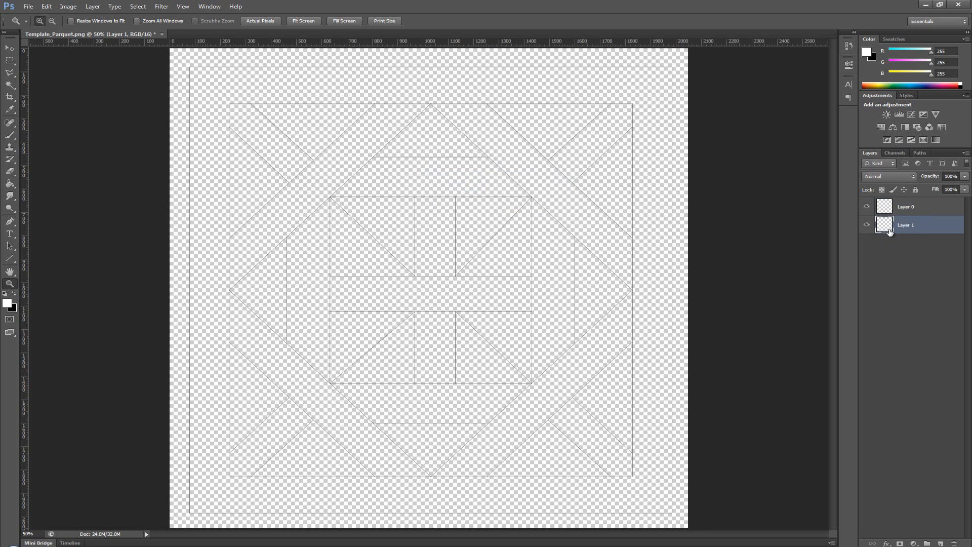
# Rename the template line layer to Lines.
pyautogui.click(913, 207)
pyautogui.doubleClick(913, 207)
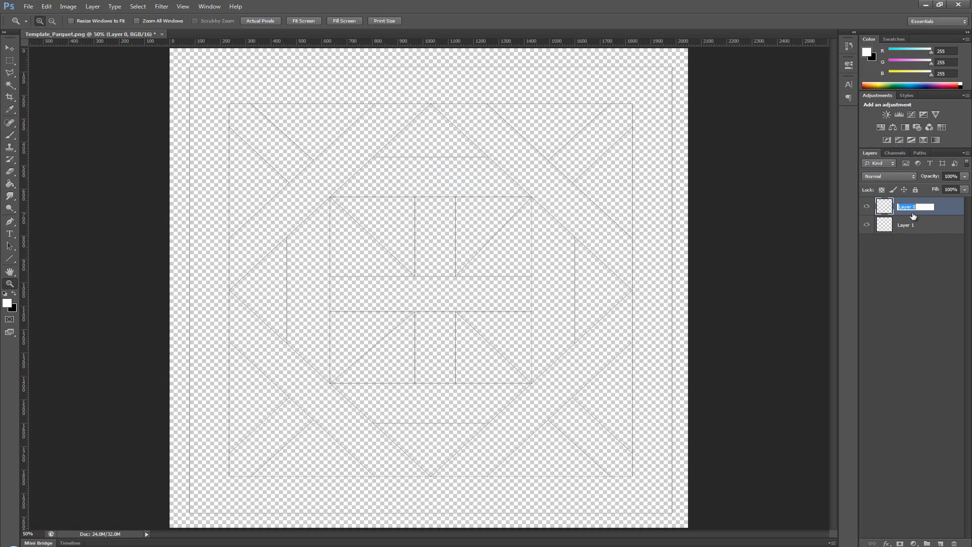
pyautogui.write('Lines')
pyautogui.press('Return')
# Fill the empty layer beneath the lines with solid white using the Paint Bucket.
pyautogui.click(881, 225)
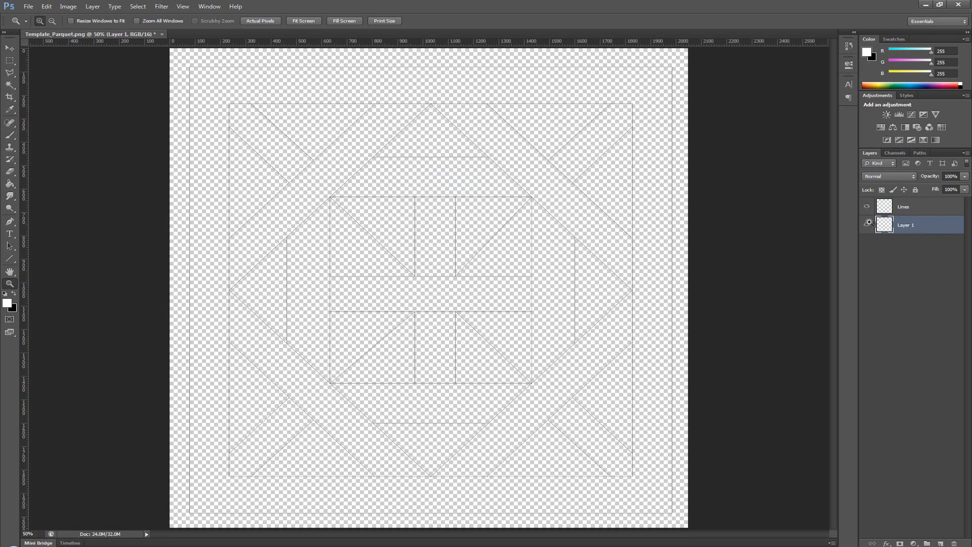
pyautogui.click(5, 294)
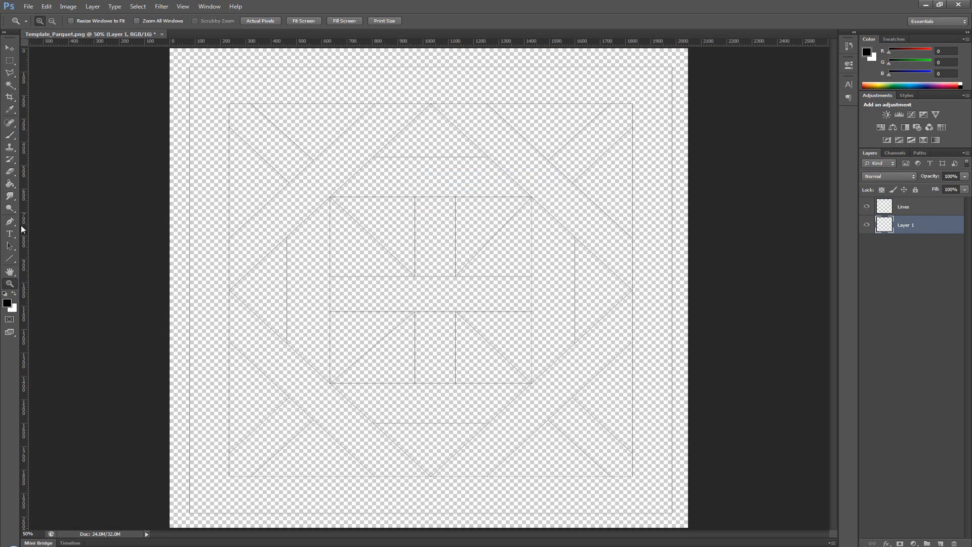
pyautogui.click(9, 183)
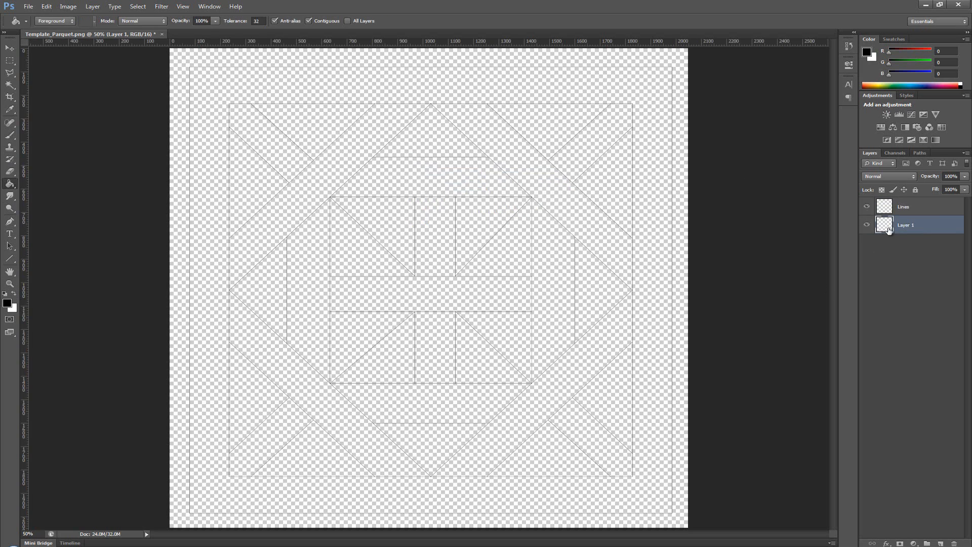
pyautogui.click(14, 294)
pyautogui.click(277, 384)
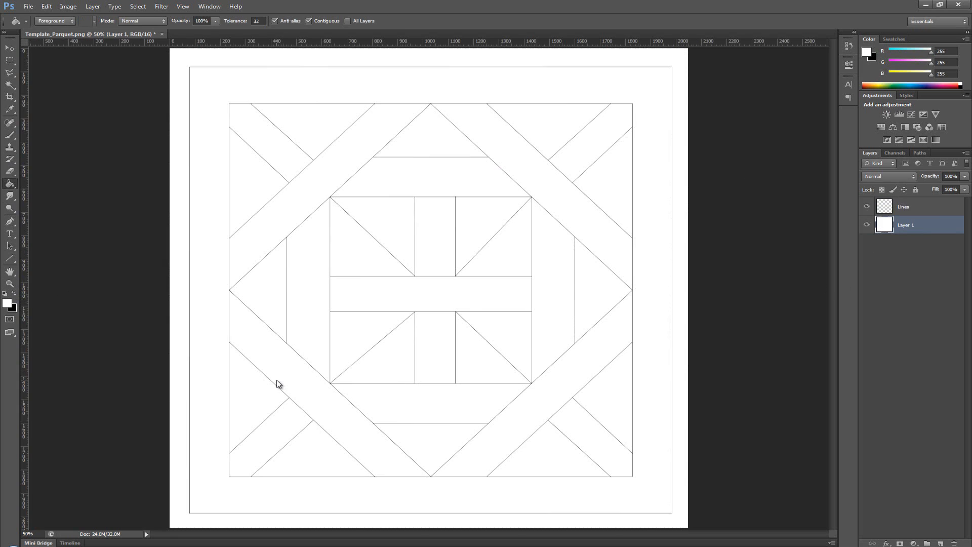
# Delete the white-filled layer beneath the Lines layer.
pyautogui.press('w')
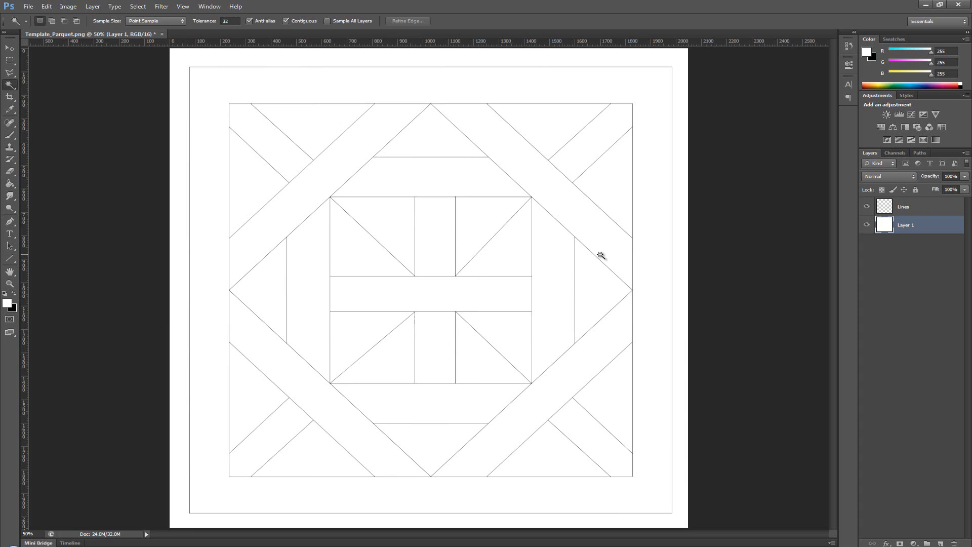
pyautogui.click(600, 258)
pyautogui.hotkey('ctrl', 'd')
pyautogui.press('m')
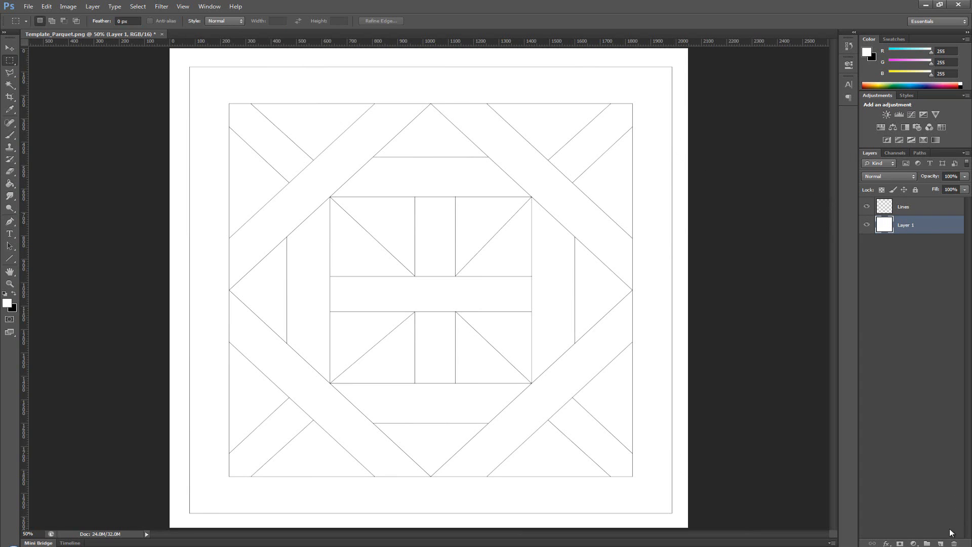
pyautogui.click(954, 543)
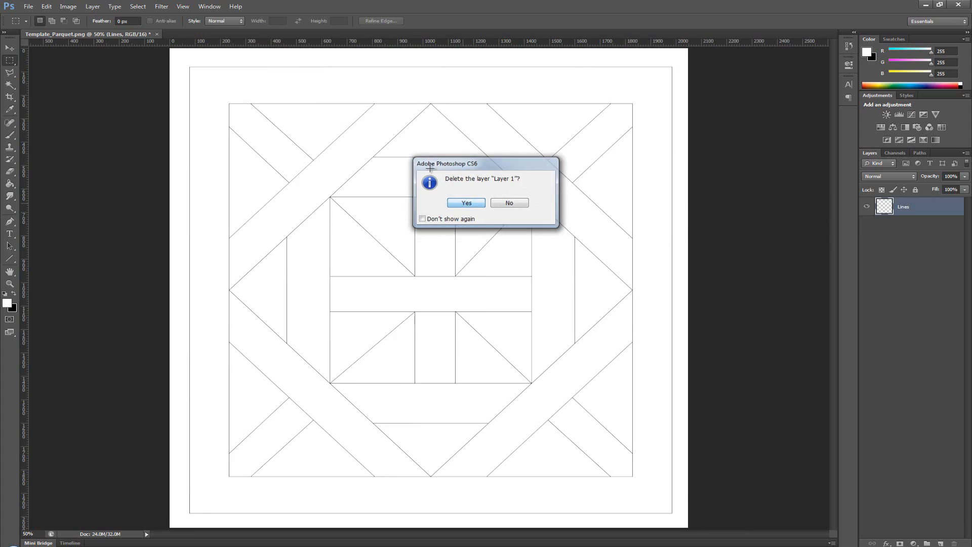
pyautogui.press('Return')
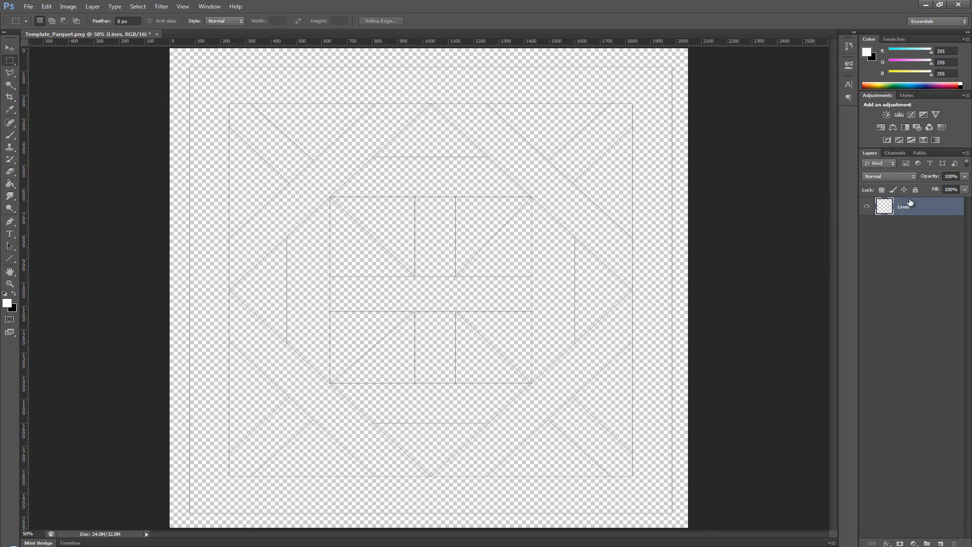
# Trim the image on all four sides based on transparent pixels.
pyautogui.click(68, 7)
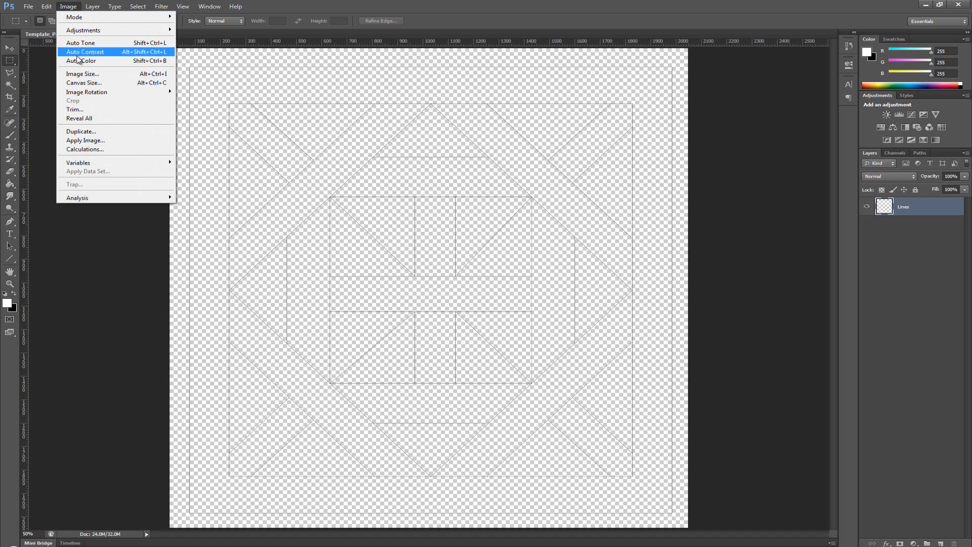
pyautogui.click(87, 109)
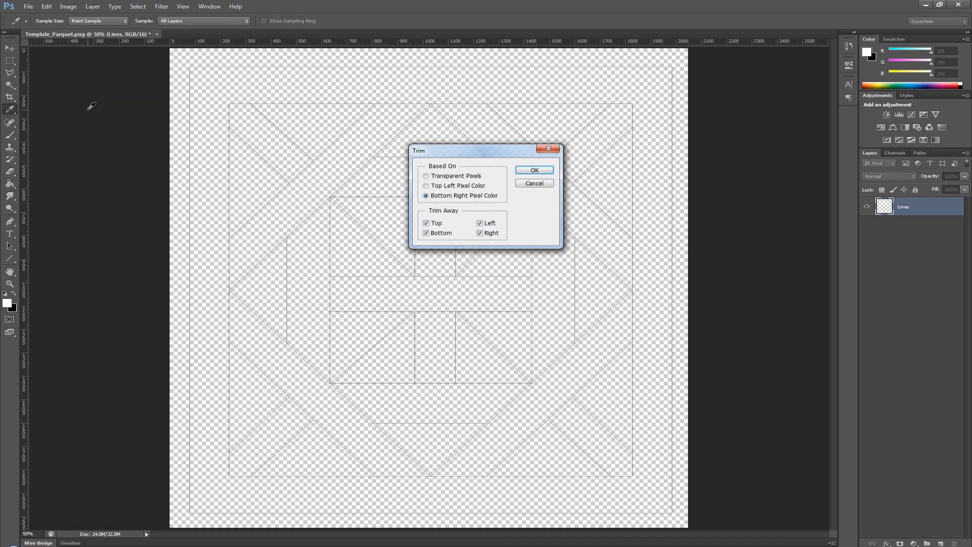
pyautogui.click(448, 176)
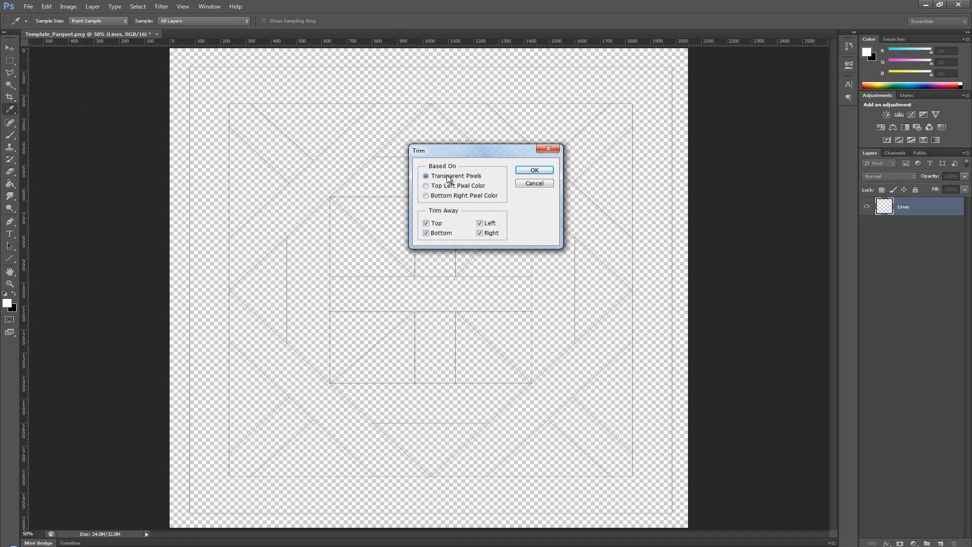
pyautogui.click(535, 170)
pyautogui.press('m')
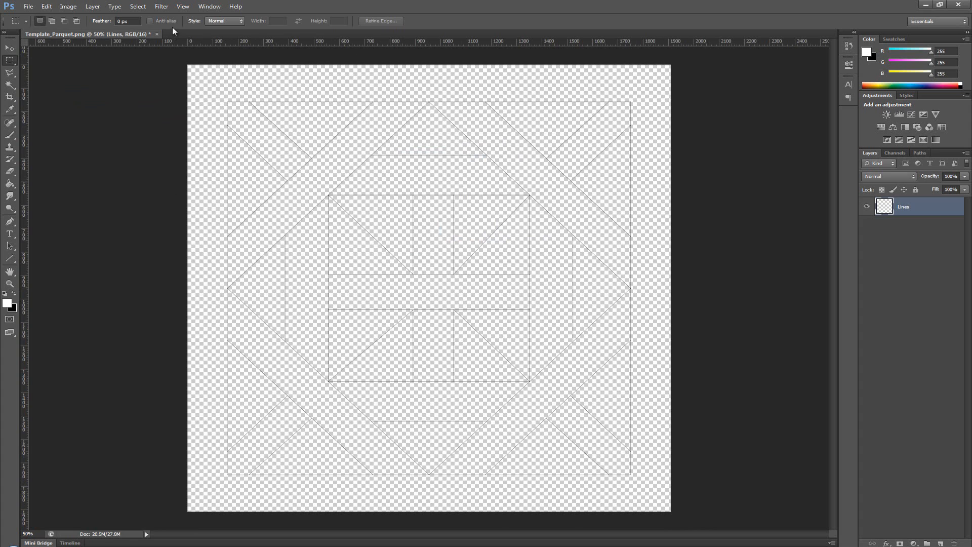
# Resize the image to 2048 by 2048 pixels with proportions constrained.
pyautogui.click(68, 6)
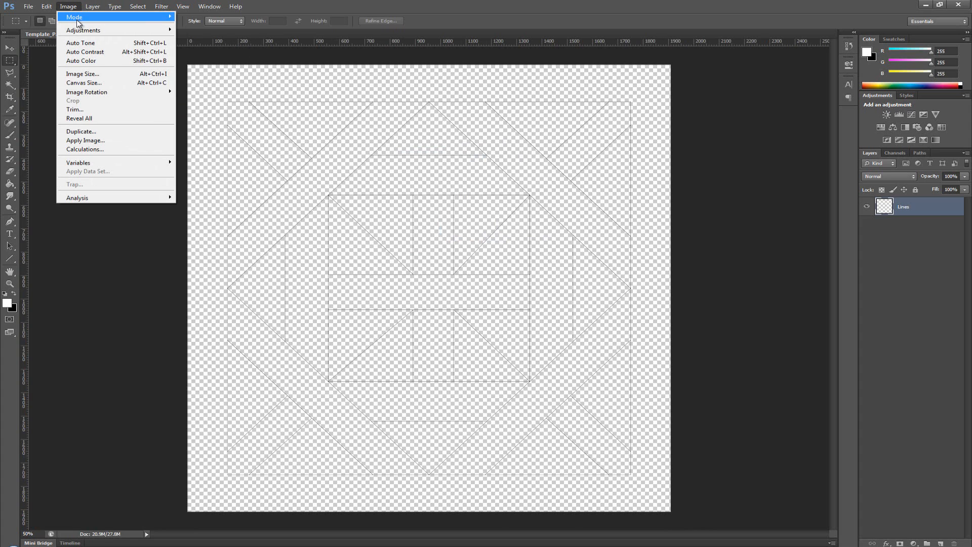
pyautogui.click(85, 76)
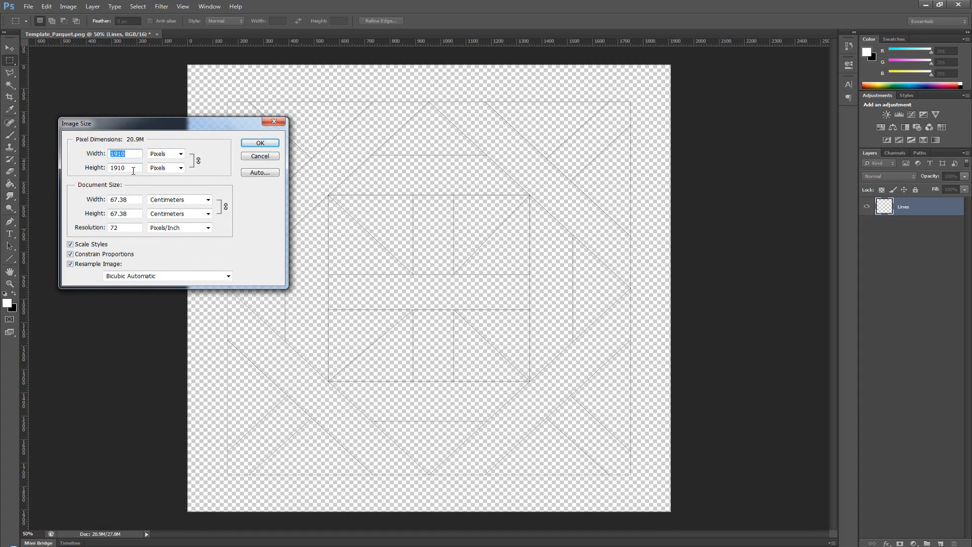
pyautogui.write('20')
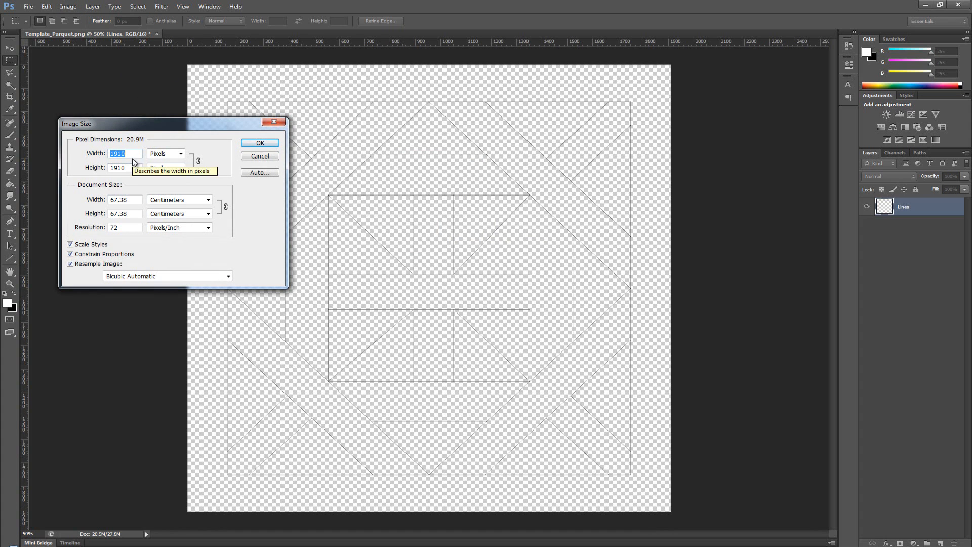
pyautogui.write('48')
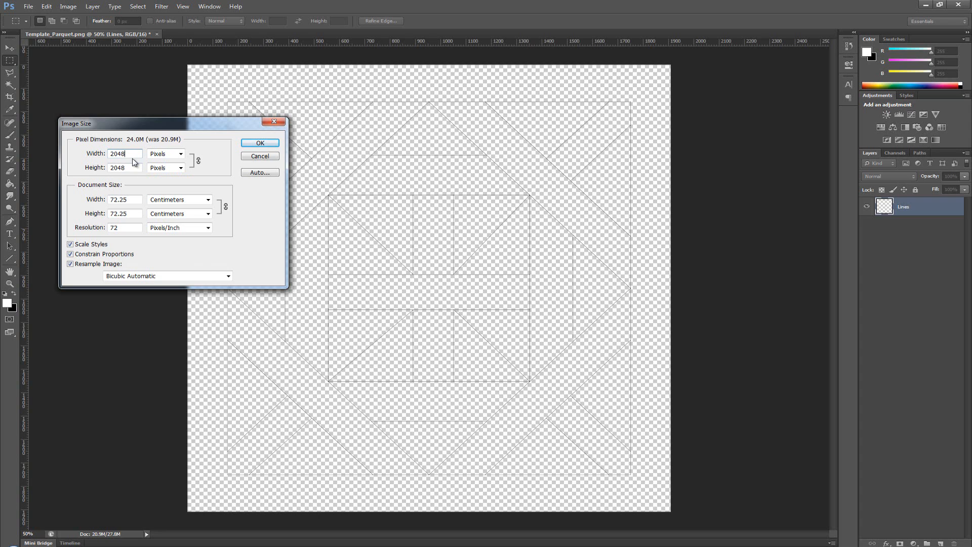
pyautogui.click(256, 145)
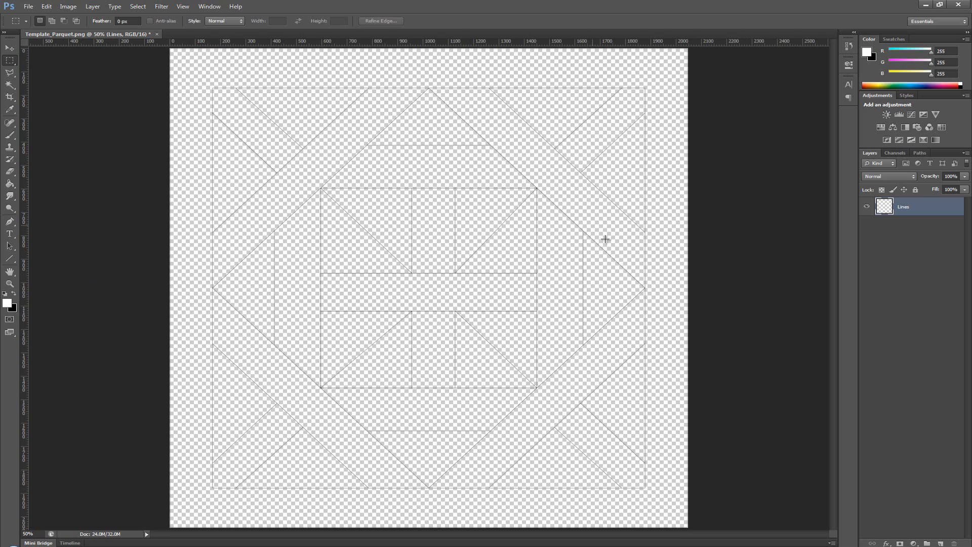
# Examine how the outer frame line meets the canvas edge at the image's upper-right corner.
pyautogui.press('z')
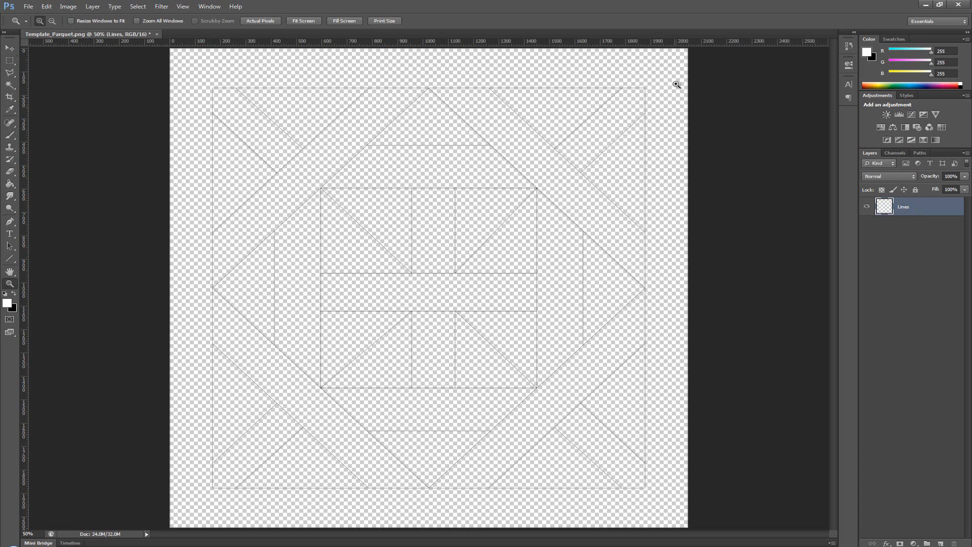
pyautogui.click(687, 62)
pyautogui.click(687, 58)
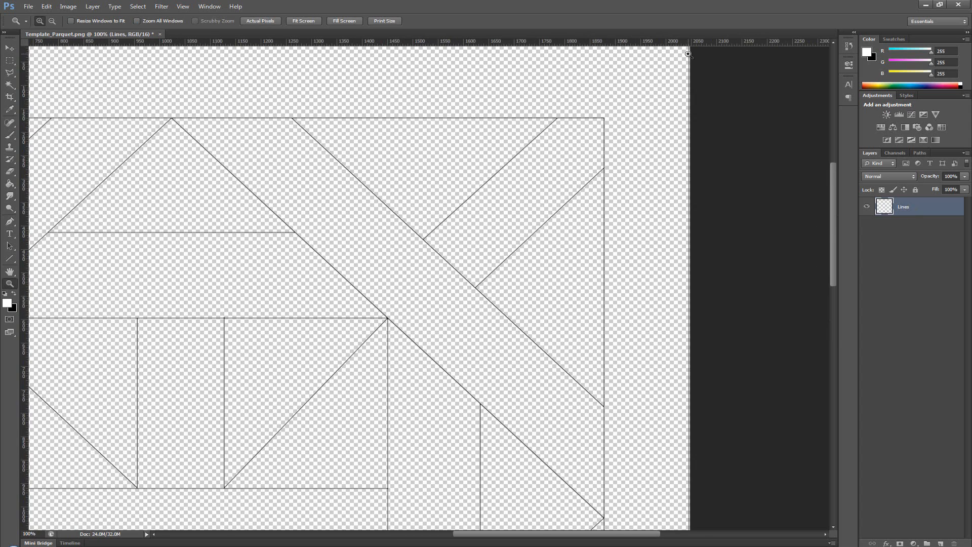
pyautogui.click(687, 54)
pyautogui.click(688, 54)
pyautogui.moveTo(690, 75); pyautogui.dragTo(675, 301)
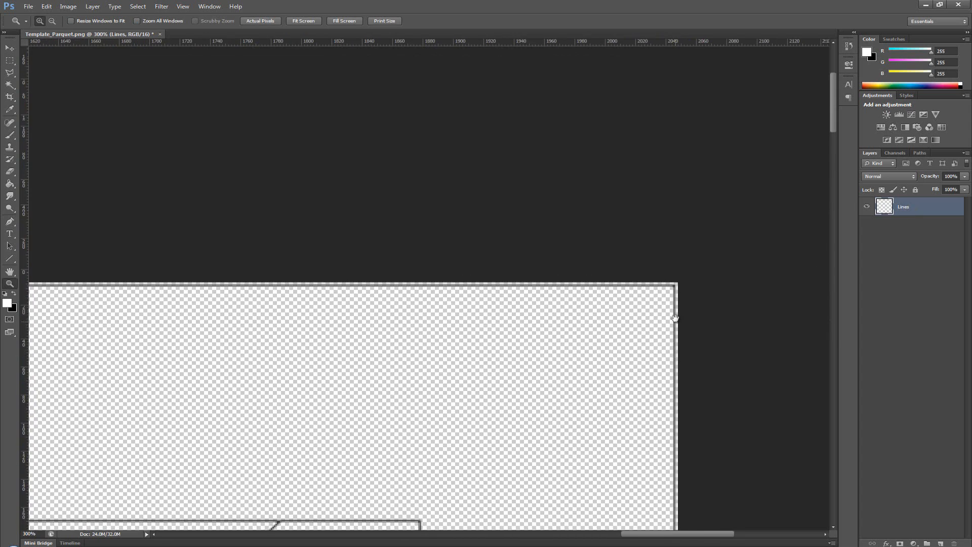
pyautogui.click(676, 296)
pyautogui.click(676, 291)
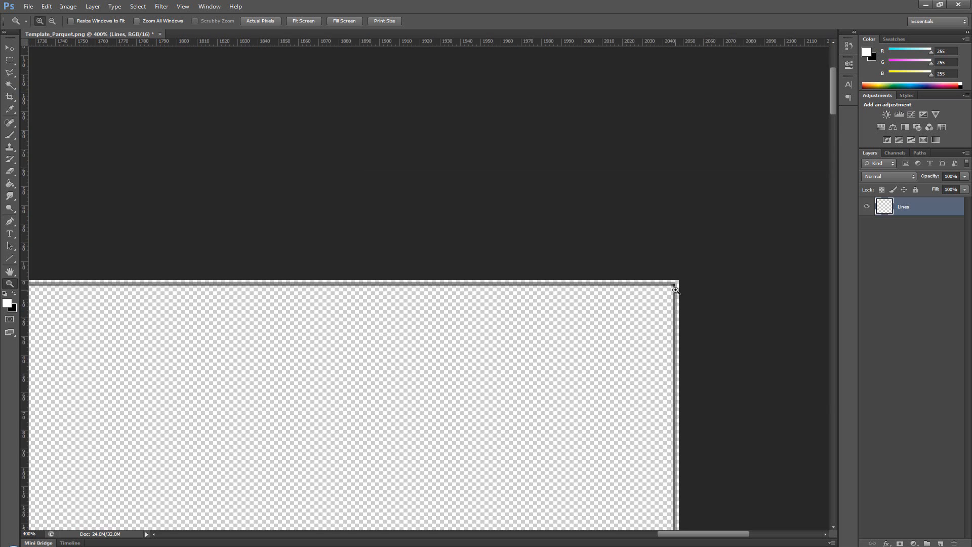
pyautogui.click(676, 293)
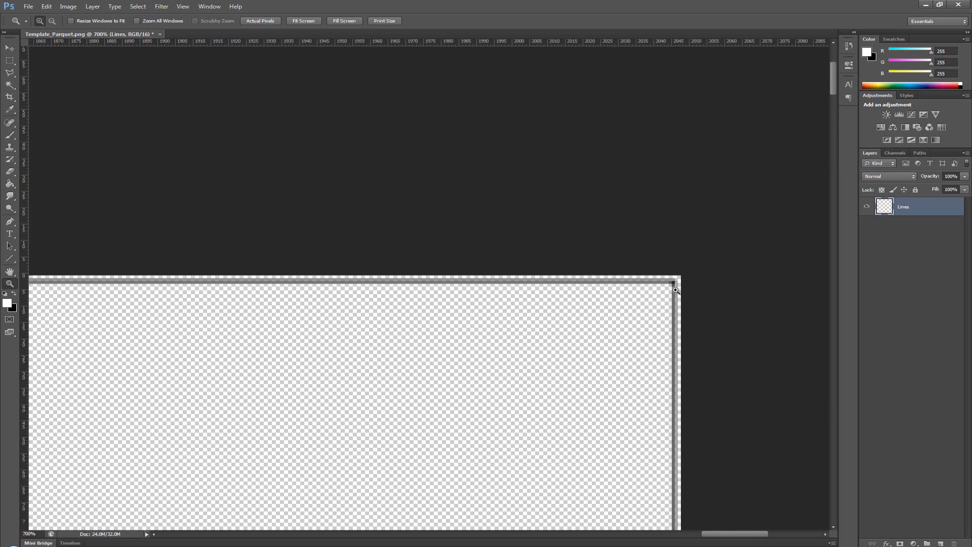
pyautogui.click(681, 299)
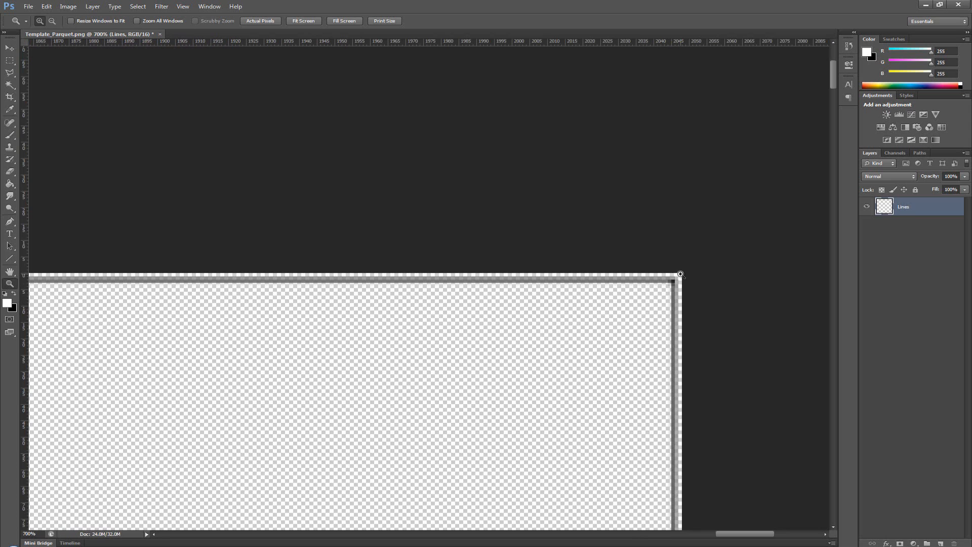
# Reduce the canvas size to 2046 by 2046 pixels from the centre, accepting the clipping.
pyautogui.click(45, 7)
pyautogui.moveTo(69, 7)
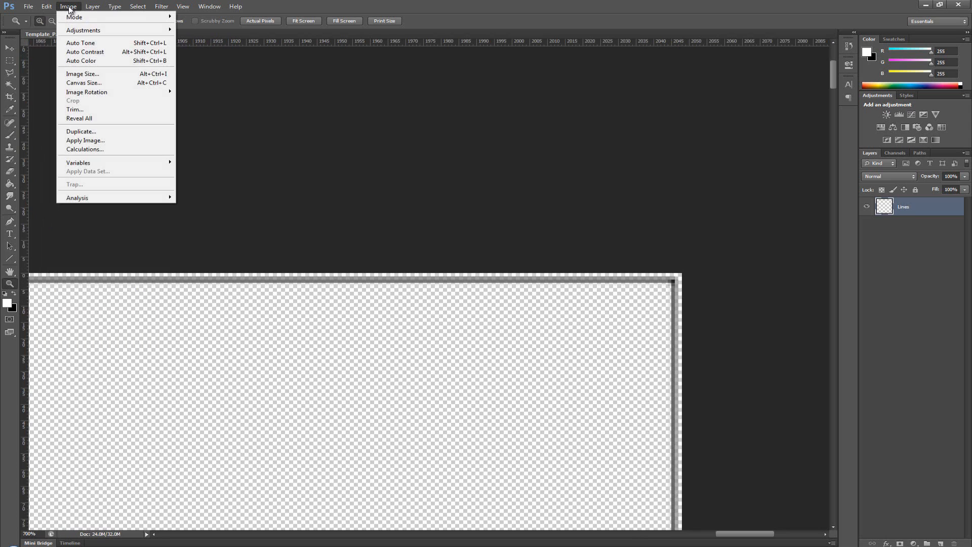
pyautogui.click(86, 83)
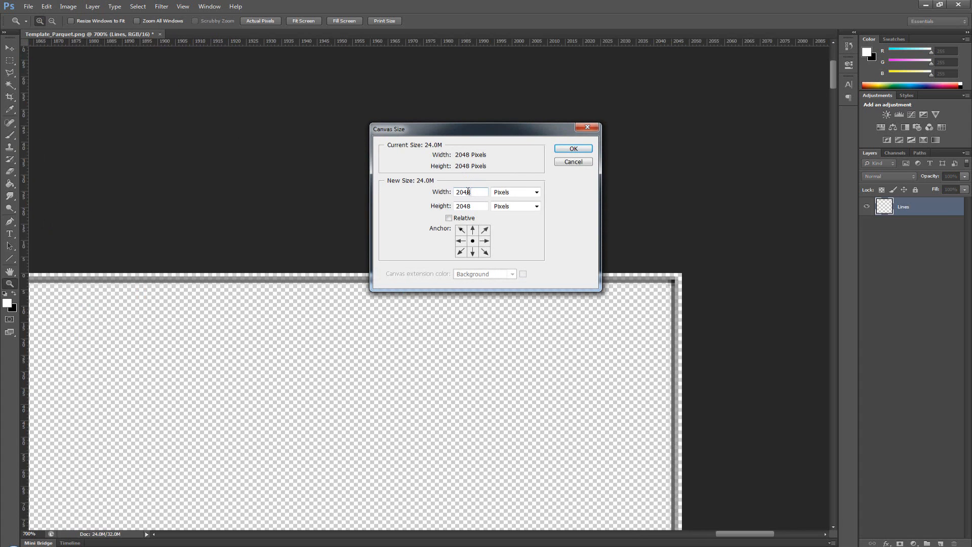
pyautogui.moveTo(471, 192); pyautogui.dragTo(457, 193)
pyautogui.write('6')
pyautogui.moveTo(475, 206); pyautogui.dragTo(465, 203)
pyautogui.write('6')
pyautogui.click(572, 149)
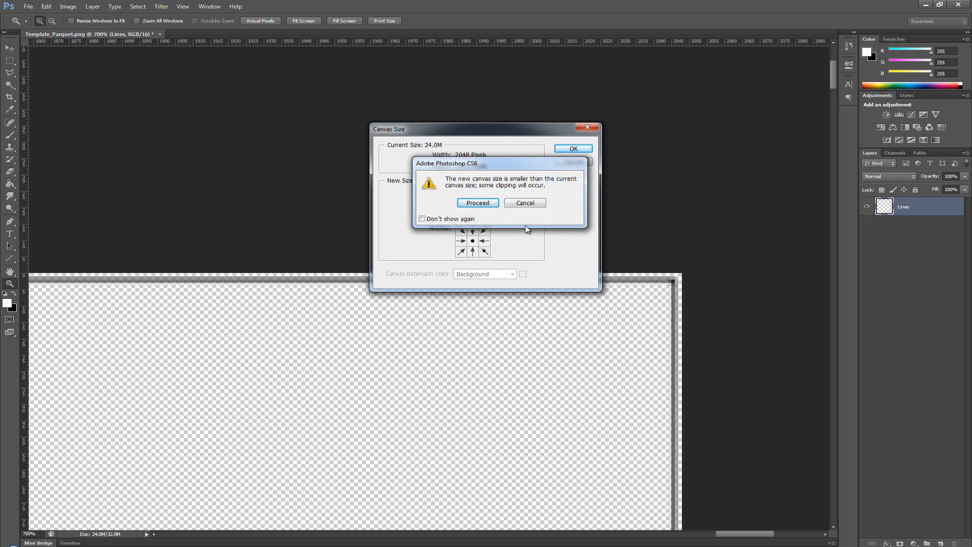
pyautogui.click(478, 203)
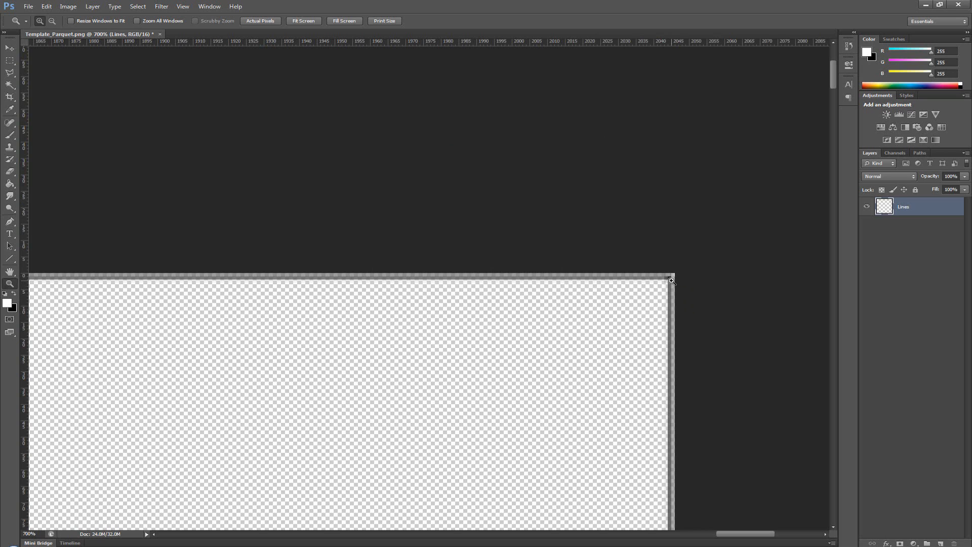
# Hide the Lines layer.
pyautogui.doubleClick(9, 271)
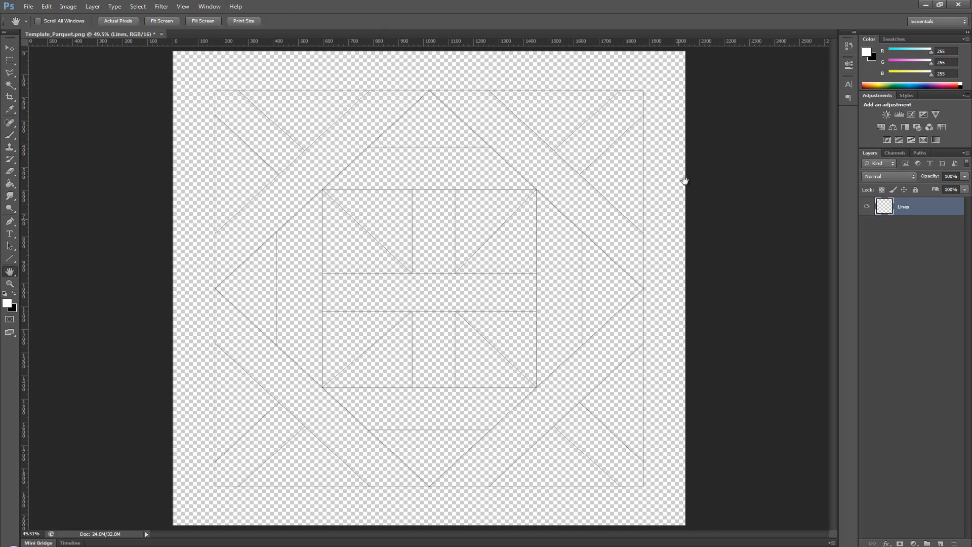
pyautogui.press('z')
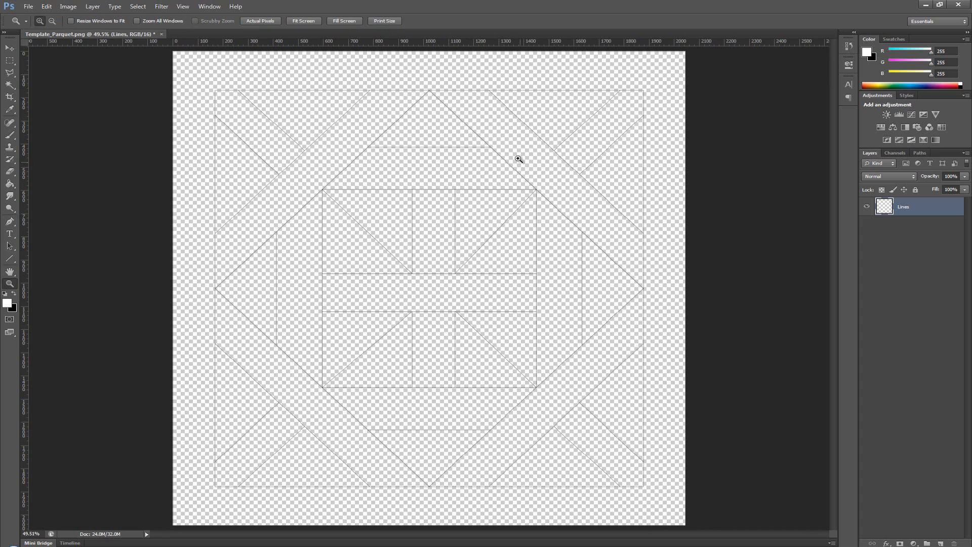
pyautogui.click(867, 206)
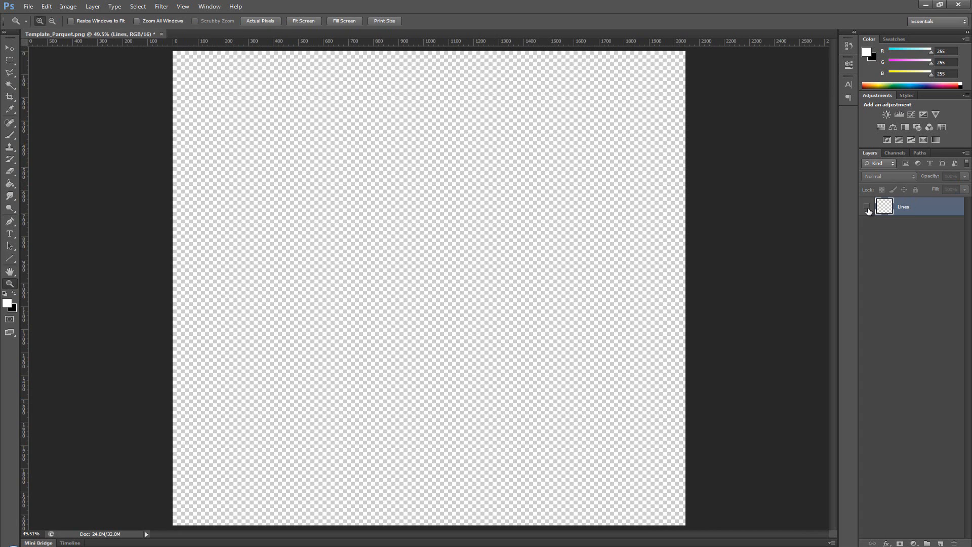
# Show the Lines layer again and add a new empty layer above it.
pyautogui.click(866, 206)
pyautogui.hotkey('ctrl', 'shift', 'n')
pyautogui.press('Return')
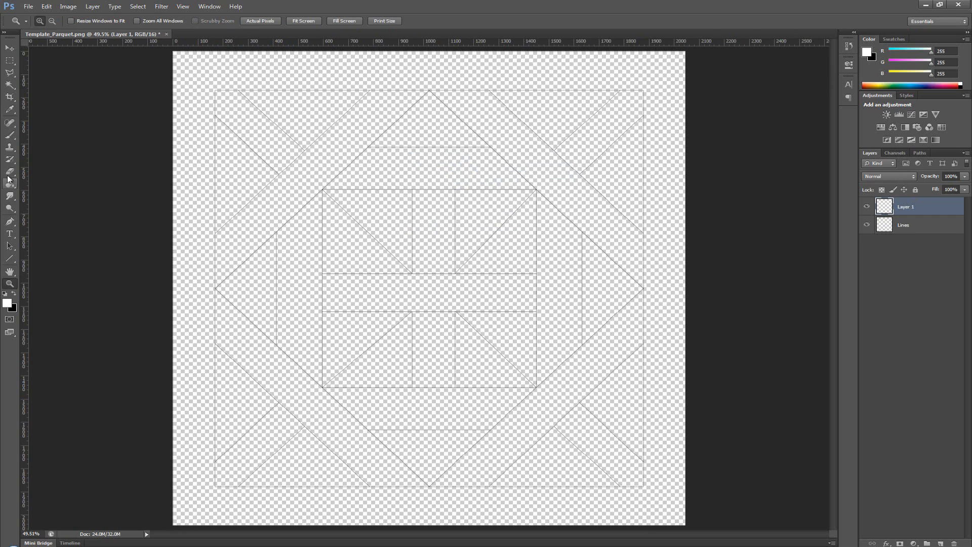
# Fill the new layer with white, place it beneath the Lines layer, and make Lines the active layer.
pyautogui.click(9, 184)
pyautogui.click(895, 225)
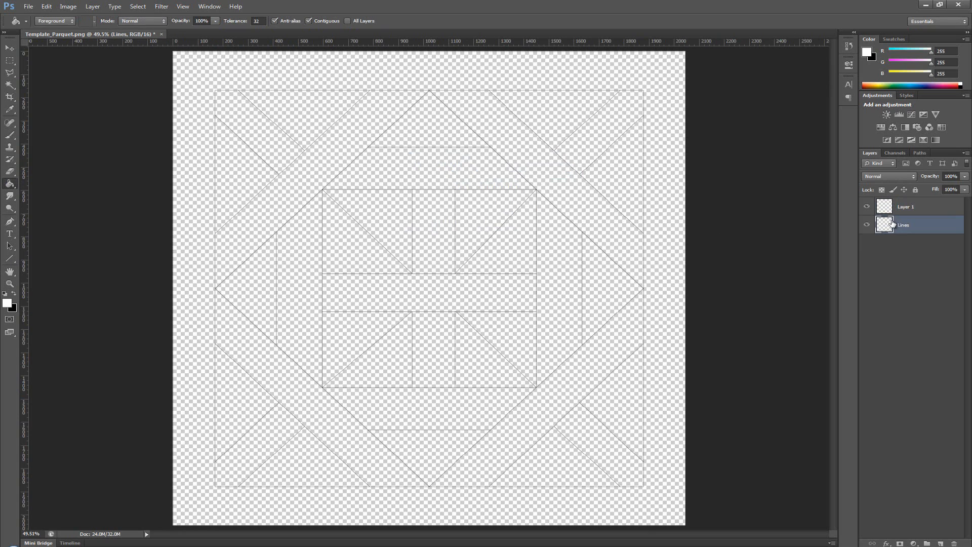
pyautogui.click(501, 257)
pyautogui.hotkey('ctrl', 'z')
pyautogui.click(906, 208)
pyautogui.click(257, 133)
pyautogui.click(14, 48)
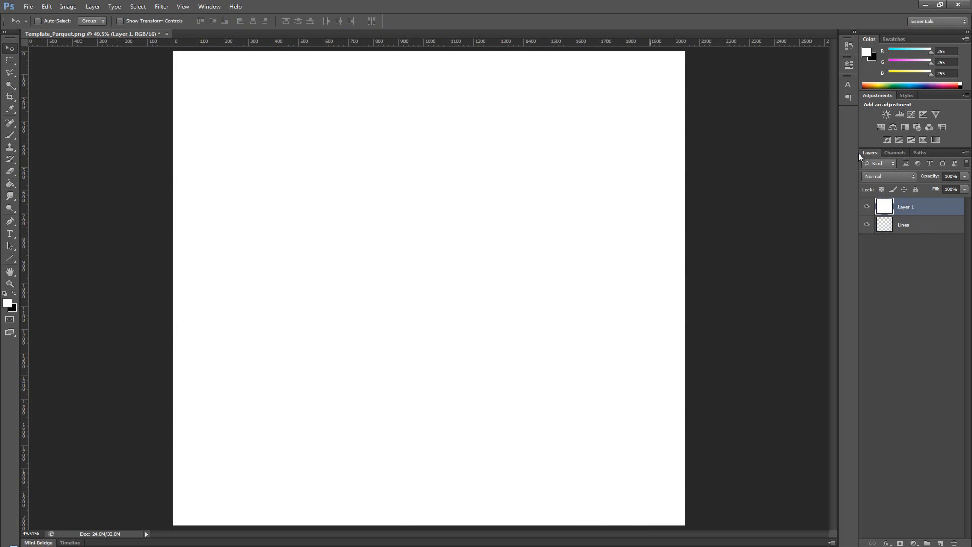
pyautogui.moveTo(901, 205); pyautogui.dragTo(896, 236)
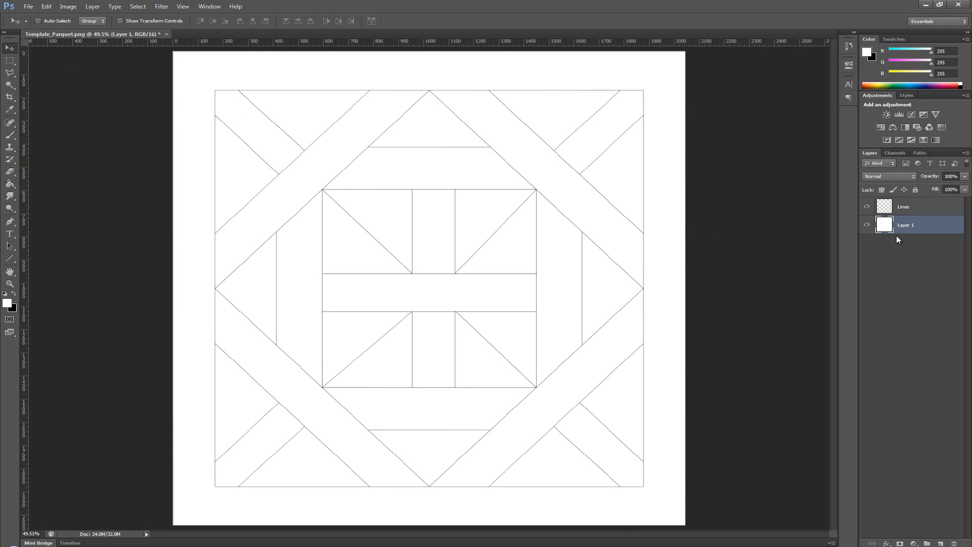
pyautogui.click(890, 207)
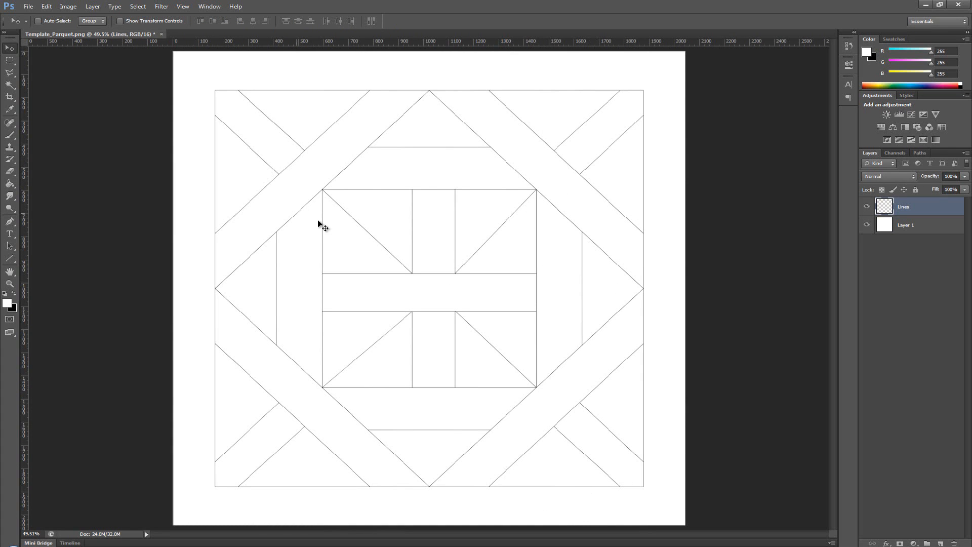
# Switch to the hardwood flooring reference photo in Windows Photo Viewer and compare its outer border planks with the line template.
pyautogui.press('z')
pyautogui.click(284, 159)
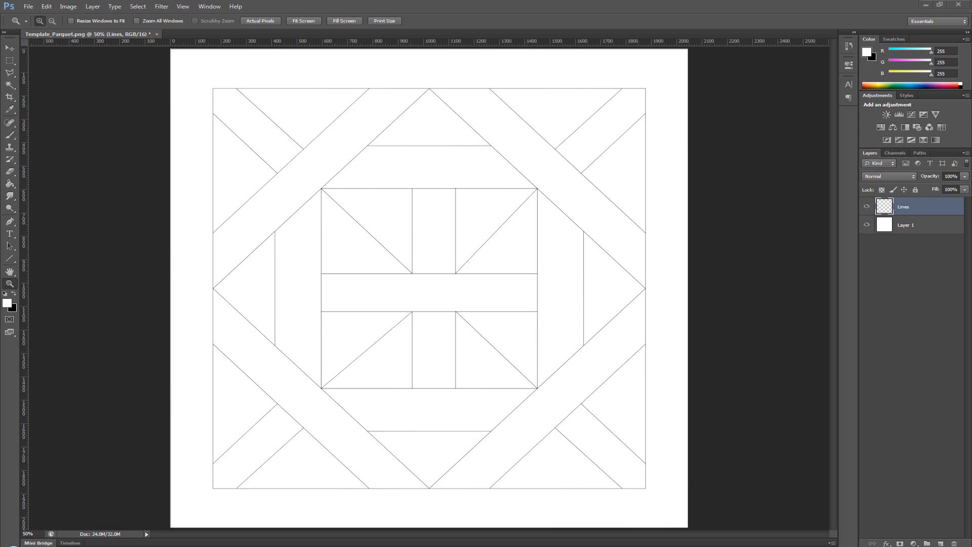
pyautogui.hotkey('alt', 'Tab')
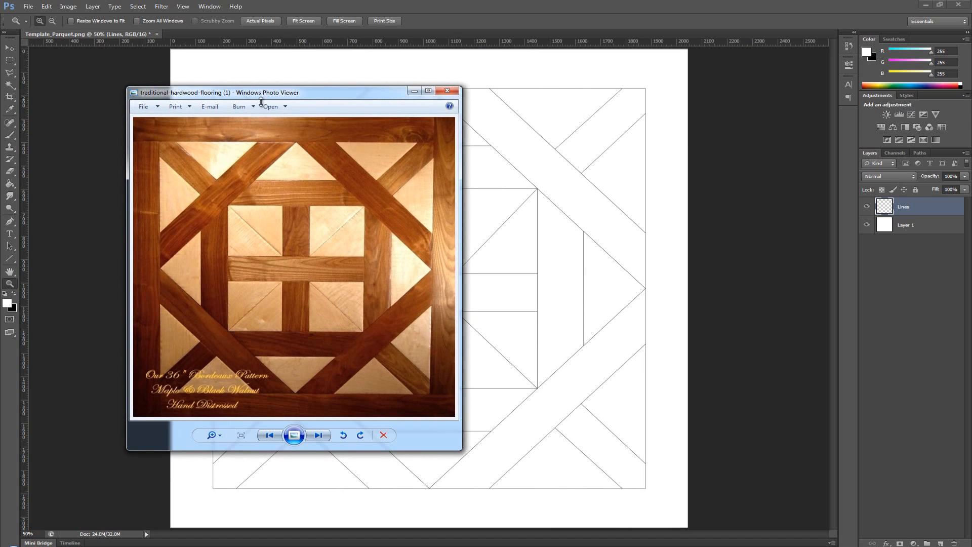
pyautogui.moveTo(320, 92); pyautogui.dragTo(811, 100)
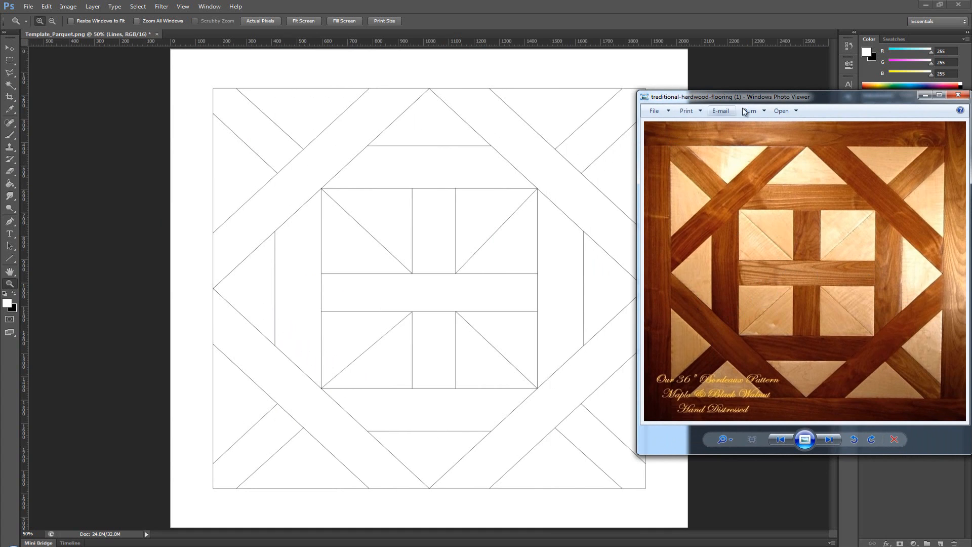
pyautogui.moveTo(787, 79); pyautogui.dragTo(761, 95)
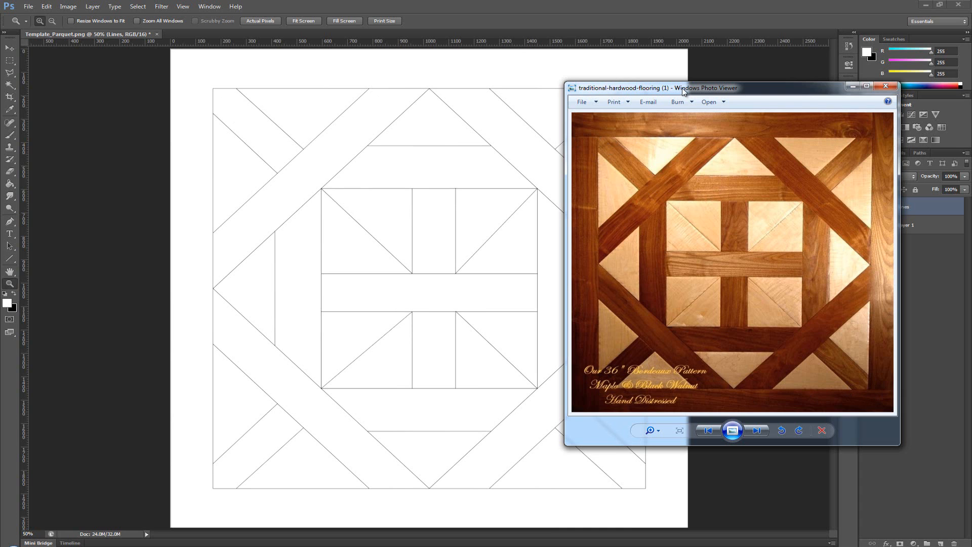
pyautogui.moveTo(778, 92); pyautogui.dragTo(259, 69)
pyautogui.hotkey('alt', 'Tab')
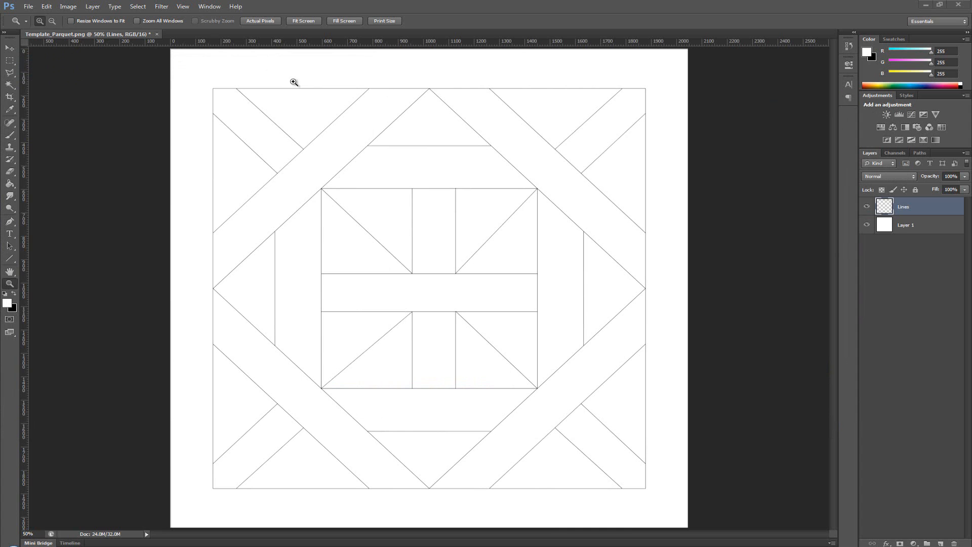
# Make black the foreground colour and set the Line tool's stroke to black for drawing at the frame's upper-left corner.
pyautogui.click(202, 92)
pyautogui.click(205, 92)
pyautogui.click(207, 92)
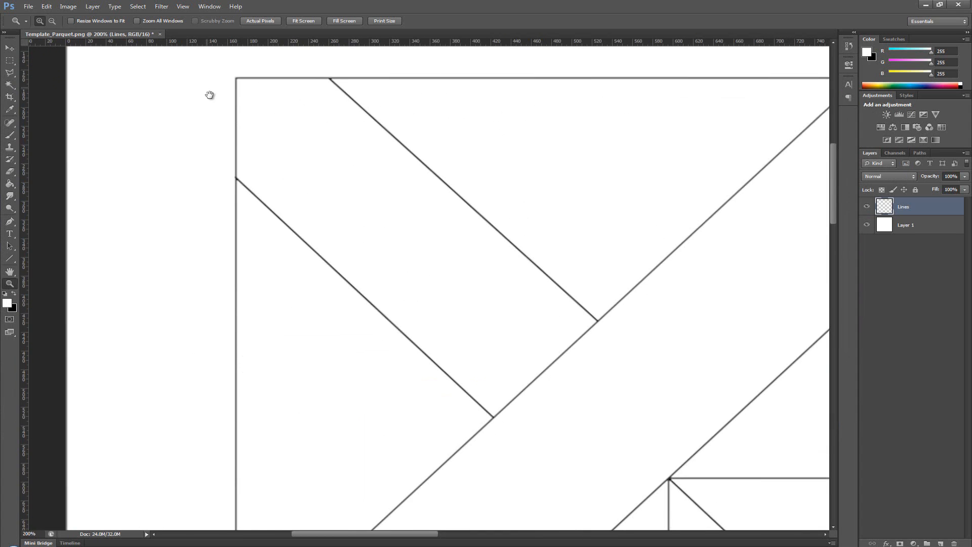
pyautogui.moveTo(210, 95); pyautogui.dragTo(248, 135)
pyautogui.click(237, 140)
pyautogui.moveTo(219, 165); pyautogui.dragTo(332, 200)
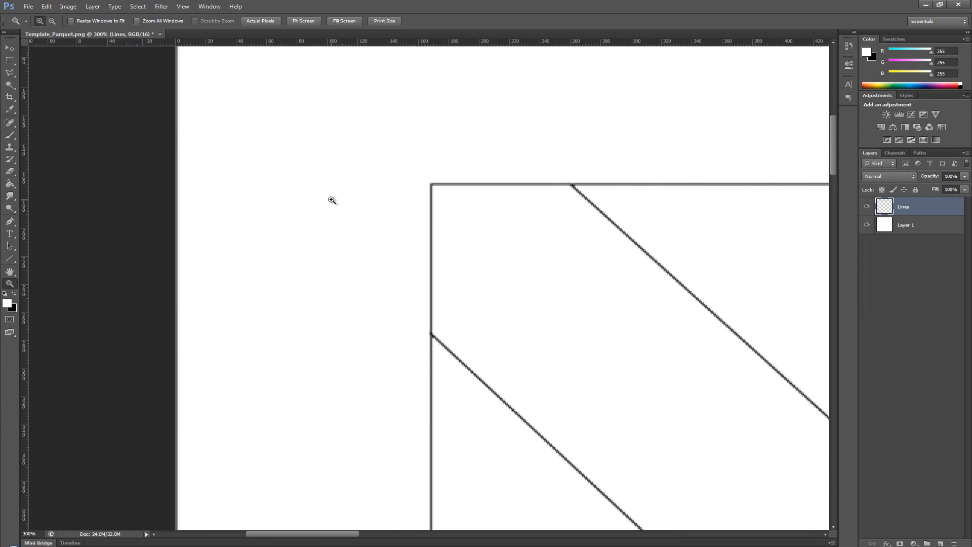
pyautogui.click(13, 295)
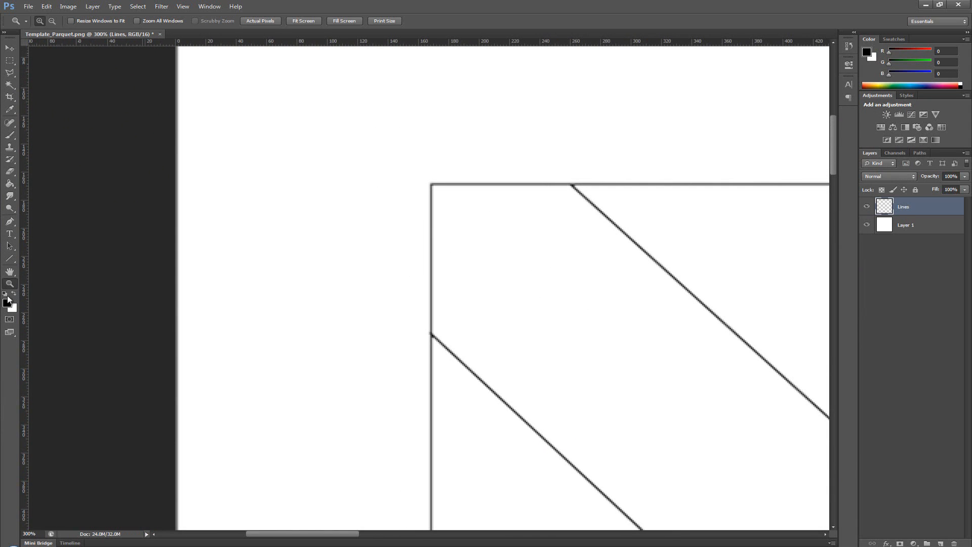
pyautogui.click(11, 259)
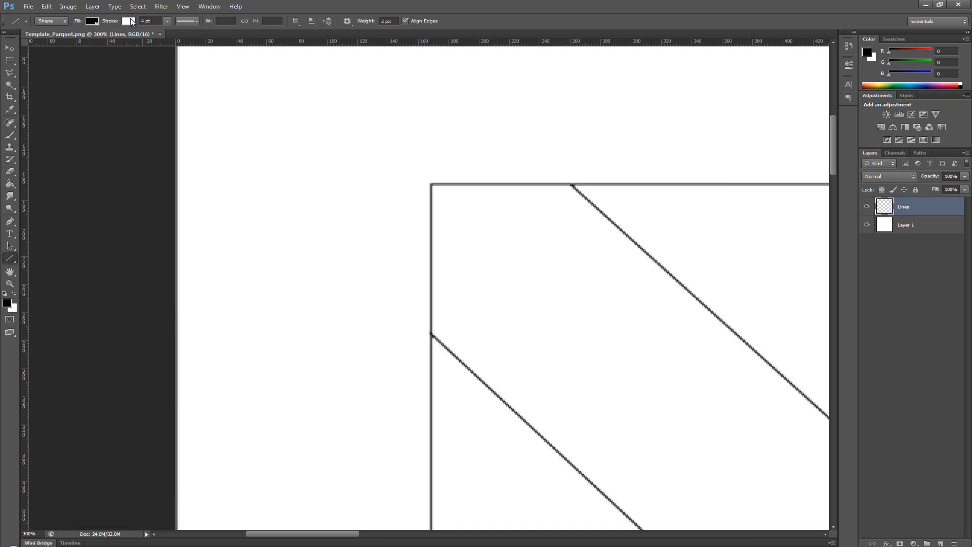
pyautogui.click(130, 21)
pyautogui.click(85, 66)
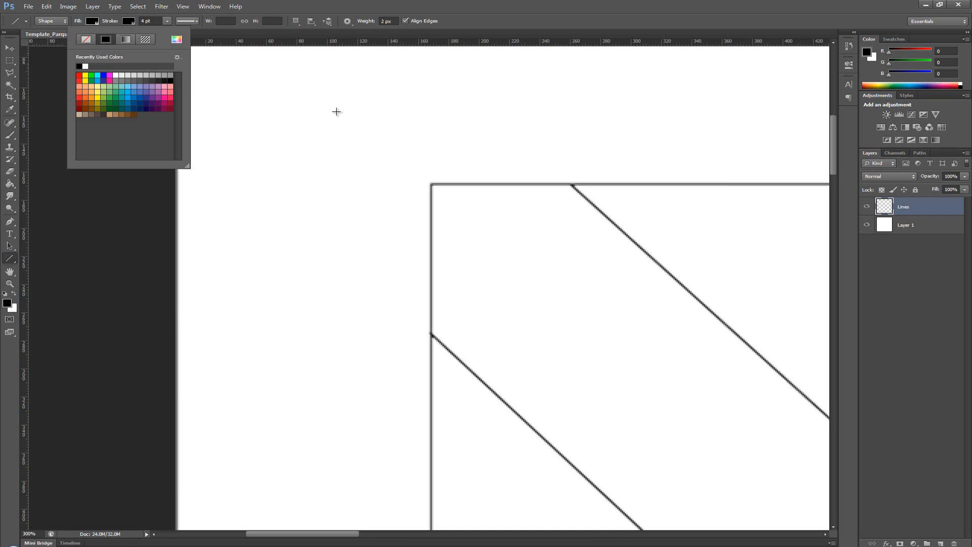
pyautogui.click(443, 184)
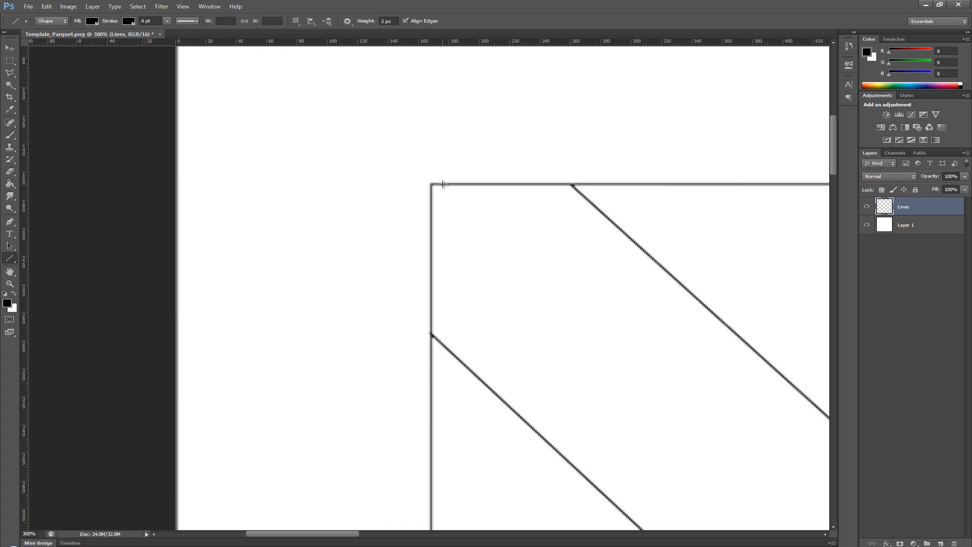
# Draw a horizontal line about 173 px long from the frame's upper-left corner to the left canvas edge, nudged down onto the frame line.
pyautogui.moveTo(432, 183); pyautogui.dragTo(171, 206)
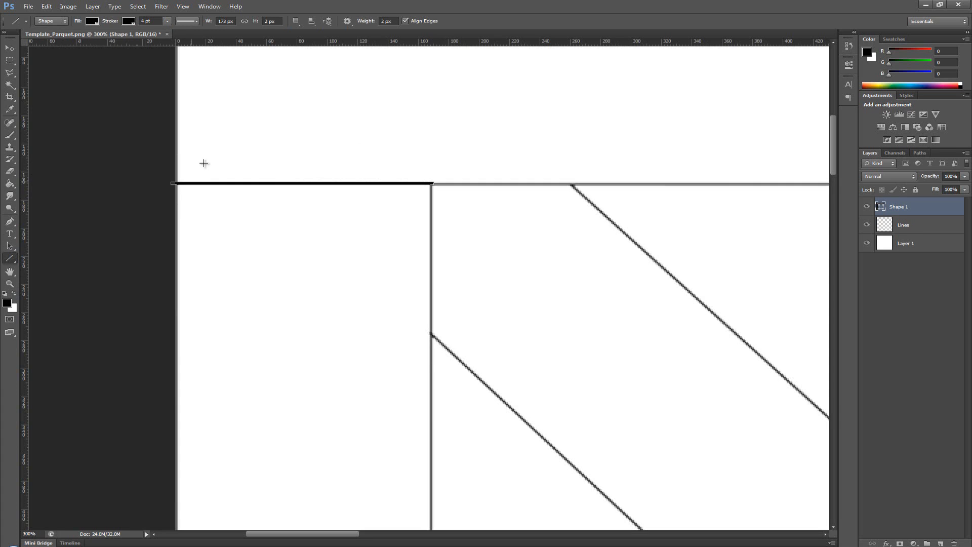
pyautogui.click(9, 48)
pyautogui.press('Down')
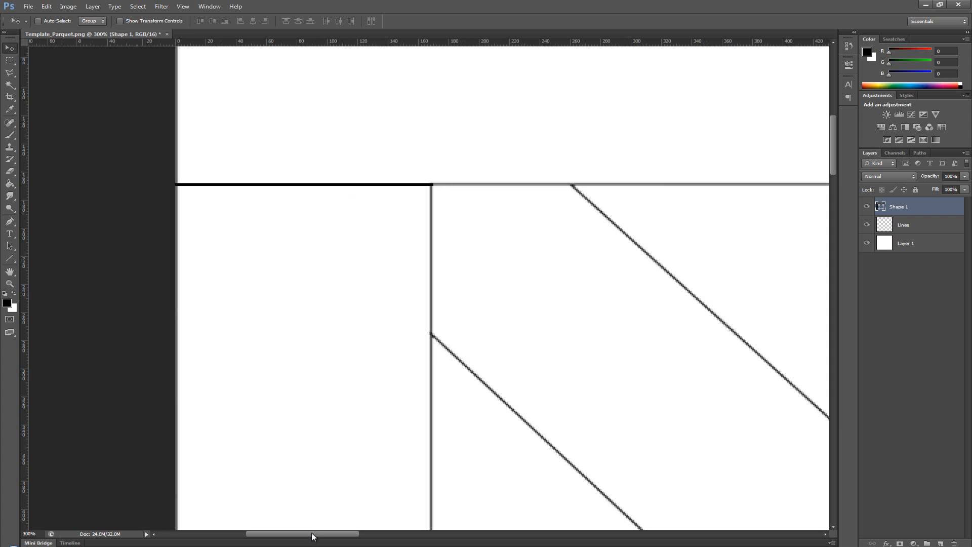
# Draw a vertical line about 173 px long from the frame's upper-right corner up to the top canvas edge.
pyautogui.moveTo(311, 533); pyautogui.dragTo(691, 527)
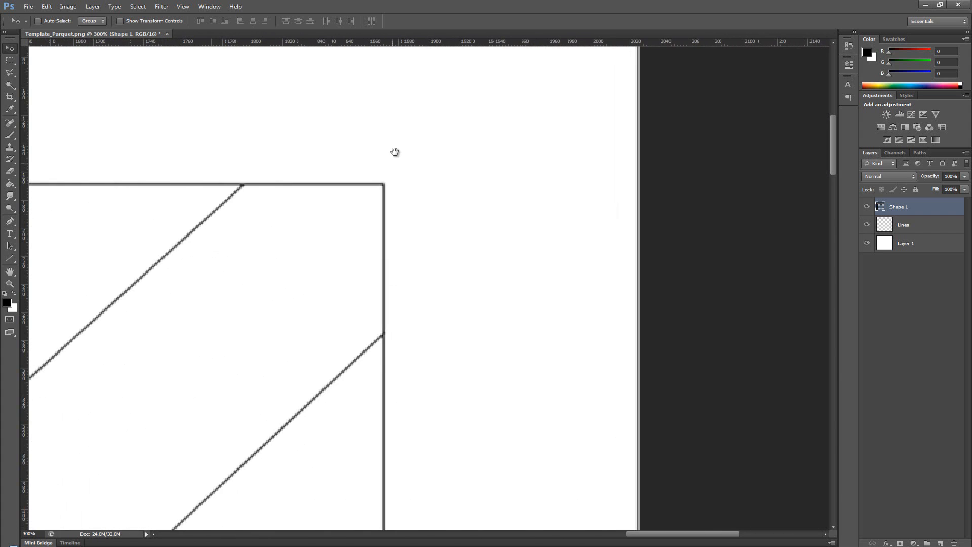
pyautogui.moveTo(395, 152); pyautogui.dragTo(461, 280)
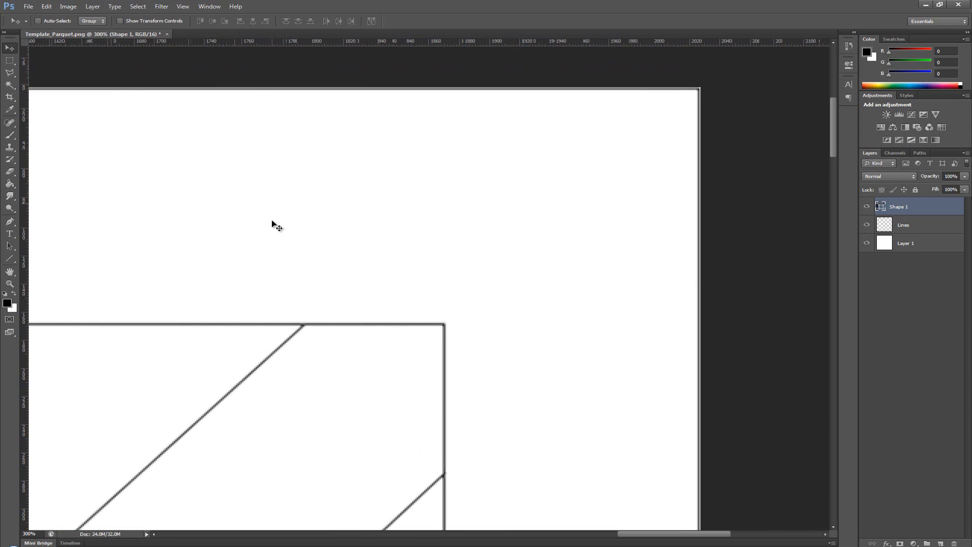
pyautogui.press('u')
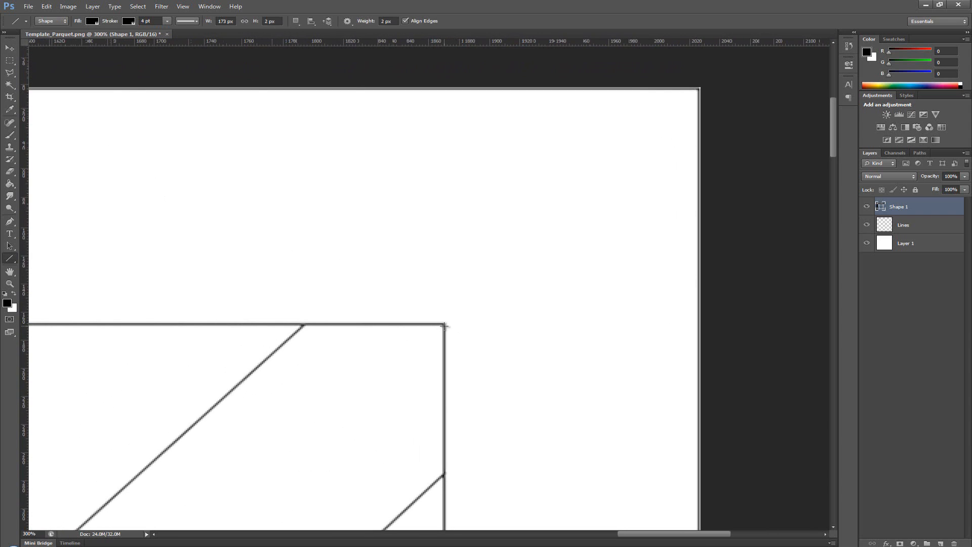
pyautogui.moveTo(444, 325); pyautogui.dragTo(439, 84)
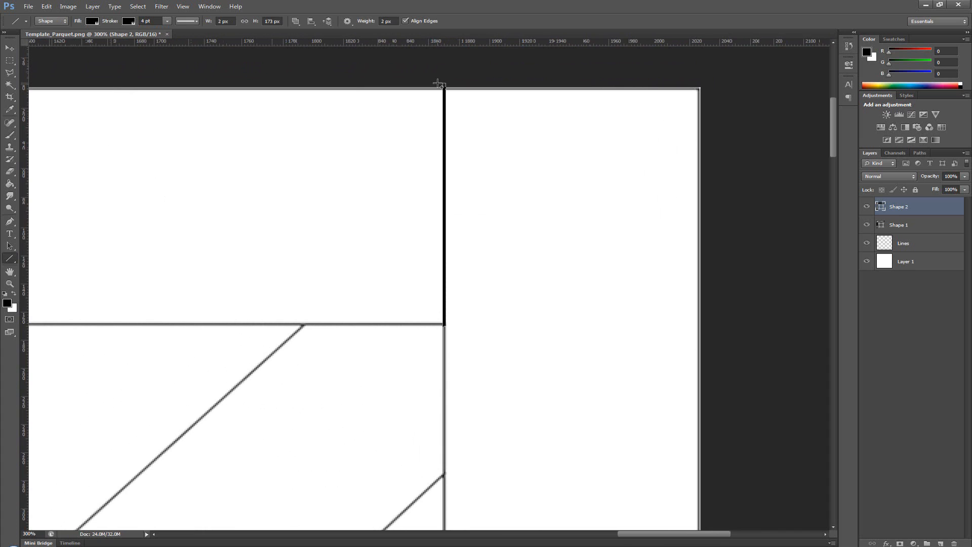
pyautogui.click(10, 49)
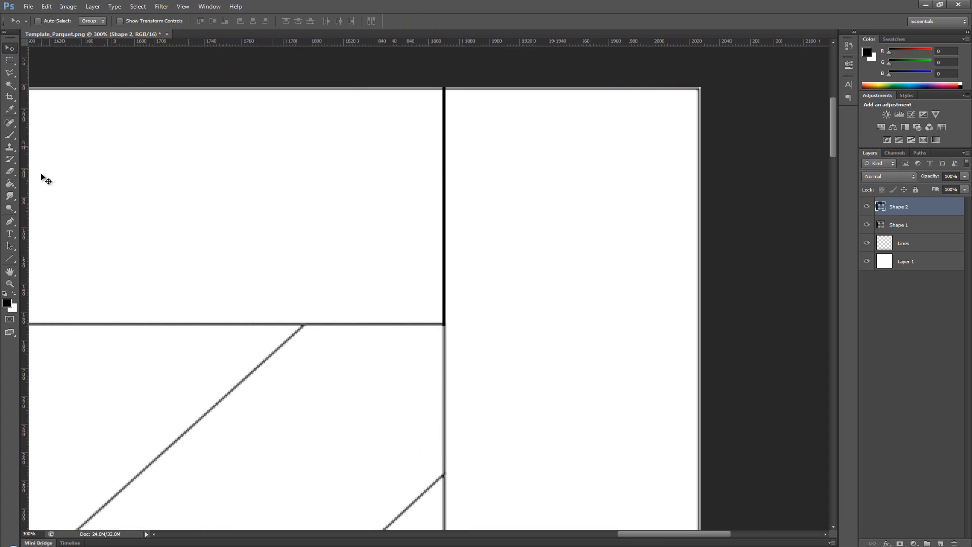
# Draw a vertical line from the frame's lower-left corner down to the bottom canvas edge.
pyautogui.click(10, 283)
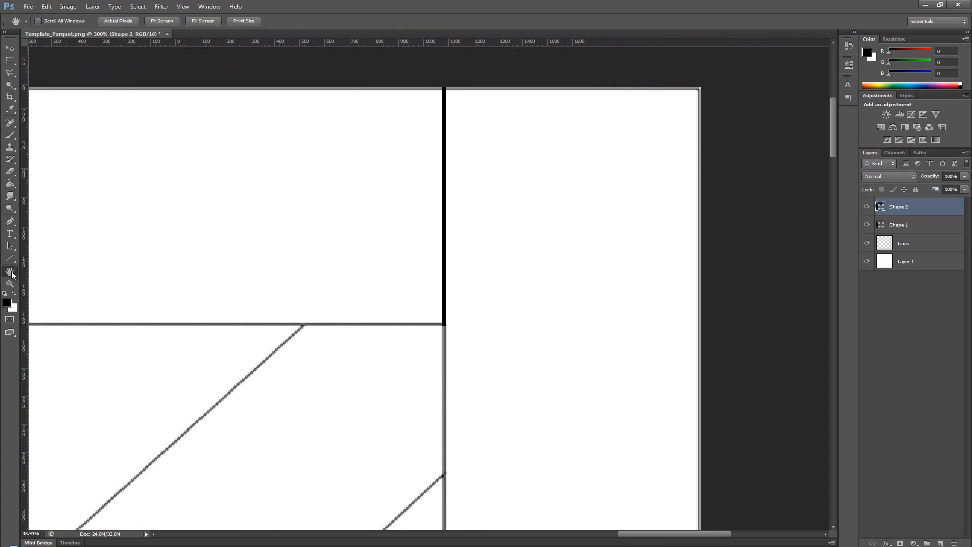
pyautogui.hotkey('ctrl', '0')
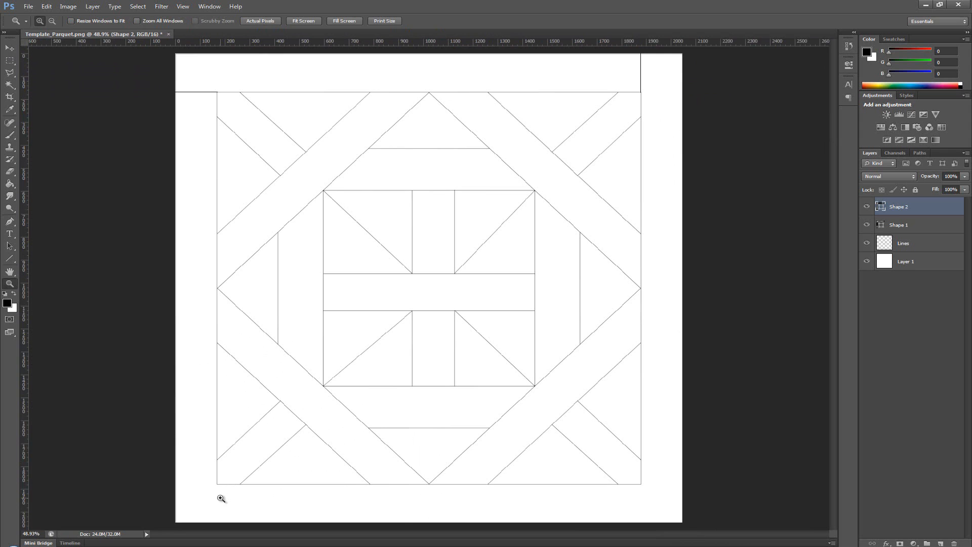
pyautogui.click(221, 498)
pyautogui.click(222, 499)
pyautogui.click(221, 499)
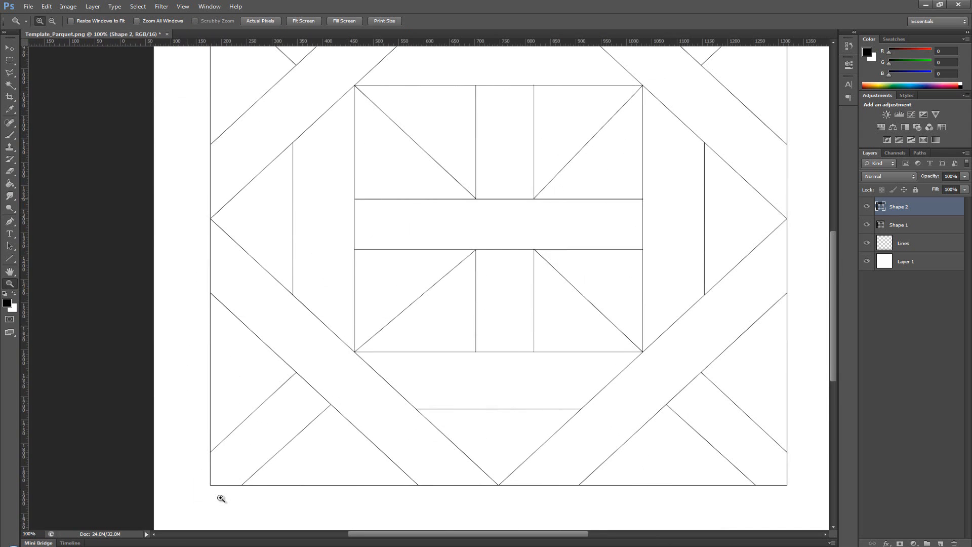
pyautogui.click(221, 498)
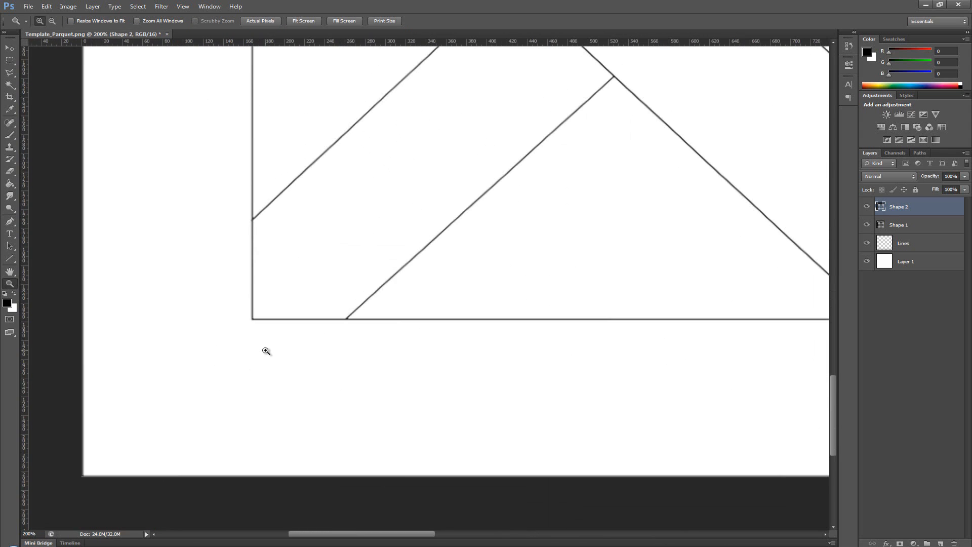
pyautogui.press('u')
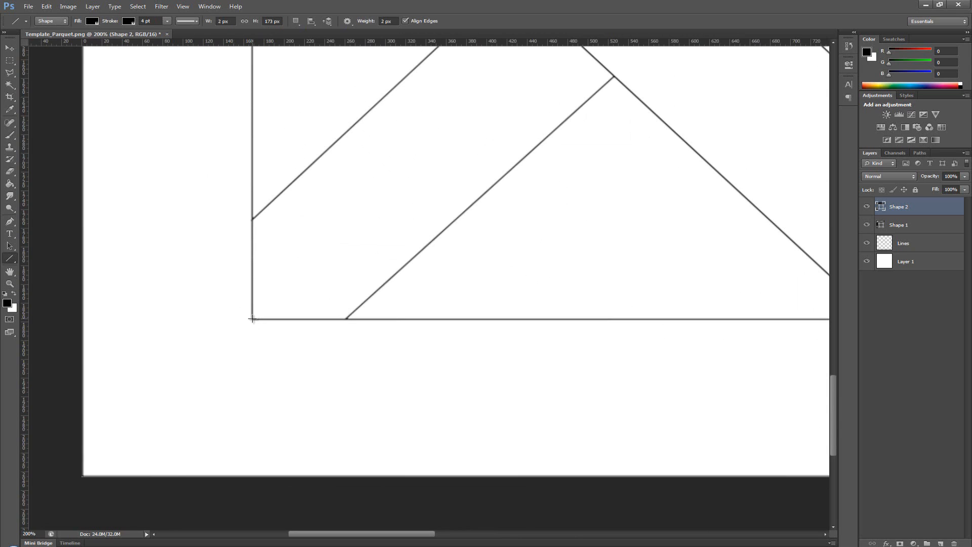
pyautogui.moveTo(252, 319); pyautogui.dragTo(268, 478)
pyautogui.press('m')
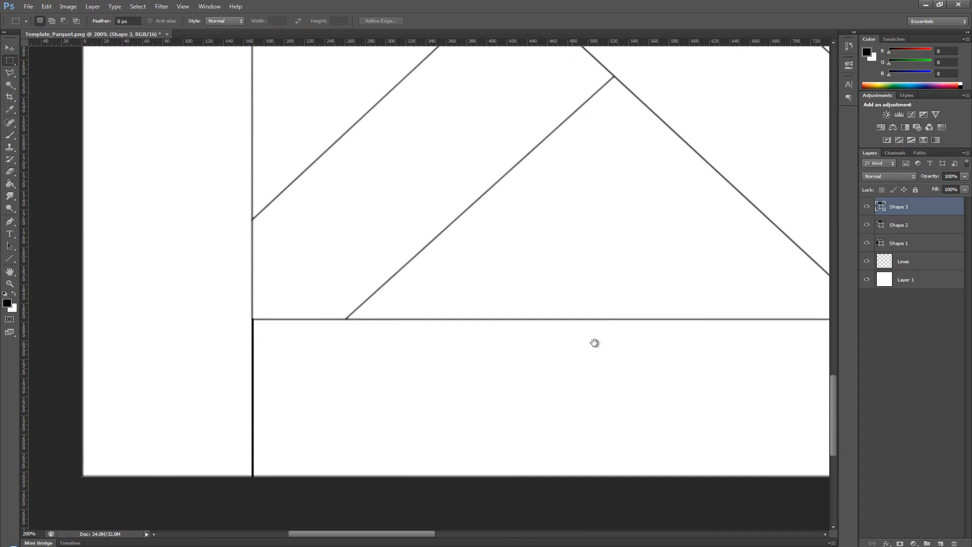
# Draw a horizontal line from the frame's lower-right corner to the right canvas edge.
pyautogui.moveTo(703, 332); pyautogui.dragTo(142, 320)
pyautogui.moveTo(632, 312); pyautogui.dragTo(111, 325)
pyautogui.moveTo(453, 332); pyautogui.dragTo(86, 323)
pyautogui.moveTo(559, 329); pyautogui.dragTo(476, 306)
pyautogui.press('u')
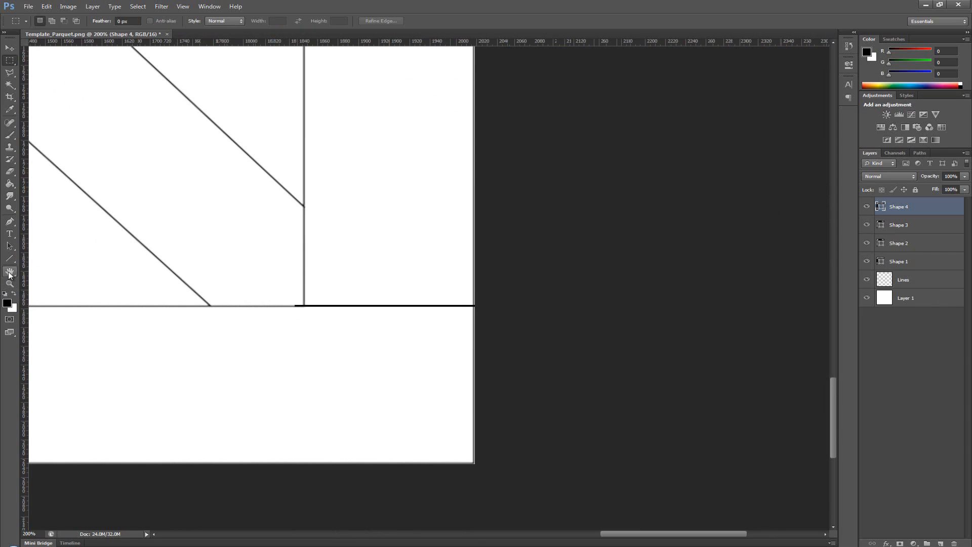
# Merge the four line shape layers into one and combine the result with the Lines layer.
pyautogui.doubleClick(9, 273)
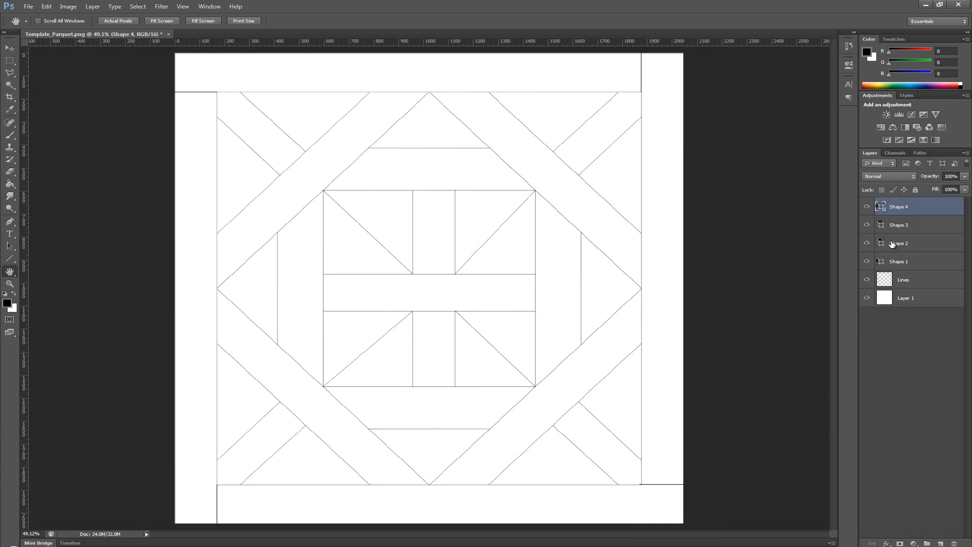
pyautogui.keyDown('shift'); pyautogui.click(906, 262); pyautogui.keyUp('shift')
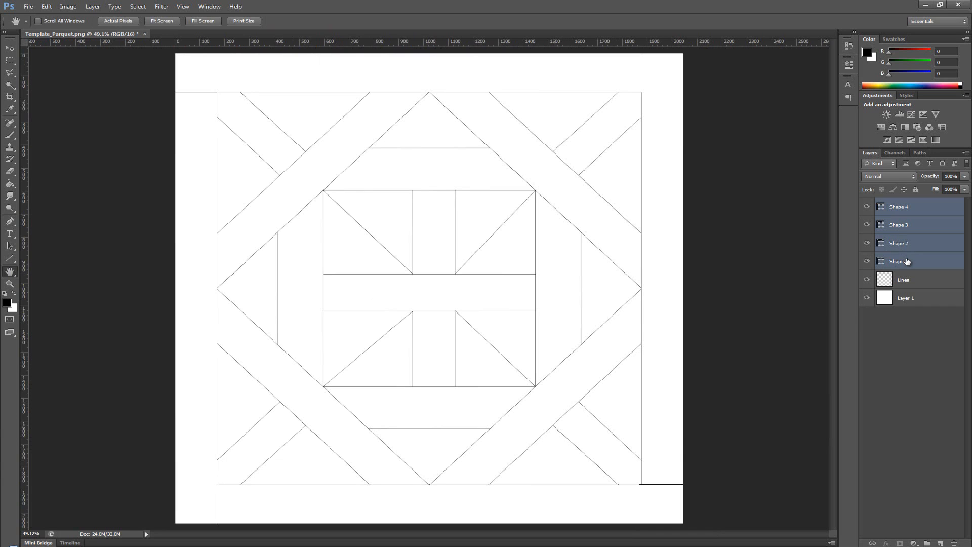
pyautogui.hotkey('ctrl', 'e')
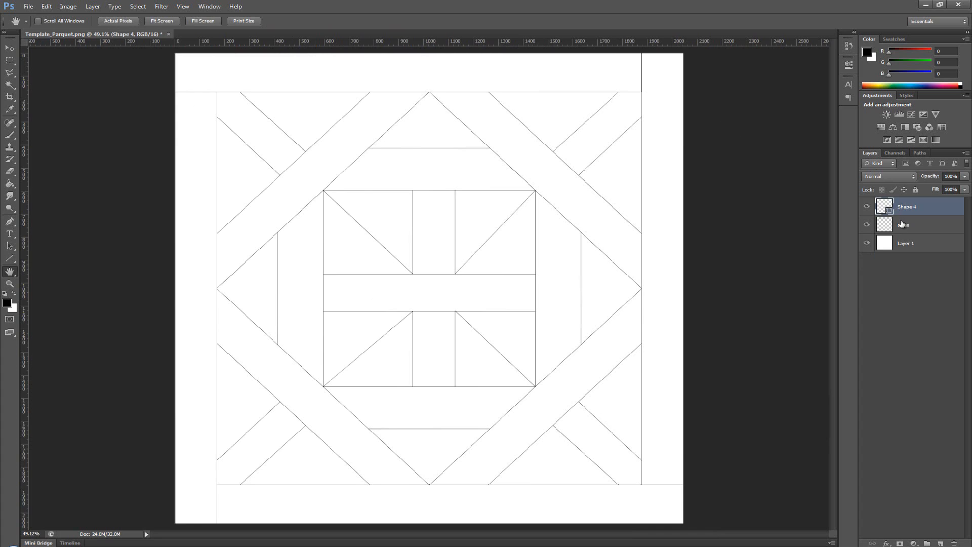
pyautogui.keyDown('shift'); pyautogui.click(918, 224); pyautogui.keyUp('shift')
pyautogui.hotkey('ctrl', 'e')
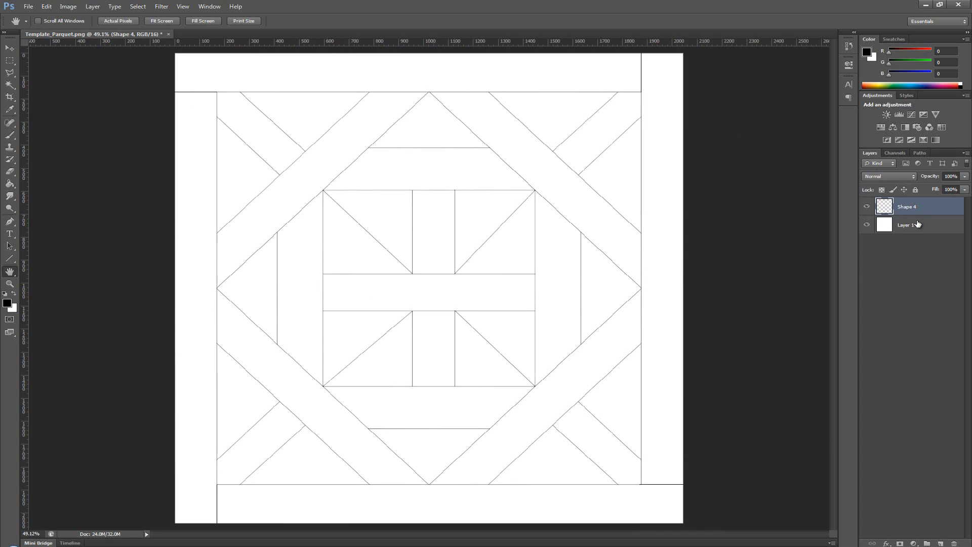
# Check with the Magic Wand that every border, corner, diagonal and central plank area selects separately, and clear the selection.
pyautogui.click(866, 207)
pyautogui.click(866, 206)
pyautogui.press('w')
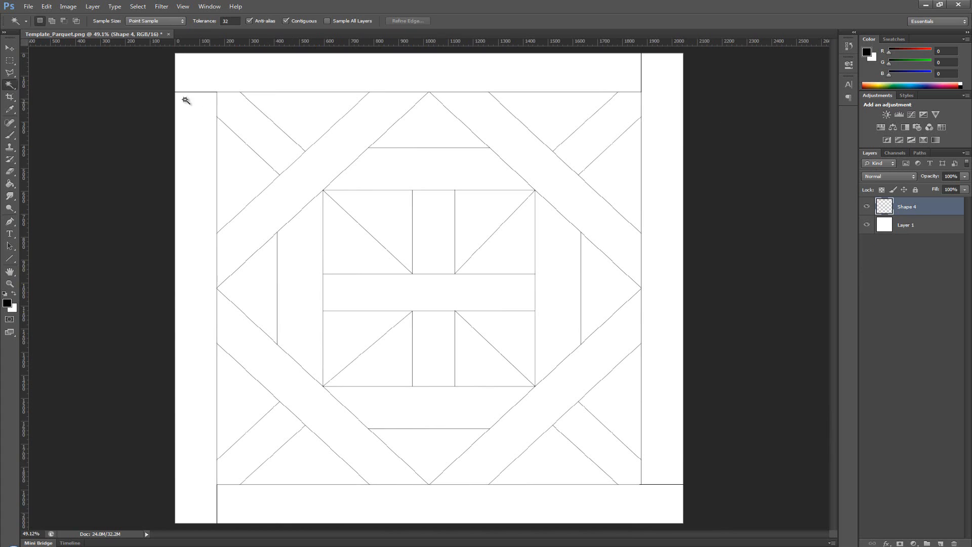
pyautogui.click(461, 80)
pyautogui.click(660, 95)
pyautogui.click(626, 507)
pyautogui.click(188, 415)
pyautogui.click(233, 409)
pyautogui.click(258, 433)
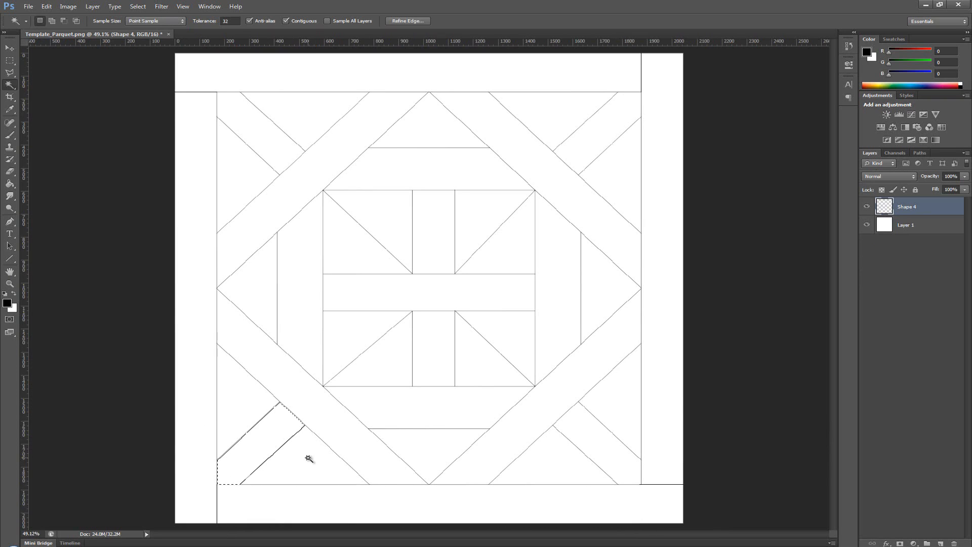
pyautogui.click(319, 455)
pyautogui.click(375, 448)
pyautogui.click(425, 450)
pyautogui.click(498, 456)
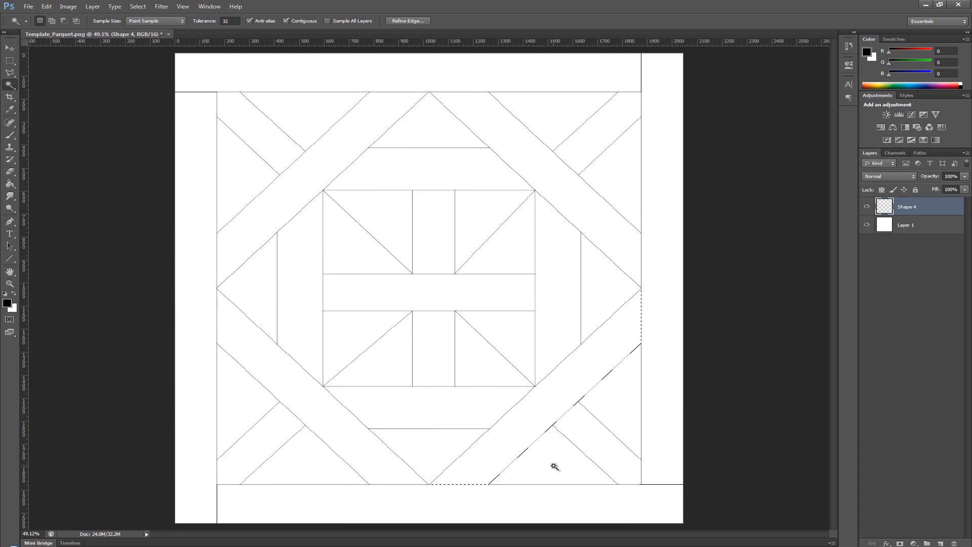
pyautogui.click(554, 466)
pyautogui.click(591, 445)
pyautogui.click(614, 414)
pyautogui.click(610, 298)
pyautogui.click(612, 236)
pyautogui.click(618, 180)
pyautogui.click(592, 152)
pyautogui.click(543, 120)
pyautogui.click(456, 163)
pyautogui.click(441, 130)
pyautogui.click(301, 129)
pyautogui.click(249, 154)
pyautogui.click(305, 265)
pyautogui.click(379, 270)
pyautogui.click(380, 288)
pyautogui.click(397, 361)
pyautogui.click(435, 362)
pyautogui.click(496, 359)
pyautogui.click(519, 325)
pyautogui.click(506, 238)
pyautogui.click(469, 215)
pyautogui.click(392, 219)
pyautogui.click(451, 227)
pyautogui.press('m')
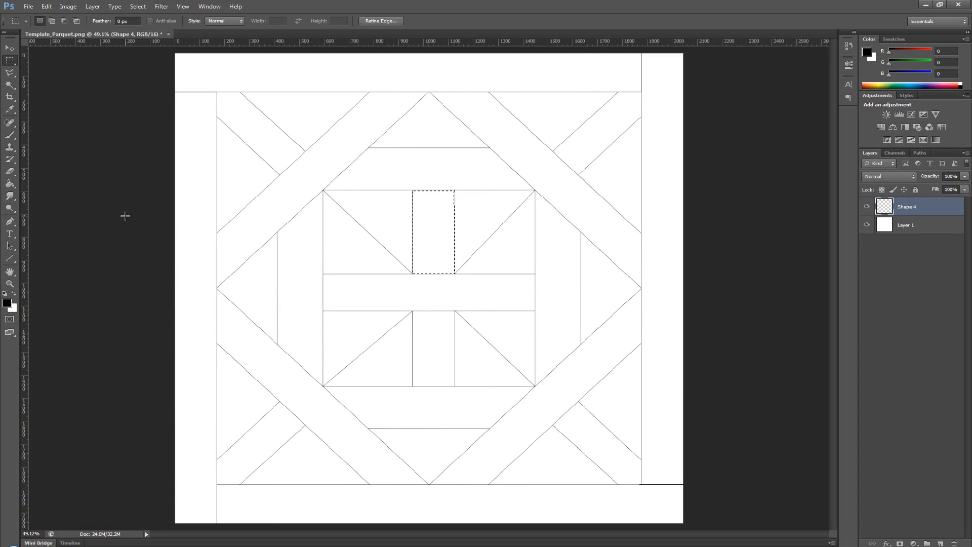
pyautogui.click(125, 216)
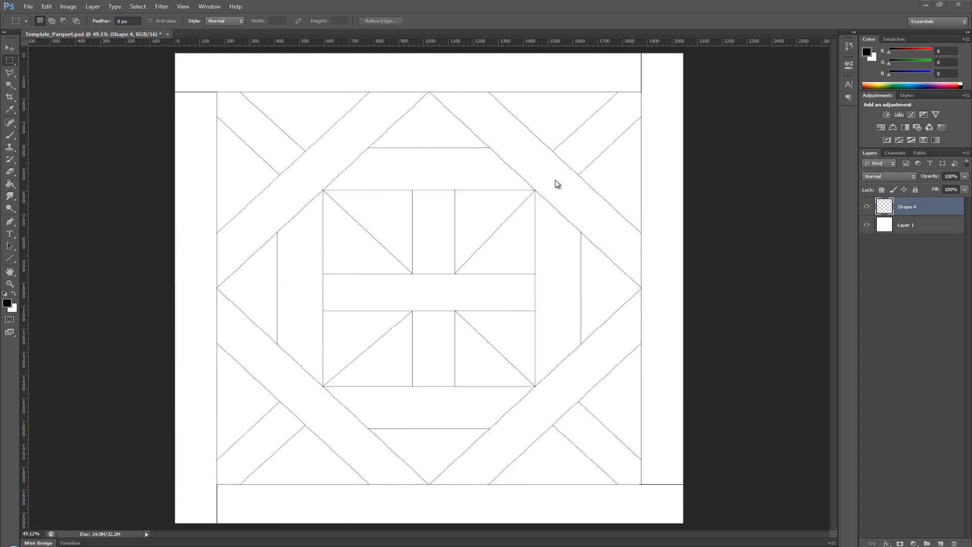
# Enlarge the canvas to 200 percent in both width and height, keeping the centre anchor.
pyautogui.click(887, 230)
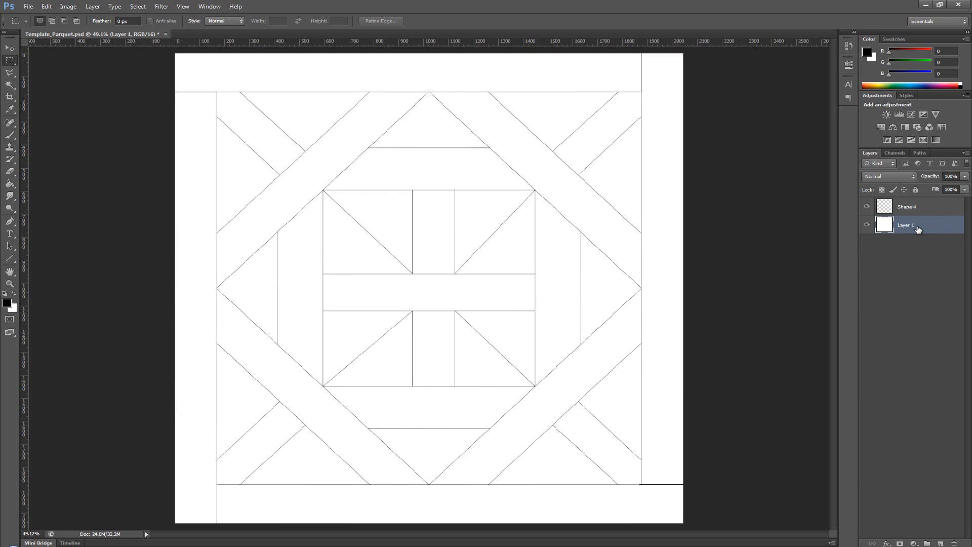
pyautogui.click(71, 9)
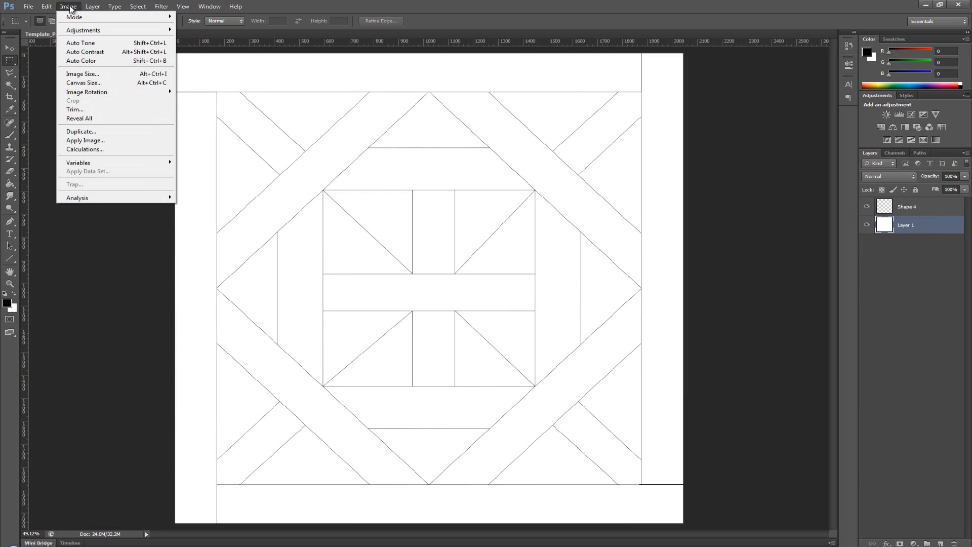
pyautogui.click(100, 83)
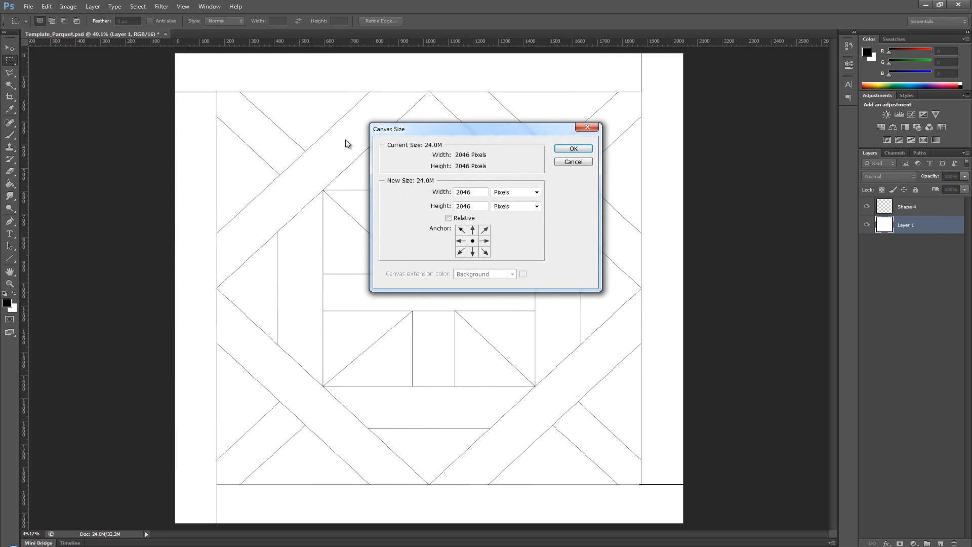
pyautogui.click(527, 194)
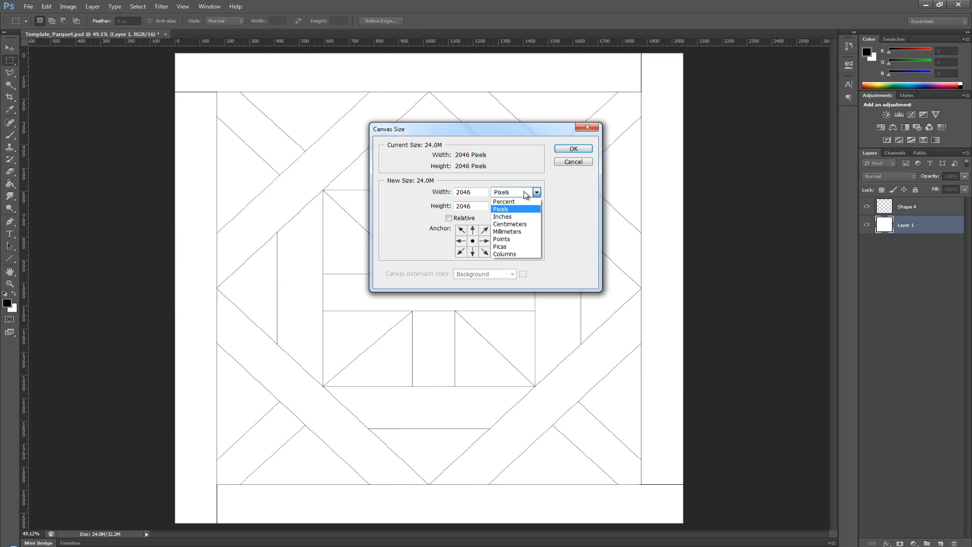
pyautogui.click(521, 201)
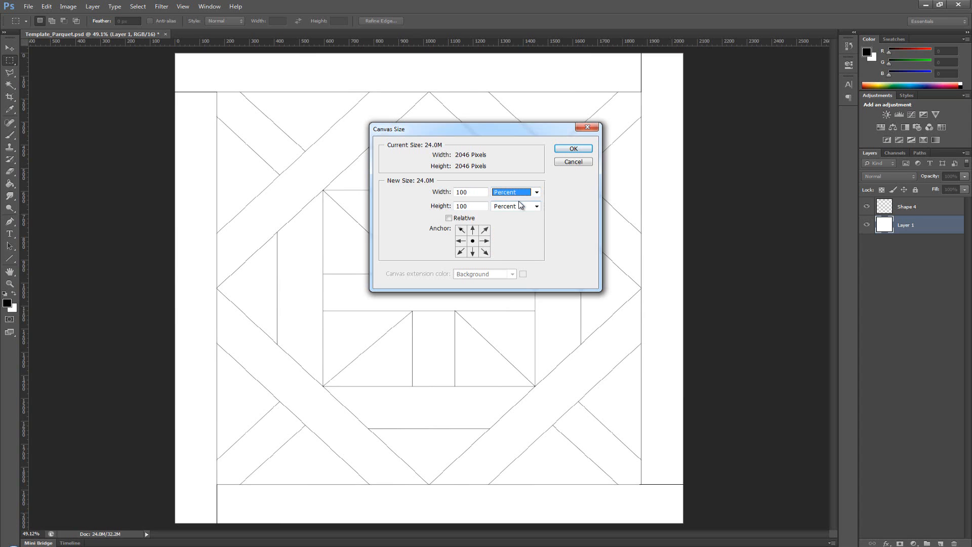
pyautogui.doubleClick(479, 195)
pyautogui.write('200')
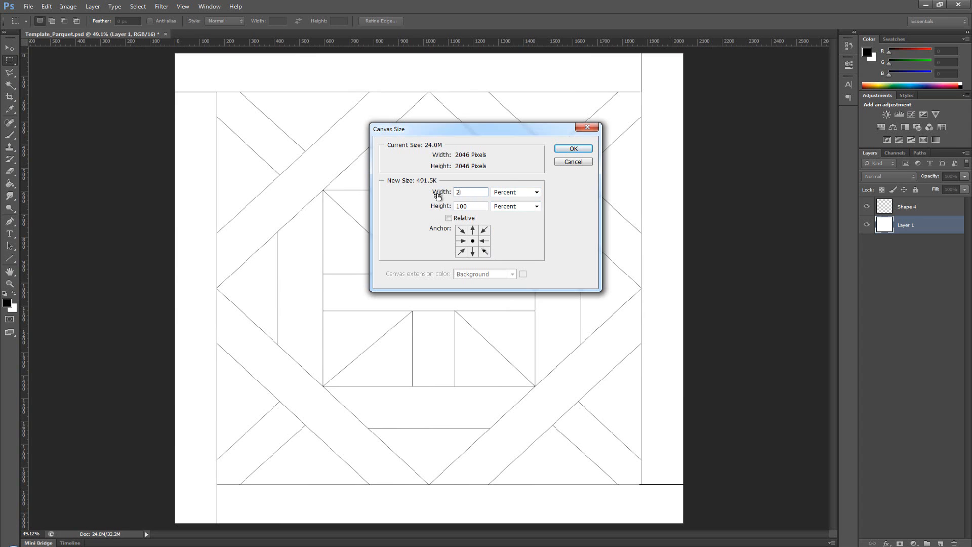
pyautogui.doubleClick(480, 207)
pyautogui.write('200')
pyautogui.click(589, 150)
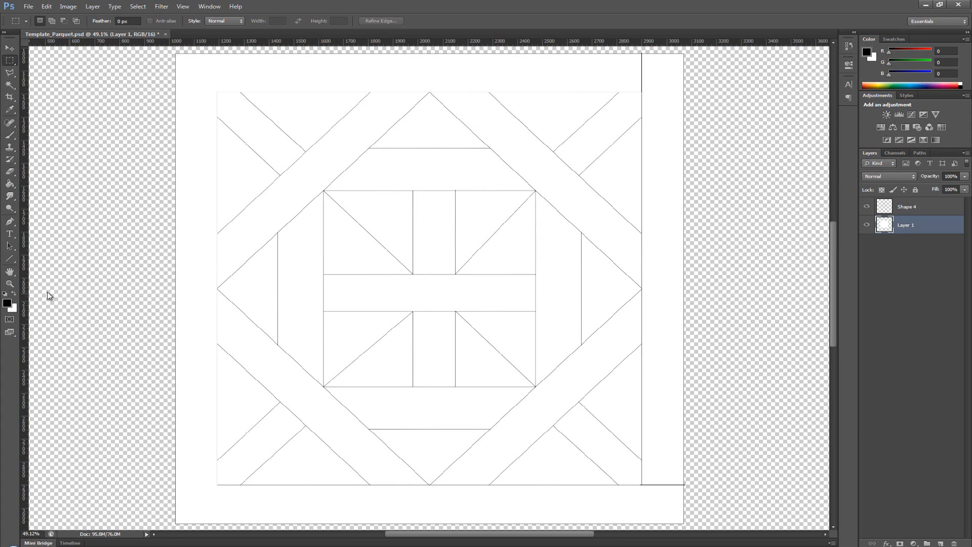
# Try to move the Shape 4 line pattern toward the canvas's upper-left corner and undo the move.
pyautogui.doubleClick(10, 272)
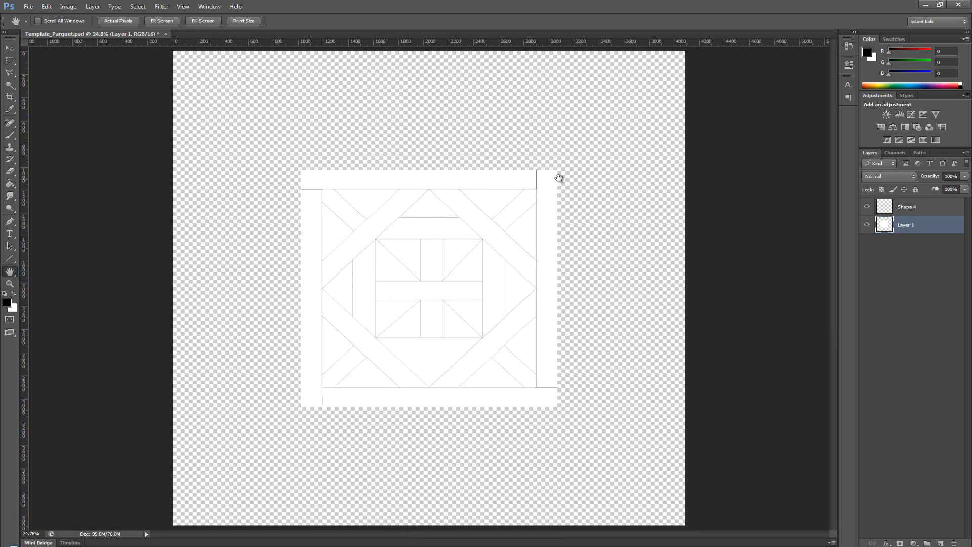
pyautogui.click(898, 211)
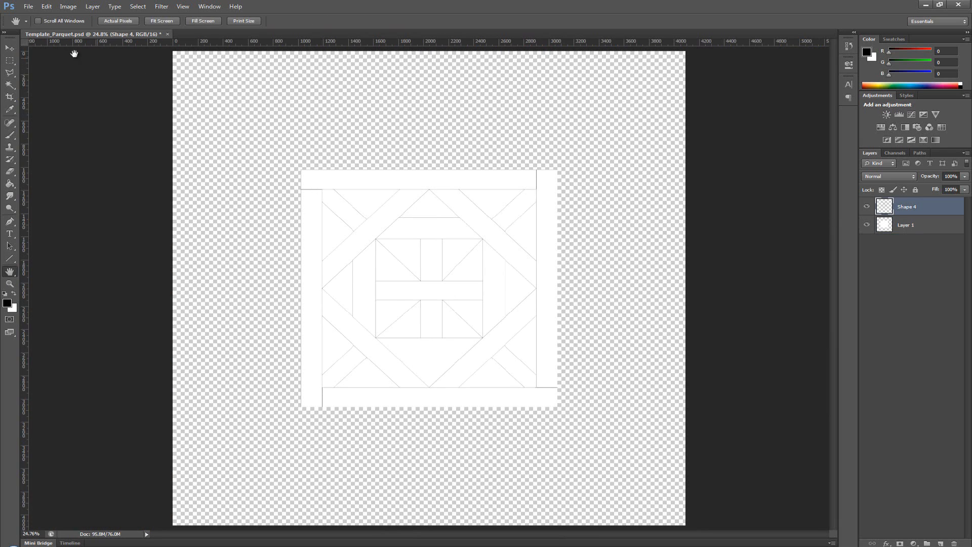
pyautogui.click(15, 49)
pyautogui.moveTo(448, 248); pyautogui.dragTo(357, 159)
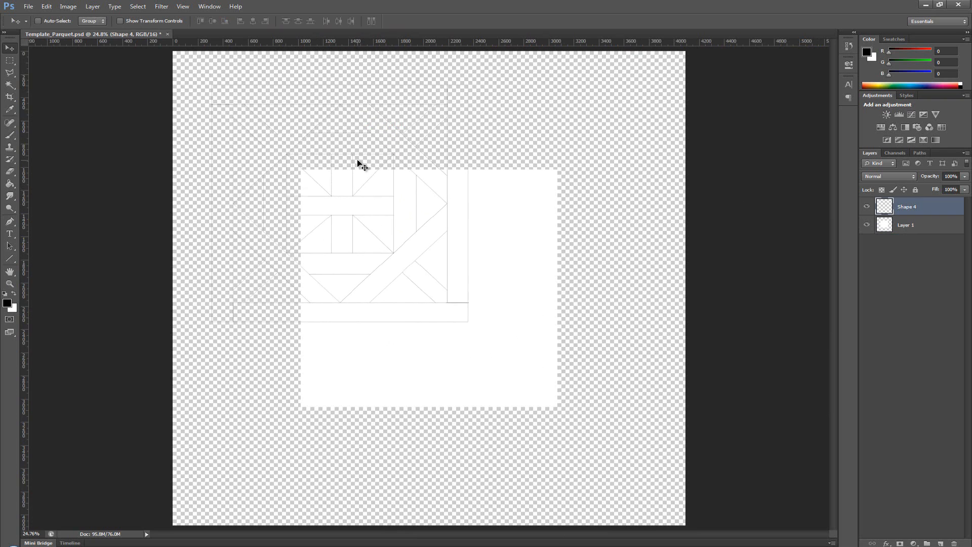
pyautogui.hotkey('ctrl', 'z')
# Fill the transparent area around the template on Layer 1 with white.
pyautogui.doubleClick(894, 226)
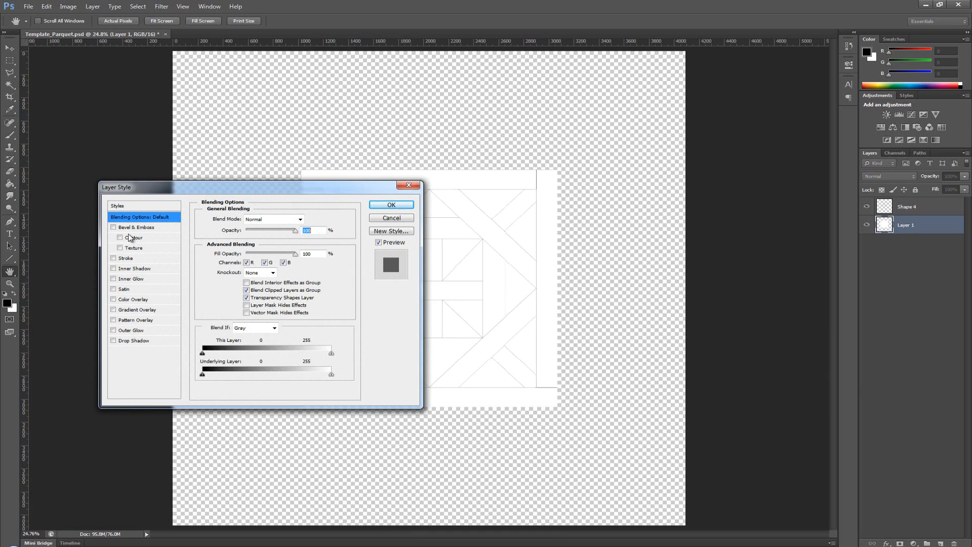
pyautogui.click(410, 204)
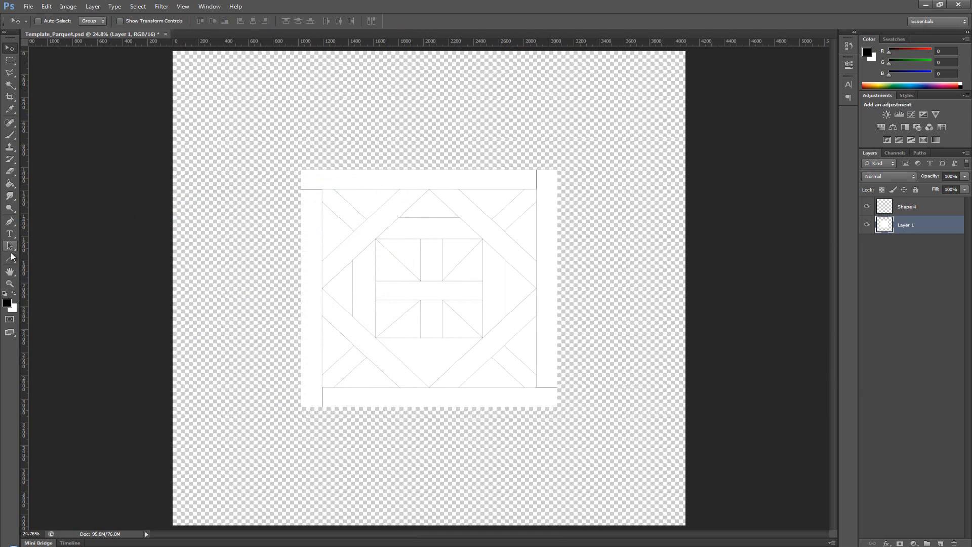
pyautogui.click(16, 294)
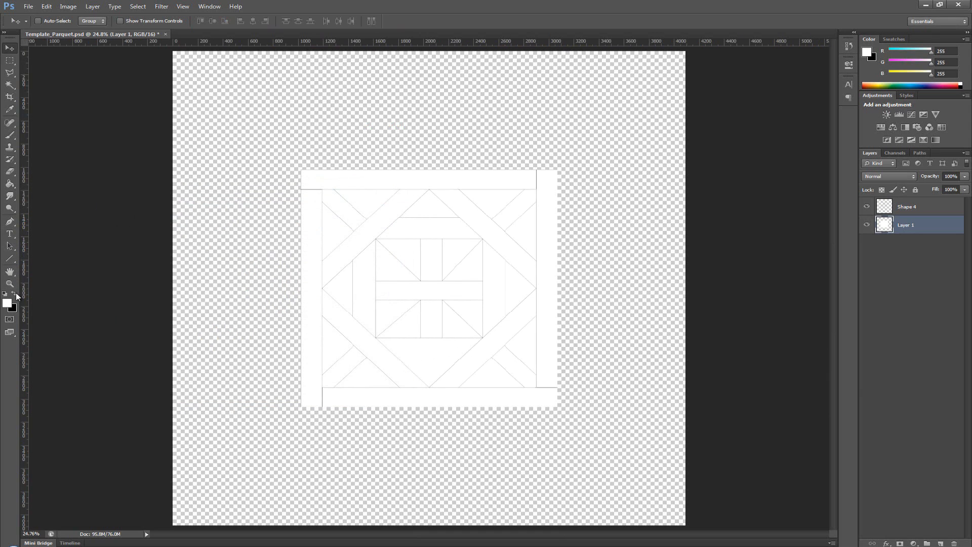
pyautogui.click(11, 187)
pyautogui.click(225, 205)
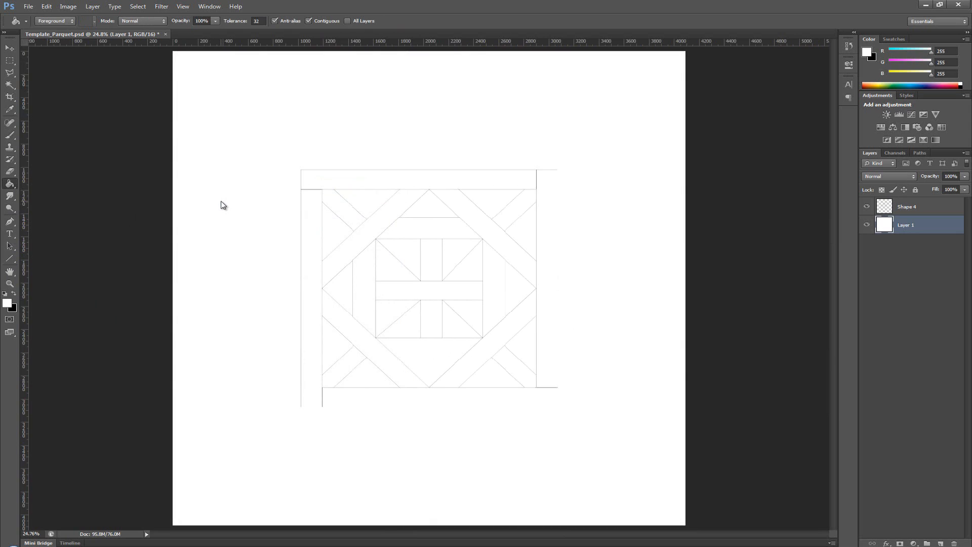
# Move the Shape 4 line pattern into the canvas's upper-left corner and duplicate it into the other three quadrants.
pyautogui.click(10, 61)
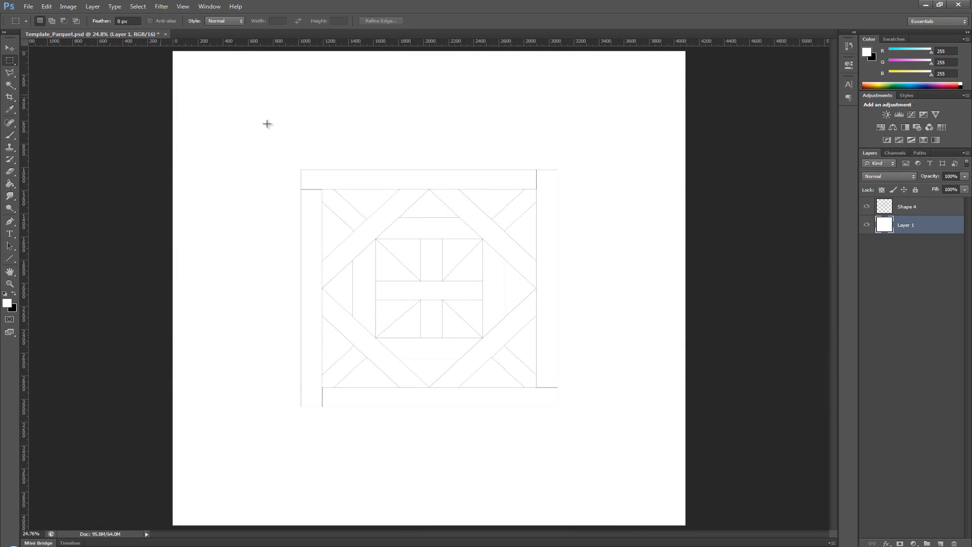
pyautogui.click(881, 207)
pyautogui.press('v')
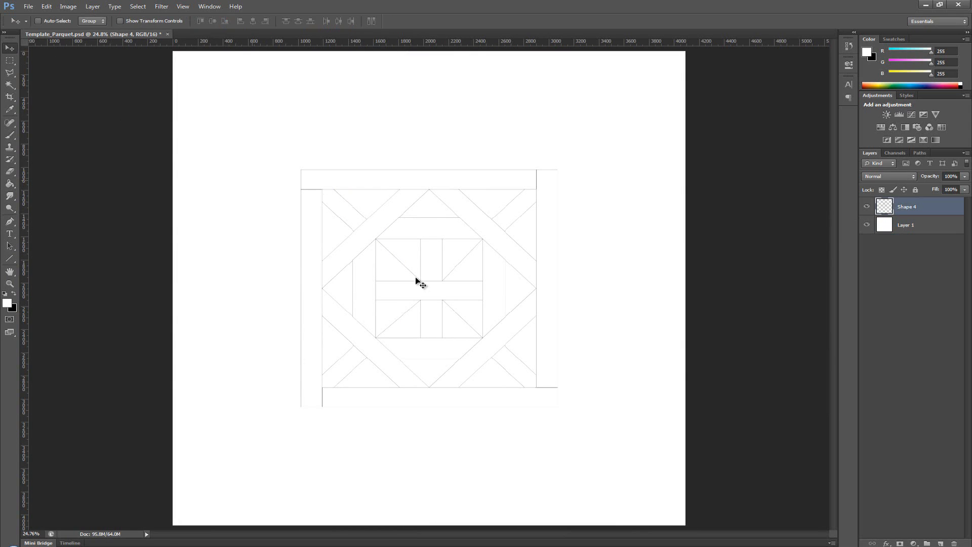
pyautogui.moveTo(437, 281); pyautogui.dragTo(307, 175)
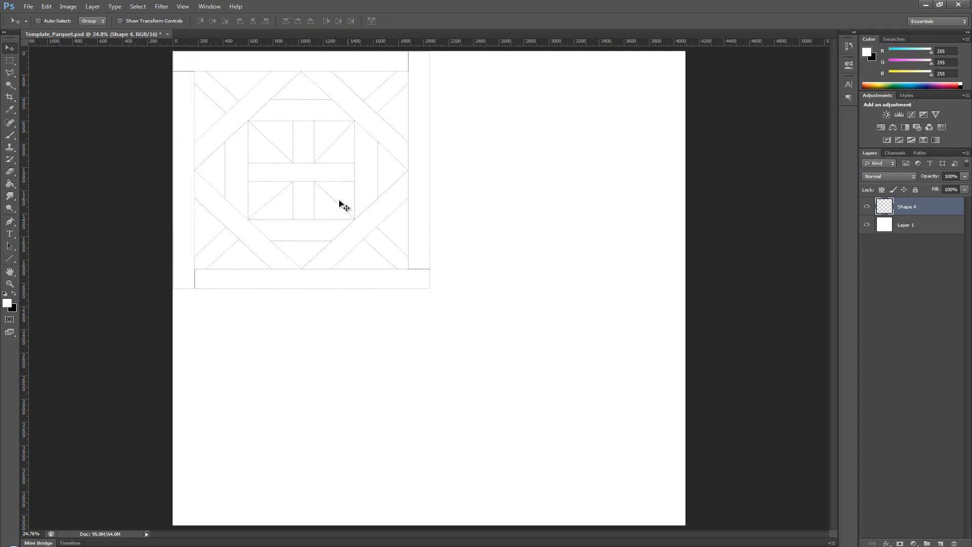
pyautogui.moveTo(307, 186); pyautogui.dragTo(522, 407)
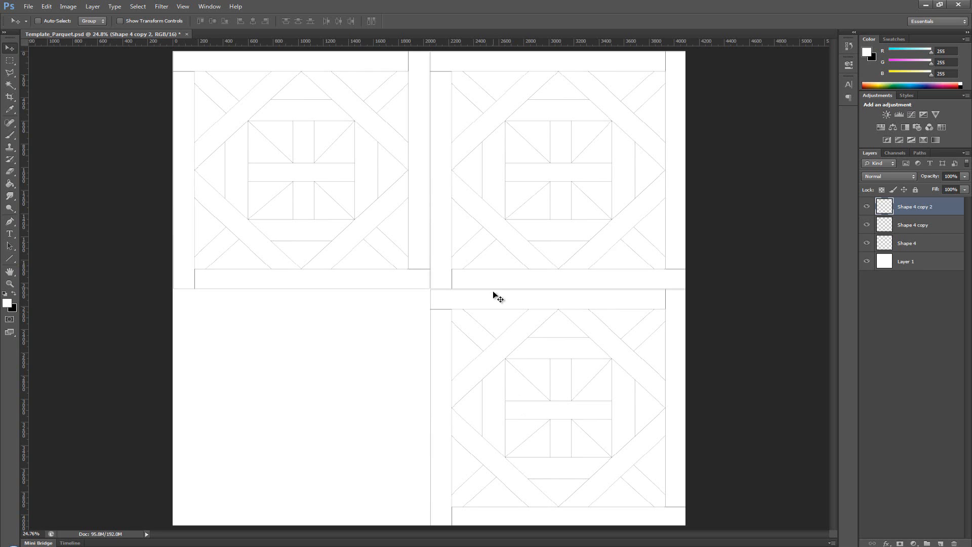
pyautogui.moveTo(569, 356); pyautogui.dragTo(312, 362)
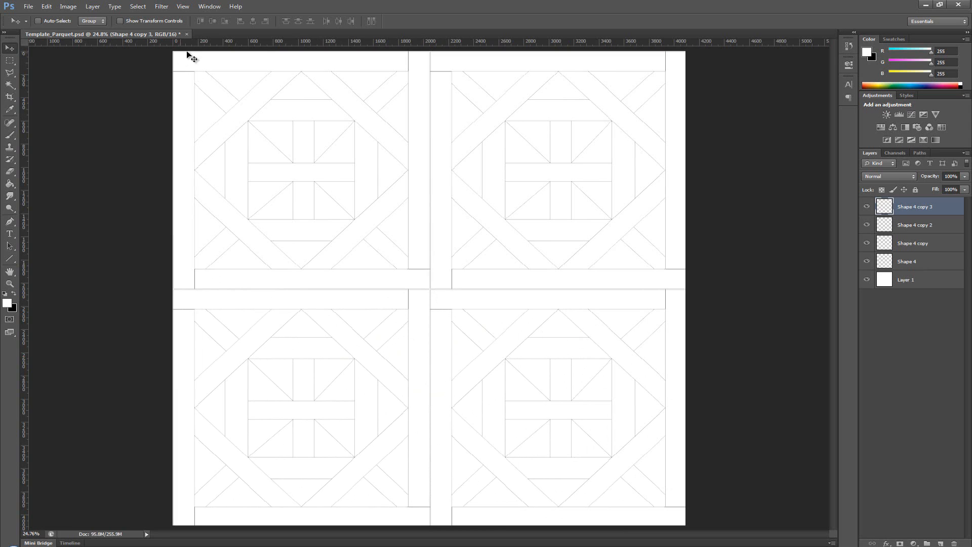
# Nudge the lower-left pattern copy, Shape 4 copy 3, 2 px right and 2 px up toward the central seam.
pyautogui.press('z')
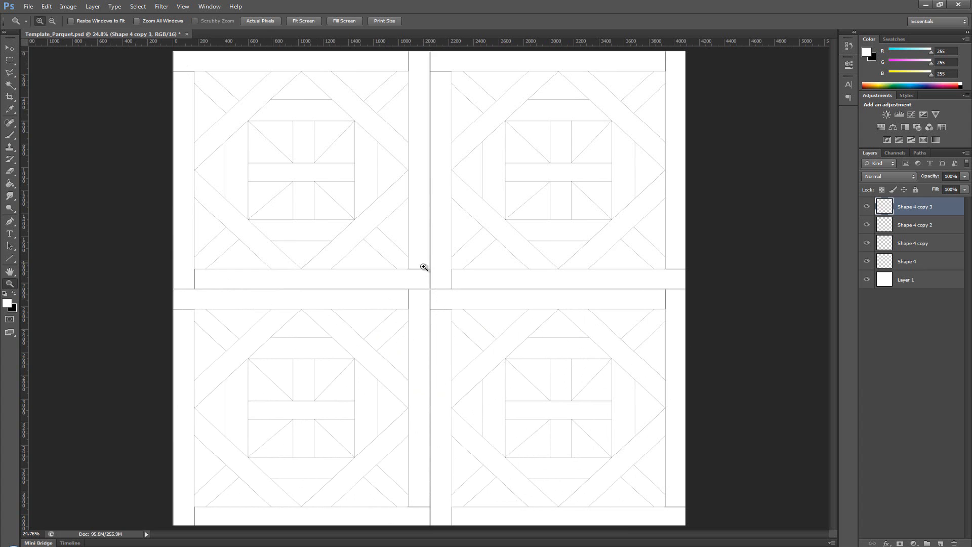
pyautogui.click(420, 307)
pyautogui.click(421, 306)
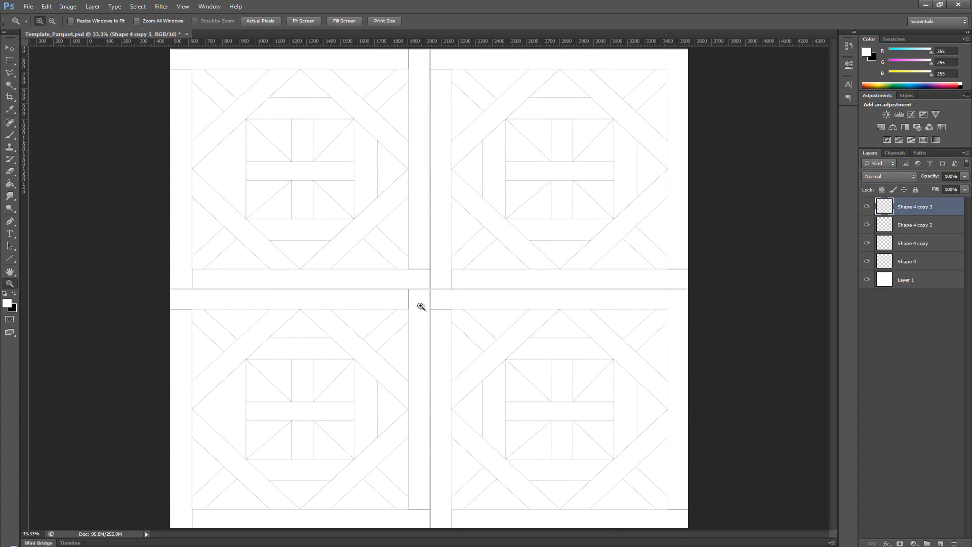
pyautogui.click(423, 306)
pyautogui.click(428, 291)
pyautogui.click(430, 282)
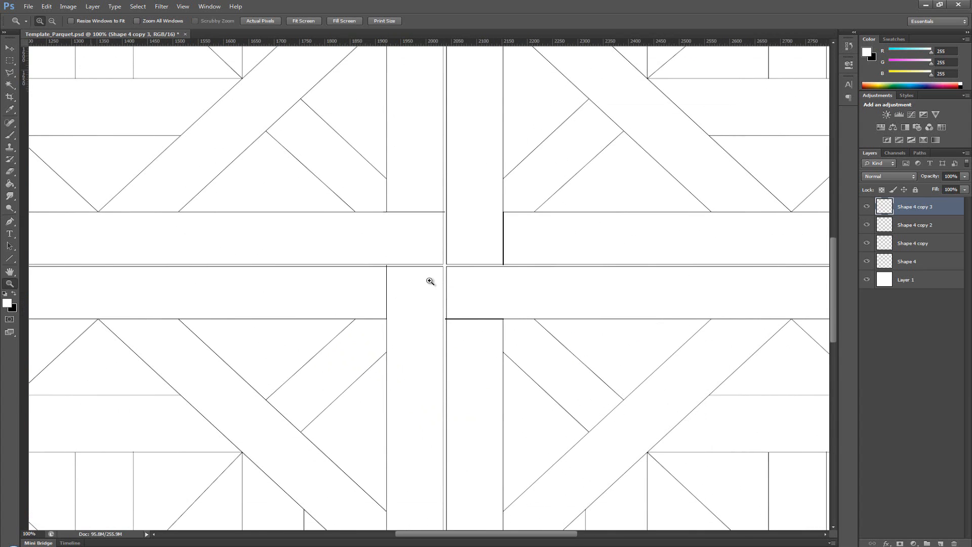
pyautogui.click(445, 276)
pyautogui.click(452, 268)
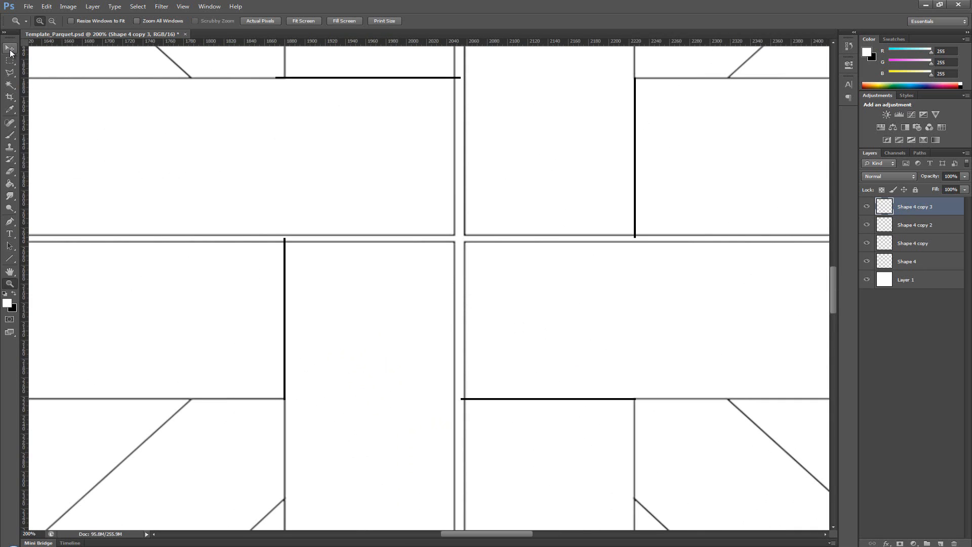
pyautogui.click(10, 51)
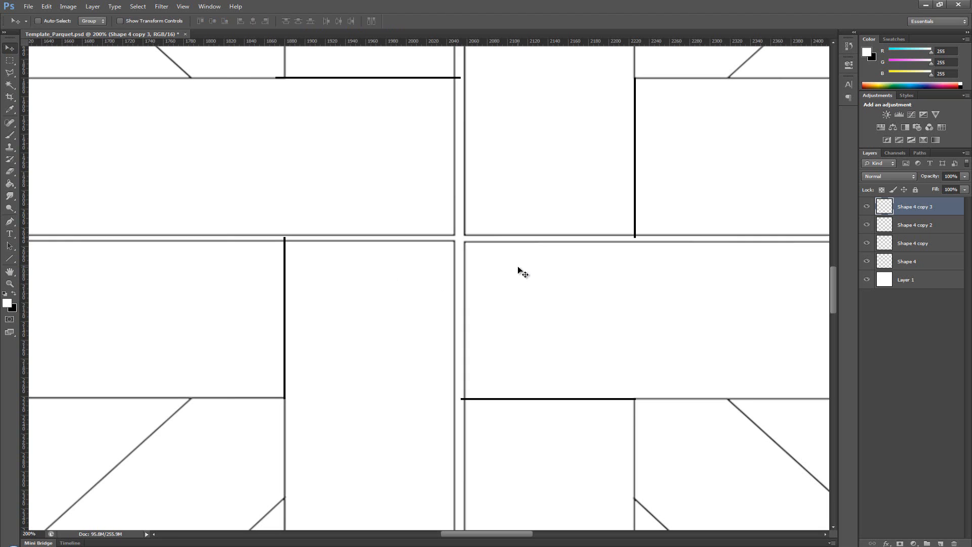
pyautogui.press('Right')
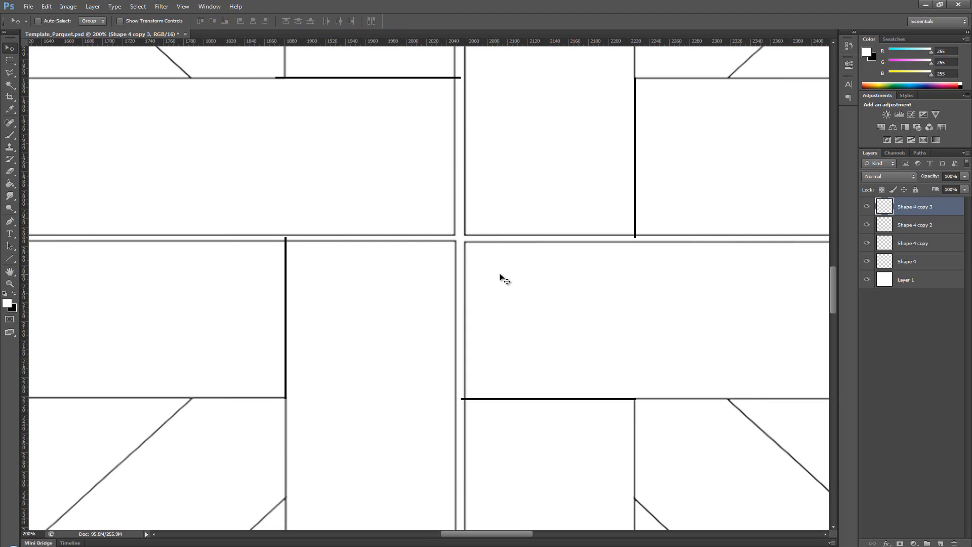
pyautogui.press('Up')
pyautogui.press('Right')
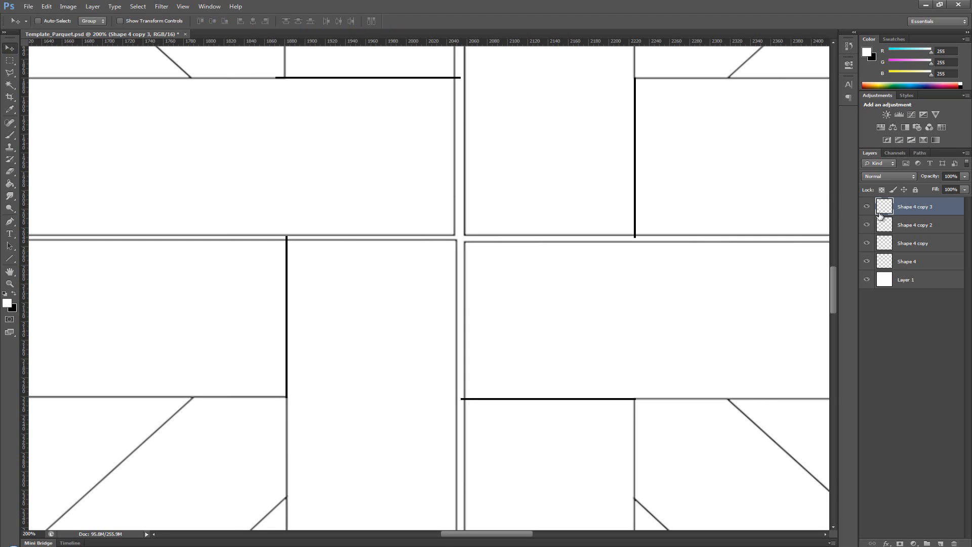
# Nudge the lower-right pattern copy, Shape 4 copy 2, 2 px left and 2 px up.
pyautogui.click(888, 226)
pyautogui.press('Left')
pyautogui.press('Left')
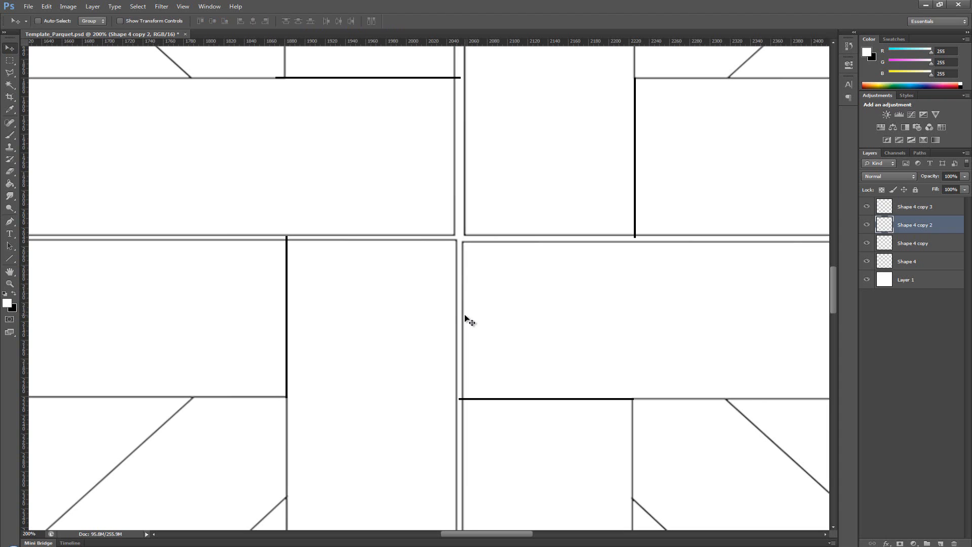
pyautogui.press('Up')
pyautogui.press('Up')
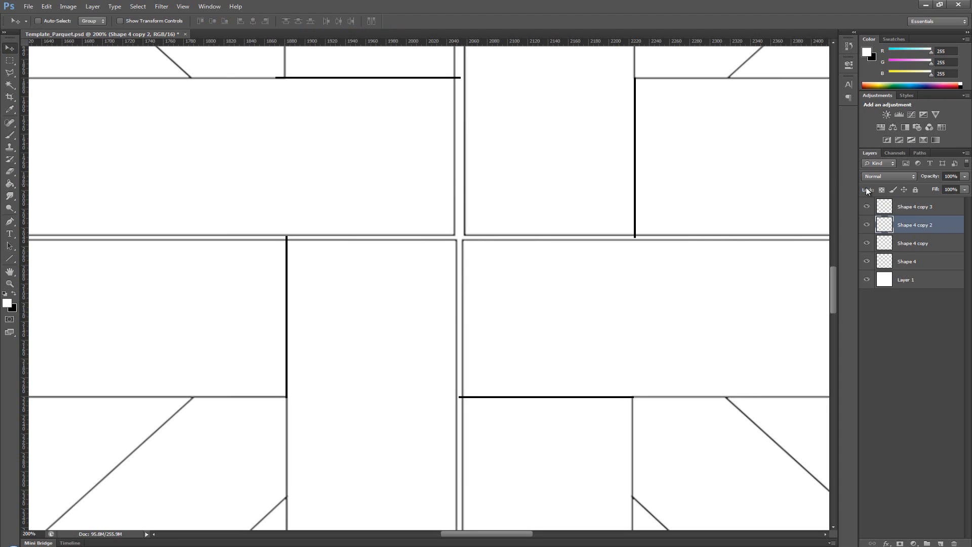
# Nudge the upper-right pattern copy, Shape 4 copy, 2 px down and 2 px left.
pyautogui.click(891, 244)
pyautogui.press('Down')
pyautogui.press('Down')
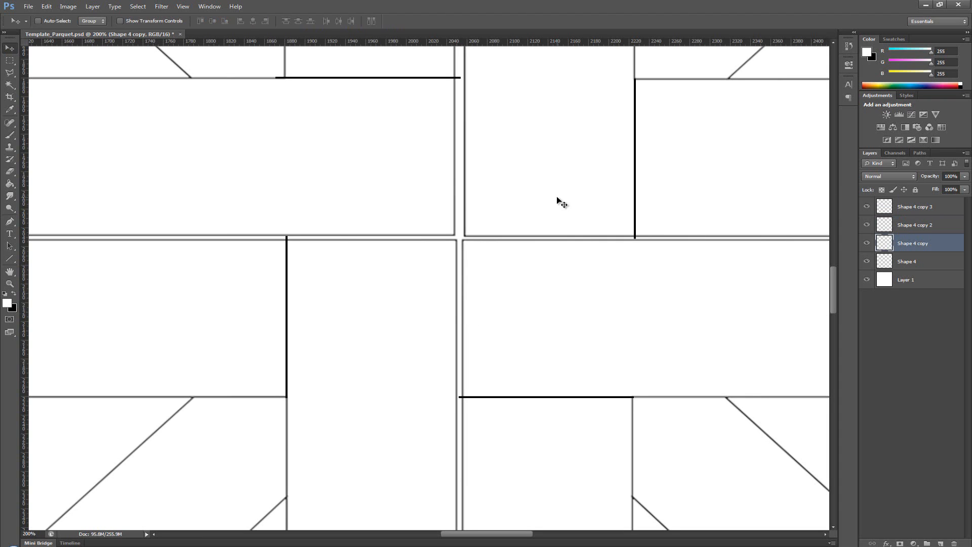
pyautogui.press('Left')
pyautogui.press('Left')
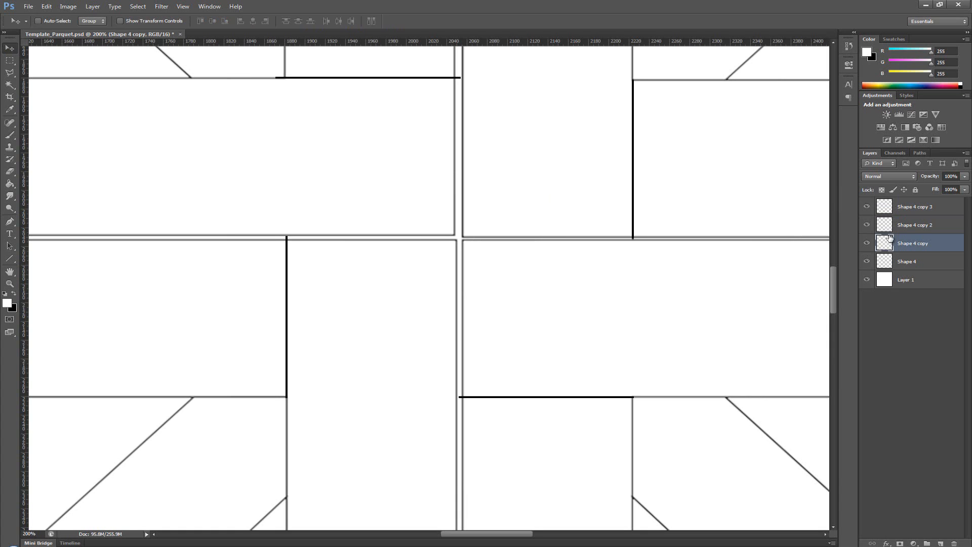
# Nudge the upper-left pattern layer, Shape 4, 2 px down and 3 px right toward the central seam.
pyautogui.click(897, 261)
pyautogui.press('Down')
pyautogui.press('Down')
pyautogui.press('Right')
pyautogui.press('Right')
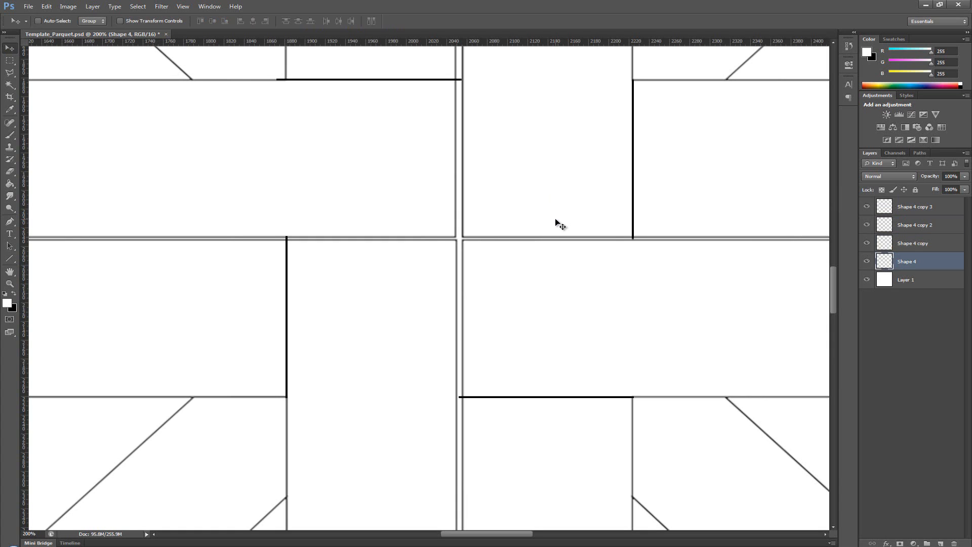
pyautogui.press('Right')
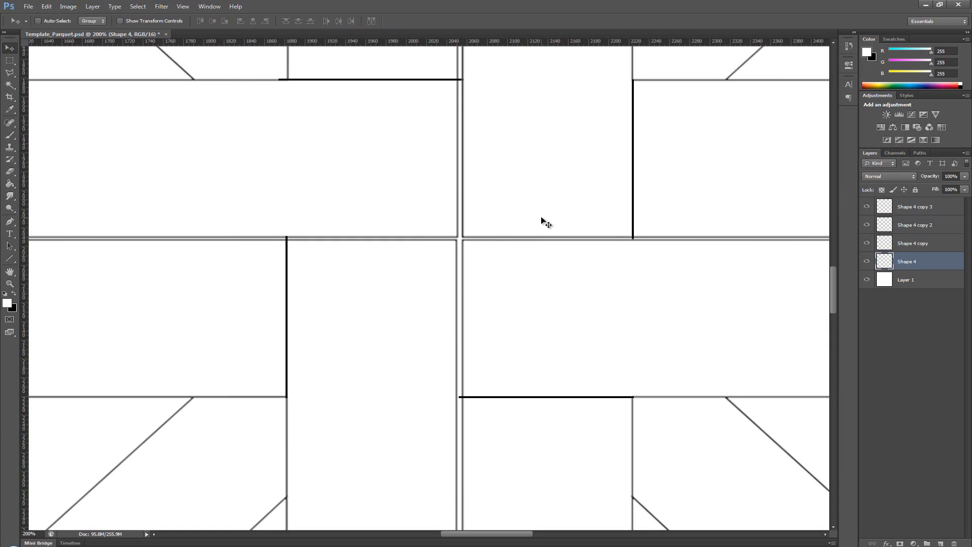
# Close the upper vertical seam by nudging Shape 4 copy 3 px left and Shape 4 another 2 px right.
pyautogui.click(908, 246)
pyautogui.press('Left')
pyautogui.press('Left')
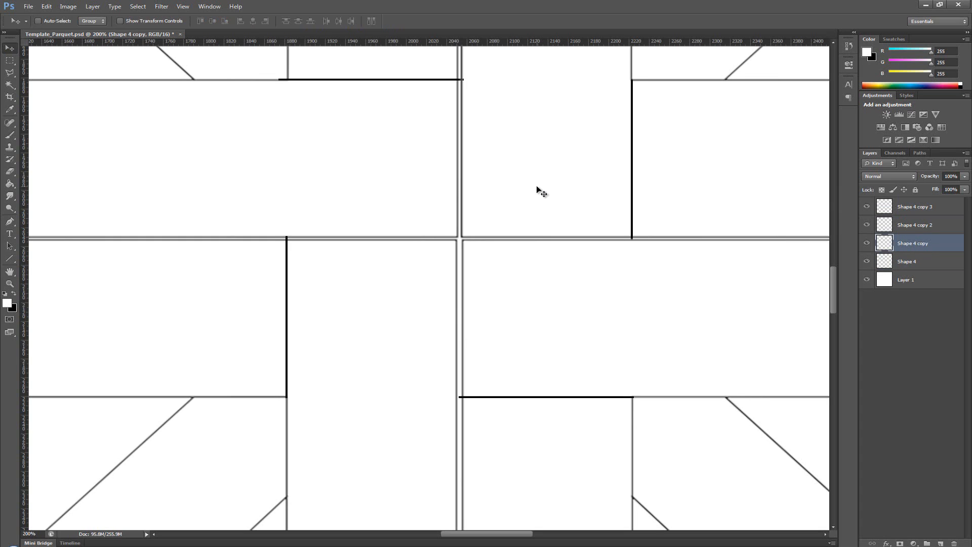
pyautogui.click(891, 266)
pyautogui.press('Right')
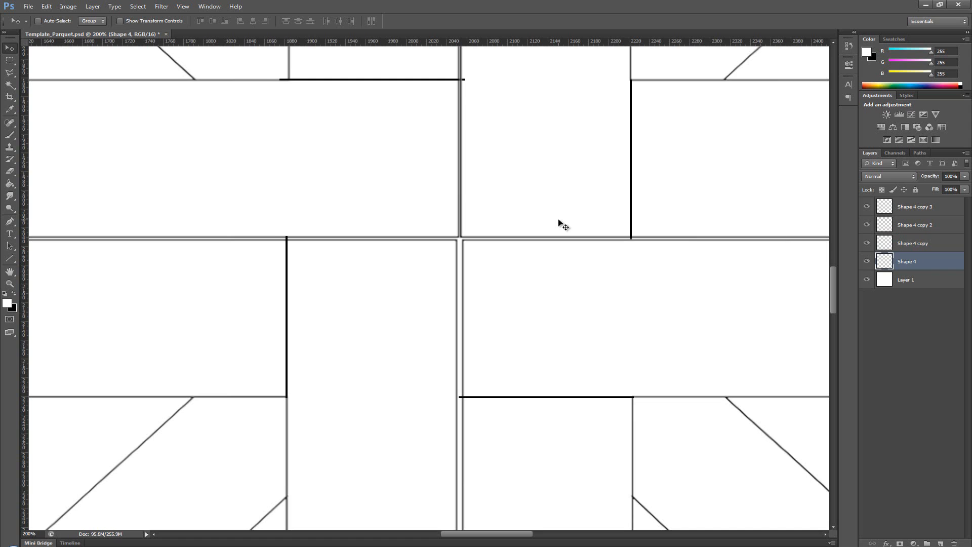
pyautogui.press('Right')
pyautogui.click(905, 246)
pyautogui.press('Left')
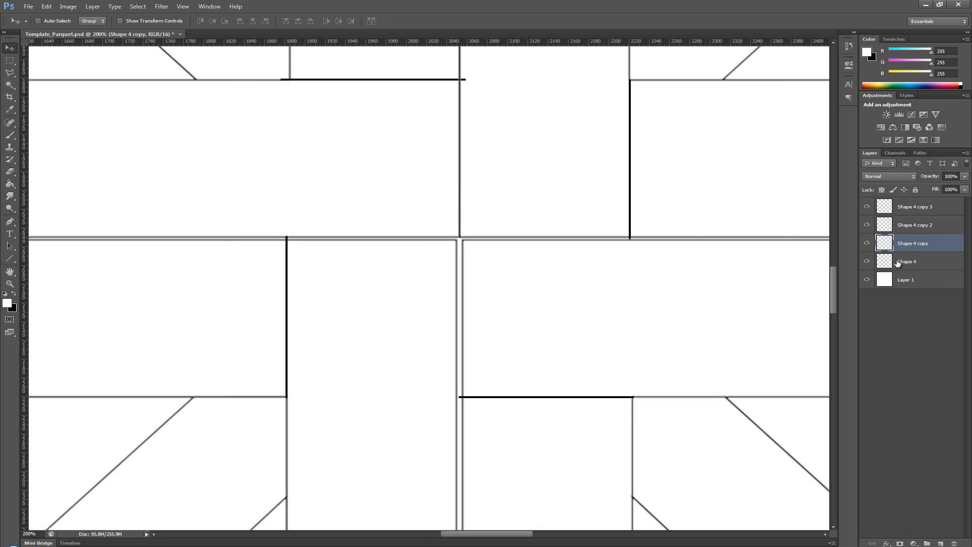
# Nudge the lower-right pattern copy, Shape 4 copy 2, 3 px up and 3 px left onto the seam lines.
pyautogui.click(891, 230)
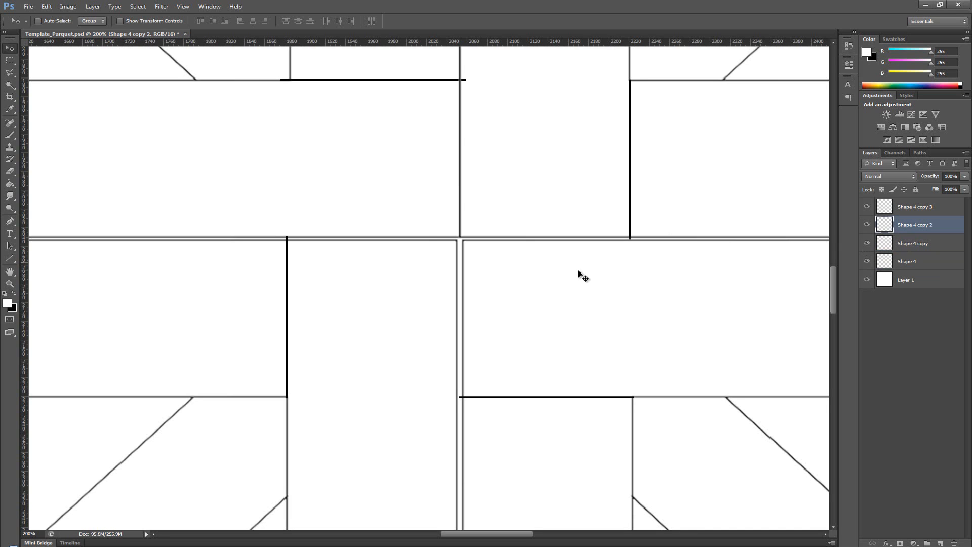
pyautogui.press('Up')
pyautogui.press('Up')
pyautogui.press('Up')
pyautogui.press('Left')
pyautogui.press('Left')
pyautogui.press('Left')
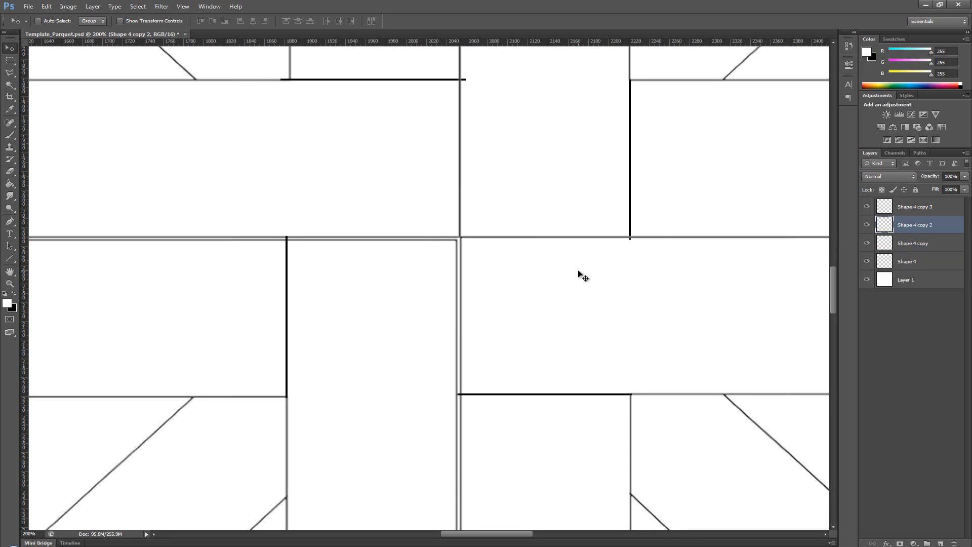
# Nudge the lower-left pattern copy, Shape 4 copy 3, 3 px up and 3 px right onto the seam lines.
pyautogui.click(907, 206)
pyautogui.press('Up')
pyautogui.press('Up')
pyautogui.press('Up')
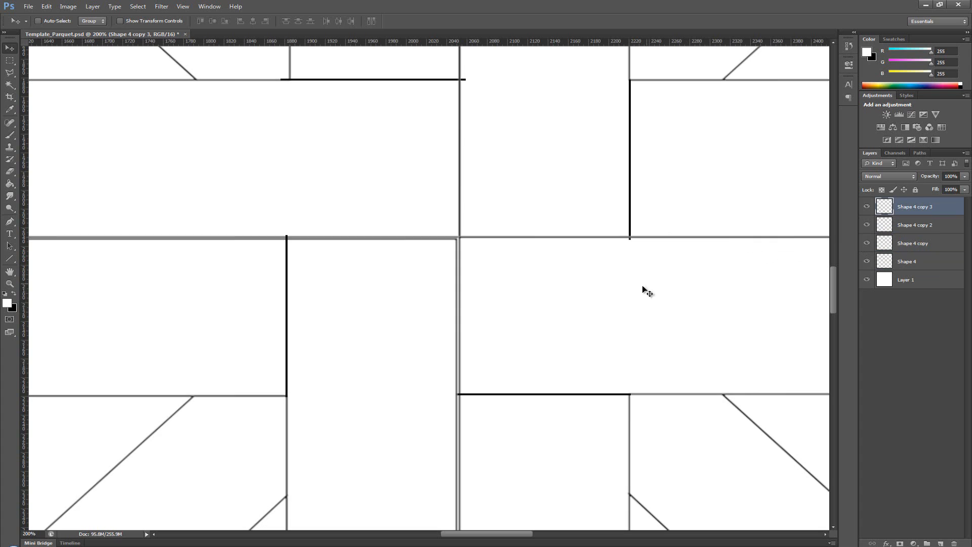
pyautogui.press('Right')
pyautogui.press('Right')
pyautogui.press('Right')
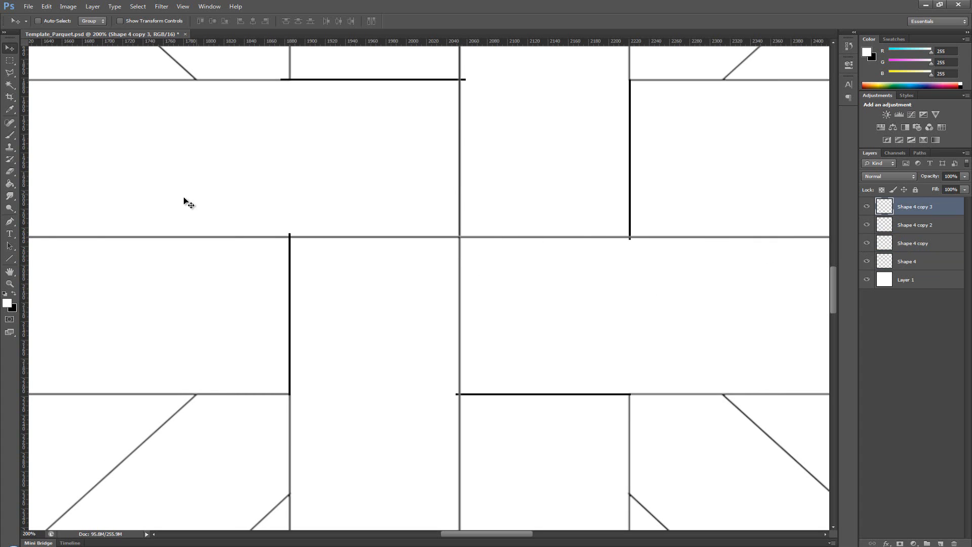
# Merge the four pattern layers, from Shape 4 to Shape 4 copy 3, into one layer above Layer 1.
pyautogui.doubleClick(10, 272)
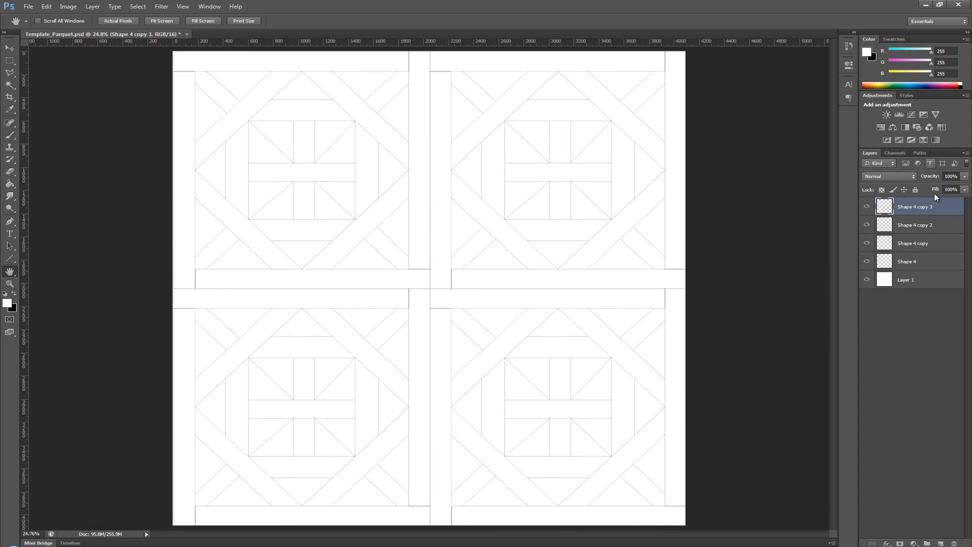
pyautogui.keyDown('shift'); pyautogui.click(916, 262); pyautogui.keyUp('shift')
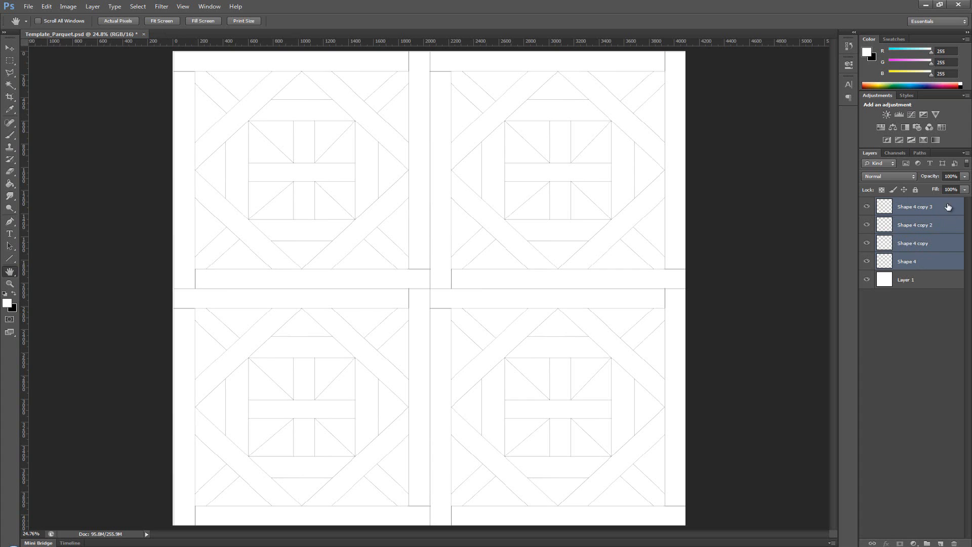
pyautogui.hotkey('ctrl', 'e')
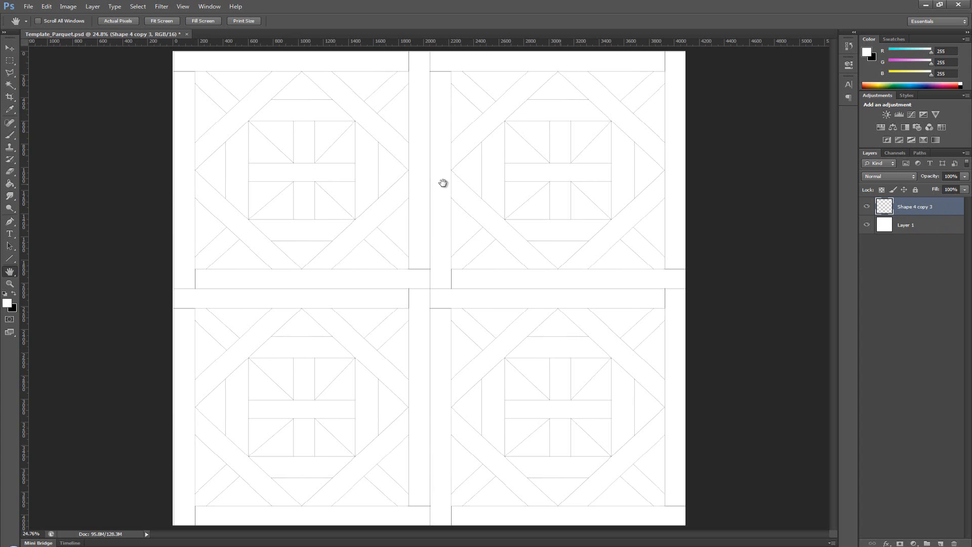
# Select the whole canvas, align the merged pattern layer to the canvas's left edge, and clear the selection.
pyautogui.click(13, 61)
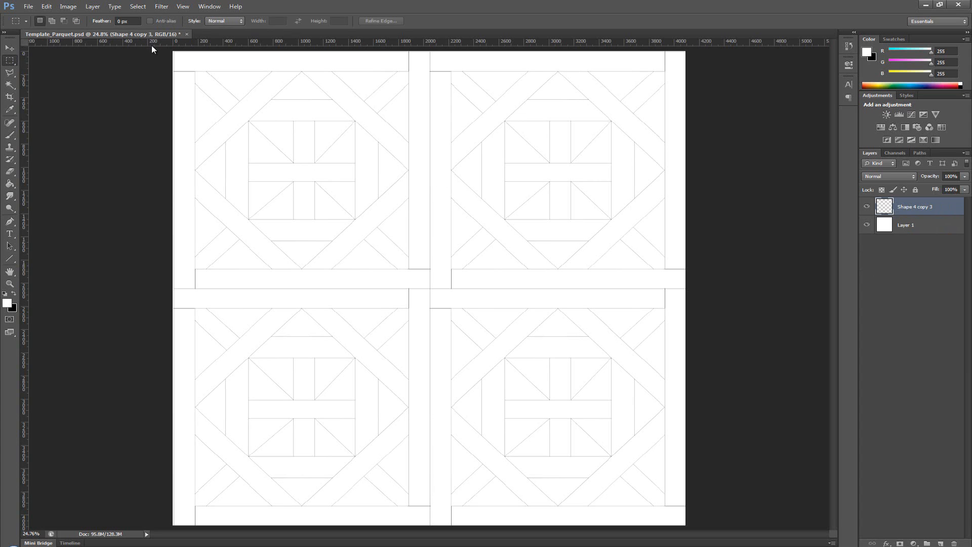
pyautogui.moveTo(154, 51); pyautogui.dragTo(891, 544)
pyautogui.press('v')
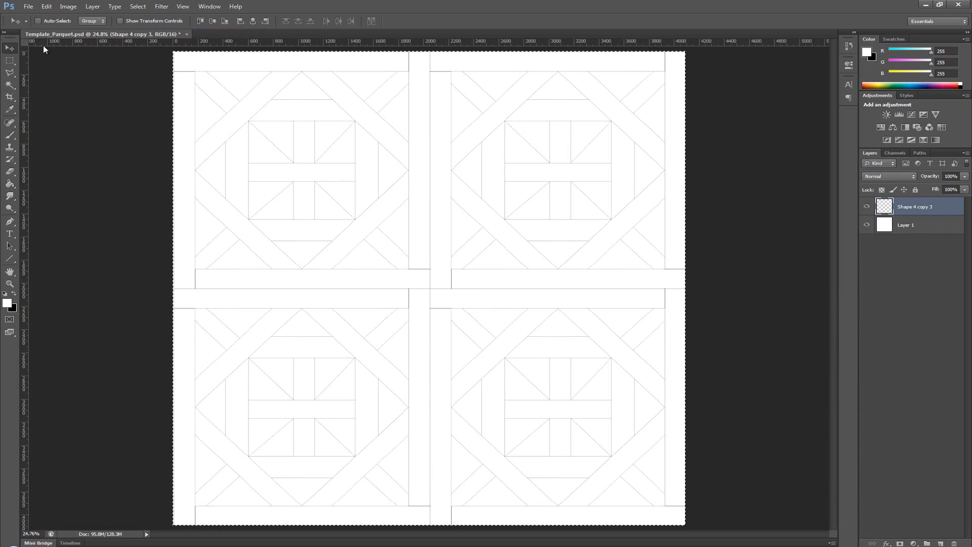
pyautogui.click(241, 21)
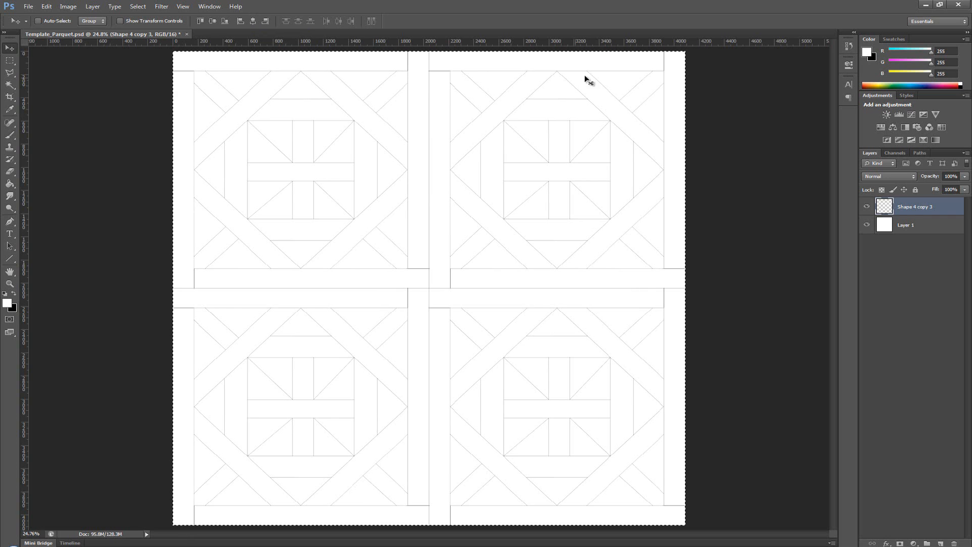
pyautogui.click(10, 60)
pyautogui.click(148, 83)
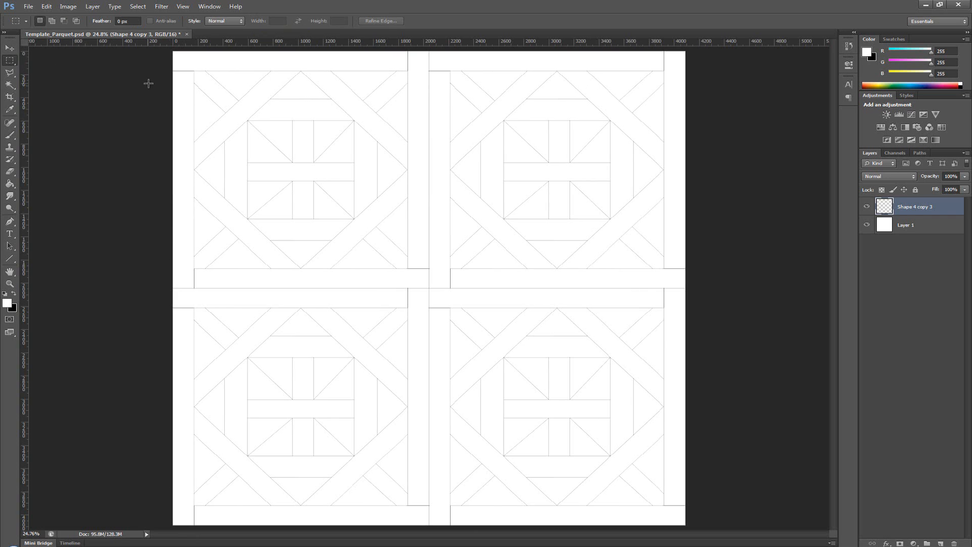
# Examine the pattern lines up close along the canvas's top edge, from the upper-left to the upper-right corner.
pyautogui.press('z')
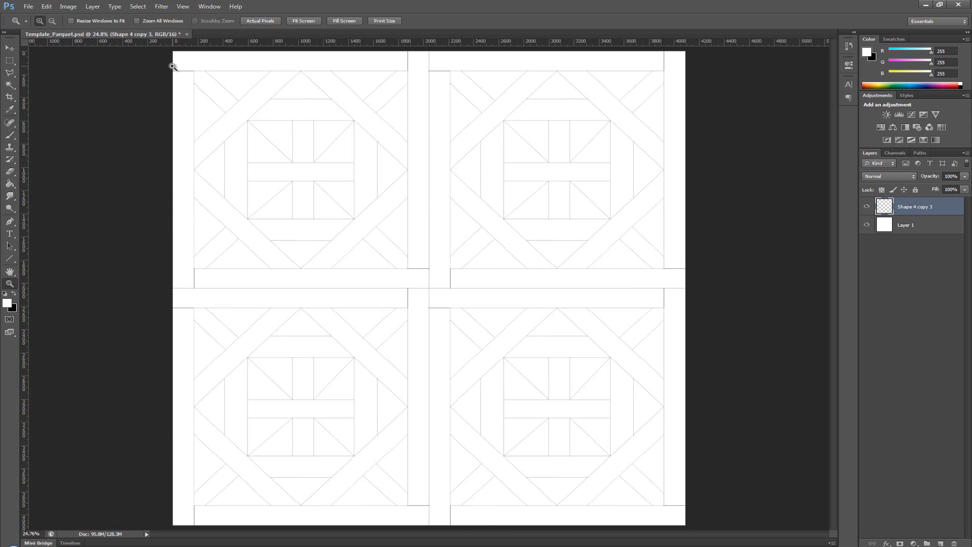
pyautogui.click(174, 66)
pyautogui.click(177, 55)
pyautogui.click(174, 53)
pyautogui.click(174, 53)
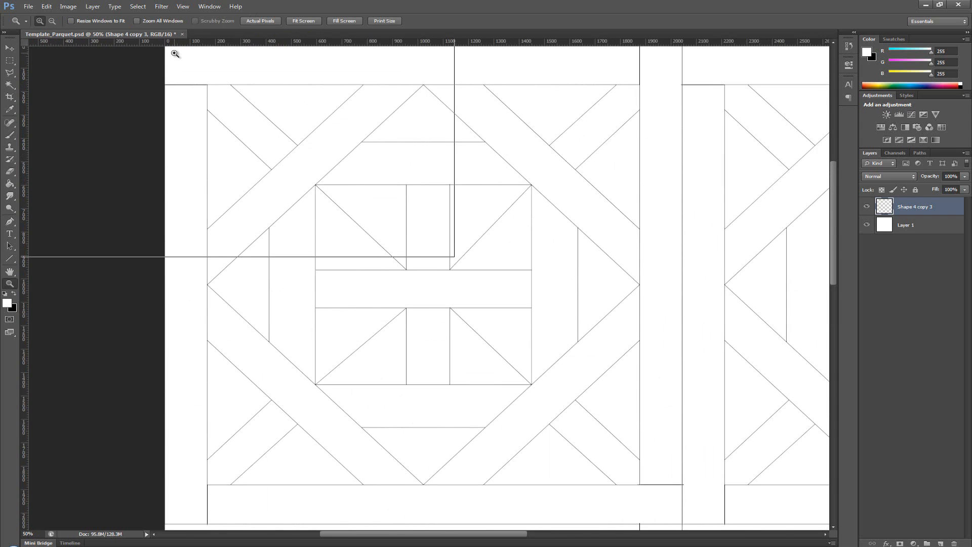
pyautogui.click(175, 53)
pyautogui.click(175, 53)
pyautogui.click(175, 53)
pyautogui.click(174, 54)
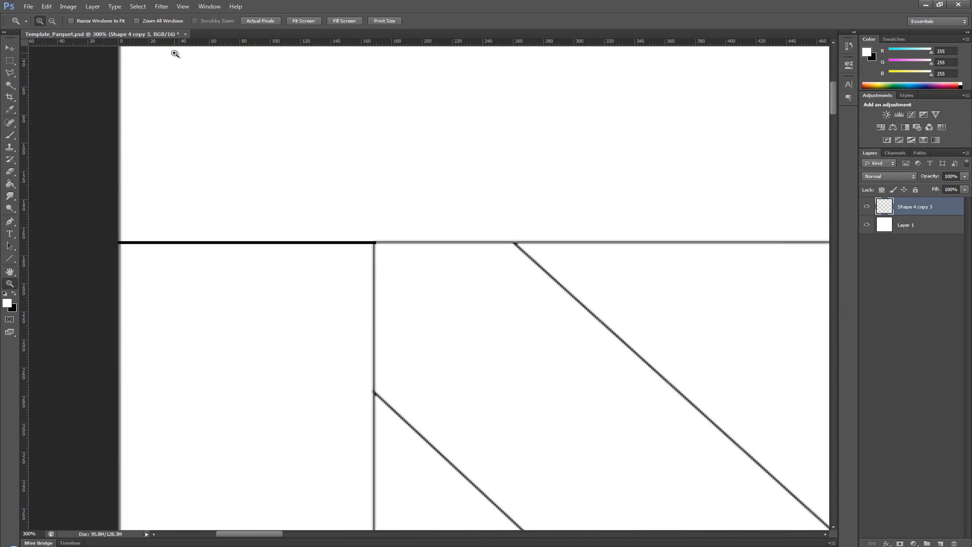
pyautogui.click(141, 72)
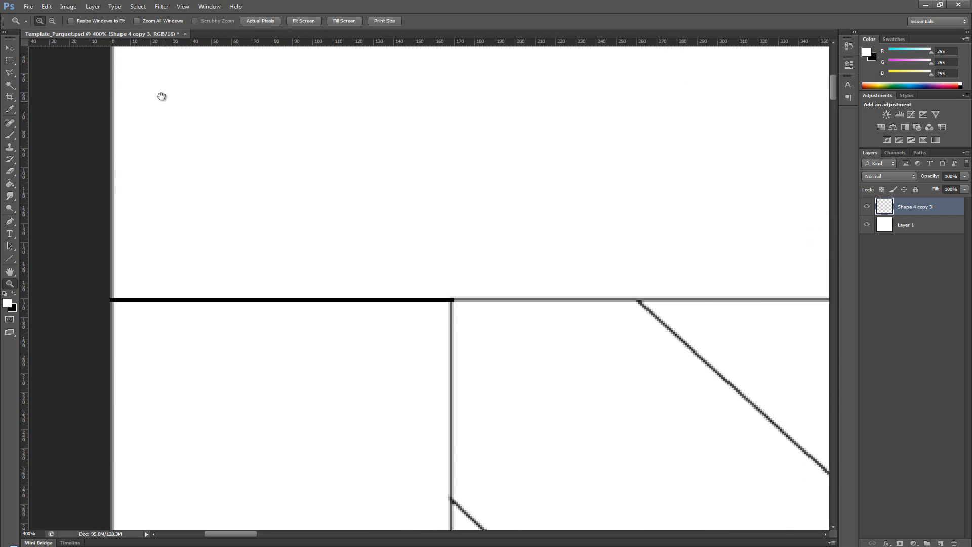
pyautogui.moveTo(162, 96); pyautogui.dragTo(267, 287)
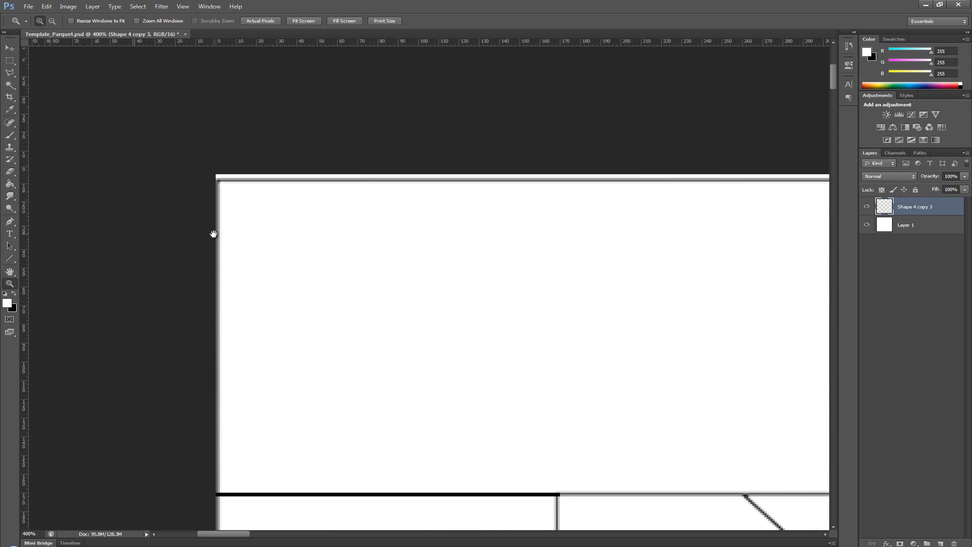
pyautogui.moveTo(708, 192); pyautogui.dragTo(135, 151)
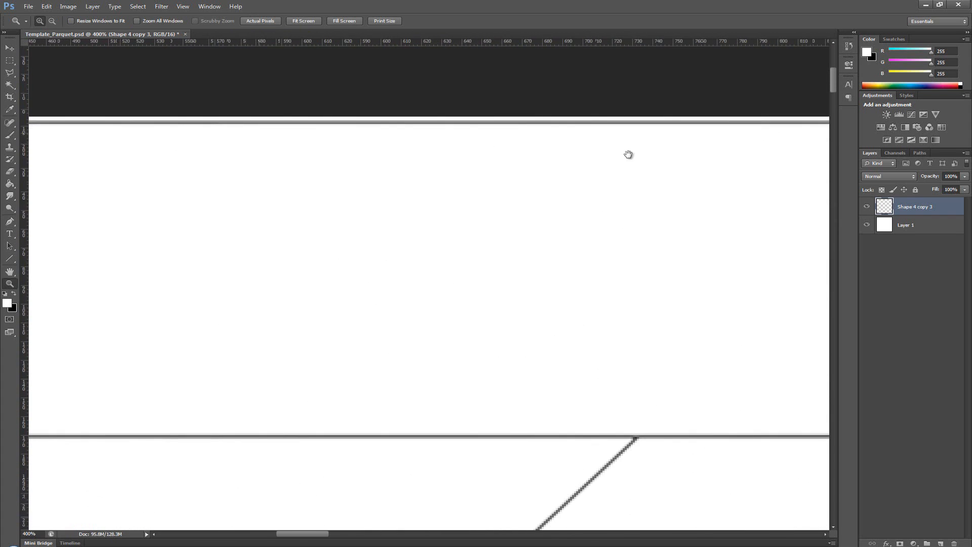
pyautogui.moveTo(629, 153); pyautogui.dragTo(156, 158)
pyautogui.moveTo(708, 165); pyautogui.dragTo(274, 154)
pyautogui.moveTo(780, 157); pyautogui.dragTo(350, 173)
pyautogui.moveTo(764, 173); pyautogui.dragTo(131, 171)
pyautogui.moveTo(774, 203); pyautogui.dragTo(131, 180)
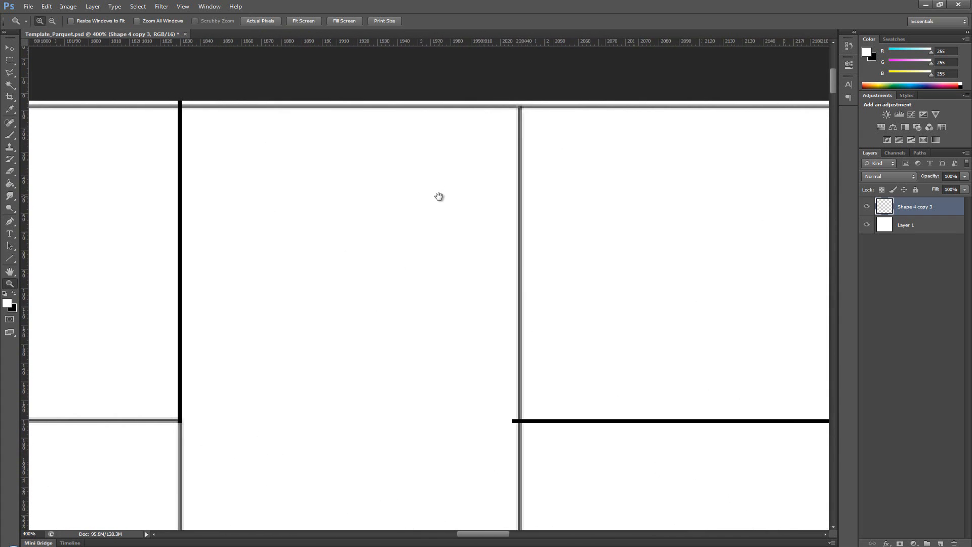
pyautogui.moveTo(701, 142); pyautogui.dragTo(204, 154)
pyautogui.moveTo(678, 158); pyautogui.dragTo(355, 165)
pyautogui.moveTo(684, 161); pyautogui.dragTo(283, 150)
pyautogui.moveTo(705, 167); pyautogui.dragTo(137, 181)
pyautogui.moveTo(643, 168); pyautogui.dragTo(111, 181)
pyautogui.moveTo(734, 187); pyautogui.dragTo(280, 183)
pyautogui.moveTo(766, 198); pyautogui.dragTo(490, 204)
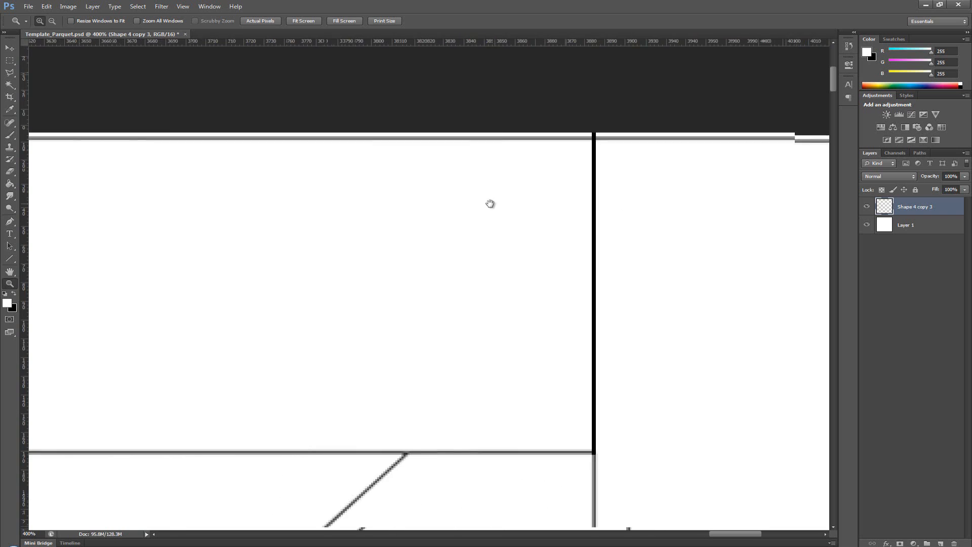
pyautogui.moveTo(592, 169); pyautogui.dragTo(470, 177)
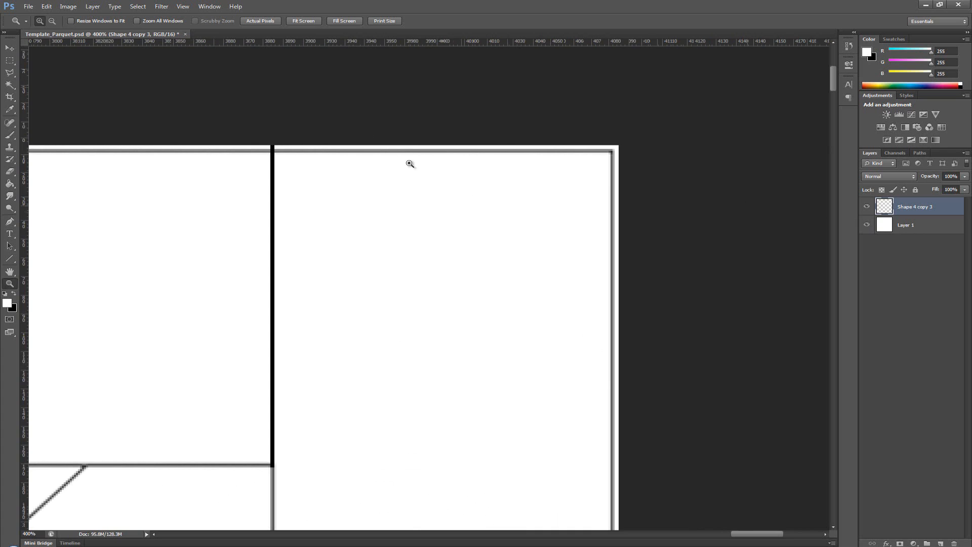
# Delete the stub of the thick vertical line sticking out above the top border line near the canvas's upper-right corner.
pyautogui.press('m')
pyautogui.moveTo(246, 147); pyautogui.dragTo(299, 149)
pyautogui.press('Delete')
pyautogui.hotkey('ctrl', 'd')
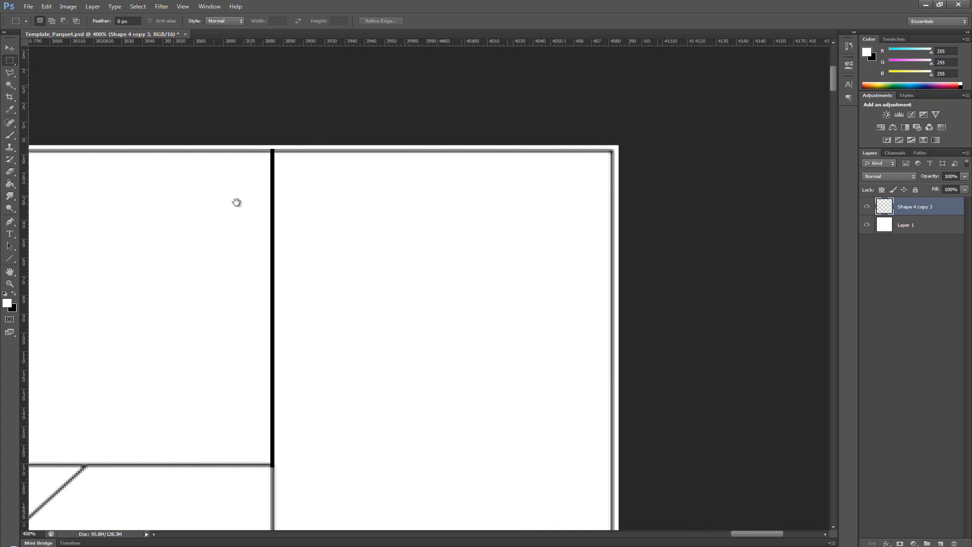
# Remove the matching thick-line stub above the top border line, just left of the central vertical seam.
pyautogui.moveTo(237, 202); pyautogui.dragTo(789, 209)
pyautogui.moveTo(211, 184); pyautogui.dragTo(759, 183)
pyautogui.moveTo(288, 187); pyautogui.dragTo(775, 180)
pyautogui.moveTo(192, 175)
pyautogui.mouseDown()
pyautogui.moveTo(771, 175)
pyautogui.moveTo(800, 199)
pyautogui.mouseUp()
pyautogui.moveTo(217, 203)
pyautogui.mouseDown()
pyautogui.moveTo(673, 202)
pyautogui.moveTo(321, 202)
pyautogui.moveTo(530, 215)
pyautogui.mouseUp()
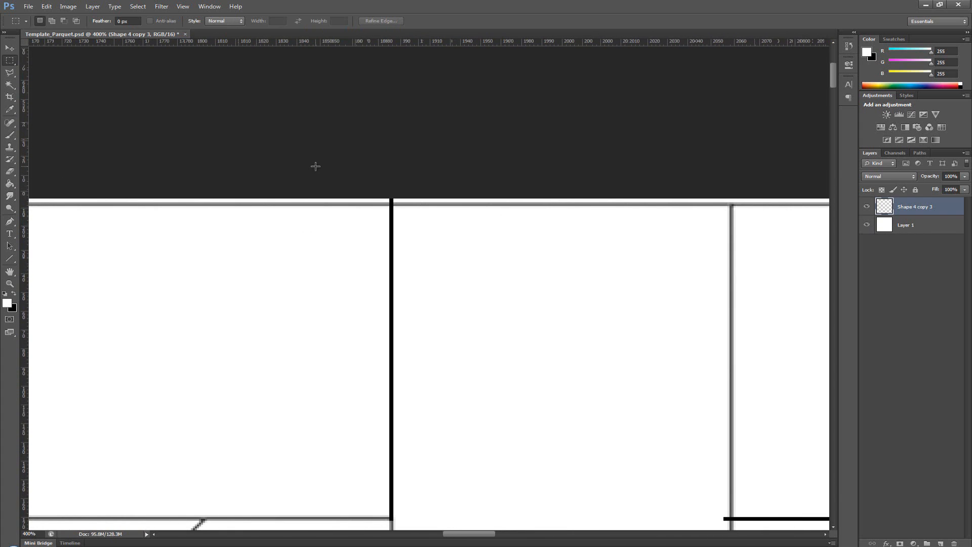
pyautogui.moveTo(359, 199); pyautogui.dragTo(406, 201)
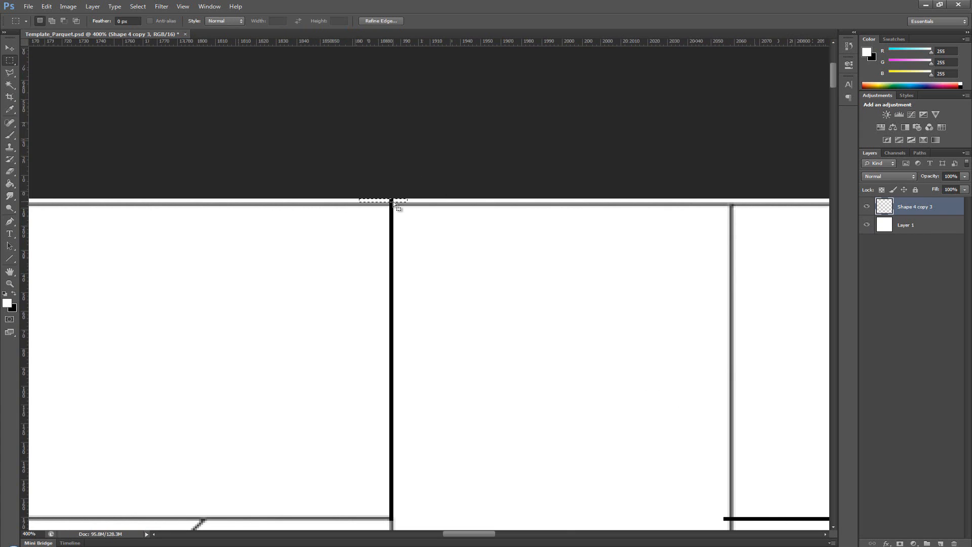
pyautogui.click(412, 223)
# Examine the pattern's border lines around the canvas's upper-left corner and along the left part of its bottom edge.
pyautogui.moveTo(265, 294); pyautogui.dragTo(744, 243)
pyautogui.moveTo(176, 251); pyautogui.dragTo(673, 240)
pyautogui.moveTo(218, 248)
pyautogui.mouseDown()
pyautogui.moveTo(503, 260)
pyautogui.moveTo(734, 218)
pyautogui.mouseUp()
pyautogui.moveTo(178, 251); pyautogui.dragTo(674, 266)
pyautogui.moveTo(212, 251); pyautogui.dragTo(734, 233)
pyautogui.moveTo(192, 240); pyautogui.dragTo(427, 260)
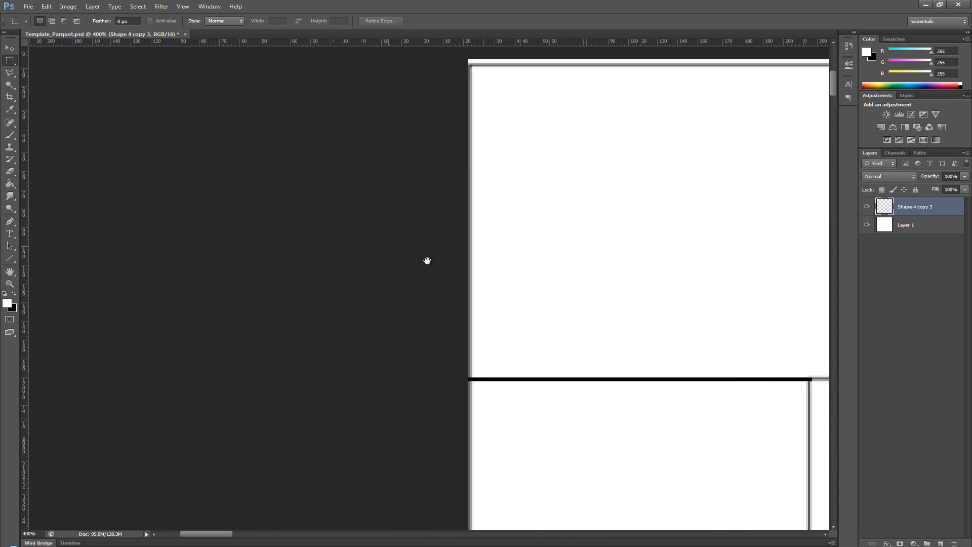
pyautogui.moveTo(410, 349); pyautogui.dragTo(378, 238)
pyautogui.moveTo(524, 343)
pyautogui.mouseDown()
pyautogui.moveTo(224, 179)
pyautogui.moveTo(184, 168)
pyautogui.mouseUp()
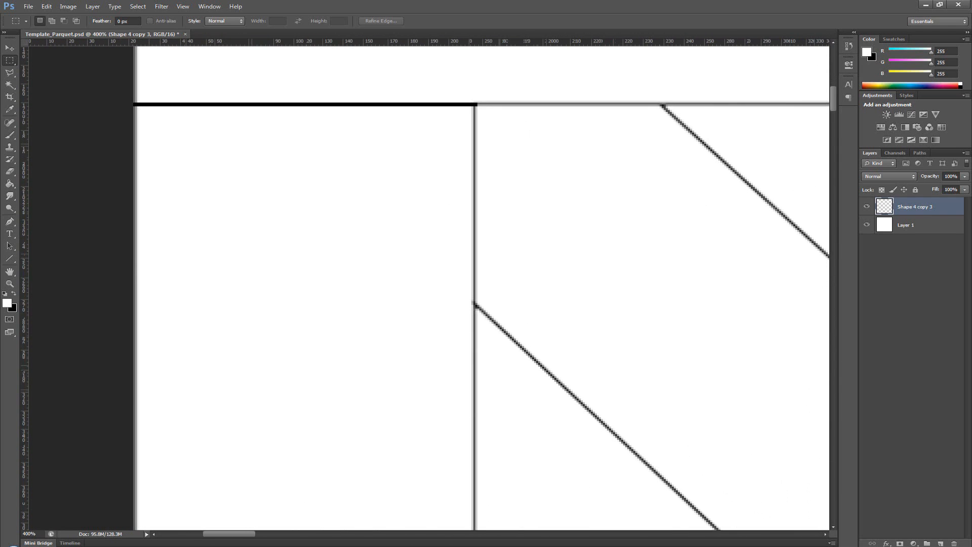
pyautogui.doubleClick(15, 272)
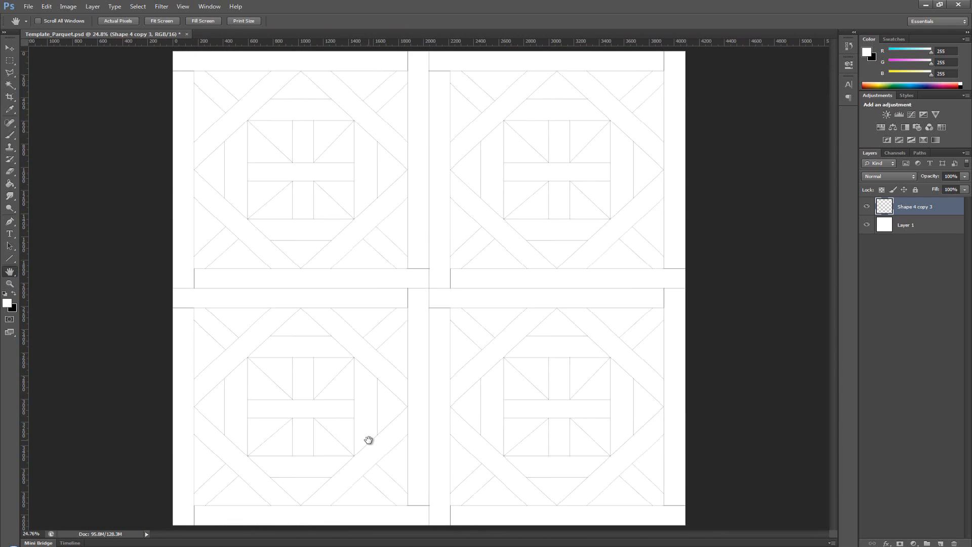
pyautogui.press('z')
pyautogui.click(196, 525)
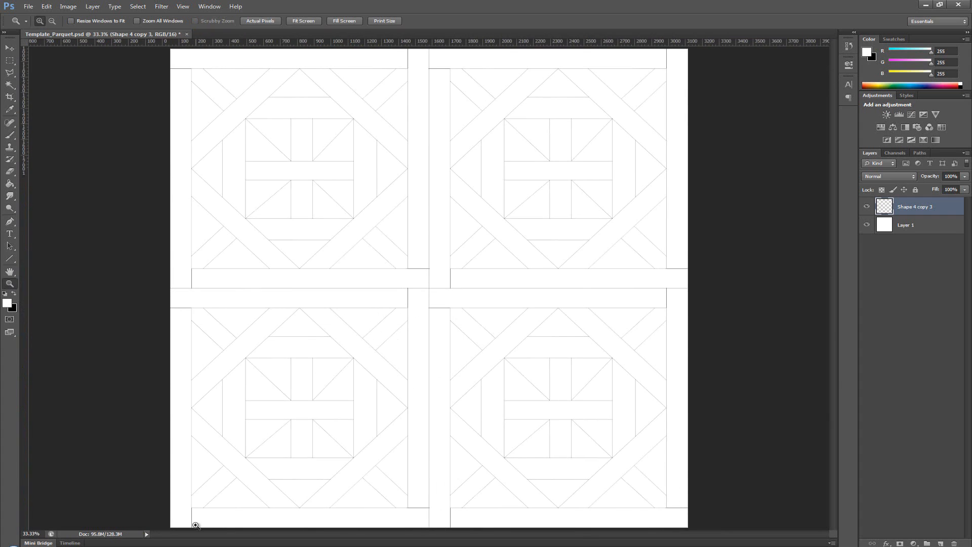
pyautogui.moveTo(196, 525); pyautogui.dragTo(201, 202)
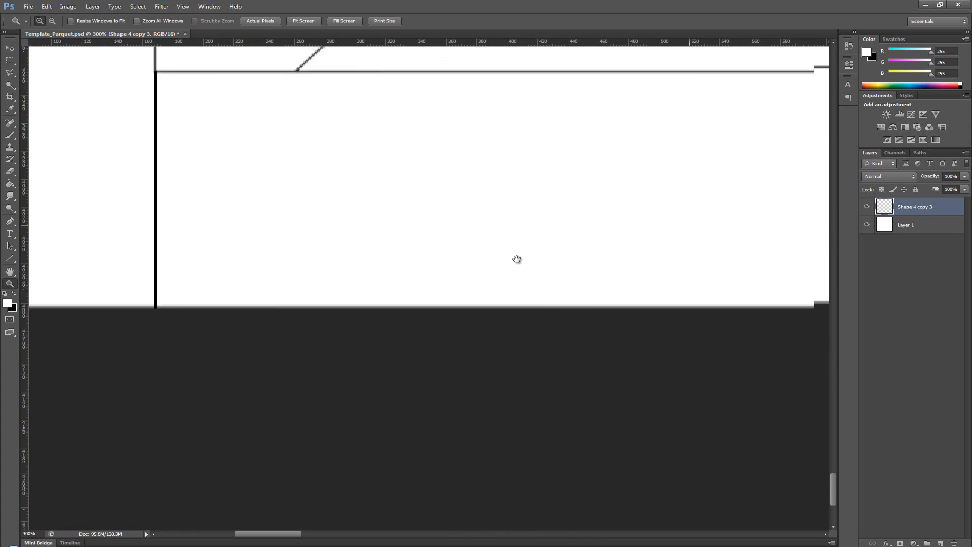
pyautogui.moveTo(517, 260); pyautogui.dragTo(371, 330)
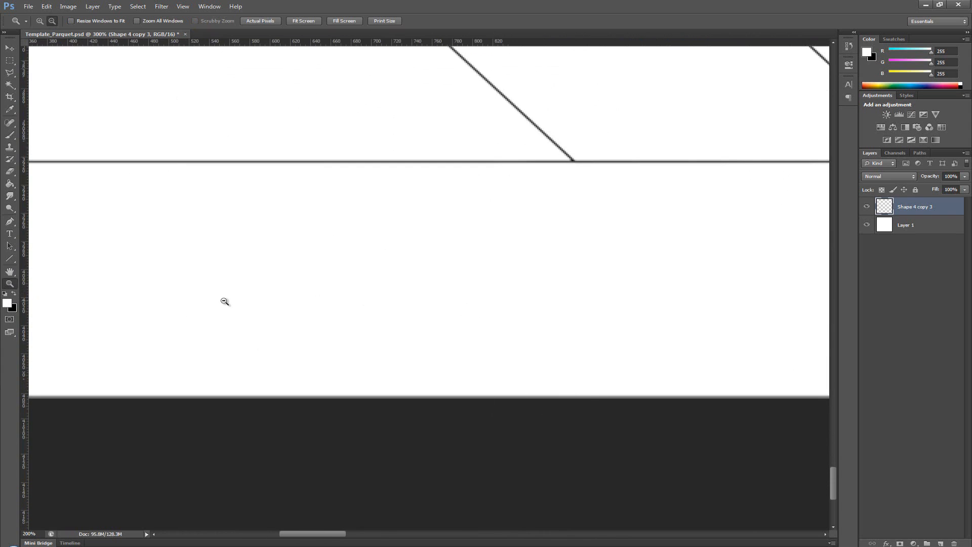
pyautogui.moveTo(223, 299); pyautogui.dragTo(680, 303)
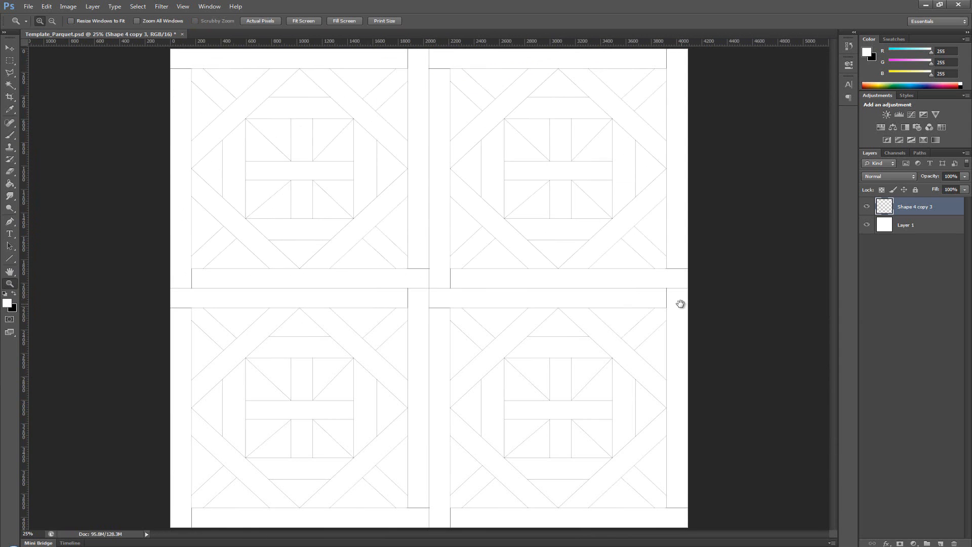
# Remove the thick horizontal line ends sticking out past the pattern's right border, checking along the canvas's right edge.
pyautogui.moveTo(681, 503); pyautogui.dragTo(601, 396)
pyautogui.click(691, 511)
pyautogui.click(690, 511)
pyautogui.press('m')
pyautogui.click(636, 401)
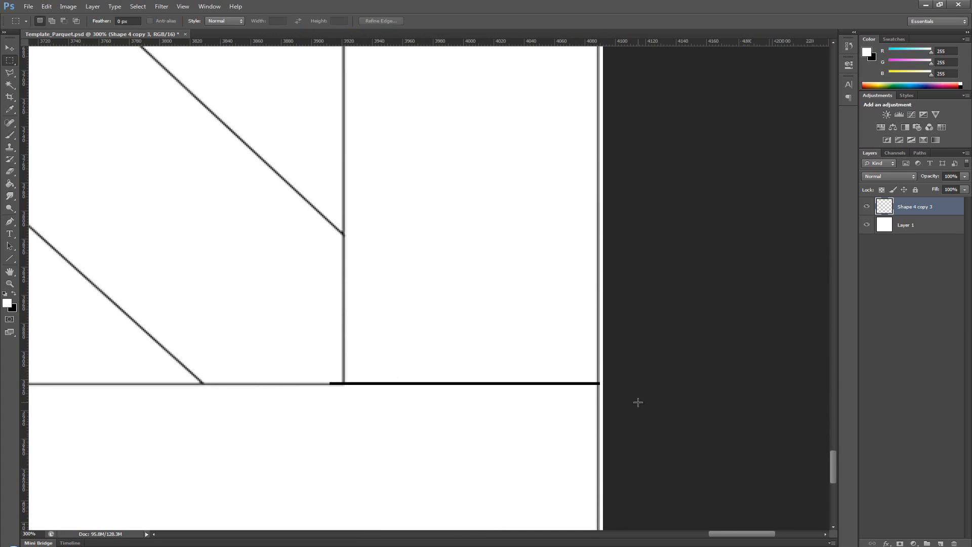
pyautogui.moveTo(554, 440); pyautogui.dragTo(572, 275)
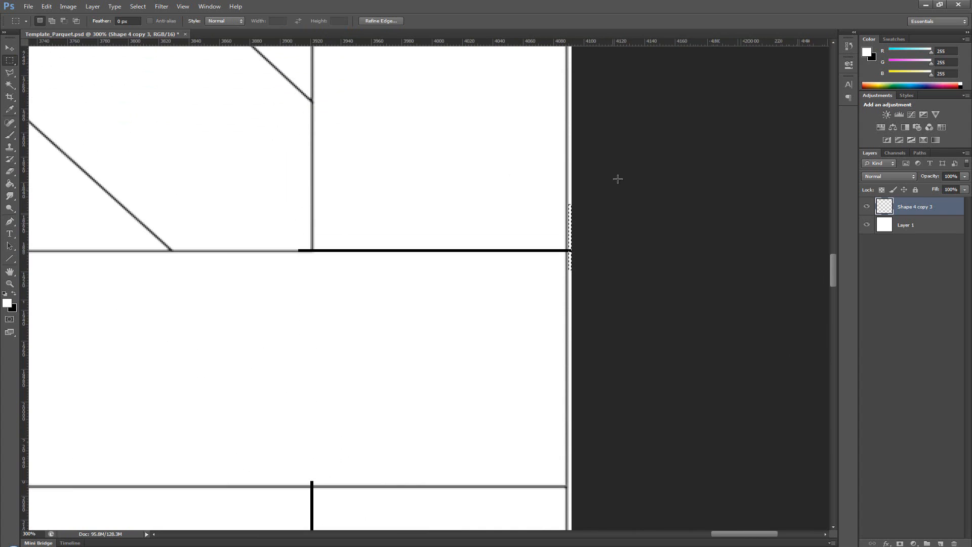
pyautogui.moveTo(557, 348); pyautogui.dragTo(555, 453)
pyautogui.scroll(15, 496, 253)
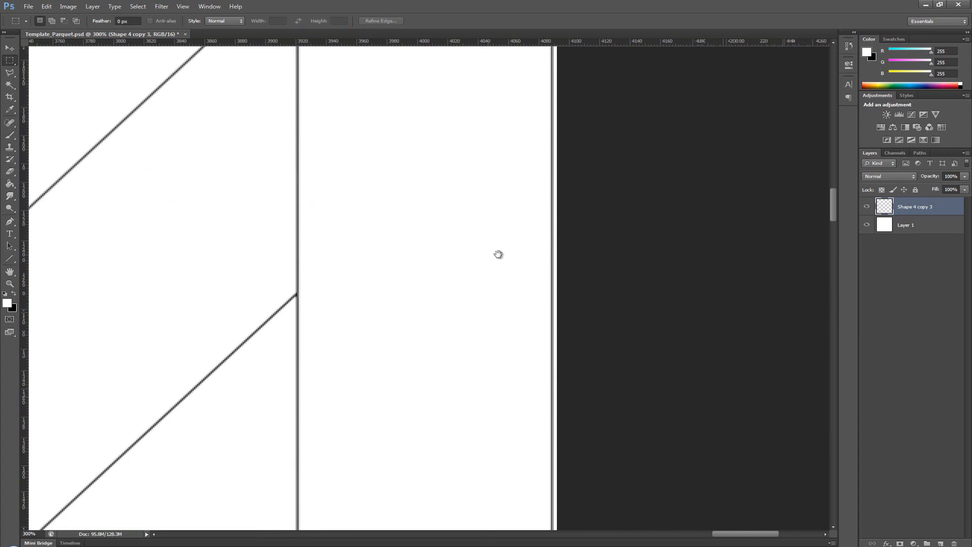
pyautogui.scroll(5, 450, 409)
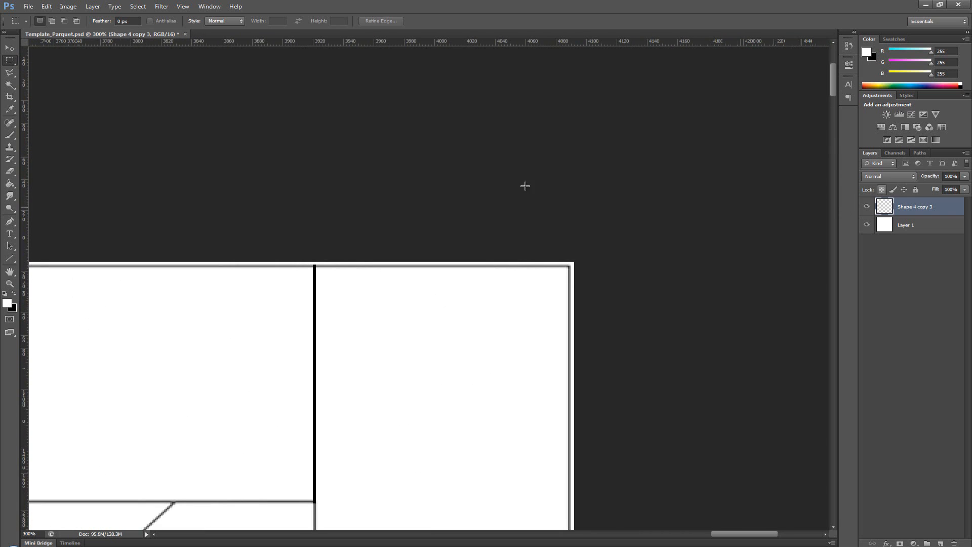
pyautogui.doubleClick(10, 272)
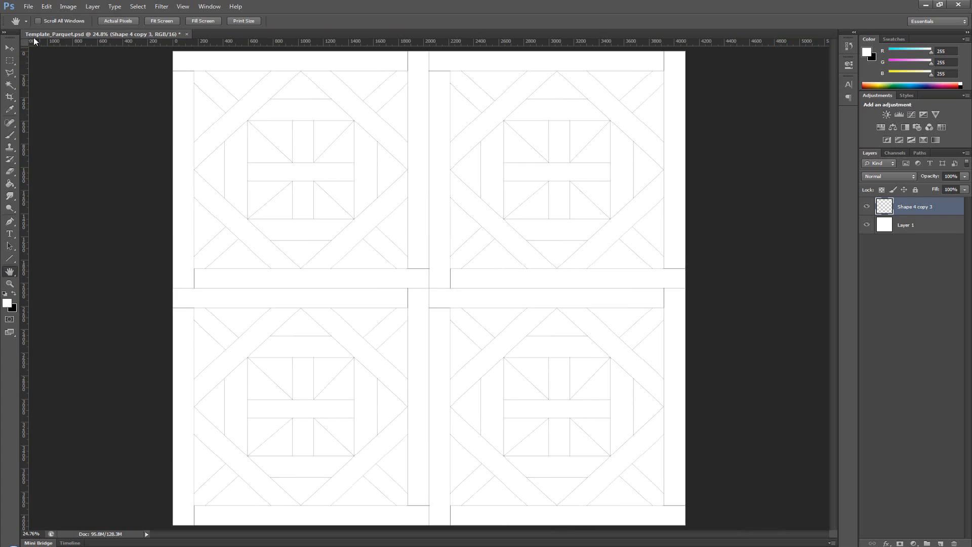
pyautogui.click(9, 60)
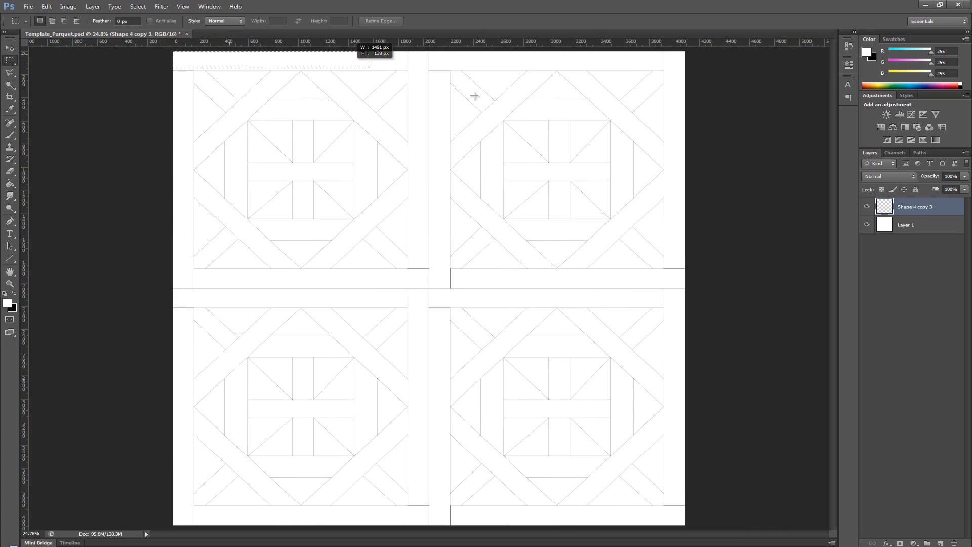
pyautogui.hotkey('ctrl', 'a')
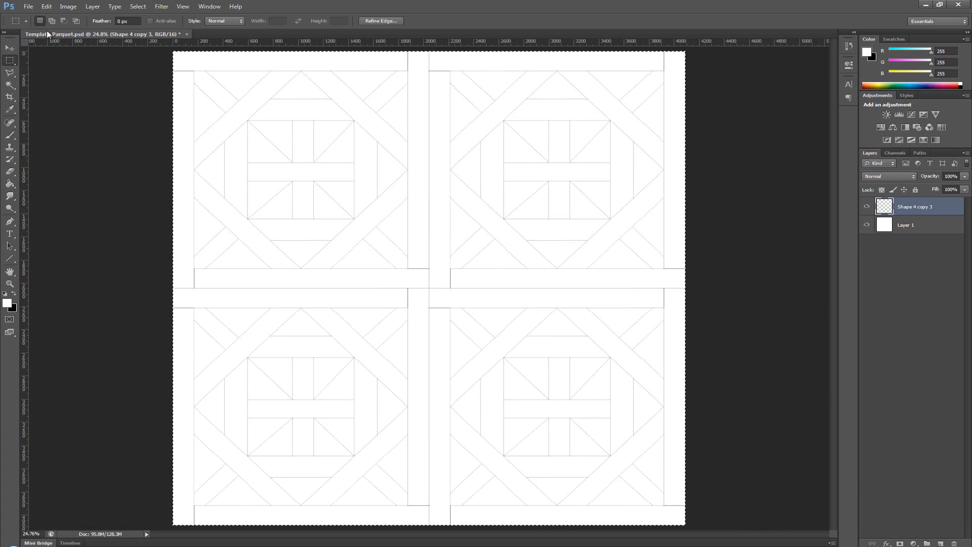
pyautogui.press('v')
pyautogui.press('m')
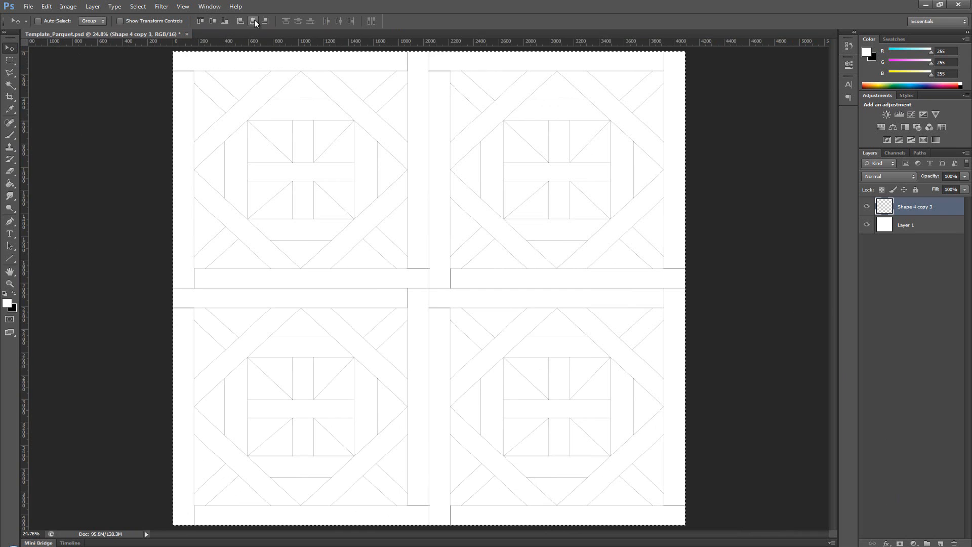
pyautogui.hotkey('ctrl', 'd')
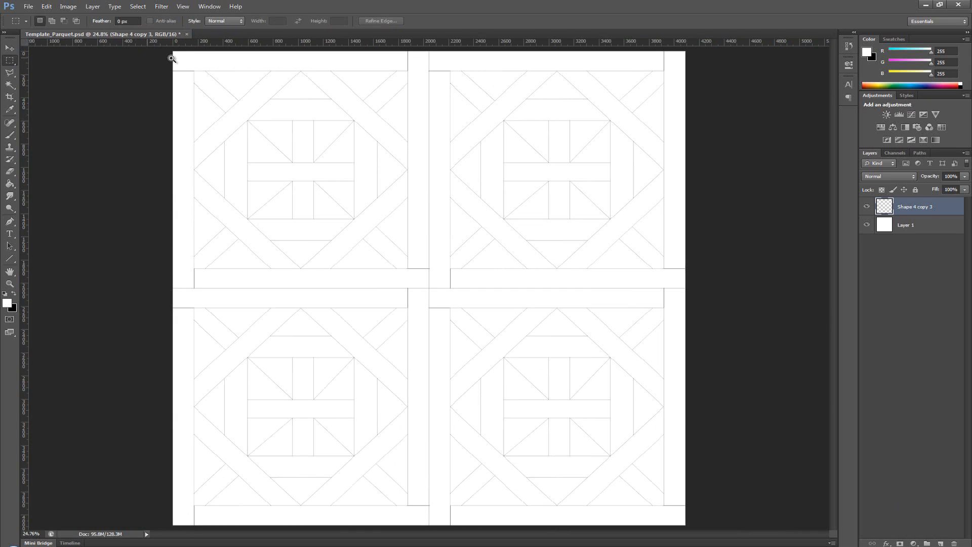
# Hide the white Layer 1 and trim all four canvas sides based on the bottom right pixel color.
pyautogui.press('z')
pyautogui.click(175, 54)
pyautogui.click(174, 54)
pyautogui.click(174, 54)
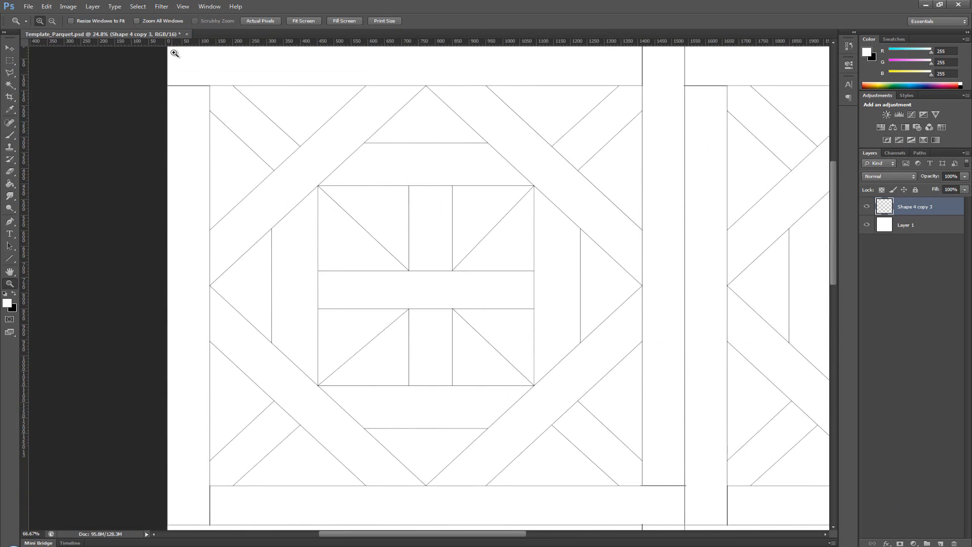
pyautogui.click(174, 54)
pyautogui.click(174, 54)
pyautogui.click(161, 58)
pyautogui.click(161, 59)
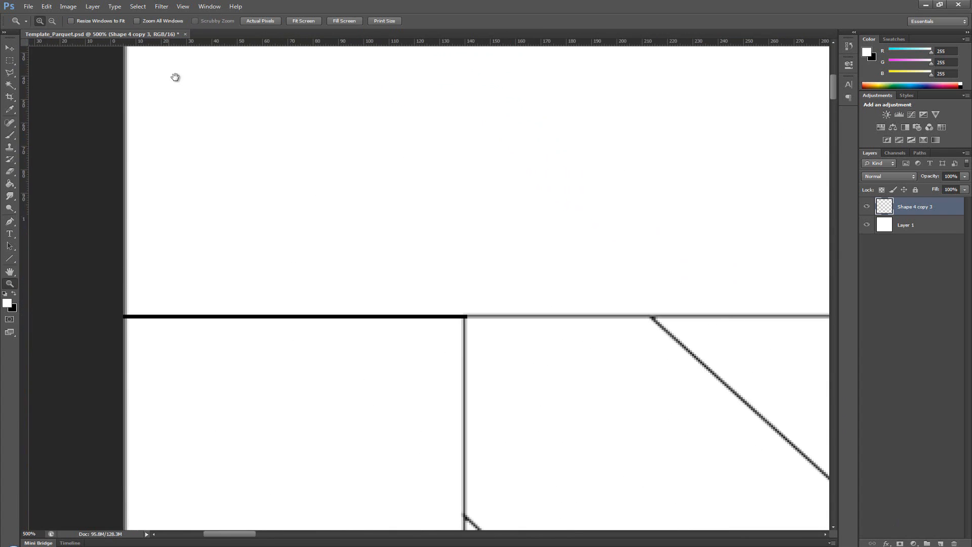
pyautogui.click(173, 76)
pyautogui.moveTo(208, 93); pyautogui.dragTo(228, 219)
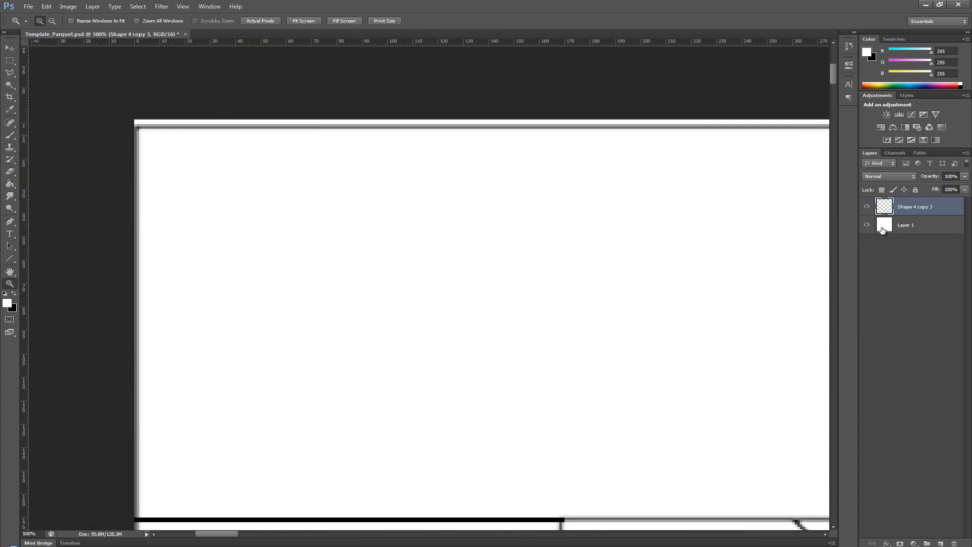
pyautogui.click(867, 225)
pyautogui.click(46, 7)
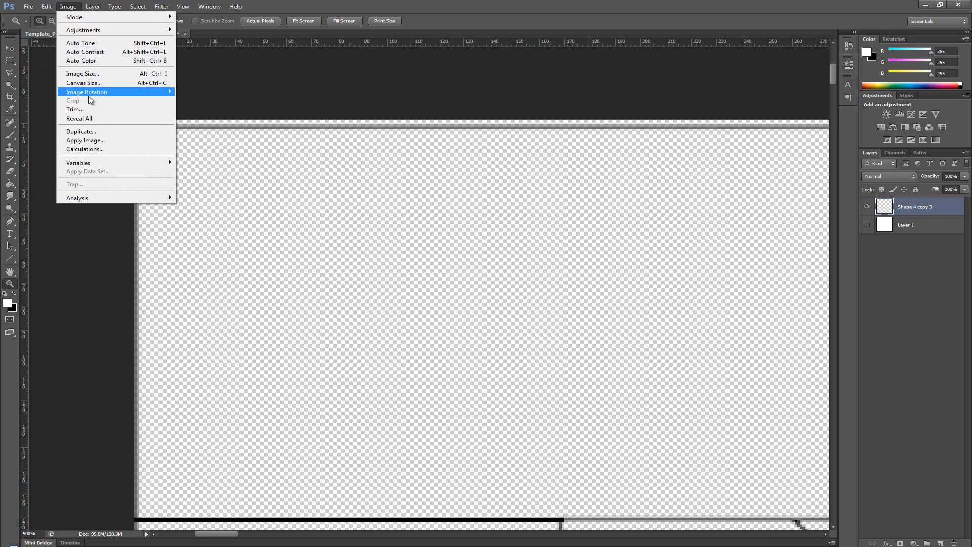
pyautogui.click(76, 109)
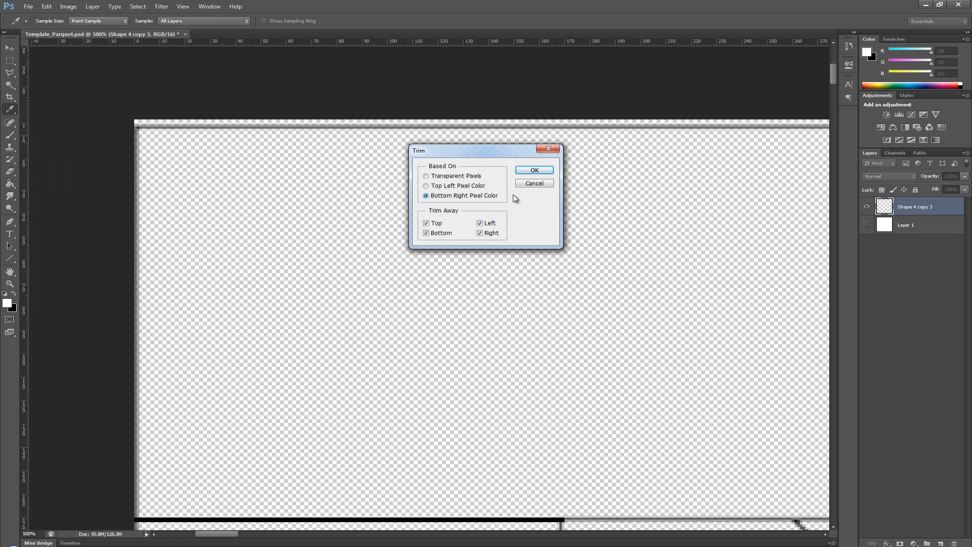
pyautogui.click(527, 172)
pyautogui.press('z')
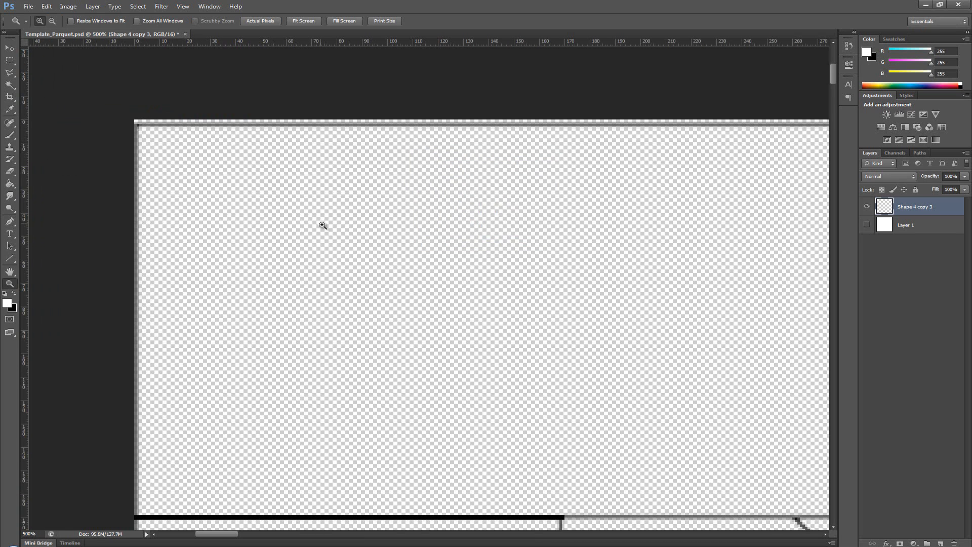
# Examine the canvas's lower-right corner up close, checking the gap between the border lines and the canvas edges.
pyautogui.doubleClick(10, 274)
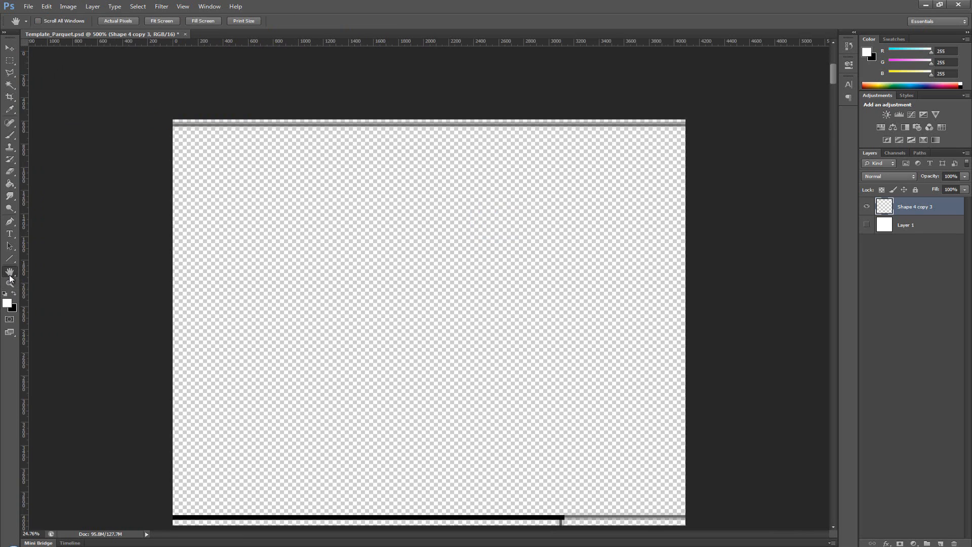
pyautogui.press('z')
pyautogui.click(685, 516)
pyautogui.click(685, 516)
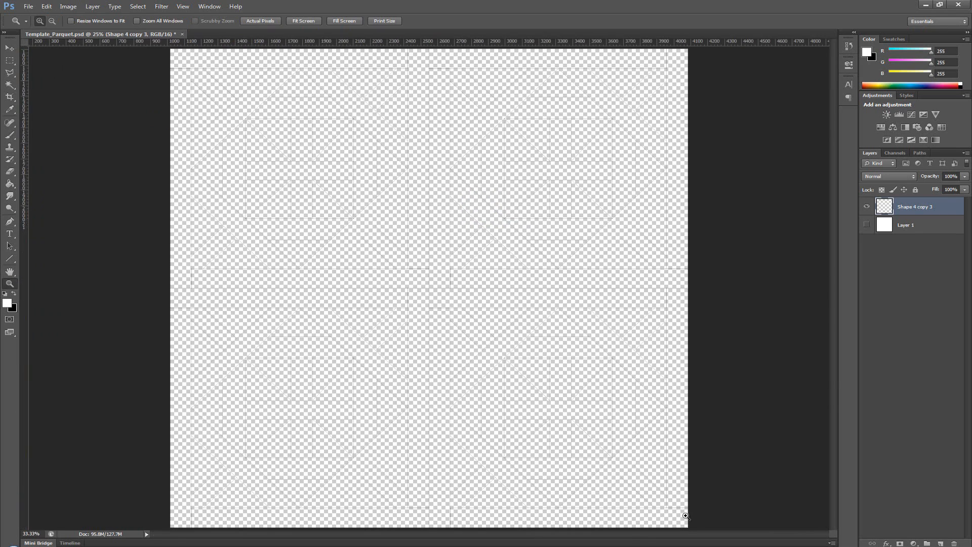
pyautogui.click(686, 516)
pyautogui.click(686, 515)
pyautogui.click(688, 514)
pyautogui.click(690, 508)
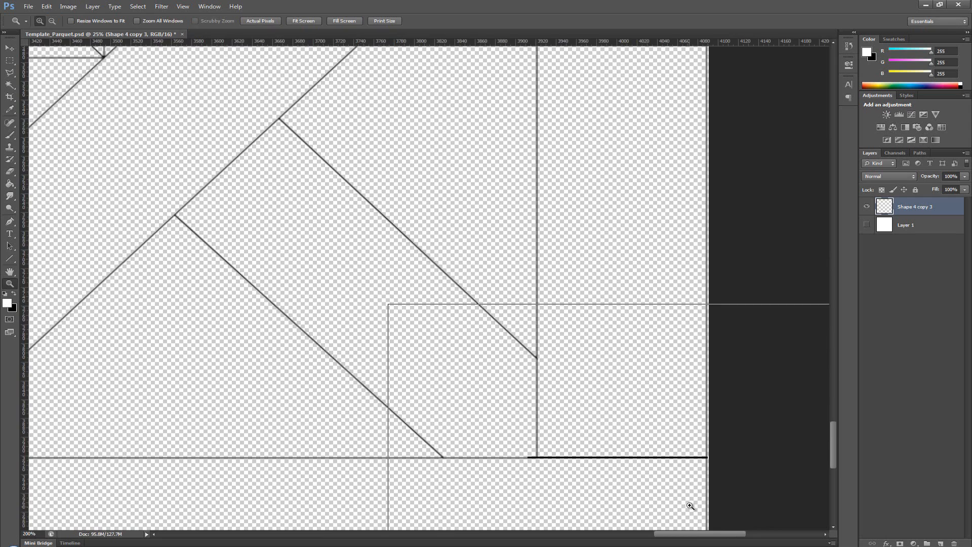
pyautogui.click(696, 502)
pyautogui.click(712, 495)
pyautogui.moveTo(714, 494); pyautogui.dragTo(594, 225)
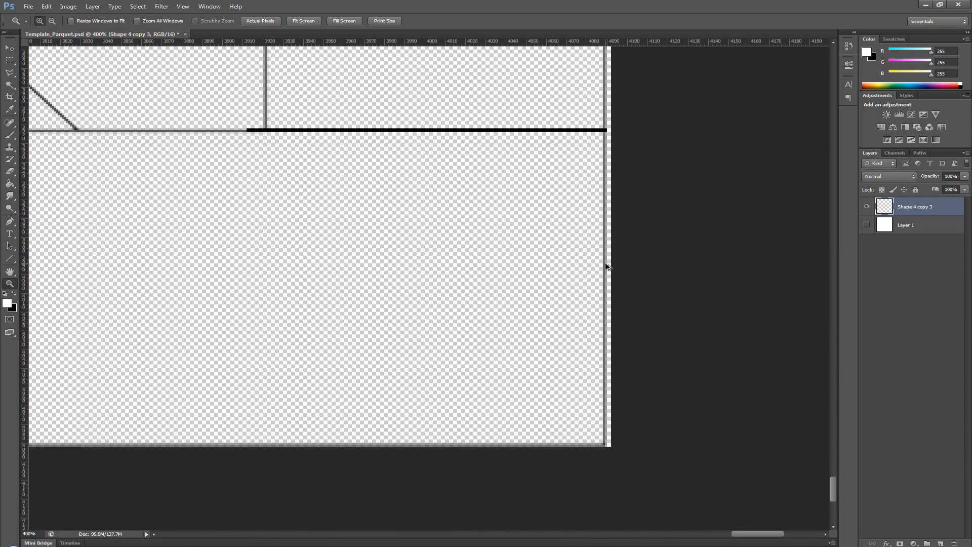
# Undo and repeat the four-sided trim based on the bottom right pixel color, and show the white Layer 1 again.
pyautogui.click(29, 7)
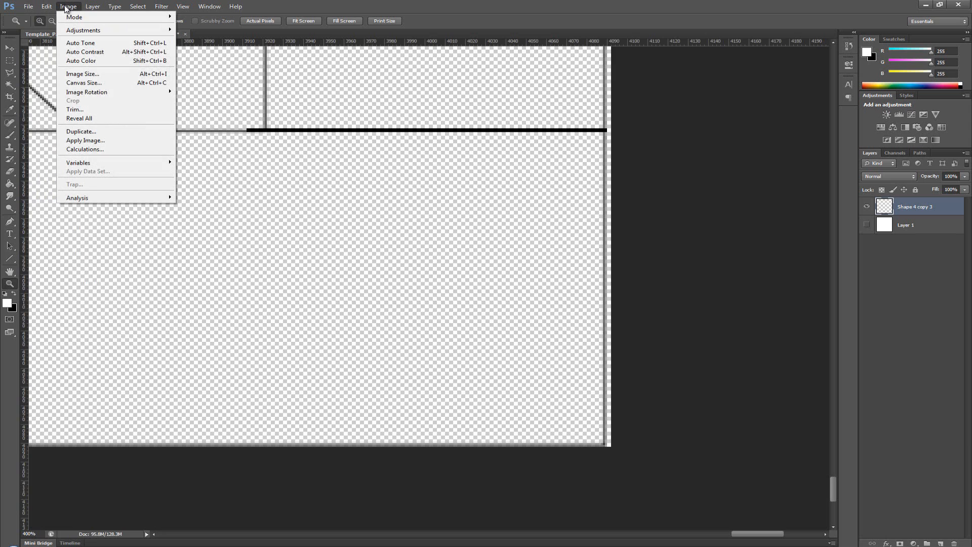
pyautogui.click(87, 111)
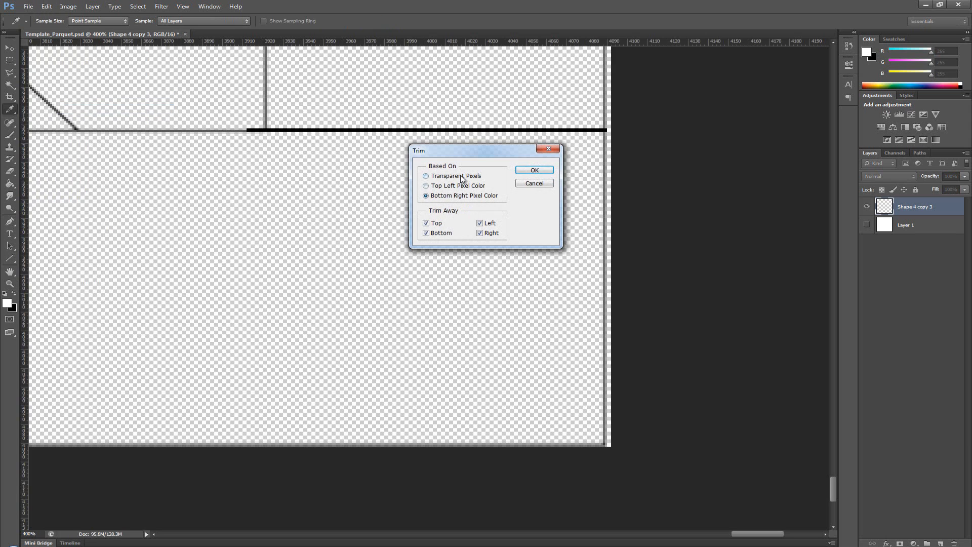
pyautogui.click(533, 171)
pyautogui.press('z')
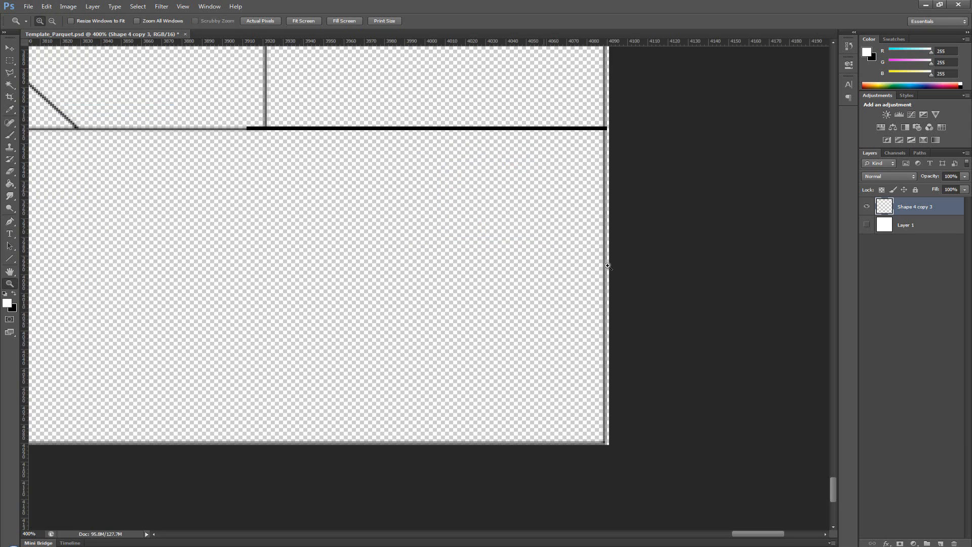
pyautogui.doubleClick(9, 272)
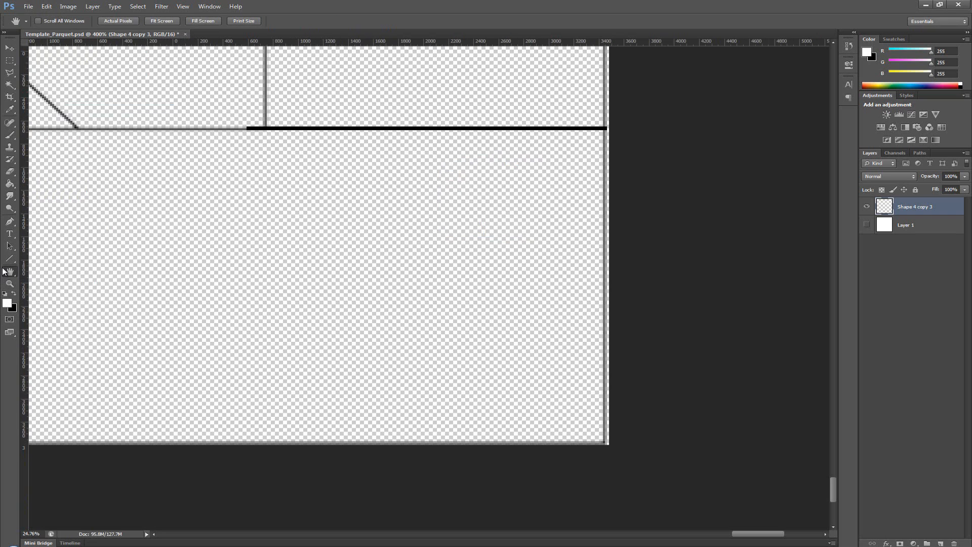
pyautogui.click(867, 225)
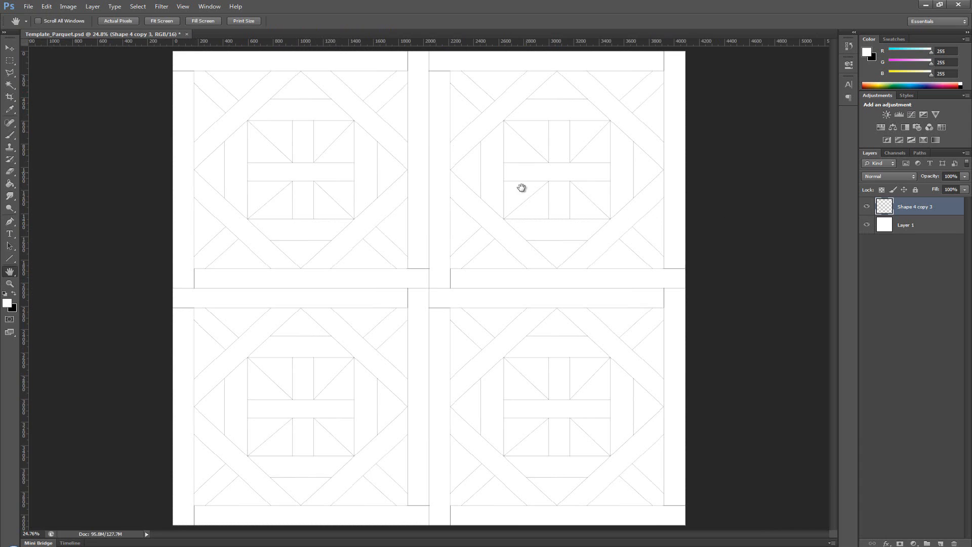
# Examine the reference photo of the hardwood flooring next to the line template, and move it out of the way.
pyautogui.press('w')
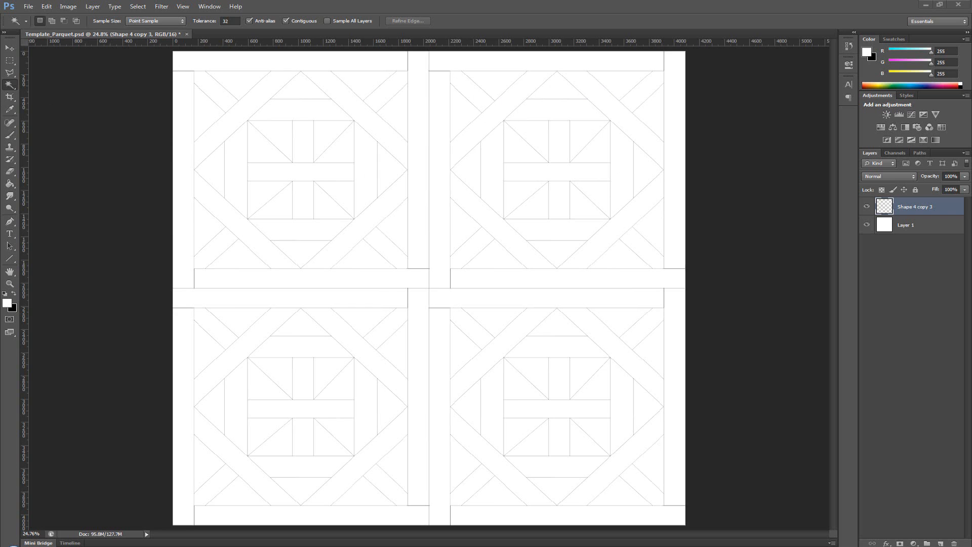
pyautogui.moveTo(1, 99); pyautogui.dragTo(390, 82)
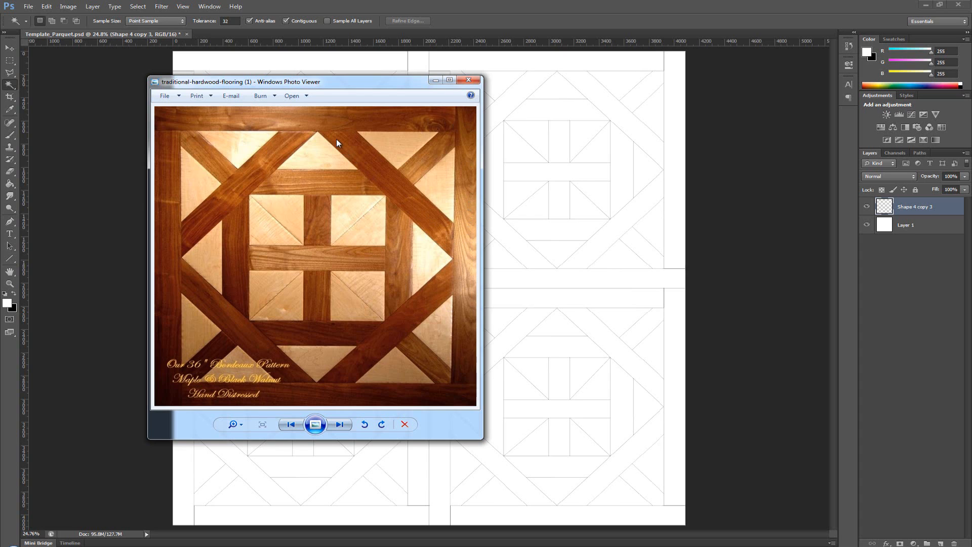
pyautogui.moveTo(390, 89); pyautogui.dragTo(240, 97)
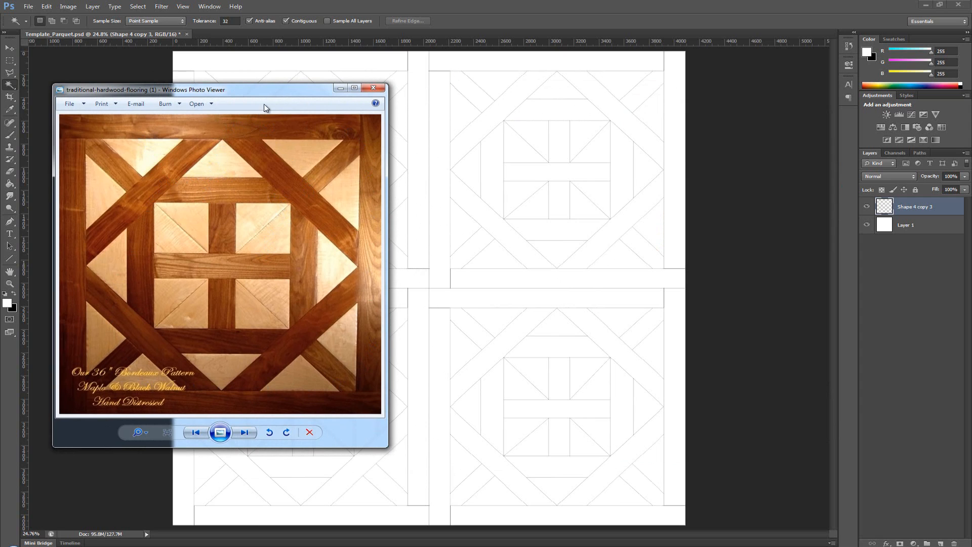
pyautogui.moveTo(282, 96); pyautogui.dragTo(0, 102)
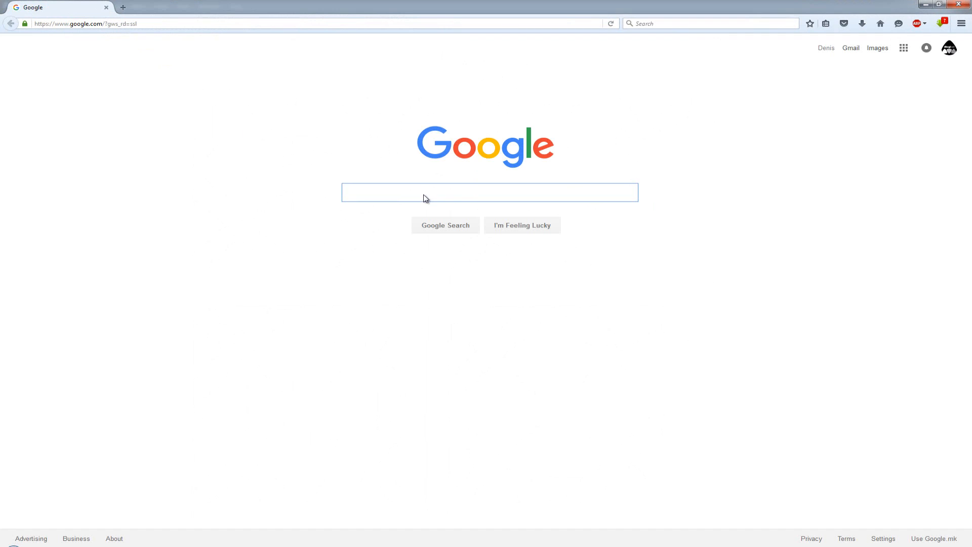
# Switch to the web browser and search Google Images for wood.
pyautogui.write('wood')
pyautogui.press('Return')
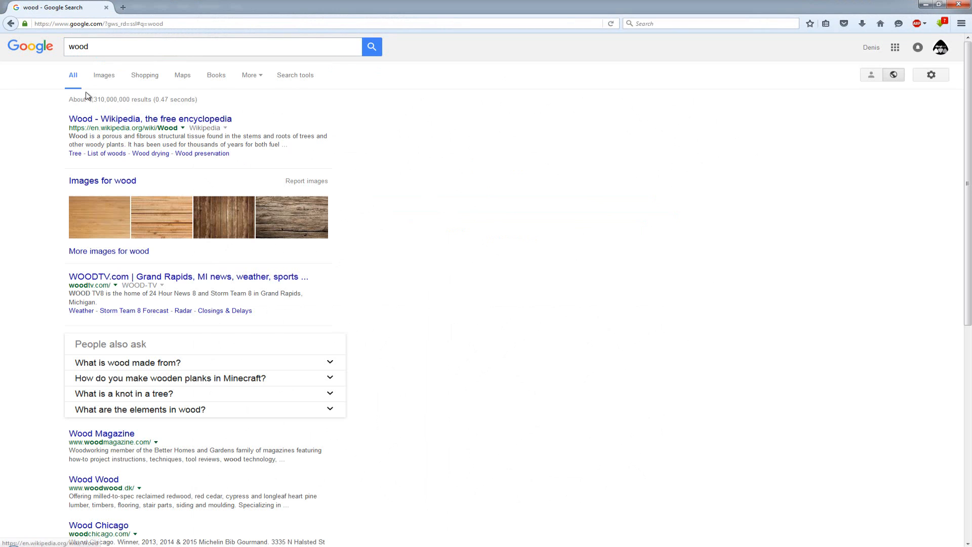
pyautogui.click(104, 75)
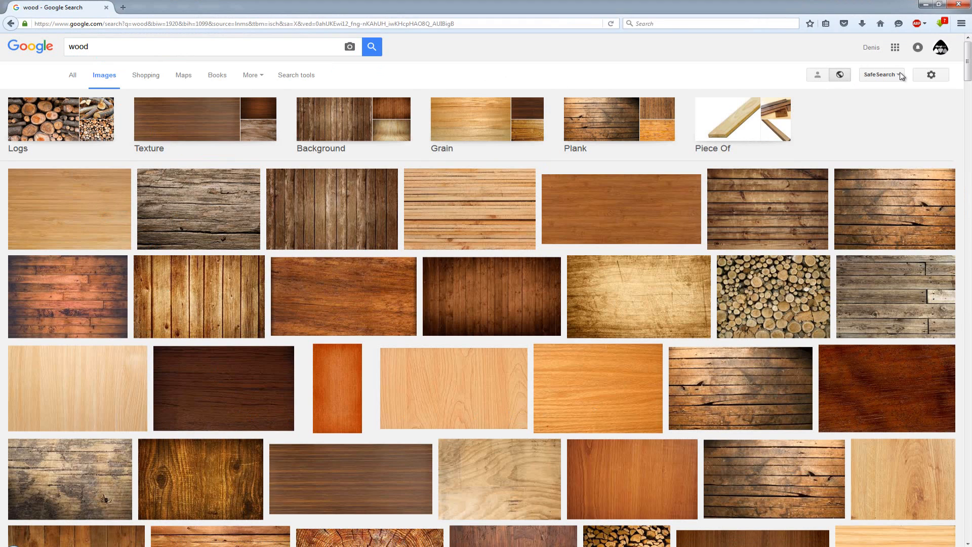
# Run an advanced image search for wood with the image size limited to larger than 2 MP.
pyautogui.click(932, 76)
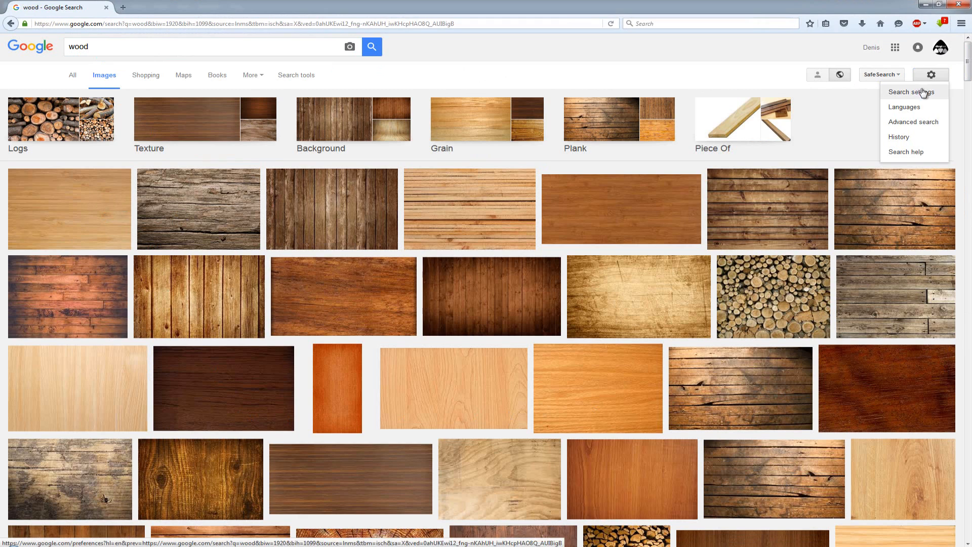
pyautogui.click(919, 123)
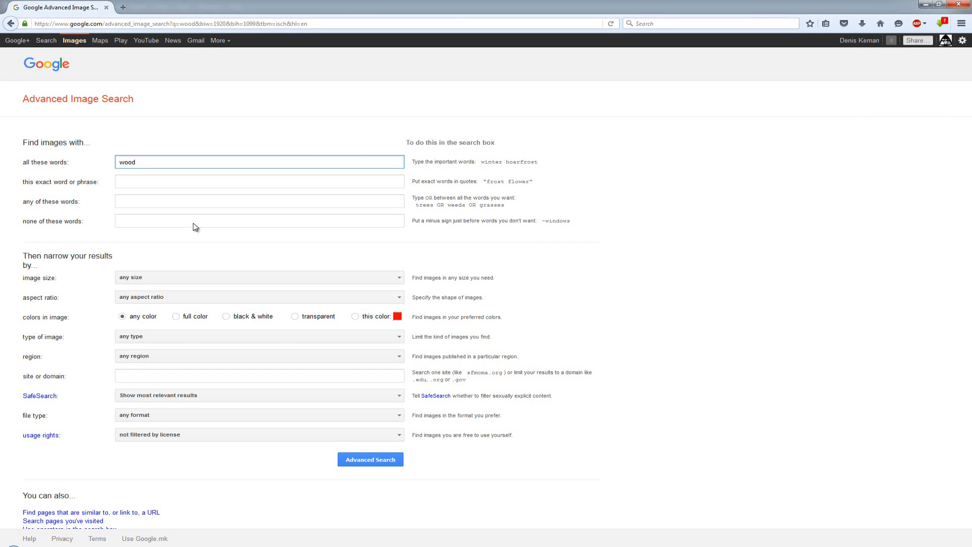
pyautogui.click(182, 279)
pyautogui.scroll(-1, 174, 364)
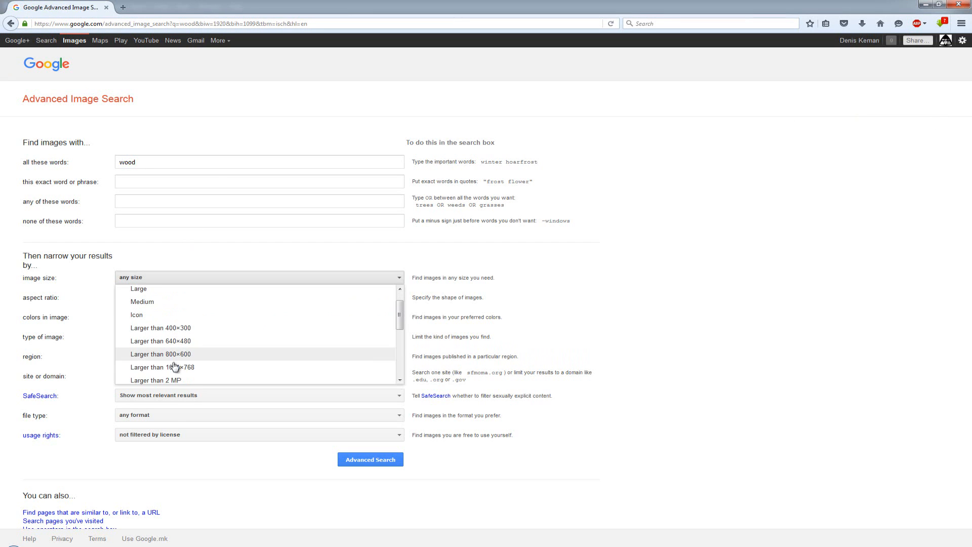
pyautogui.click(191, 363)
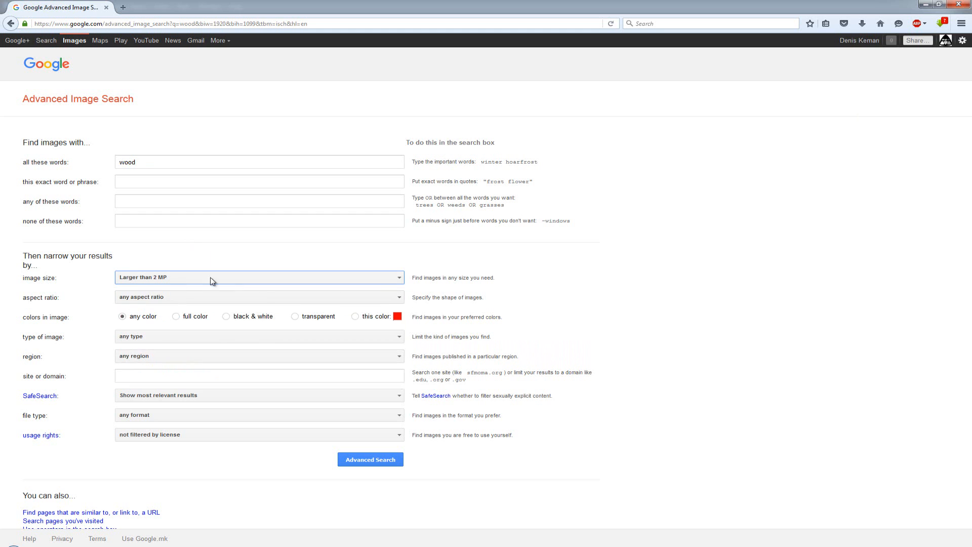
pyautogui.click(370, 460)
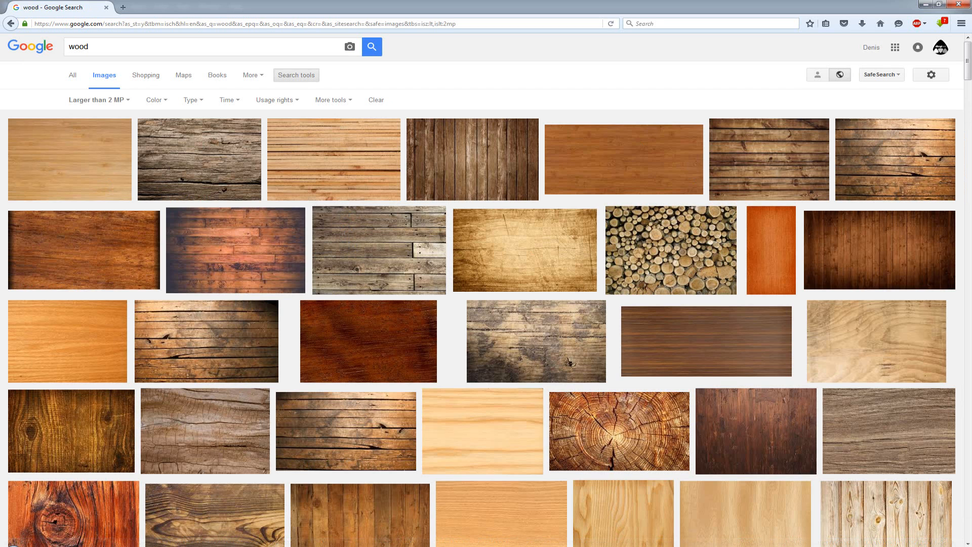
# Compare the hardwood flooring reference photo with the wood search results, move it away, and preview the first light wood image.
pyautogui.moveTo(0, 114); pyautogui.dragTo(336, 136)
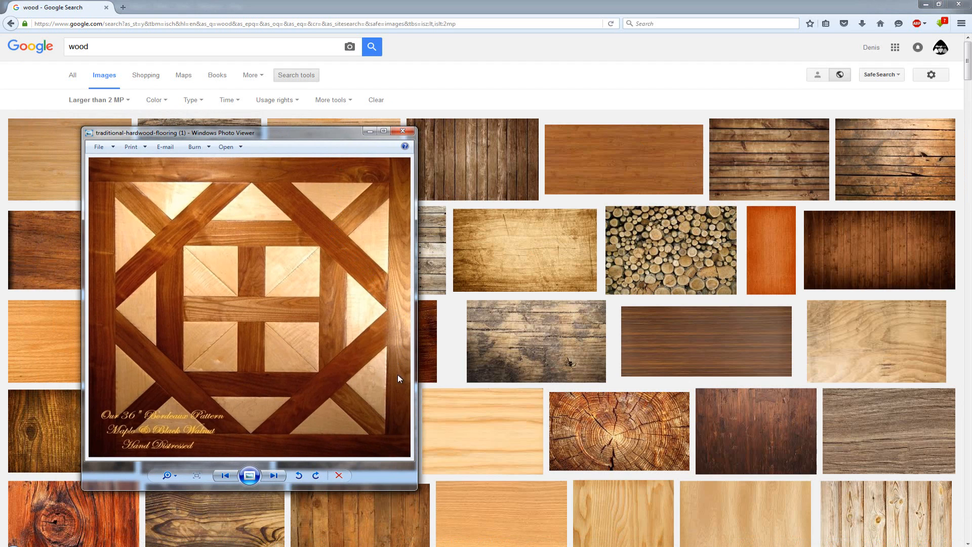
pyautogui.moveTo(259, 131); pyautogui.dragTo(0, 129)
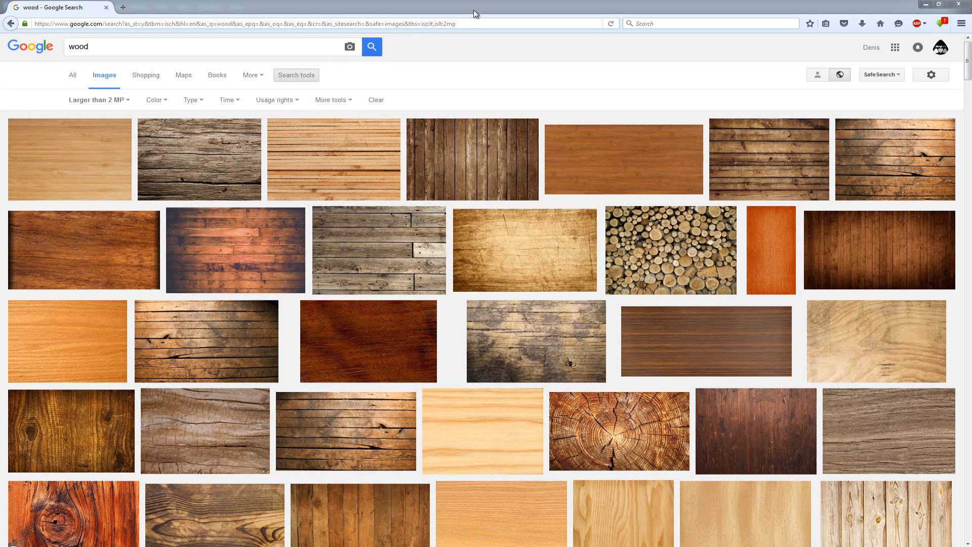
pyautogui.click(102, 162)
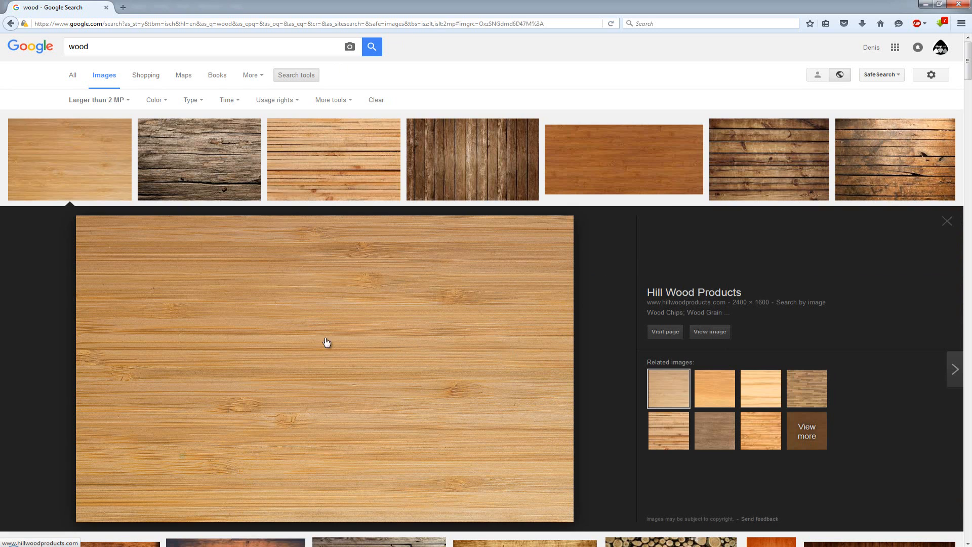
# Open the reddish-brown bgfons.com wood texture at full size, save it as wood _texture3177 JPEG in New_Texture, and return to the results.
pyautogui.click(646, 165)
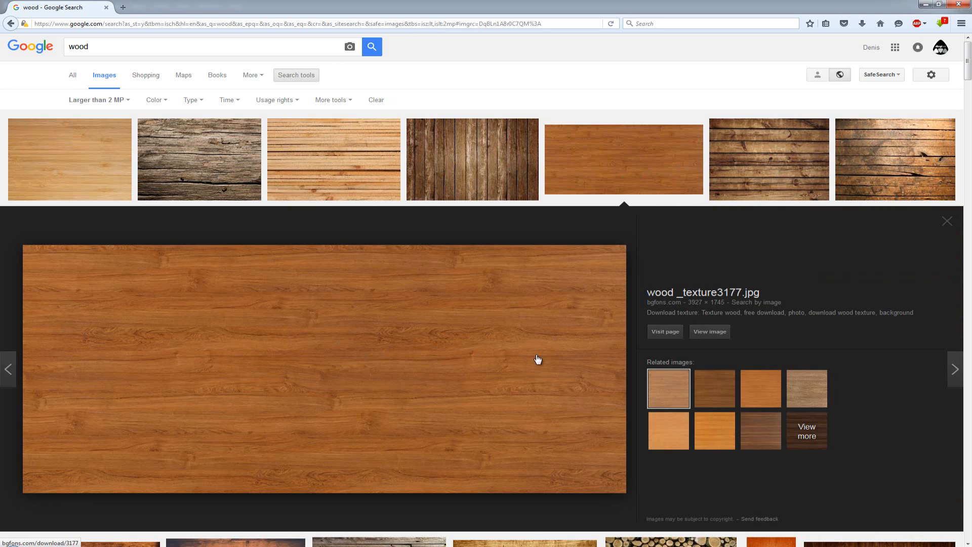
pyautogui.click(705, 333)
pyautogui.rightClick(348, 244)
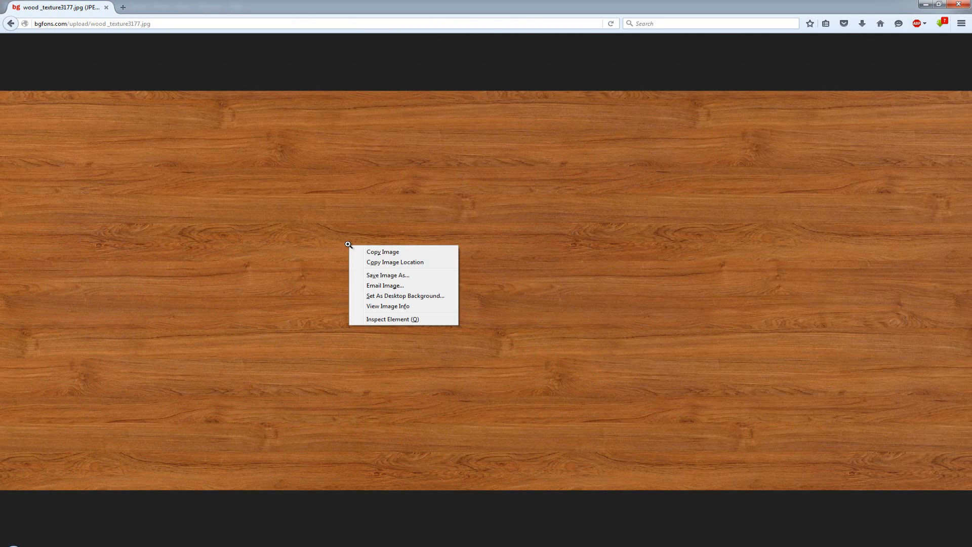
pyautogui.click(397, 275)
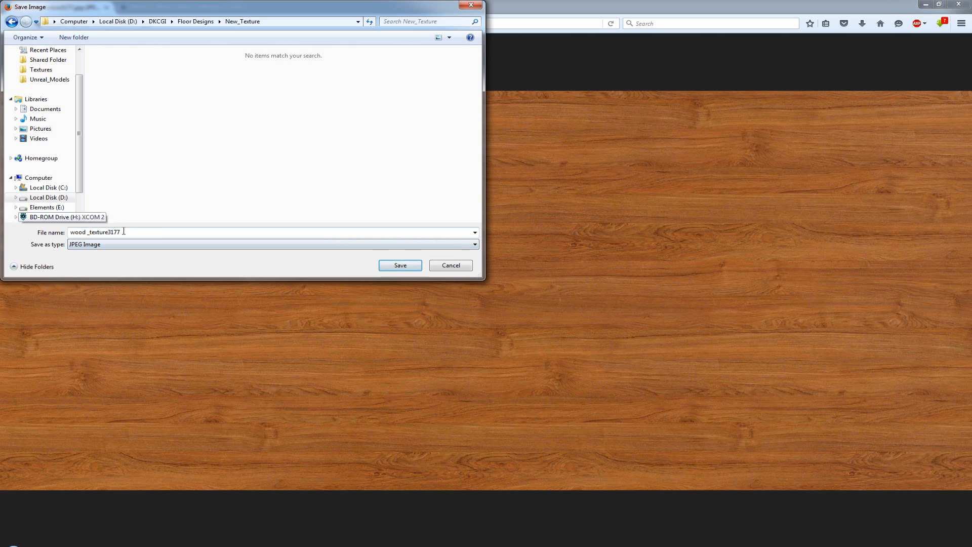
pyautogui.click(401, 266)
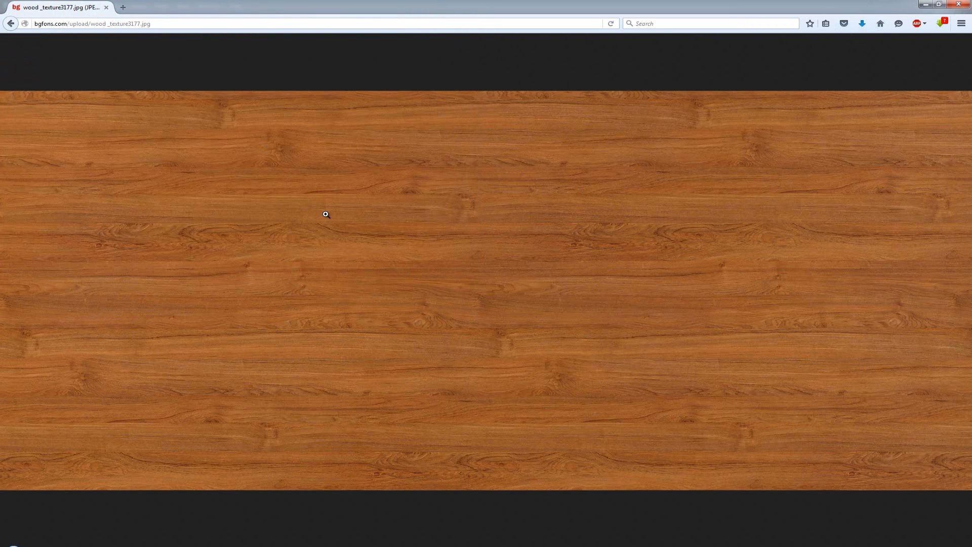
pyautogui.hotkey('alt', 'Left')
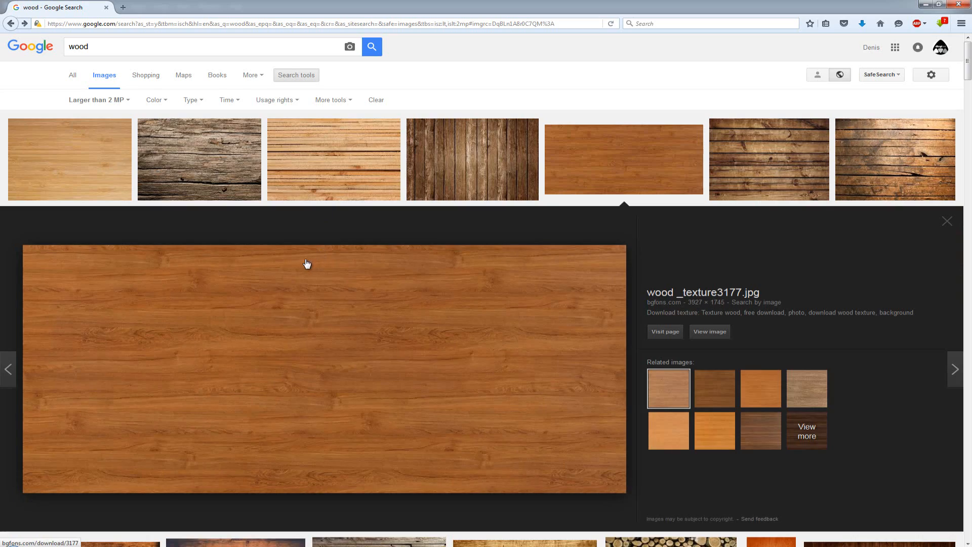
# Find the light orange bgfons.com wood texture, save its full-size image as wood _texture3133 JPEG in New_Texture, and return to the results.
pyautogui.scroll(-7, 430, 232)
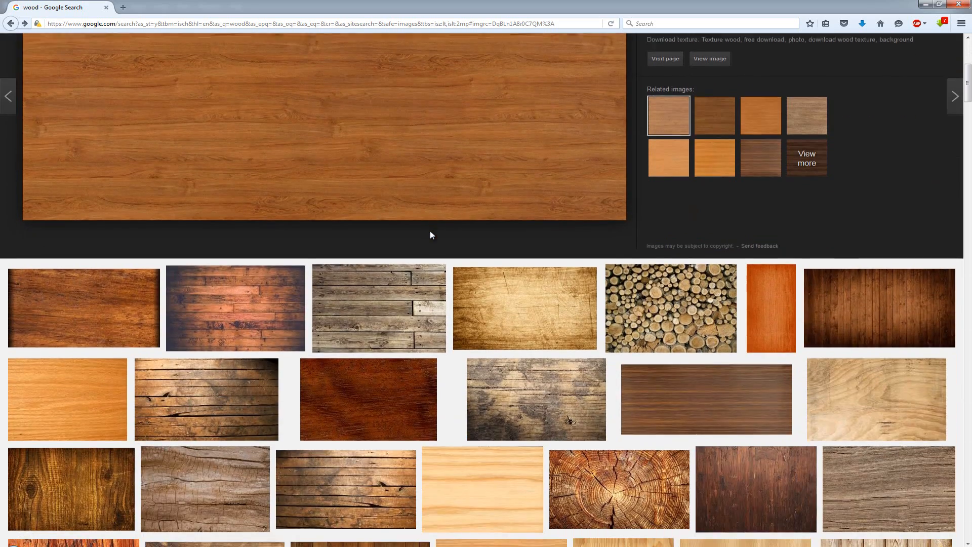
pyautogui.scroll(-5, 362, 309)
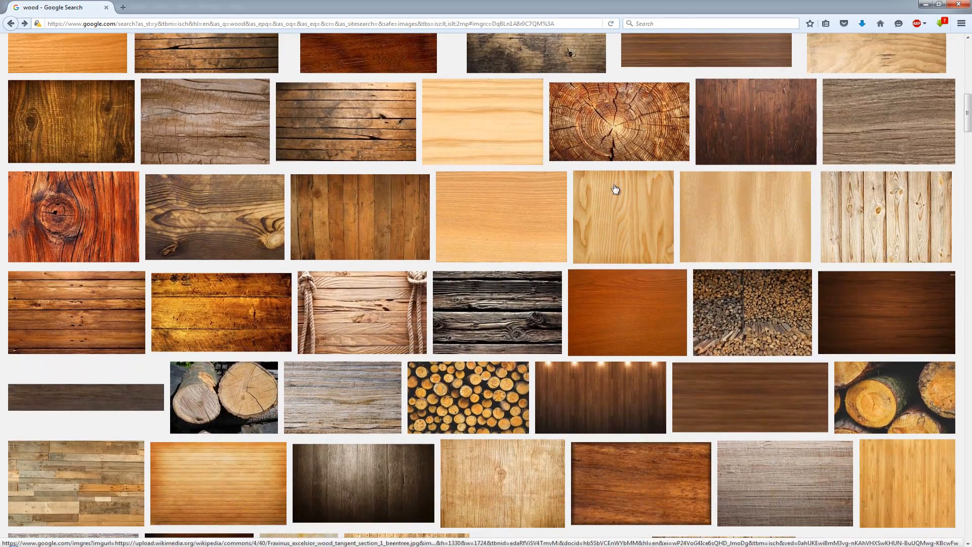
pyautogui.scroll(-2, 616, 191)
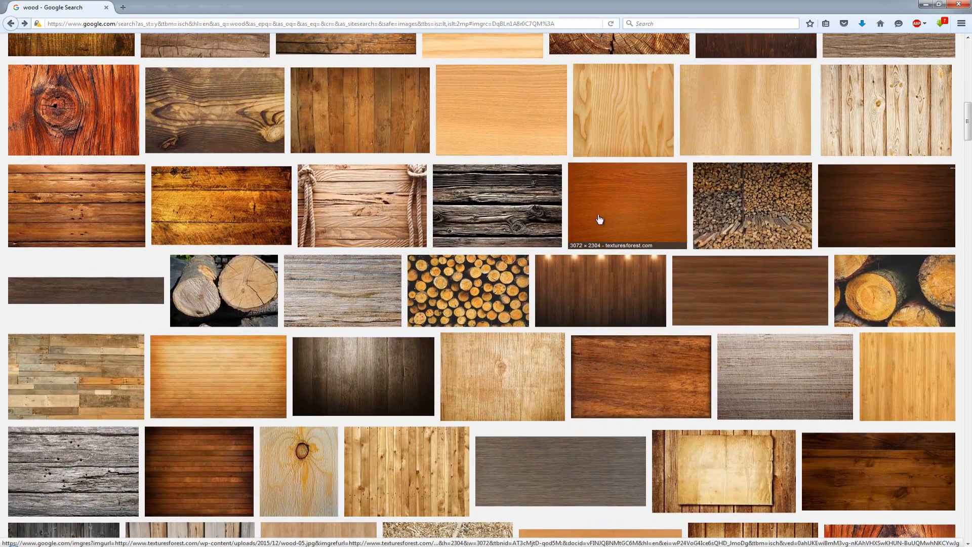
pyautogui.scroll(-5, 597, 215)
pyautogui.scroll(-1, 465, 256)
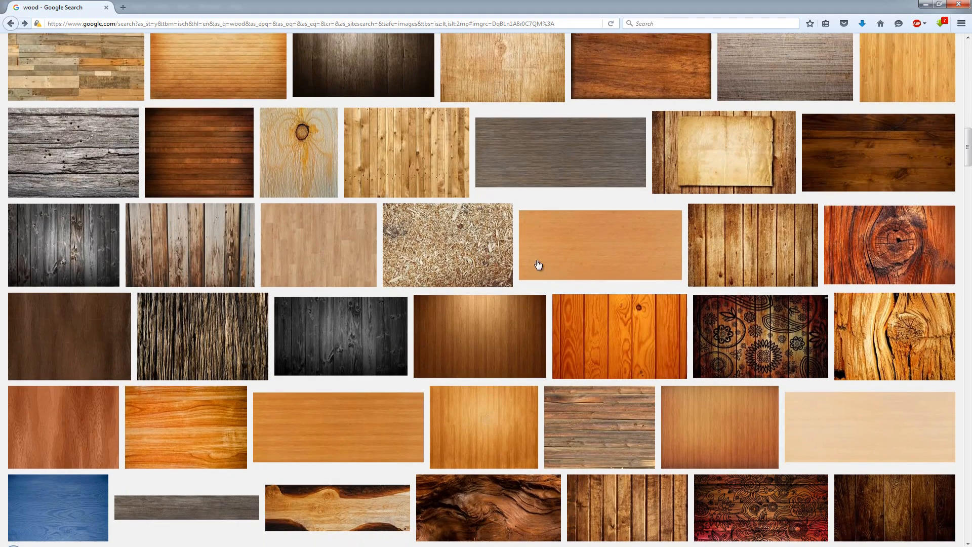
pyautogui.click(608, 249)
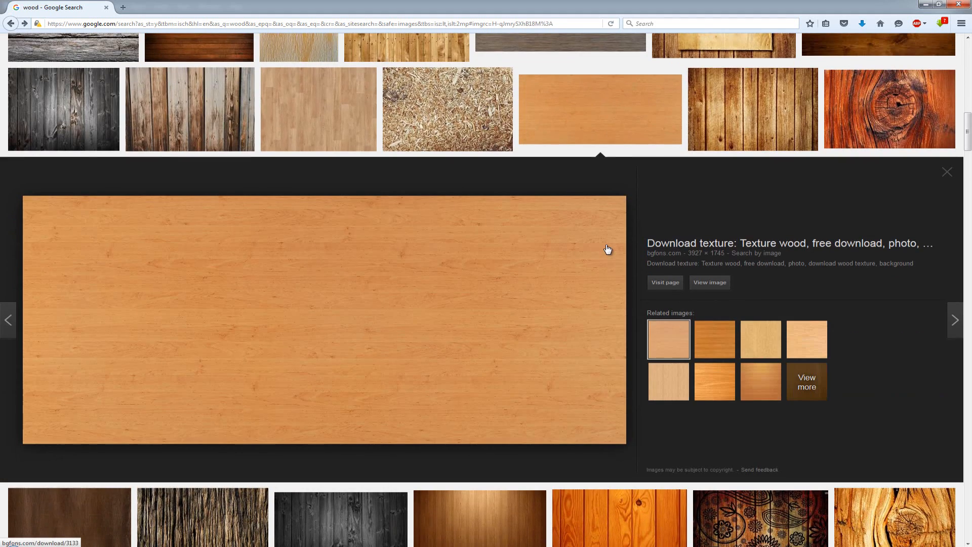
pyautogui.click(714, 282)
pyautogui.rightClick(398, 208)
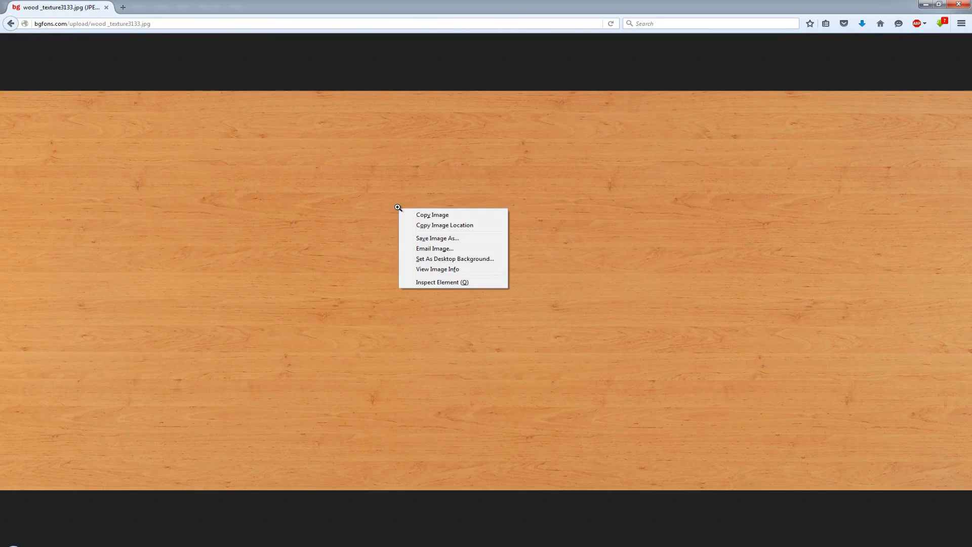
pyautogui.click(437, 238)
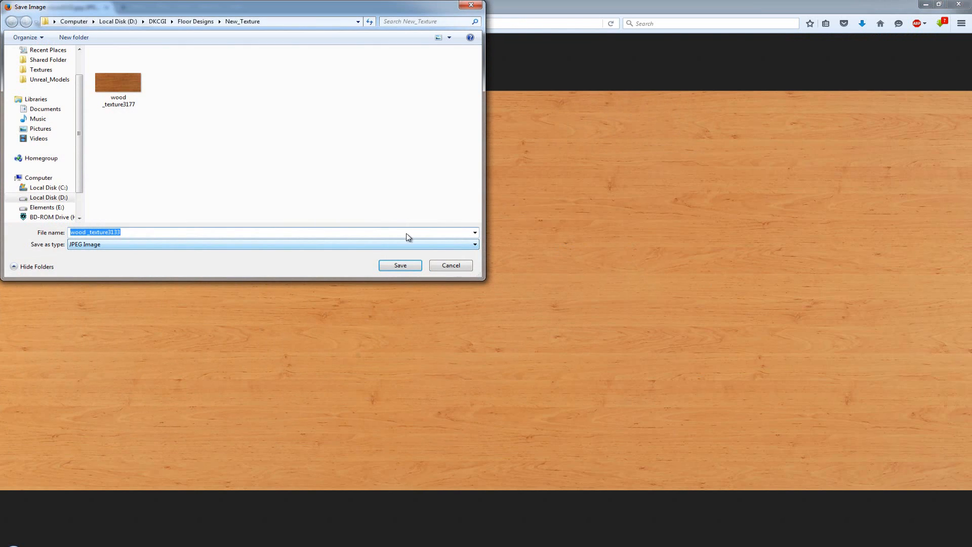
pyautogui.click(411, 271)
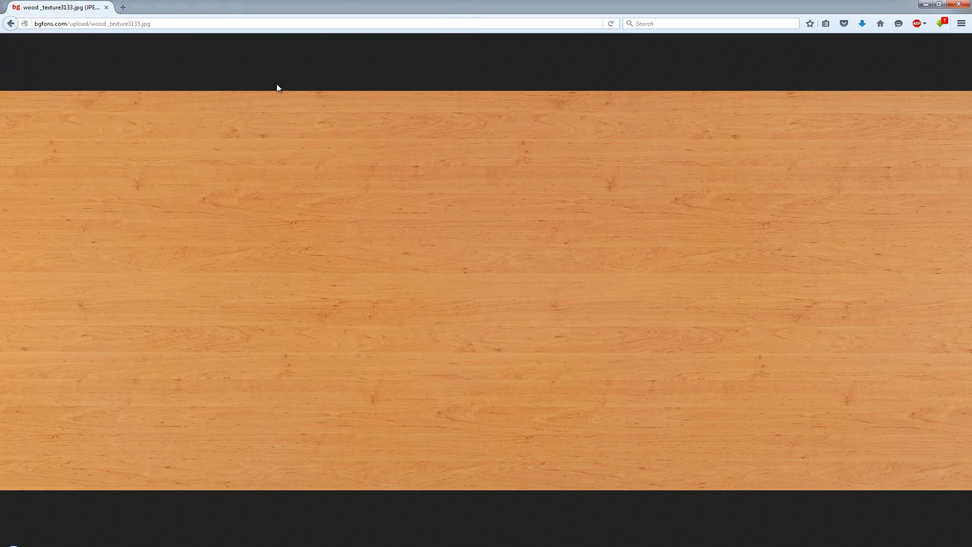
pyautogui.hotkey('alt', 'Left')
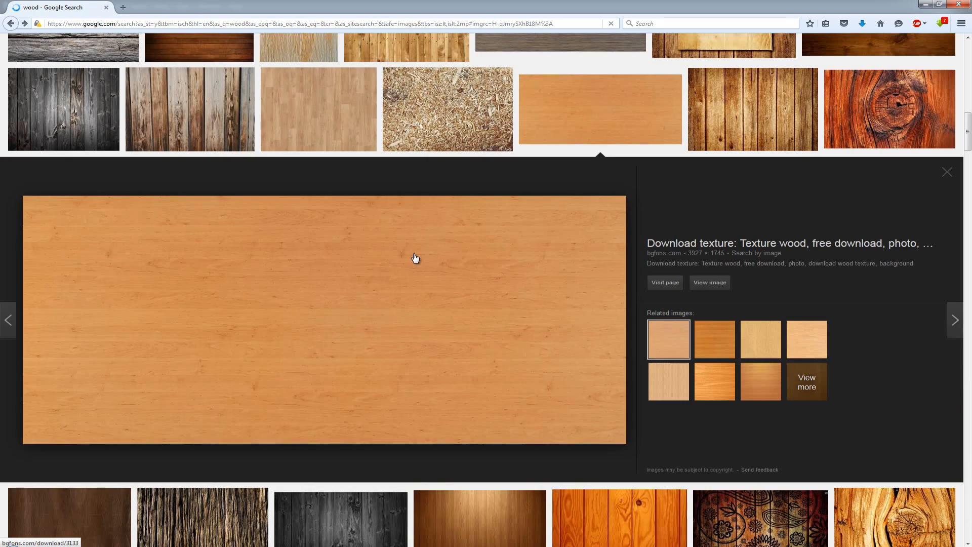
# Check the wood tones against the flooring reference photo, close the photo, and preview two lighter related textures.
pyautogui.scroll(-5, 415, 259)
pyautogui.scroll(4, 415, 258)
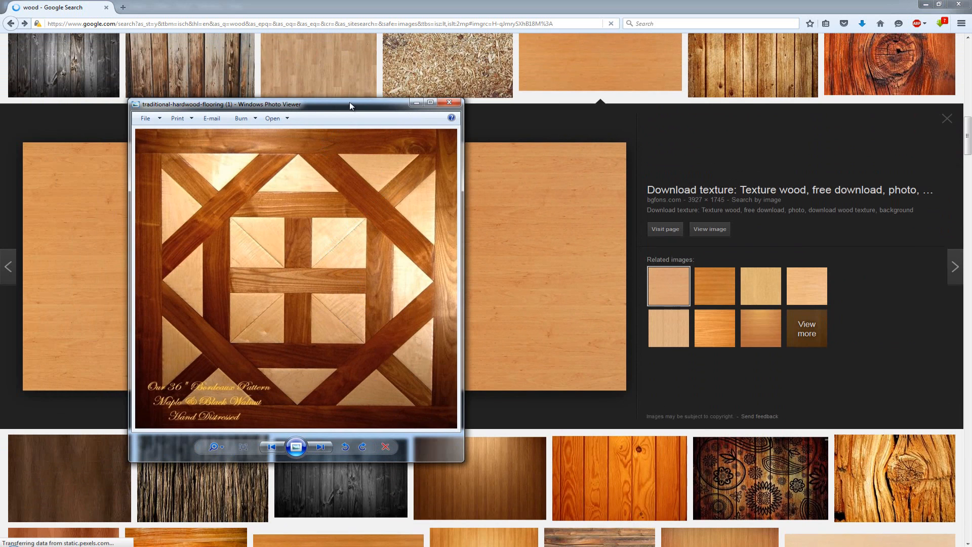
pyautogui.click(449, 102)
pyautogui.click(817, 286)
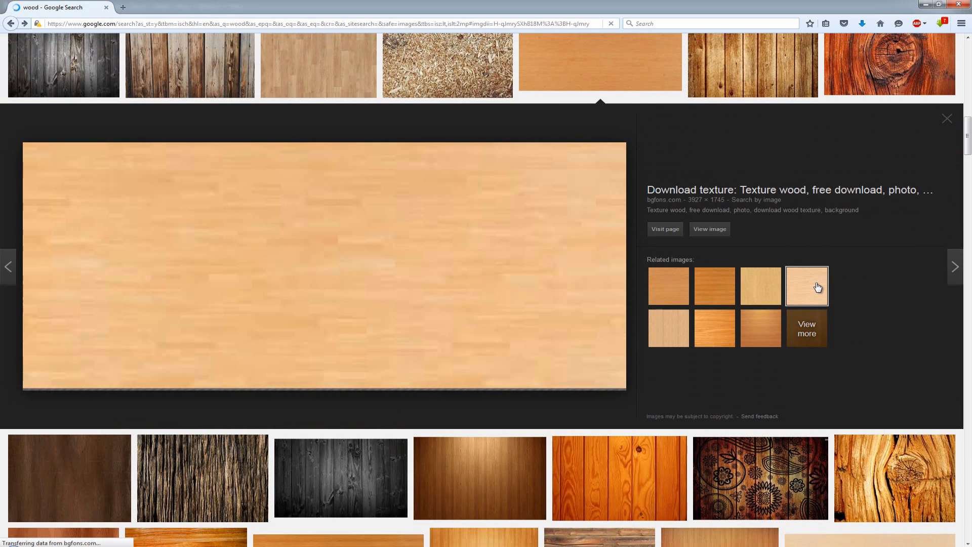
pyautogui.click(658, 338)
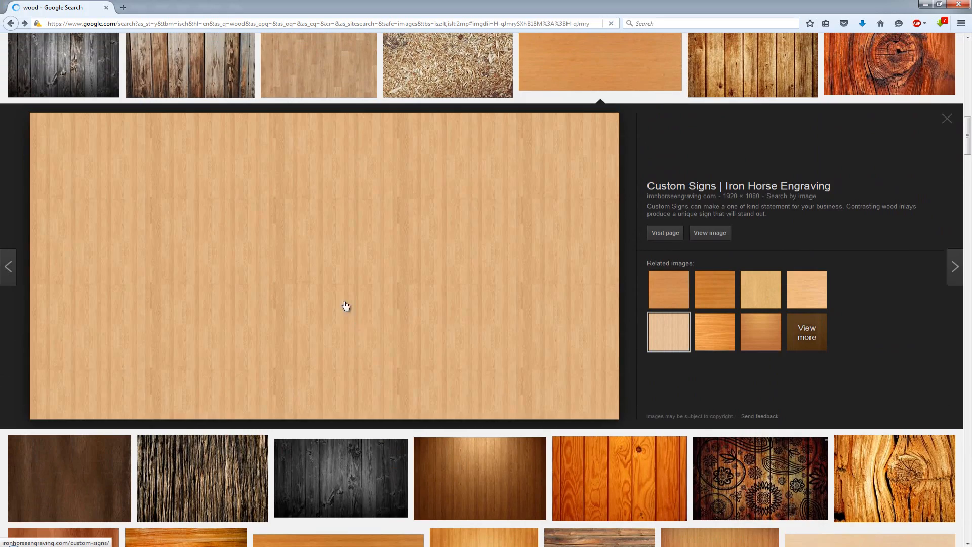
# Change the image search to white wood.
pyautogui.scroll(3, 369, 340)
pyautogui.scroll(10, 369, 341)
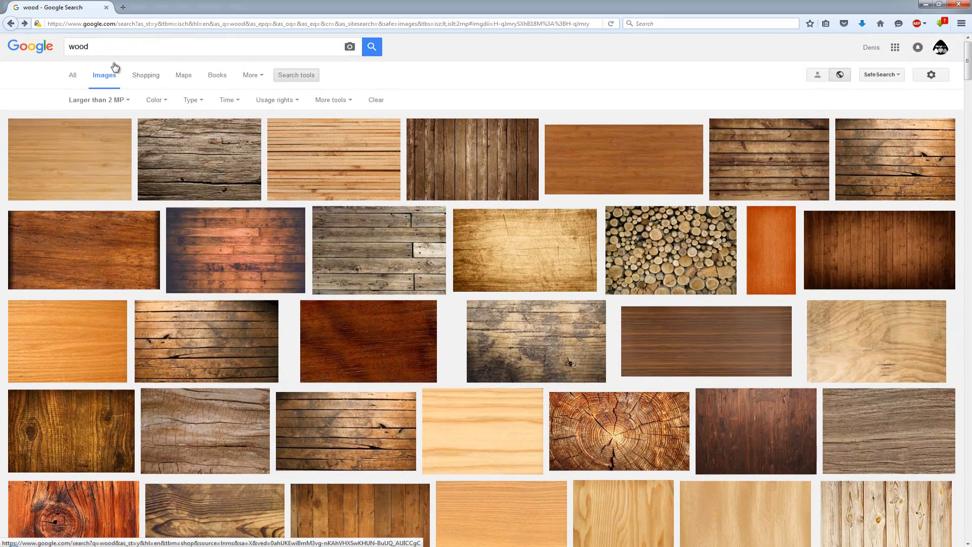
pyautogui.click(113, 50)
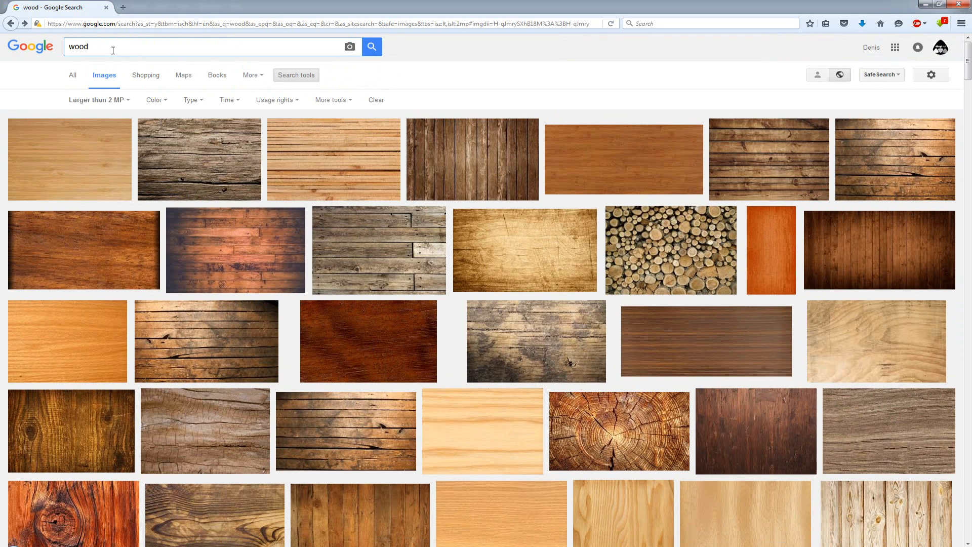
pyautogui.write('white')
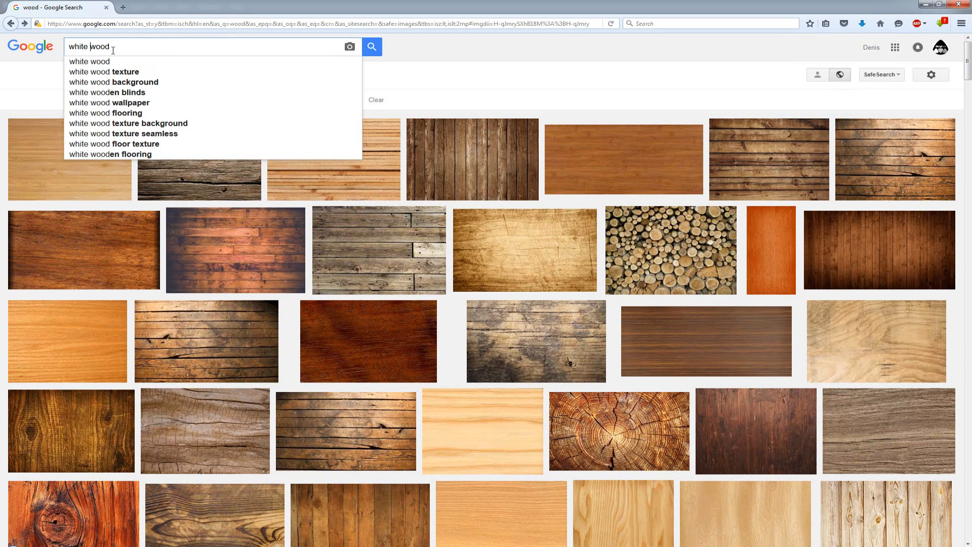
pyautogui.press('Return')
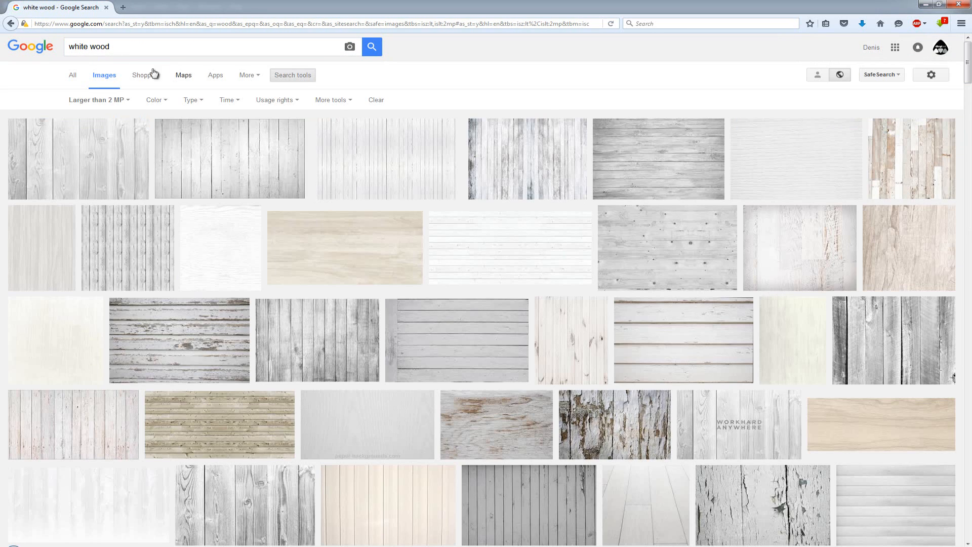
# Replace white with cream in the query and search the images for cream wood.
pyautogui.click(87, 45)
pyautogui.doubleClick(86, 45)
pyautogui.write('crea')
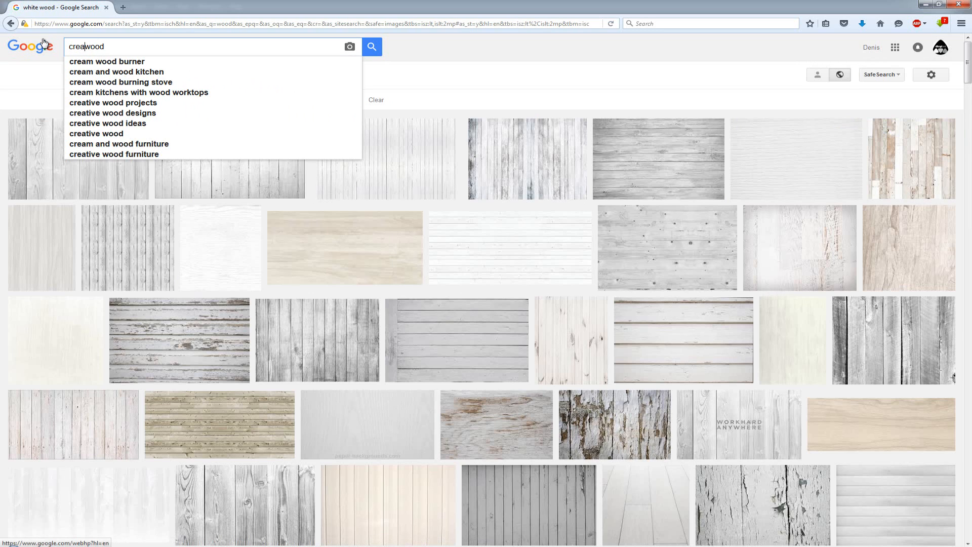
pyautogui.press('BackSpace')
pyautogui.write('am')
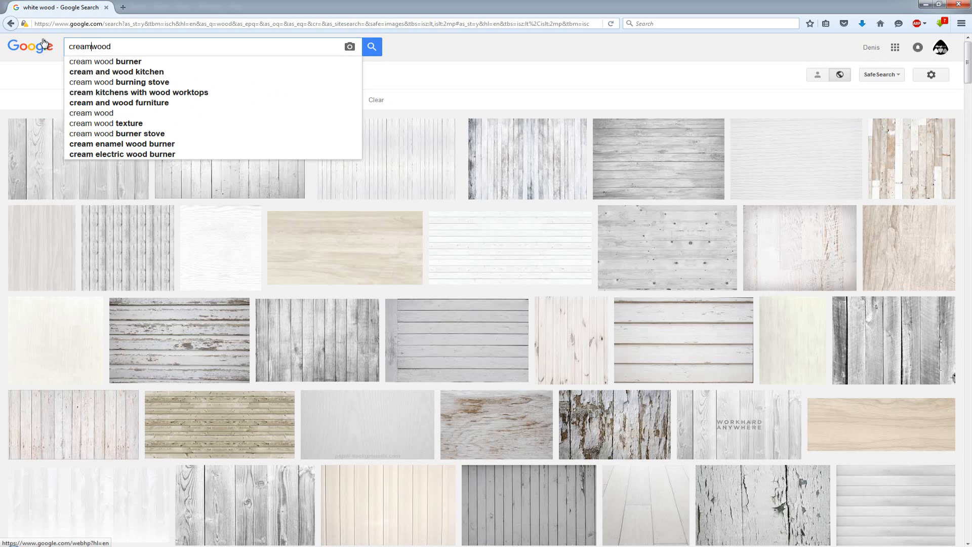
pyautogui.press('Return')
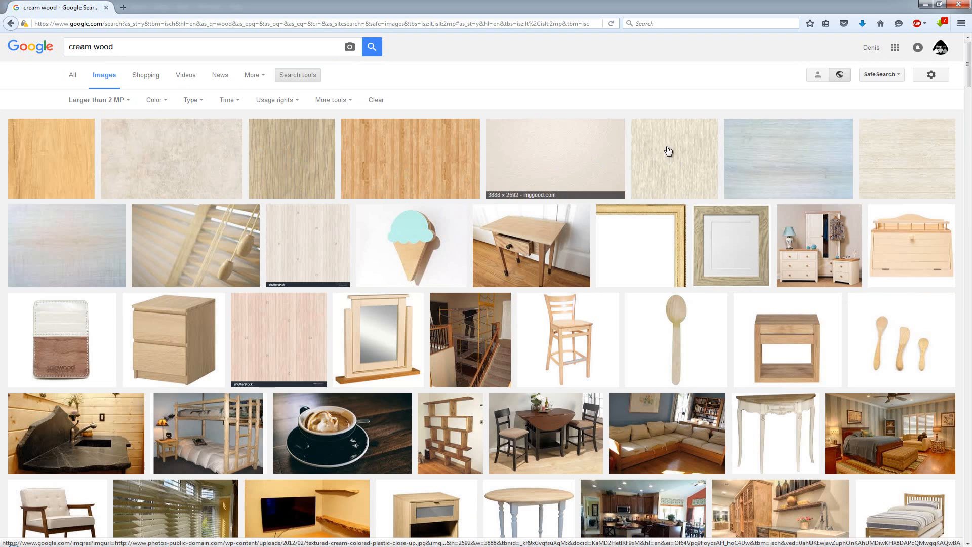
# Preview the cream horizontal-grain texture, two of its related wallpaper images, and the cream marble texture.
pyautogui.click(867, 146)
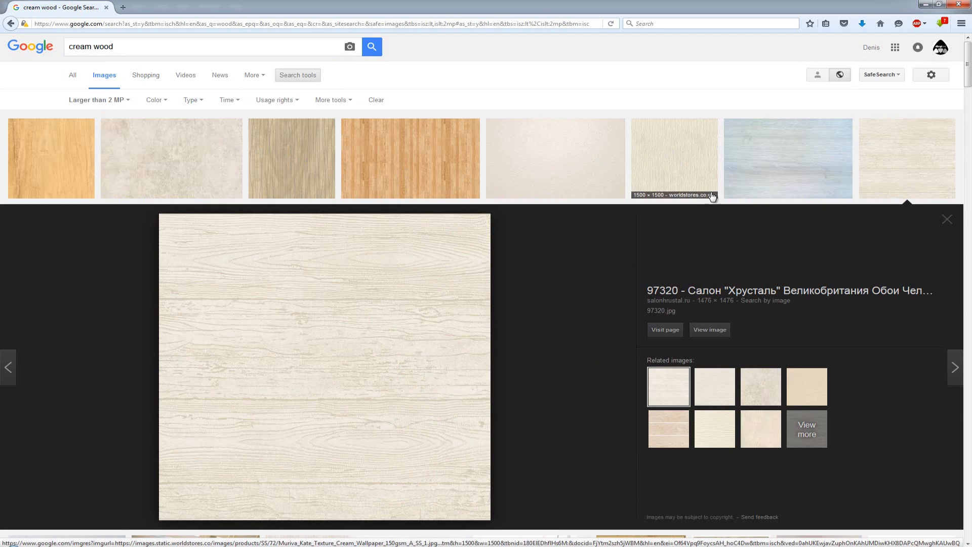
pyautogui.click(713, 388)
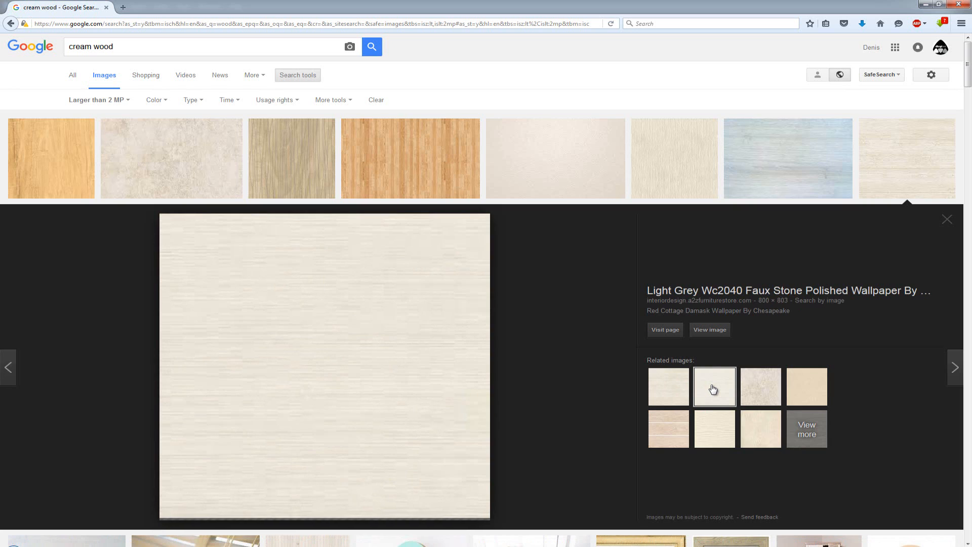
pyautogui.click(822, 394)
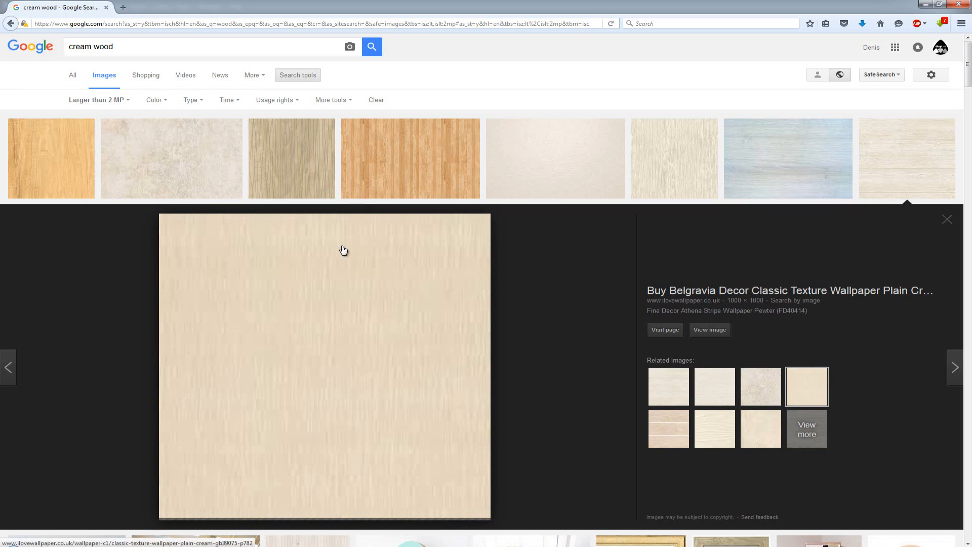
pyautogui.click(556, 149)
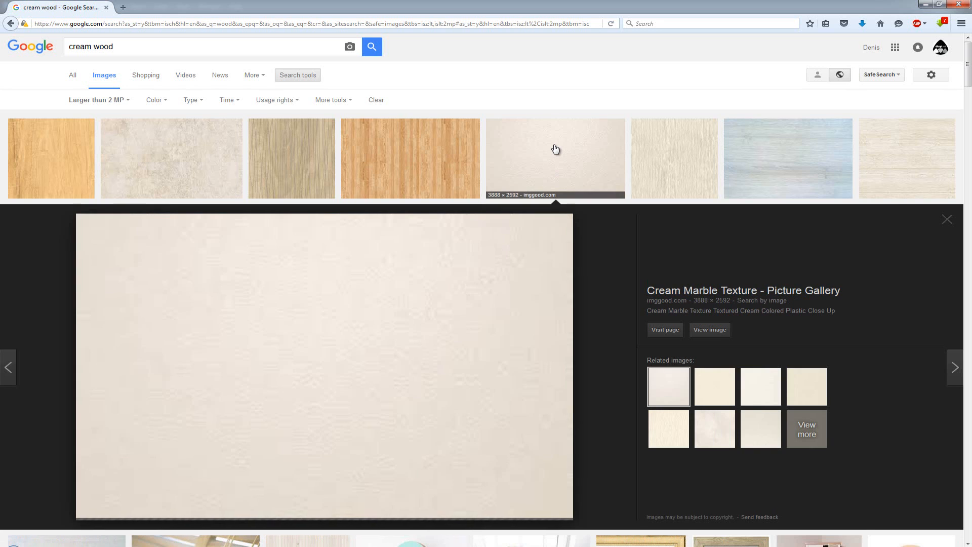
# Look further through the cream wood results and preview the soft brown cream laminate flooring image from hopkinsmo.com.
pyautogui.scroll(-10, 441, 279)
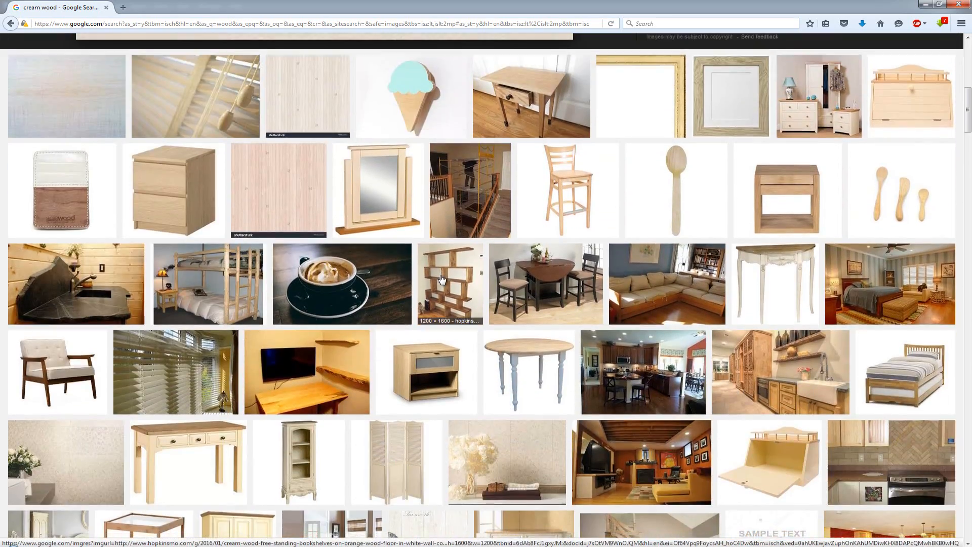
pyautogui.scroll(-5, 442, 279)
pyautogui.scroll(-1, 442, 279)
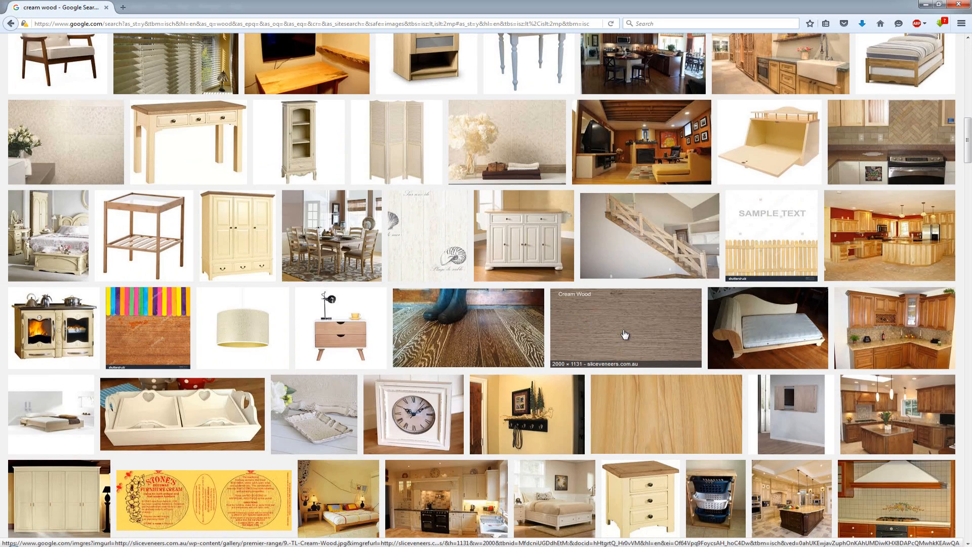
pyautogui.scroll(-4, 624, 334)
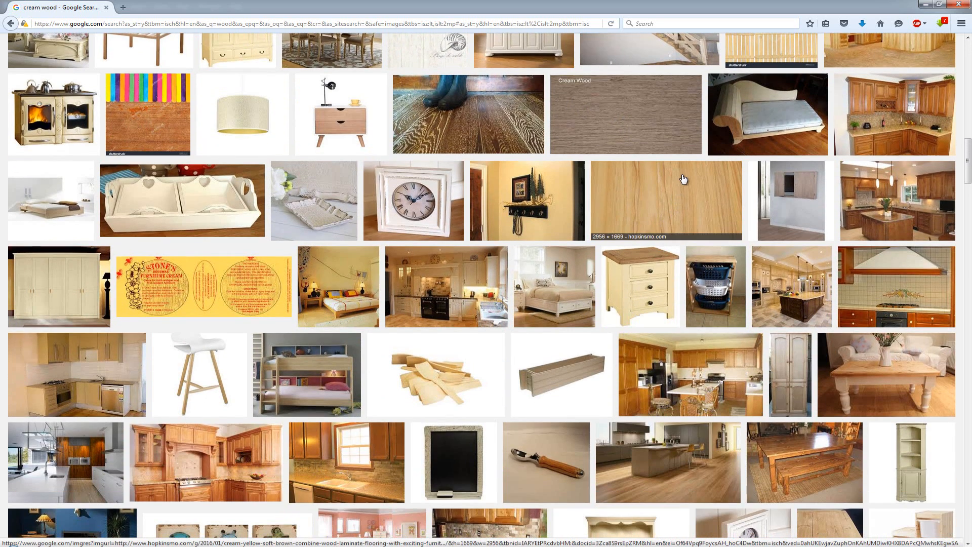
pyautogui.click(677, 192)
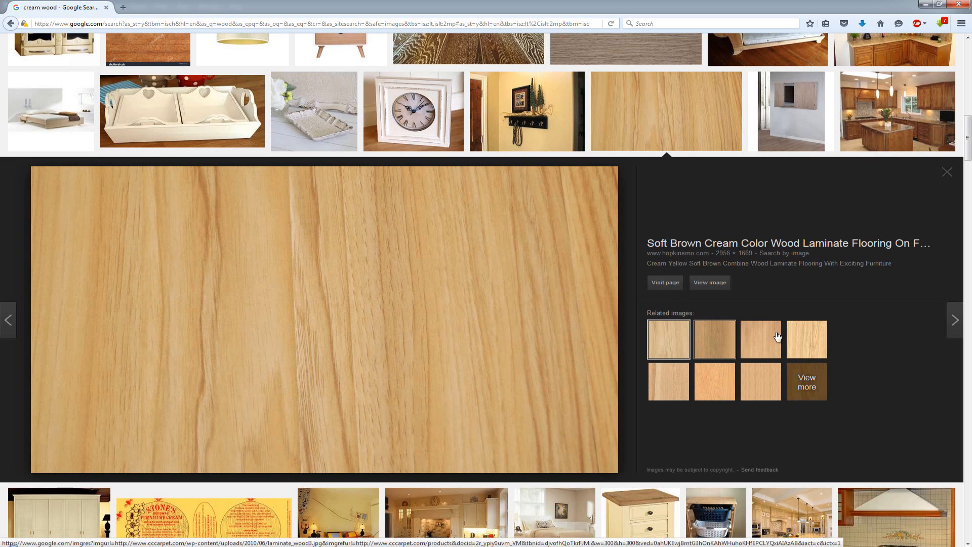
# Preview two related images of the soft brown cream laminate and look further through the cream wood results.
pyautogui.click(719, 386)
pyautogui.click(731, 390)
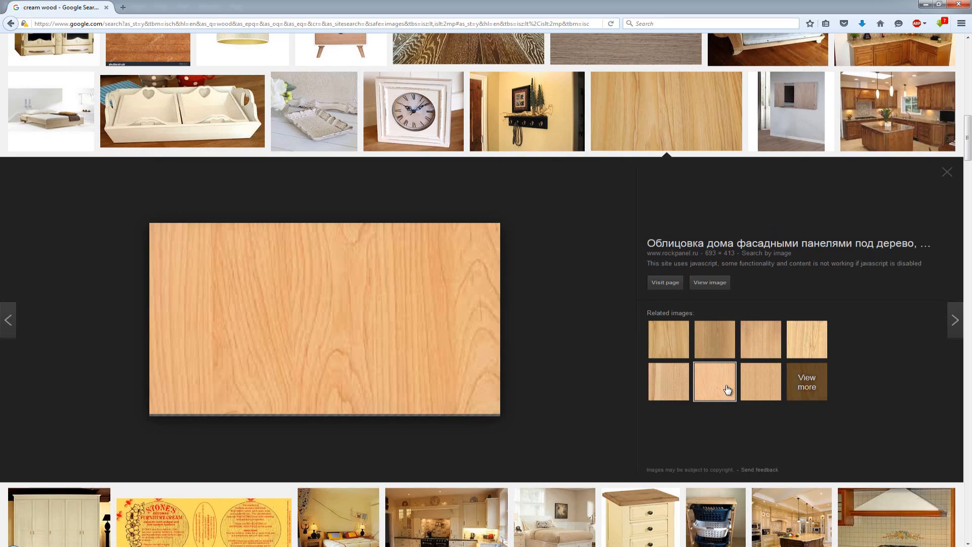
pyautogui.click(657, 387)
pyautogui.scroll(-1, 402, 406)
pyautogui.scroll(-10, 402, 405)
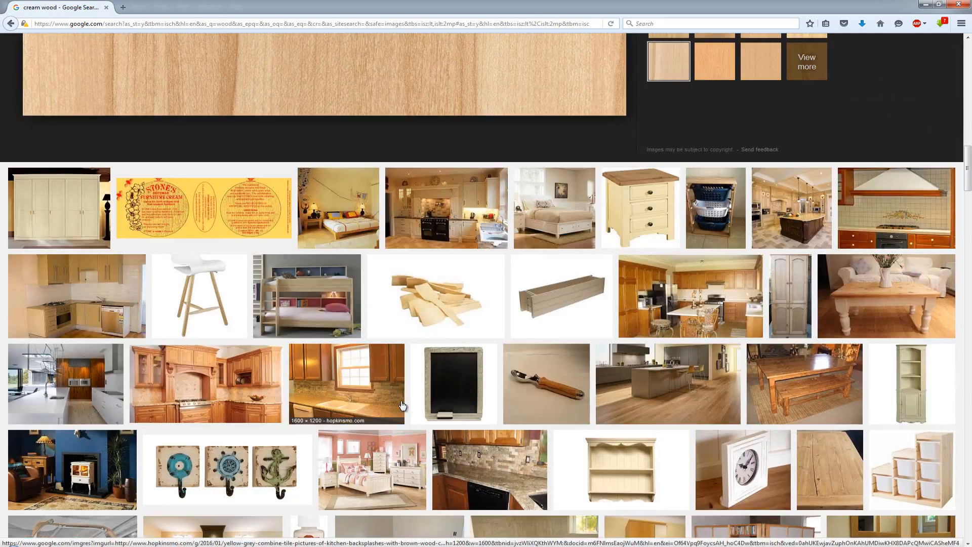
# Replace the query with oak wood and search the images for it.
pyautogui.scroll(15, 402, 406)
pyautogui.scroll(5, 402, 405)
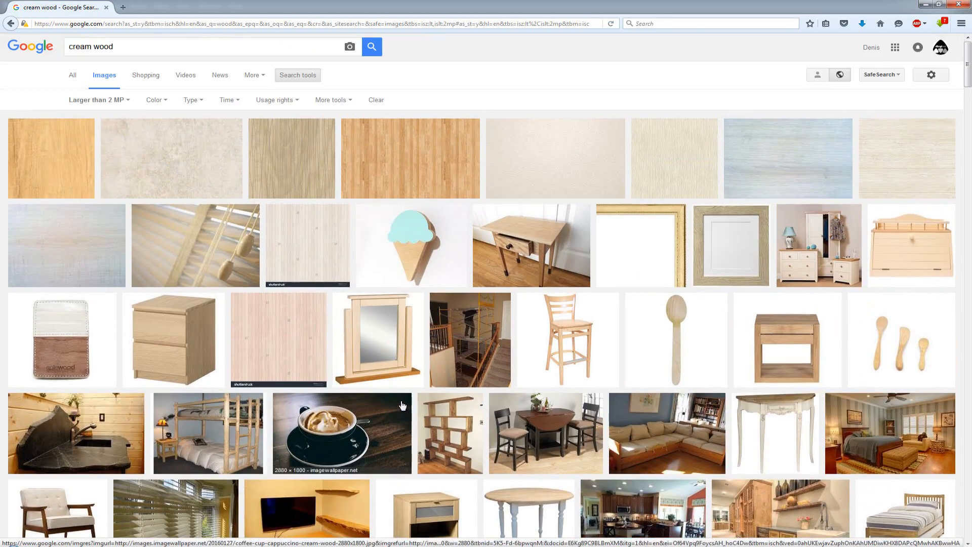
pyautogui.click(139, 46)
pyautogui.moveTo(139, 46); pyautogui.dragTo(69, 46)
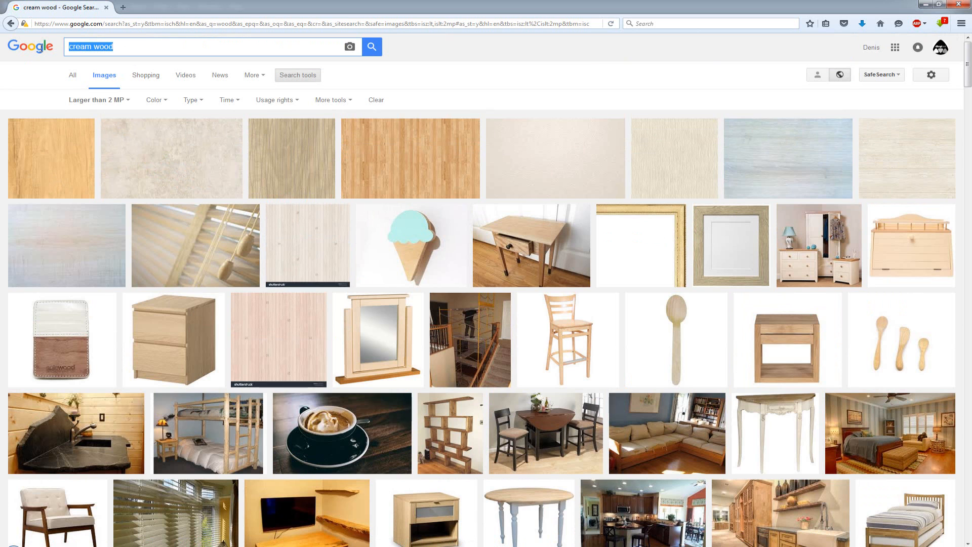
pyautogui.write('oak wood')
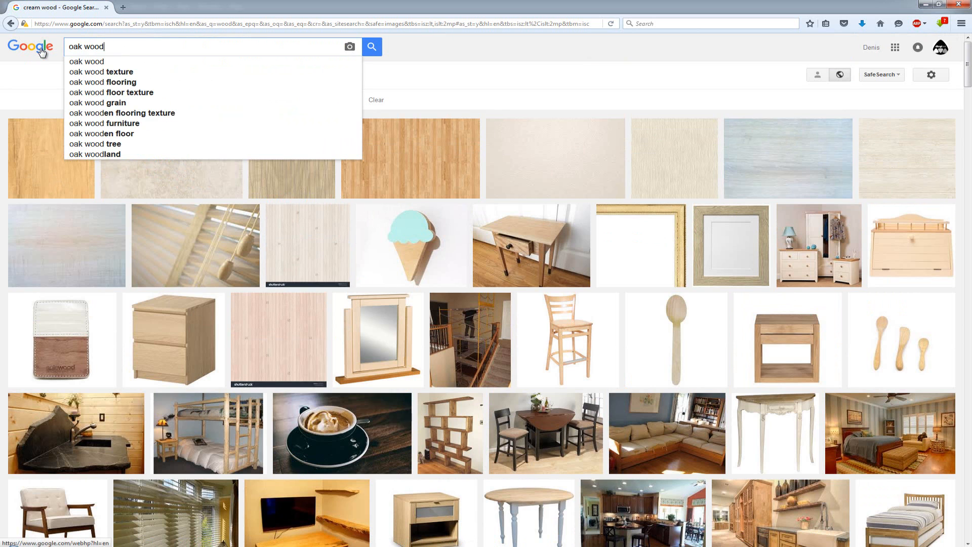
pyautogui.press('Return')
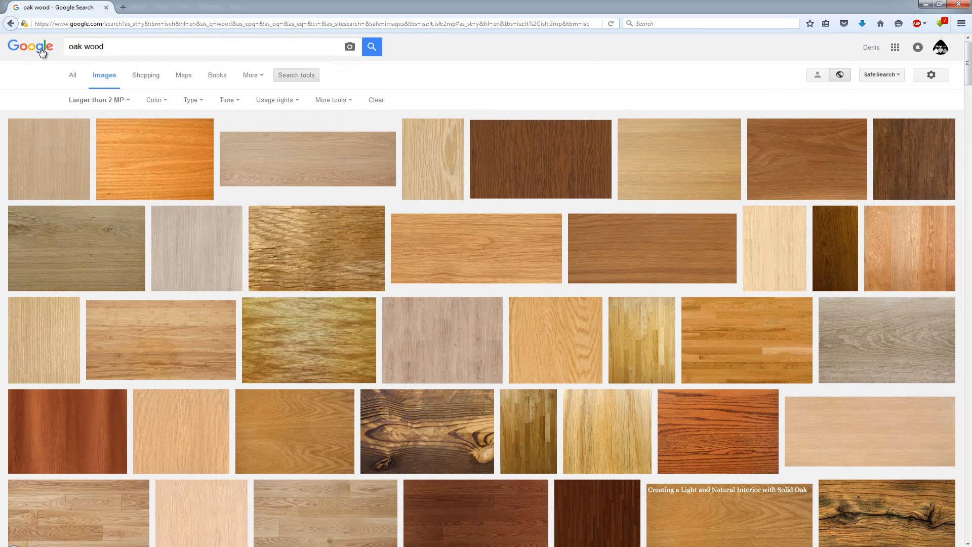
# Try to open the full-size Wooden Background One Hundred and Fifty-eight image from atextures.com and return to the search results.
pyautogui.scroll(-2, 380, 336)
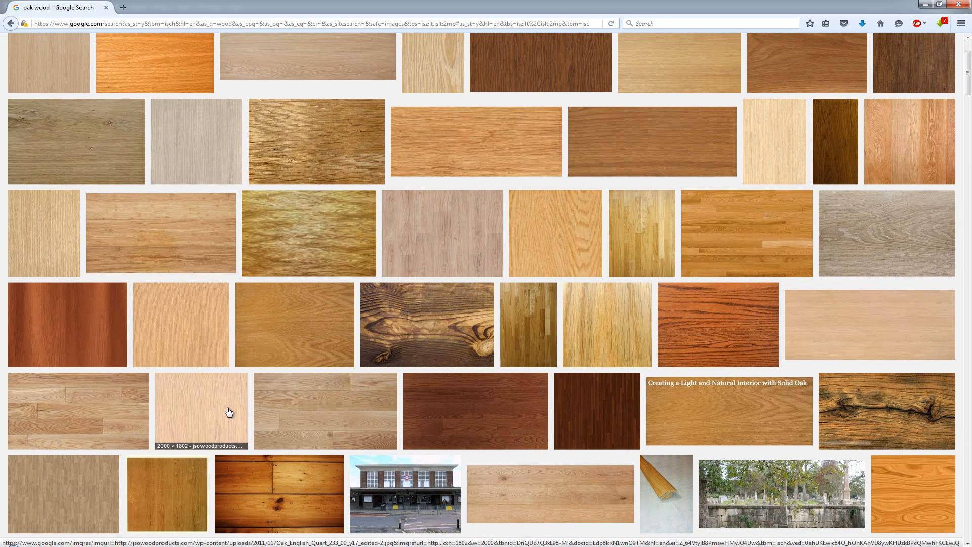
pyautogui.click(871, 309)
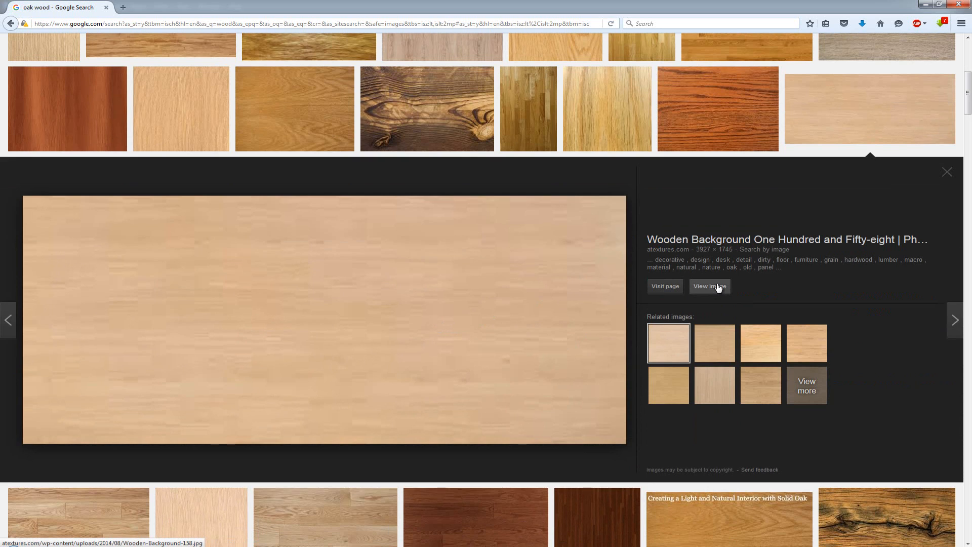
pyautogui.click(718, 287)
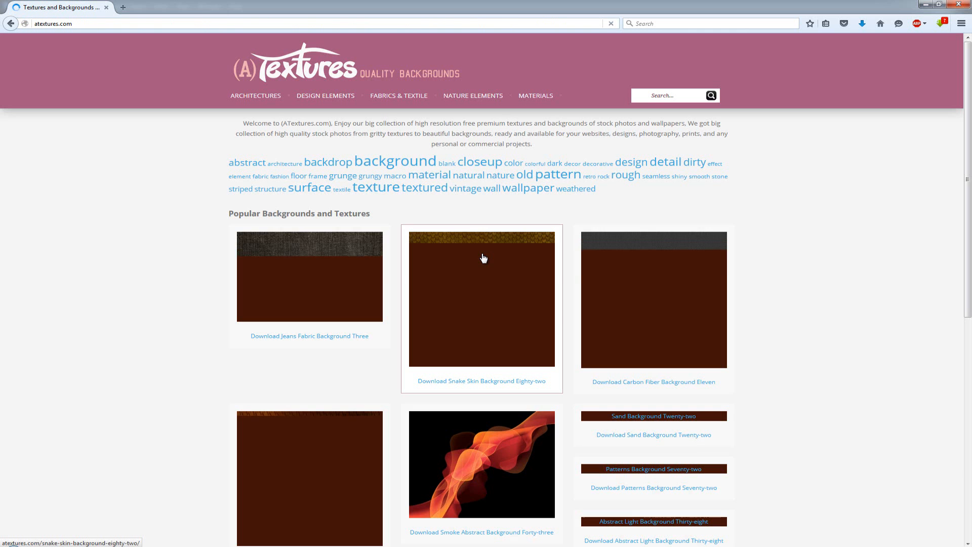
pyautogui.hotkey('alt', 'Left')
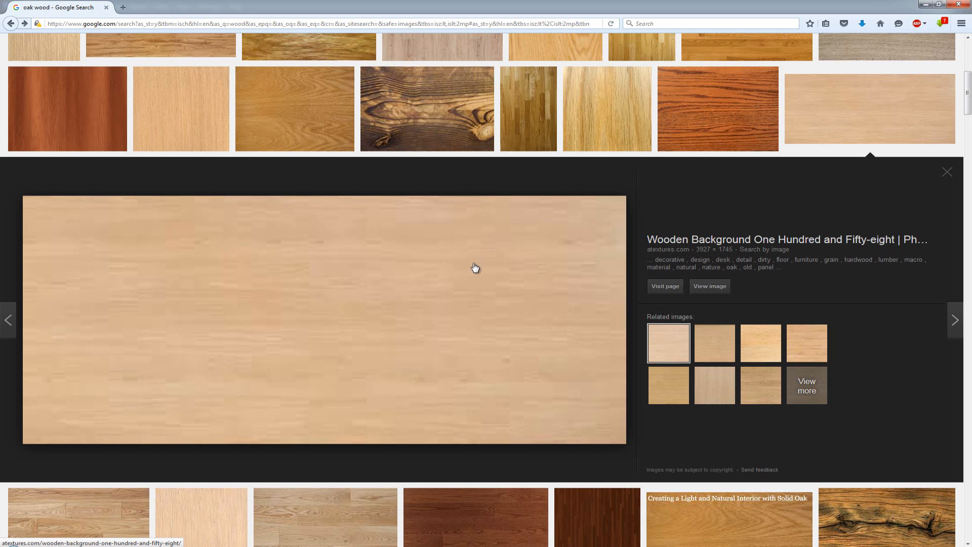
# Look further through the oak wood results and preview the unfinished Solid Oak 3 Ply plank image from oakwood-import.com.
pyautogui.scroll(3, 670, 284)
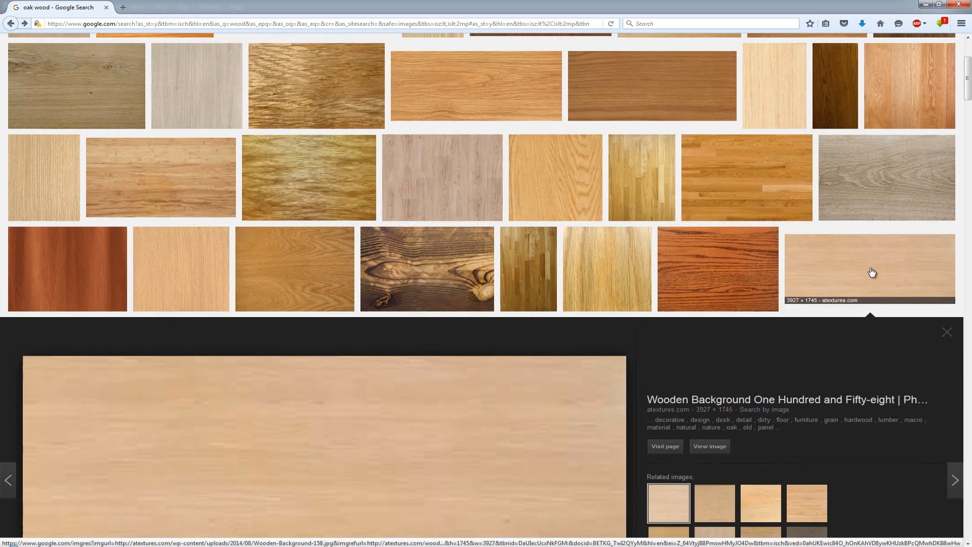
pyautogui.scroll(-4, 871, 272)
pyautogui.scroll(-3, 533, 290)
pyautogui.scroll(-2, 535, 293)
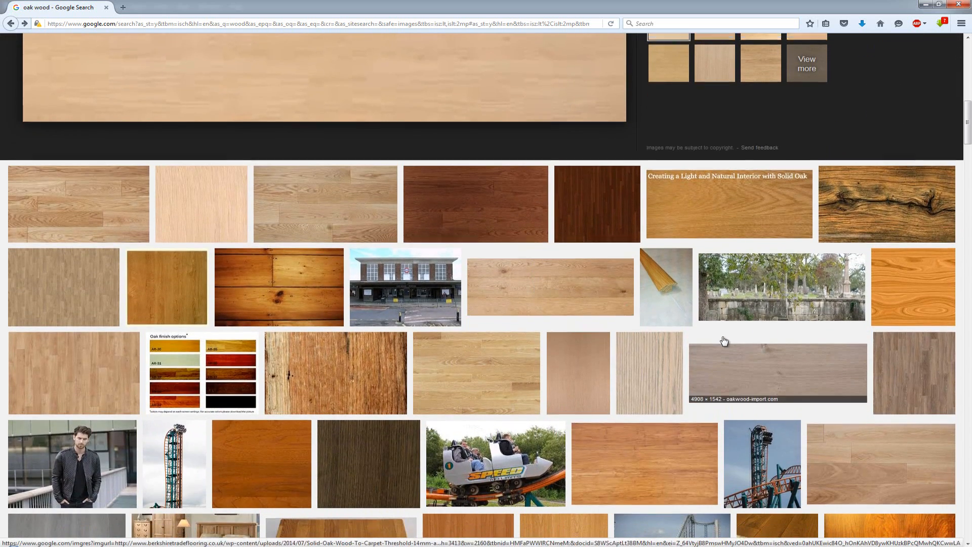
pyautogui.scroll(-1, 739, 338)
pyautogui.scroll(-2, 774, 326)
pyautogui.scroll(-2, 778, 327)
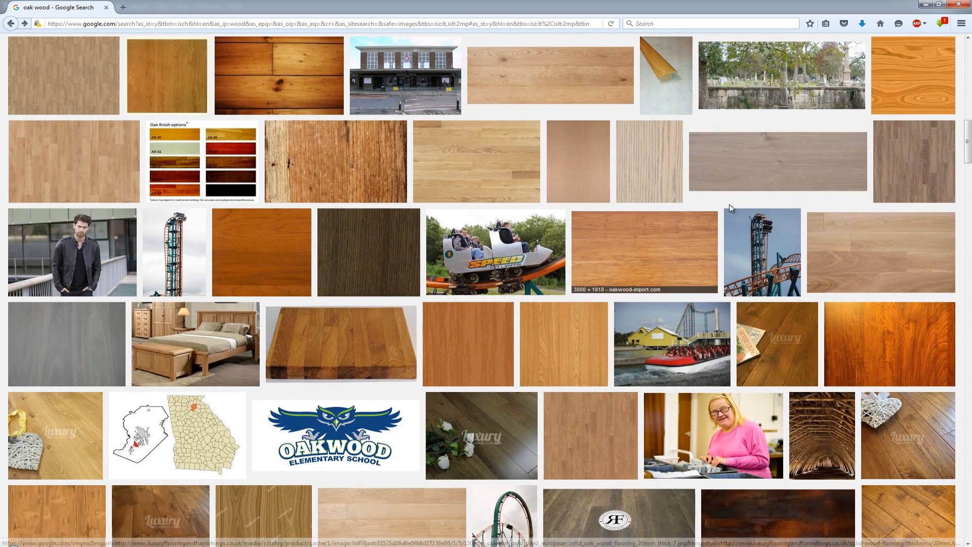
pyautogui.click(790, 157)
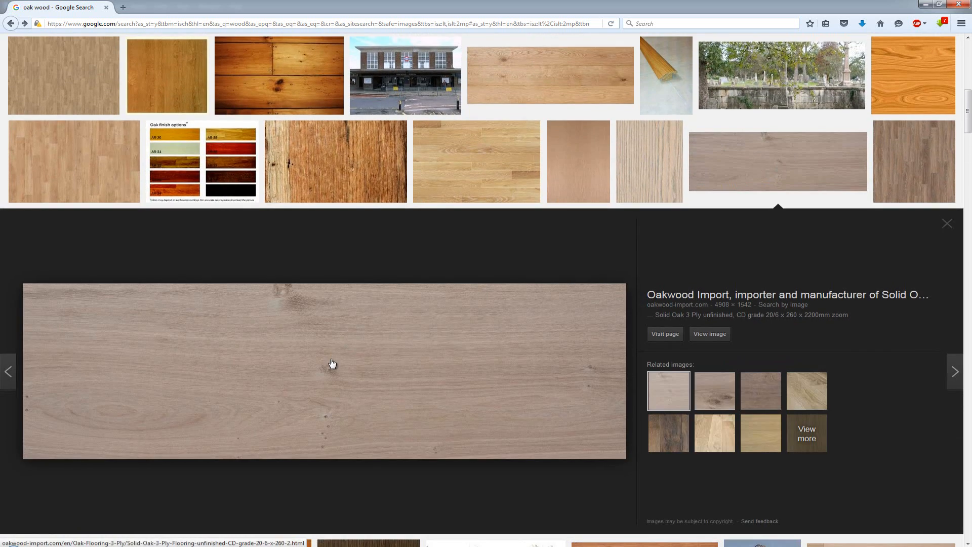
pyautogui.scroll(-4, 332, 364)
pyautogui.scroll(-5, 331, 364)
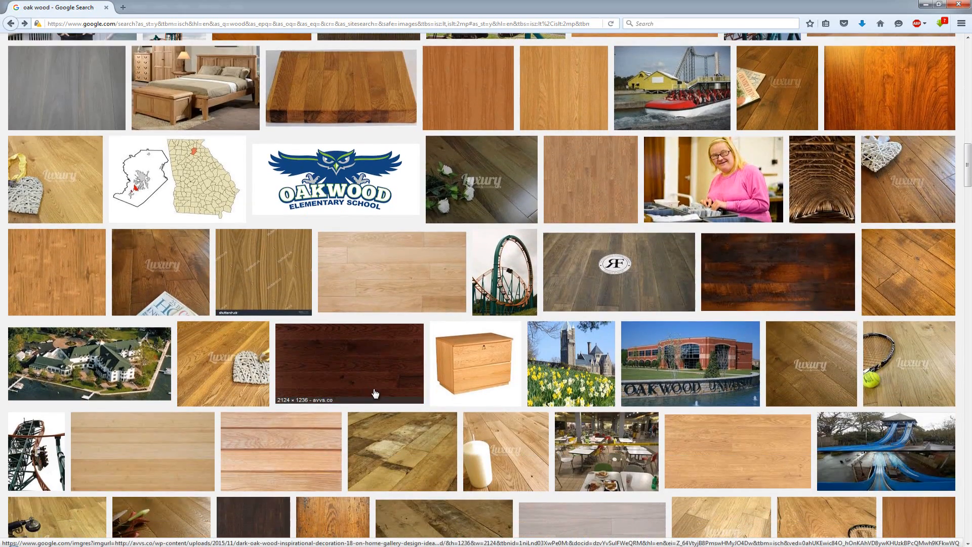
pyautogui.scroll(-2, 375, 393)
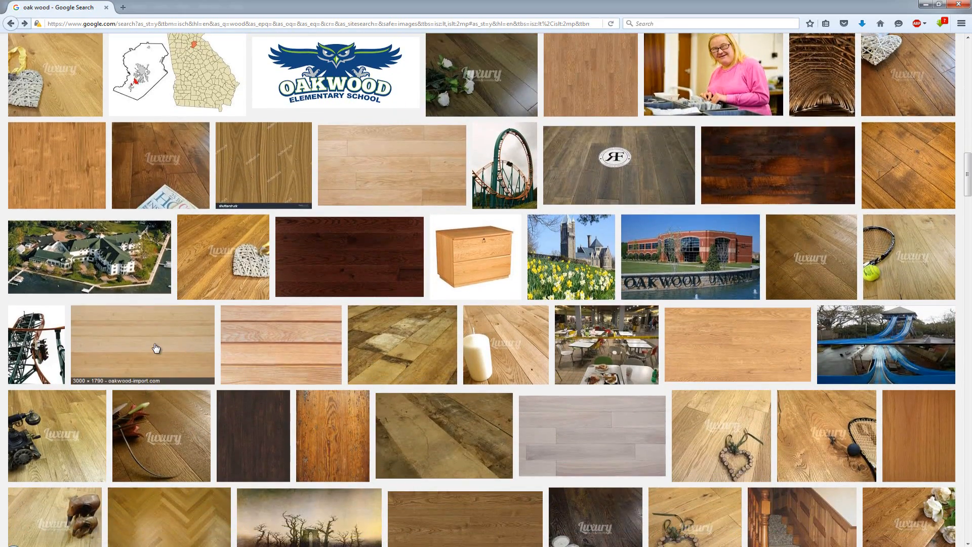
# Open the Solid Oak 3 Ply Flooring UV Oiled Finish AB grade image at full size and save it under its suggested name.
pyautogui.scroll(8, 388, 330)
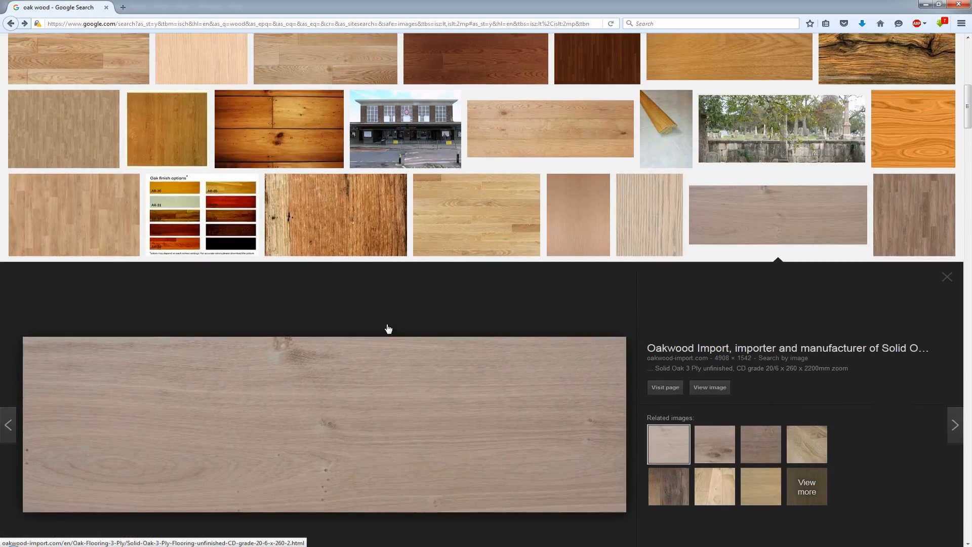
pyautogui.scroll(9, 388, 329)
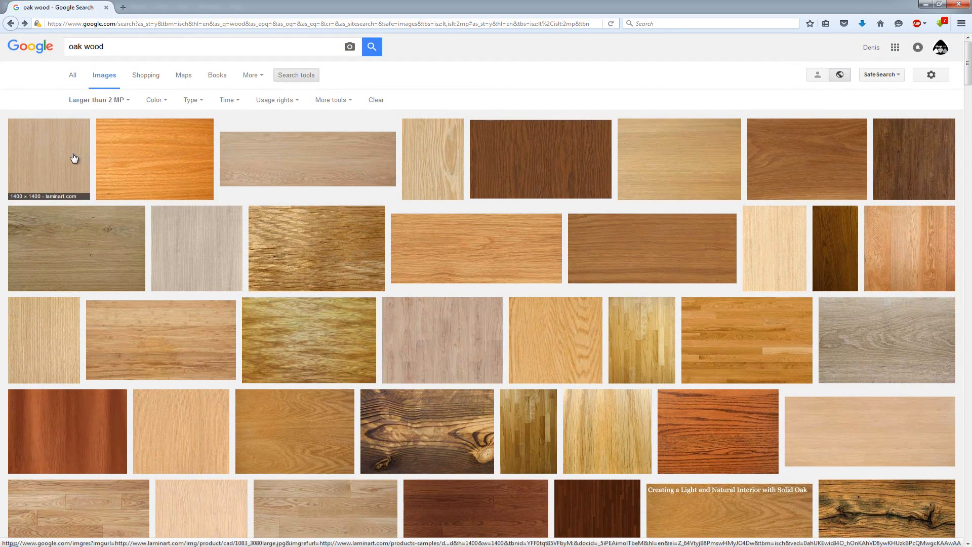
pyautogui.click(287, 153)
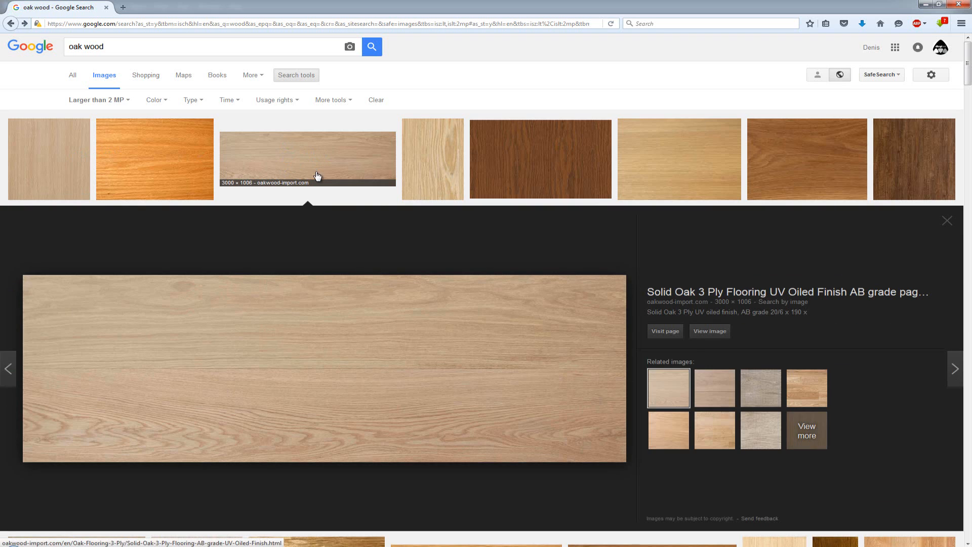
pyautogui.click(715, 338)
pyautogui.rightClick(380, 219)
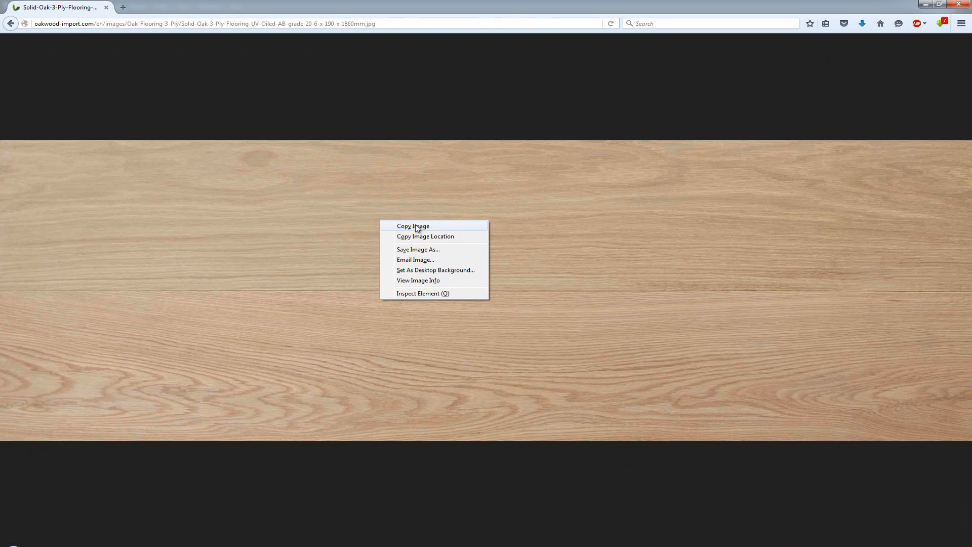
pyautogui.click(430, 250)
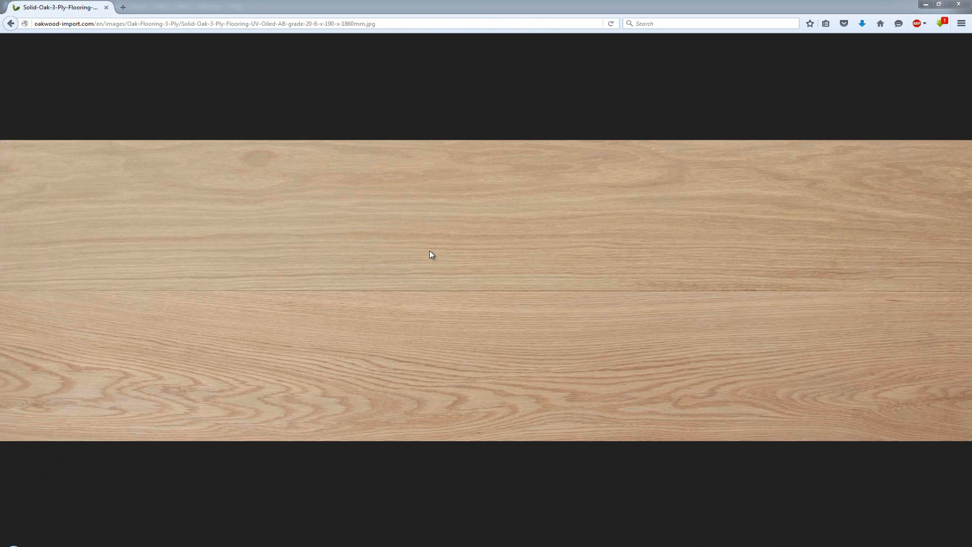
pyautogui.press('Return')
# Switch to Photoshop and open wood_texture3133.jpg, wood_texture3177.jpg and the Solid-Oak-3-Ply-Flooring image as separate documents.
pyautogui.click(926, 6)
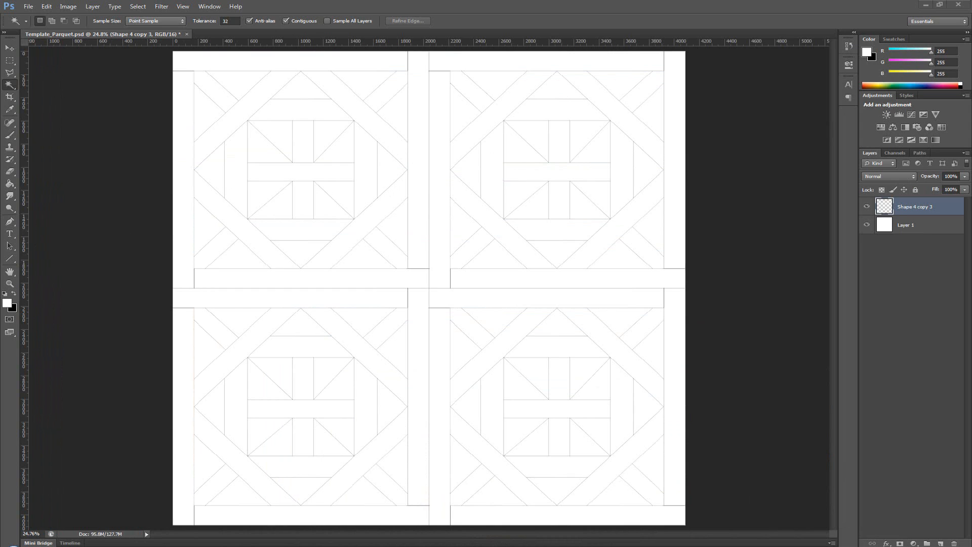
pyautogui.moveTo(108, 68); pyautogui.dragTo(254, 36)
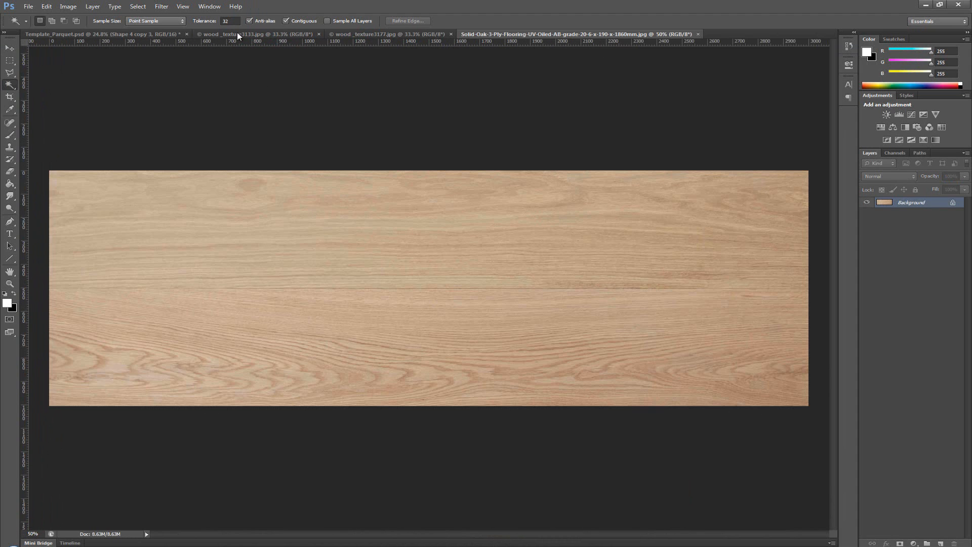
pyautogui.click(237, 34)
# Copy the wood_texture3177.jpg image into Template_Parquet.psd at the canvas's upper-left corner, with its layer beneath the parquet line layer.
pyautogui.click(9, 48)
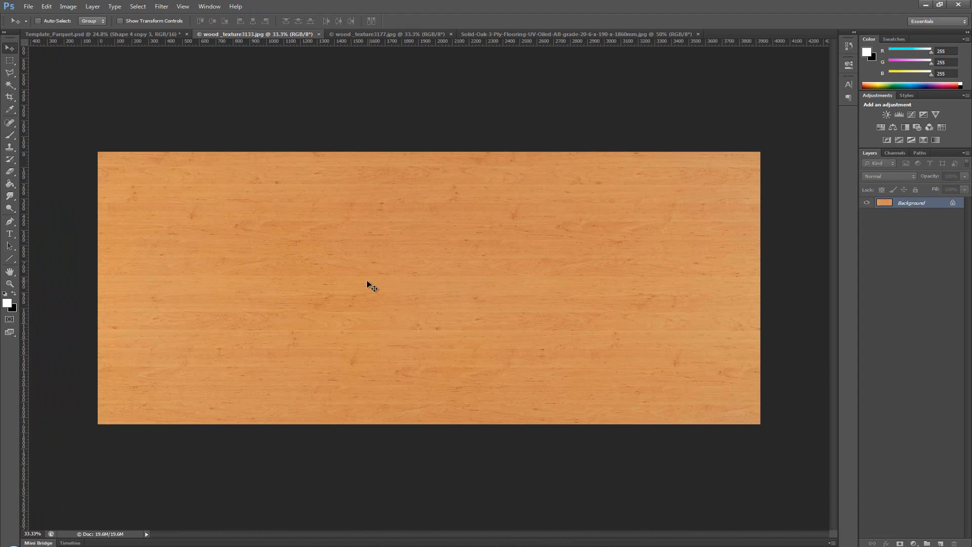
pyautogui.click(369, 33)
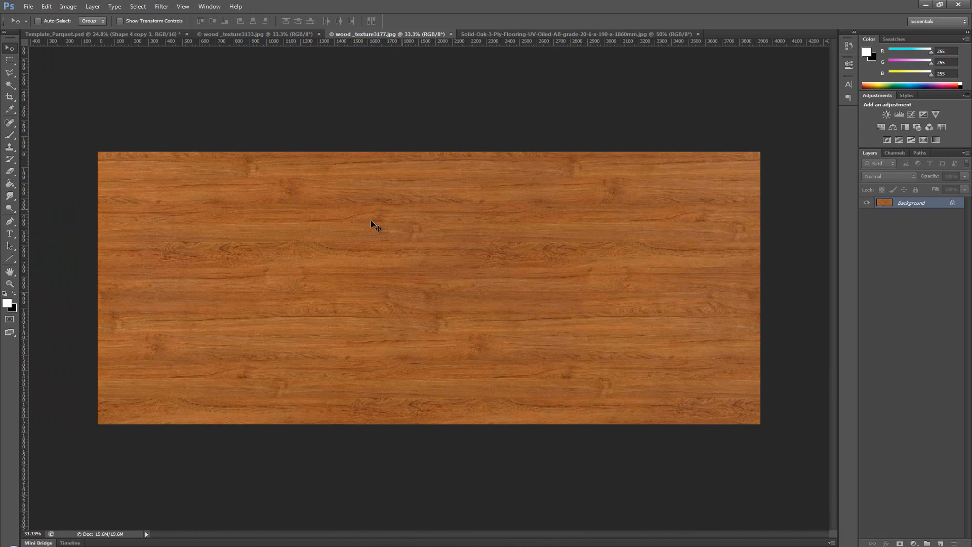
pyautogui.moveTo(416, 242); pyautogui.dragTo(388, 204)
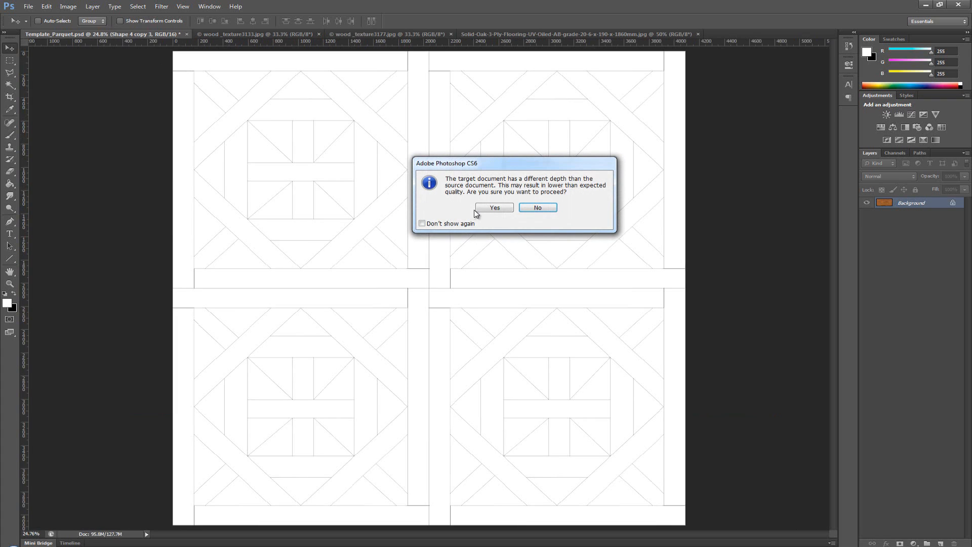
pyautogui.click(495, 207)
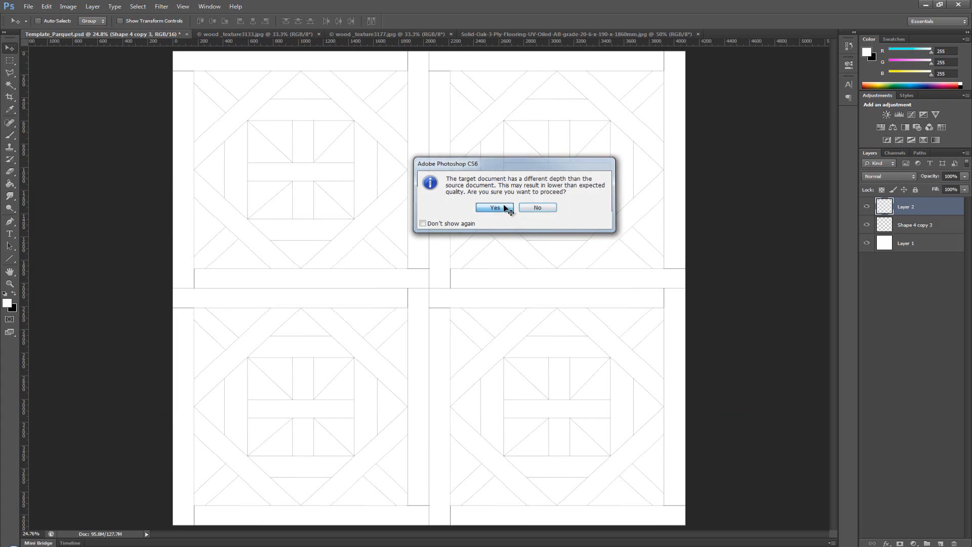
pyautogui.moveTo(541, 259); pyautogui.dragTo(523, 162)
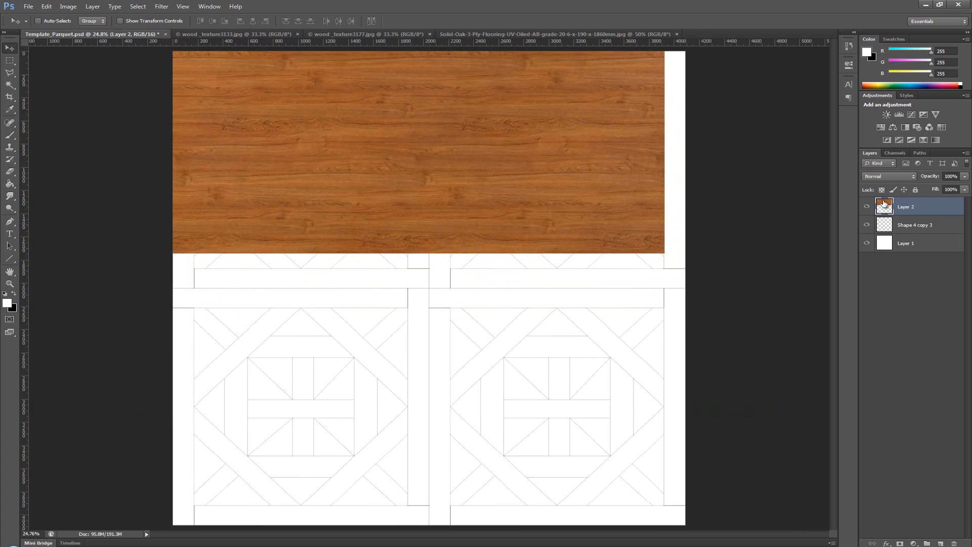
pyautogui.moveTo(884, 204); pyautogui.dragTo(889, 234)
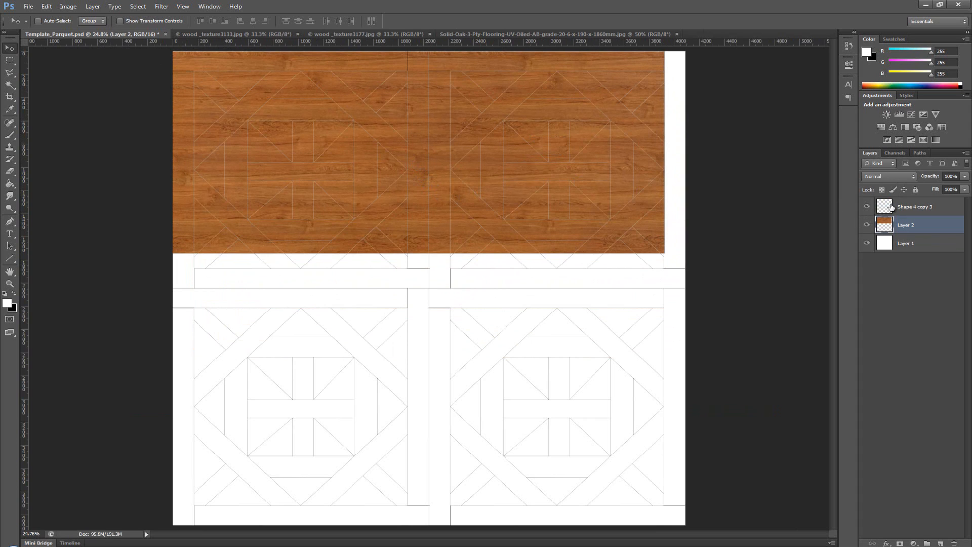
# Try the Darken blend mode on the parquet line layer Shape 4 copy 3 and restore it to Normal.
pyautogui.click(891, 207)
pyautogui.click(889, 177)
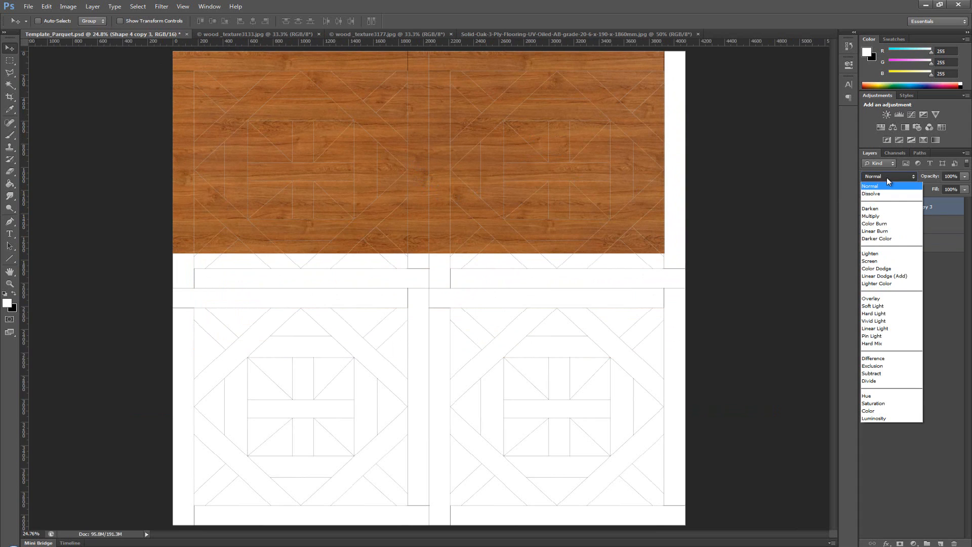
pyautogui.click(889, 210)
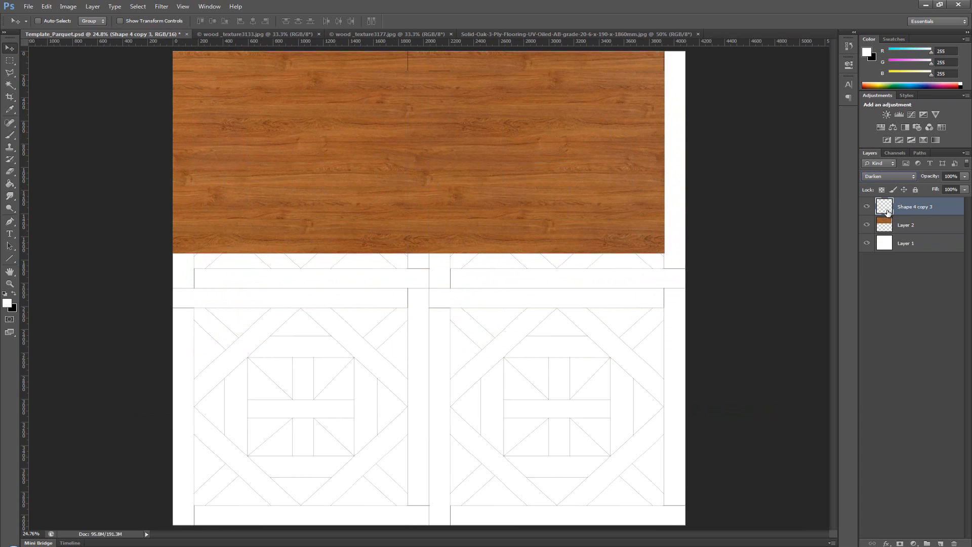
pyautogui.click(889, 177)
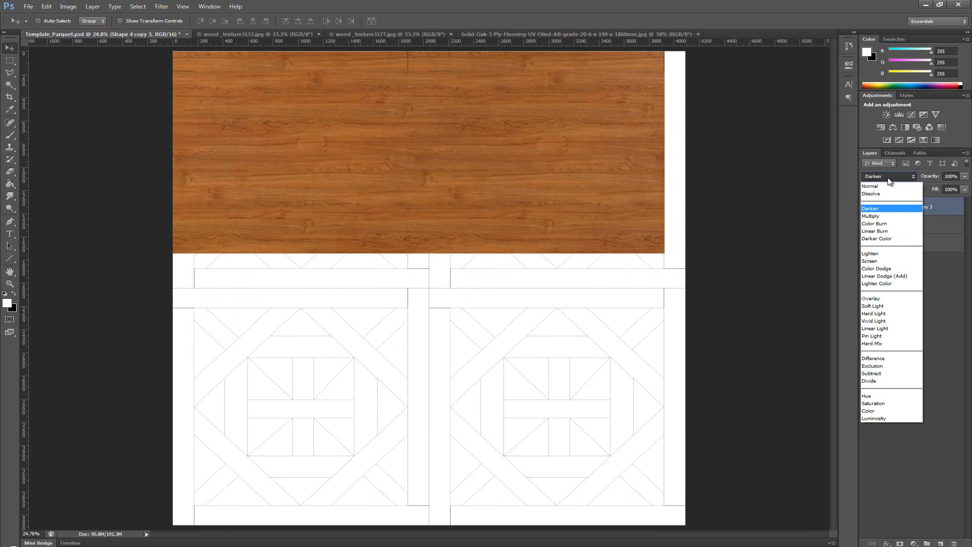
pyautogui.click(886, 186)
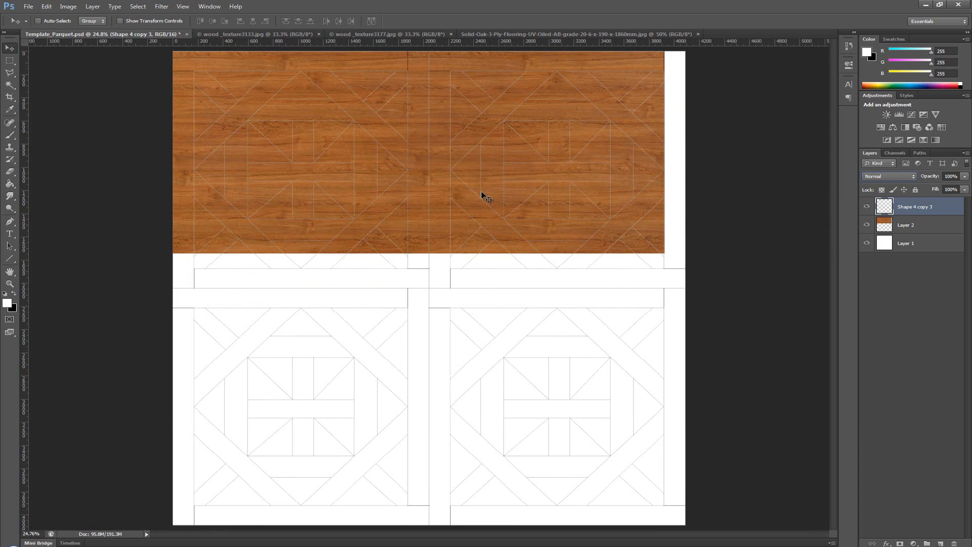
# Turn the parquet line layer Shape 4 copy 3 black with Hue/Saturation at a lightness of -100.
pyautogui.press('z')
pyautogui.click(398, 191)
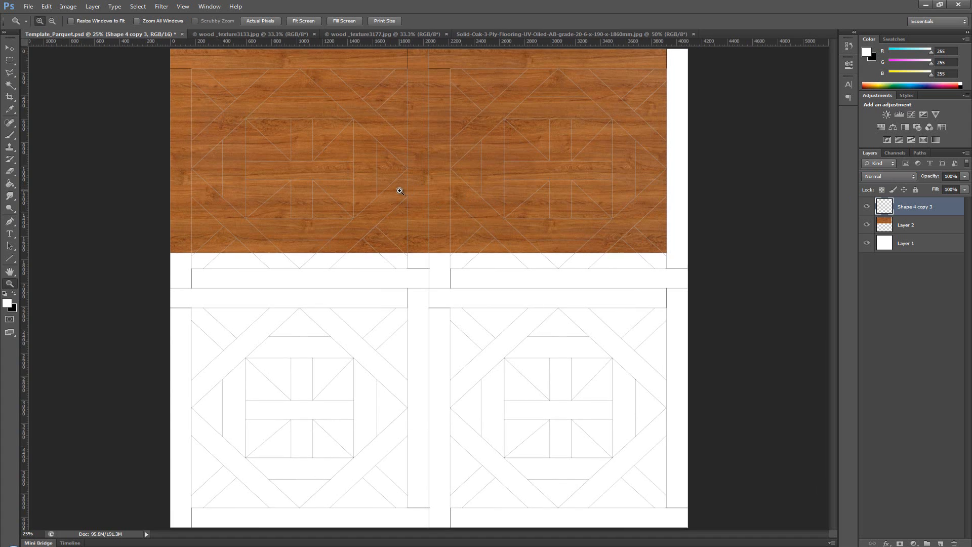
pyautogui.click(400, 190)
pyautogui.click(400, 191)
pyautogui.click(399, 191)
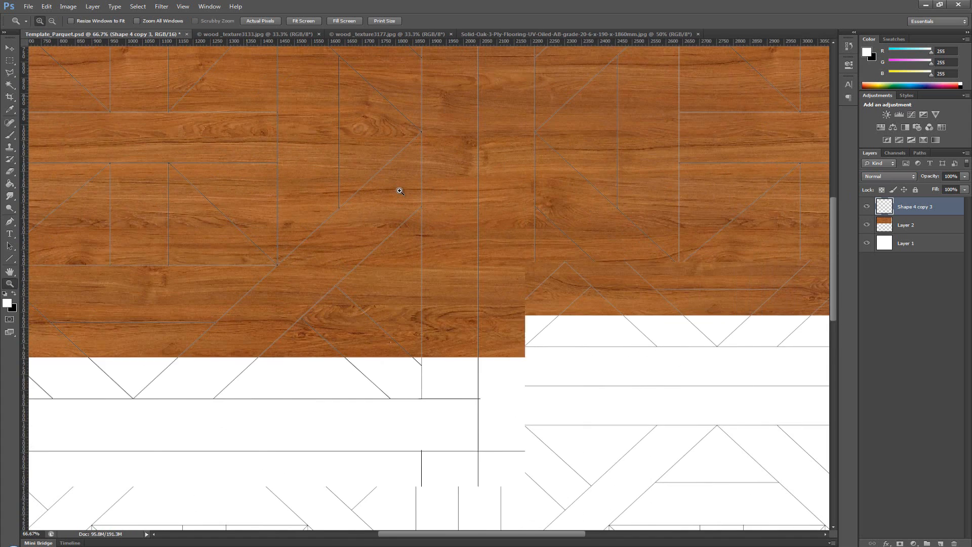
pyautogui.click(392, 180)
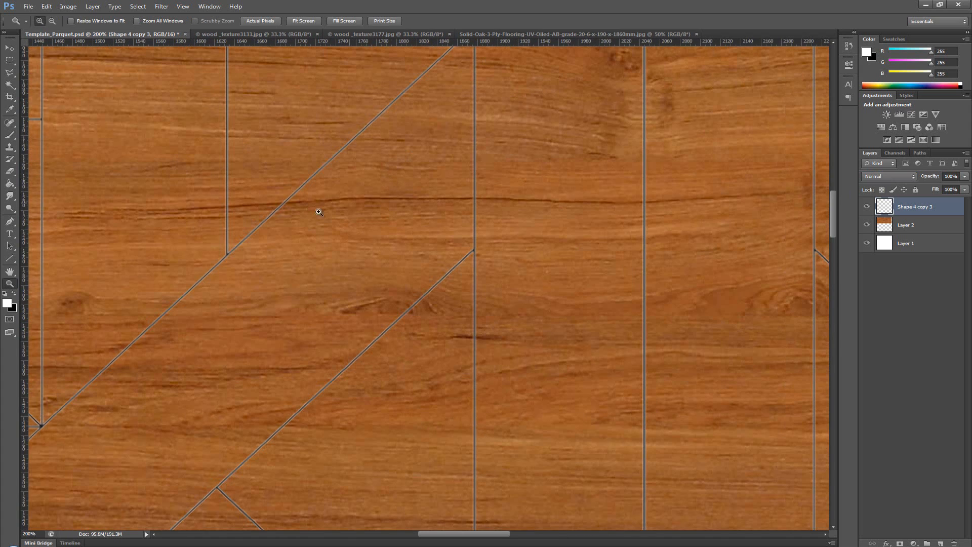
pyautogui.doubleClick(11, 272)
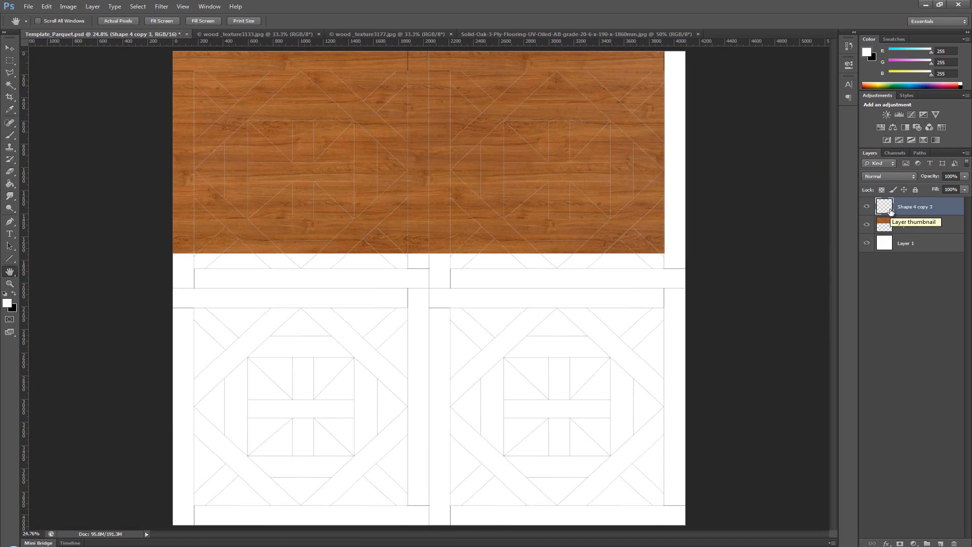
pyautogui.hotkey('ctrl', 'u')
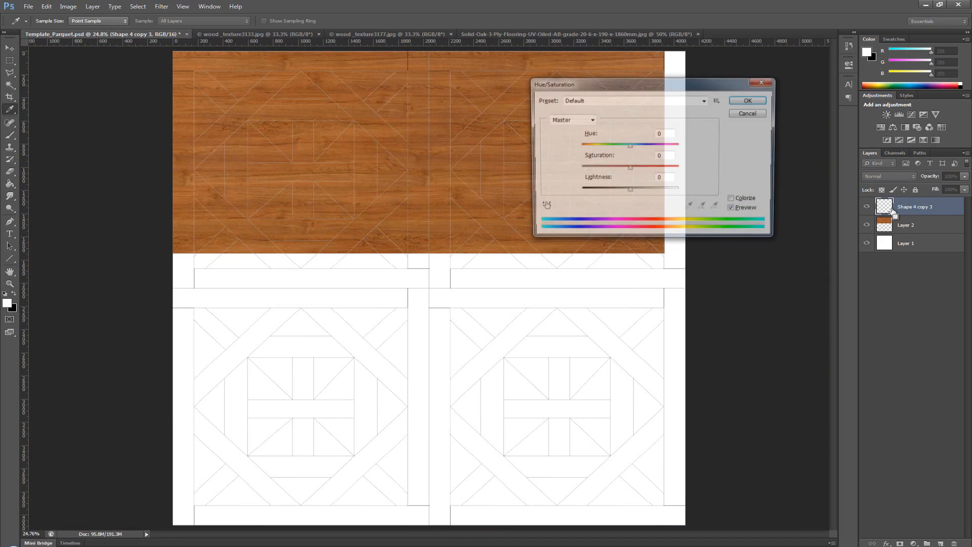
pyautogui.moveTo(624, 192); pyautogui.dragTo(546, 190)
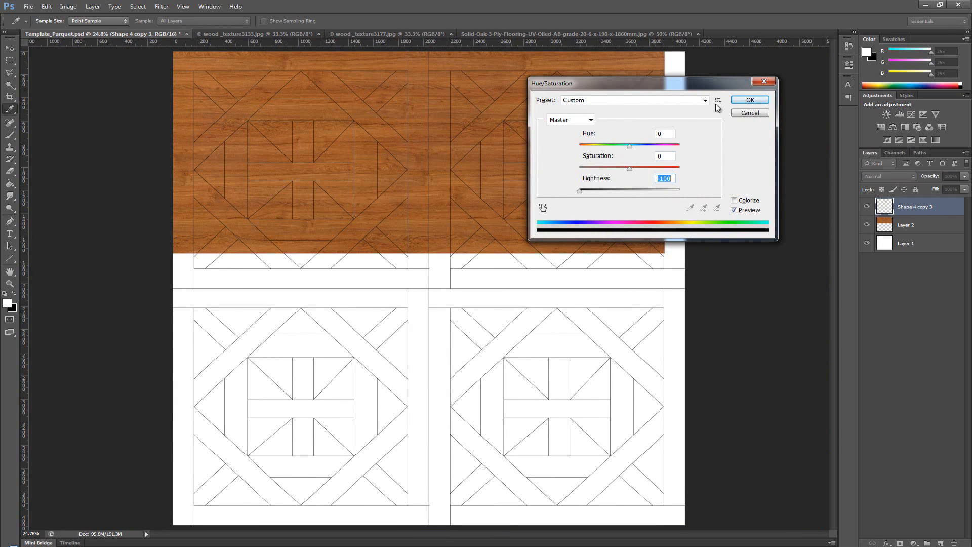
pyautogui.click(750, 100)
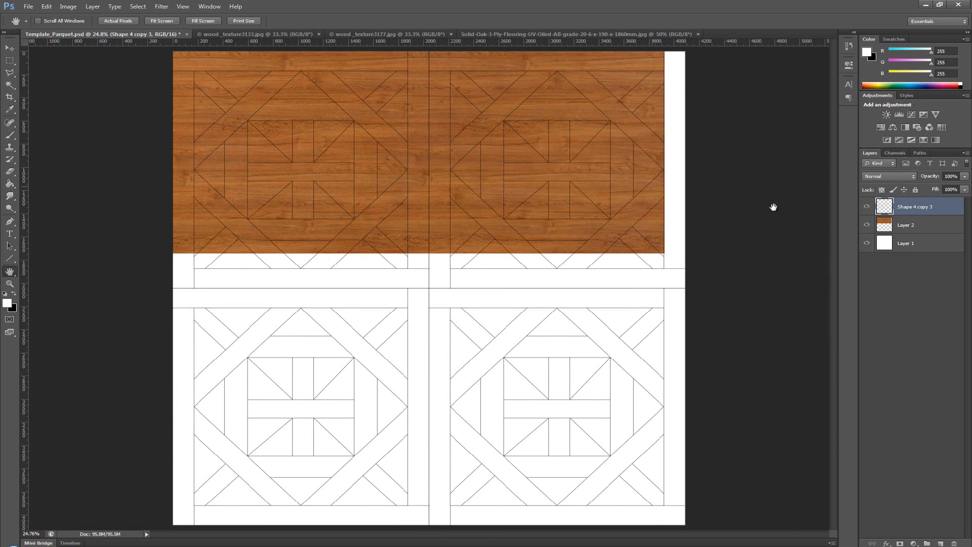
# Scale the wood texture on Layer 2 proportionally to about 4094 × 1819 px so it spans the canvas width.
pyautogui.click(895, 226)
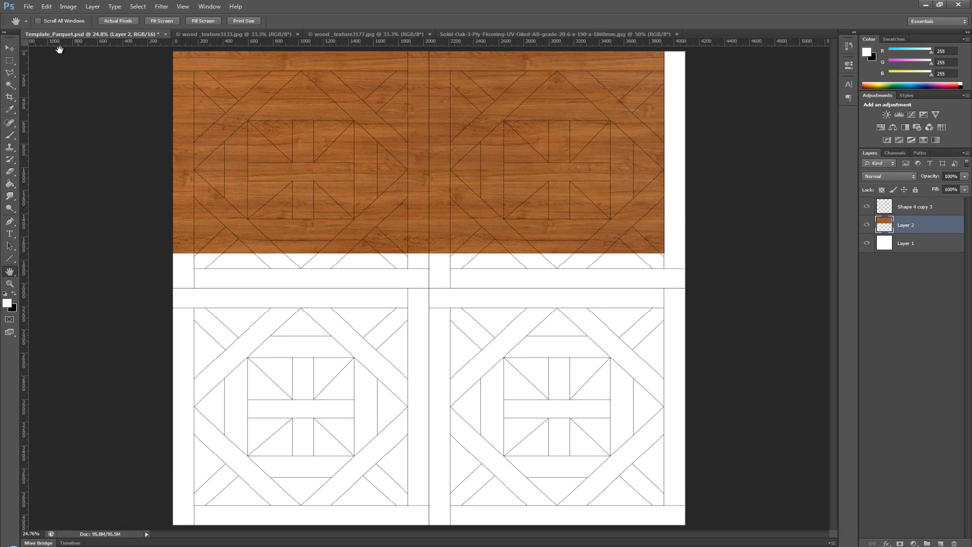
pyautogui.click(11, 50)
pyautogui.hotkey('ctrl', 't')
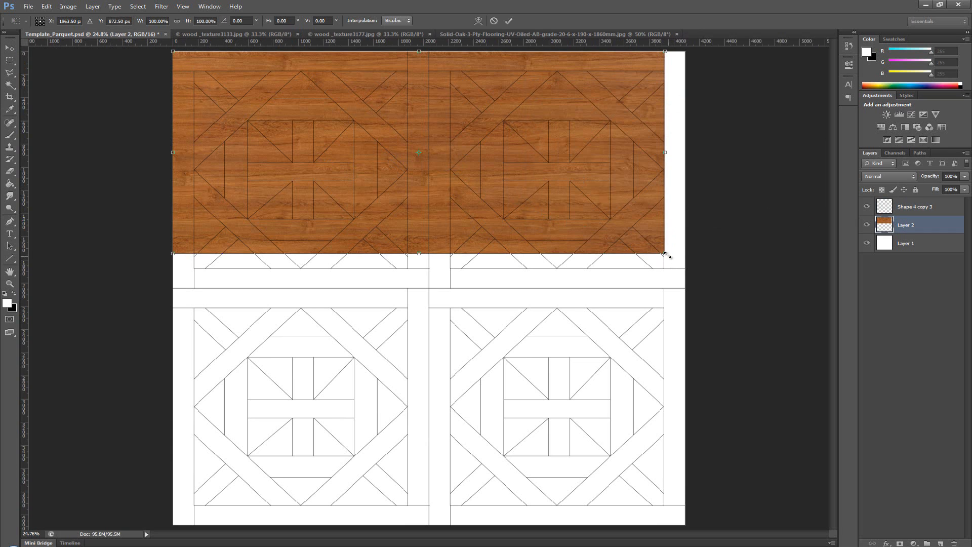
pyautogui.moveTo(666, 255); pyautogui.dragTo(688, 263)
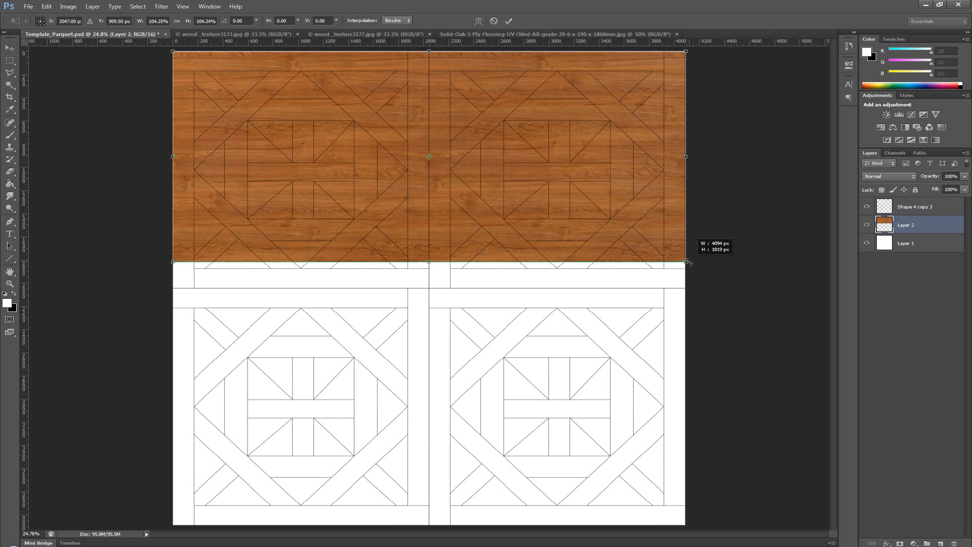
pyautogui.press('Return')
# Duplicate the wood layer twice downward to cover the rest of the canvas and merge the three wood layers.
pyautogui.moveTo(506, 188); pyautogui.dragTo(511, 360)
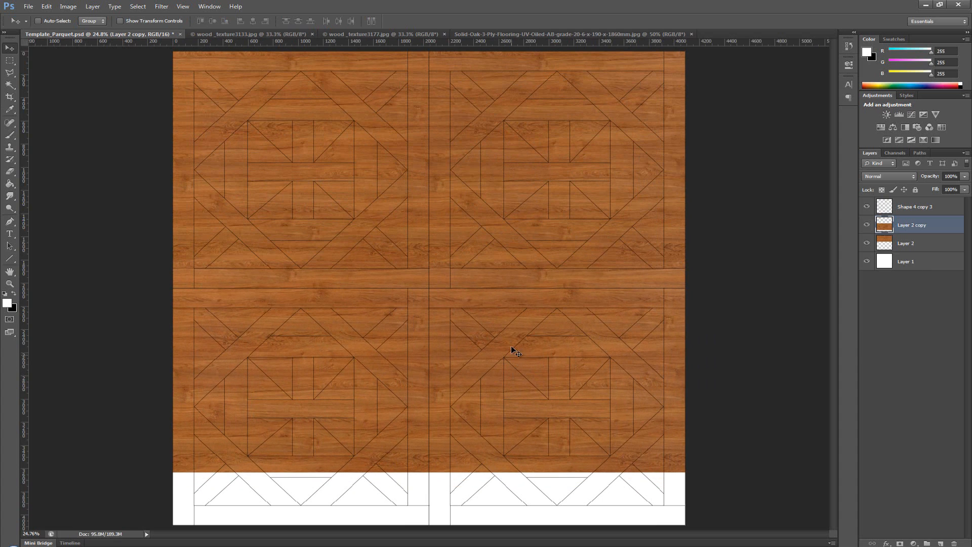
pyautogui.moveTo(496, 289); pyautogui.dragTo(488, 465)
pyautogui.keyDown('shift'); pyautogui.click(903, 260); pyautogui.keyUp('shift')
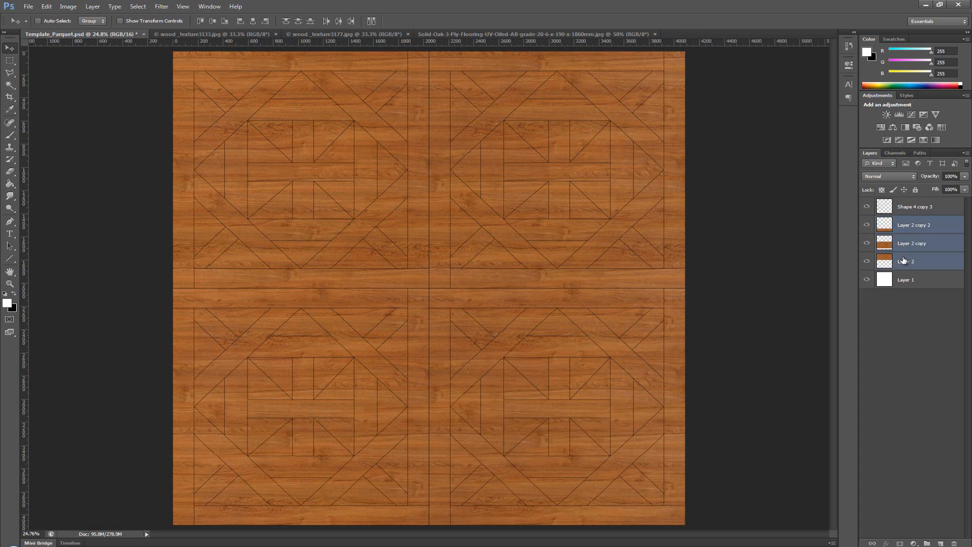
pyautogui.hotkey('ctrl', 'e')
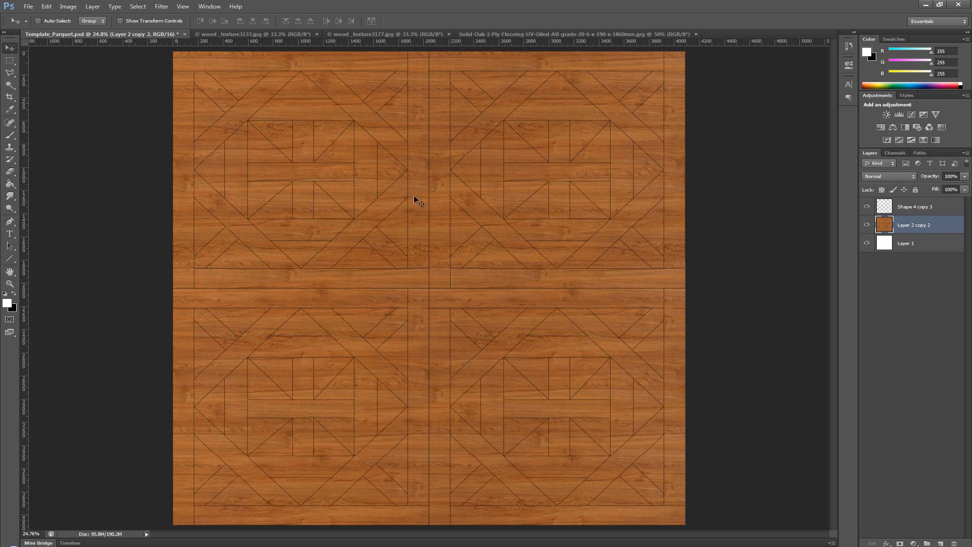
# Trim the merged wood to the canvas by copying a full-canvas selection to a new layer and deleting the oversized original layer.
pyautogui.moveTo(518, 202); pyautogui.dragTo(485, 246)
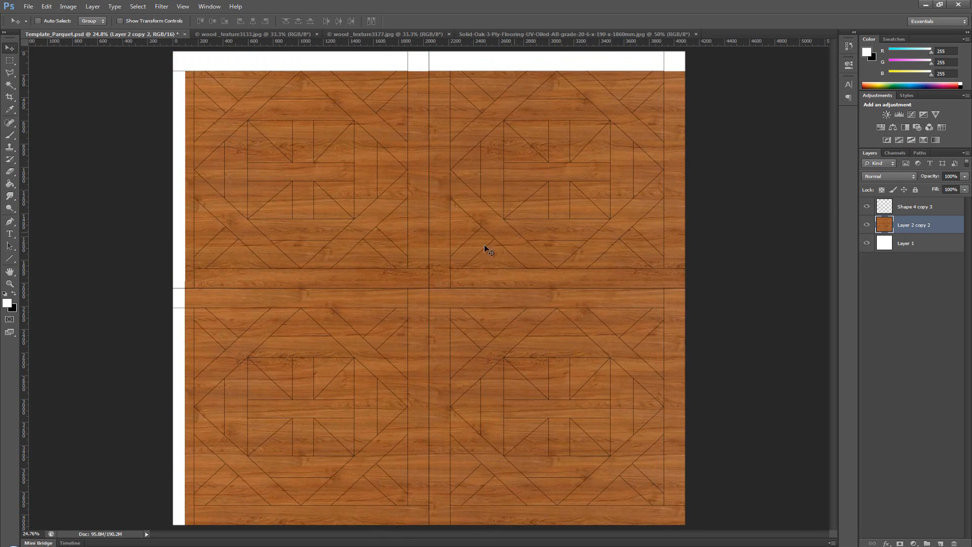
pyautogui.hotkey('ctrl', 'z')
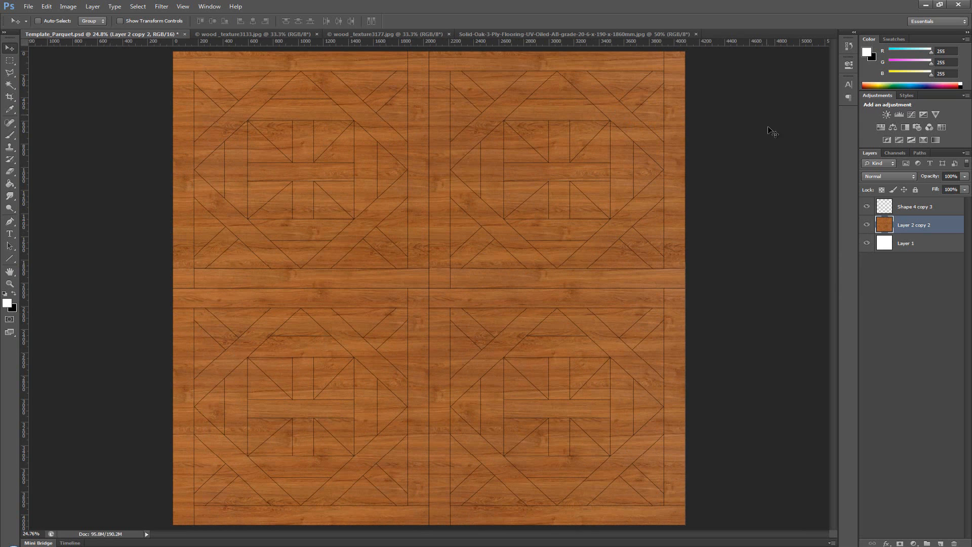
pyautogui.press('m')
pyautogui.moveTo(168, 47); pyautogui.dragTo(926, 537)
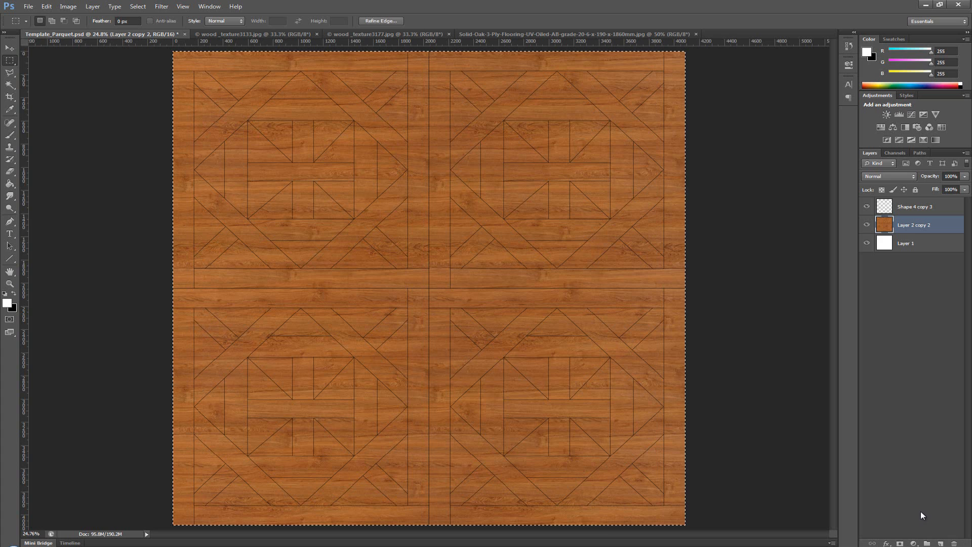
pyautogui.hotkey('ctrl', 'j')
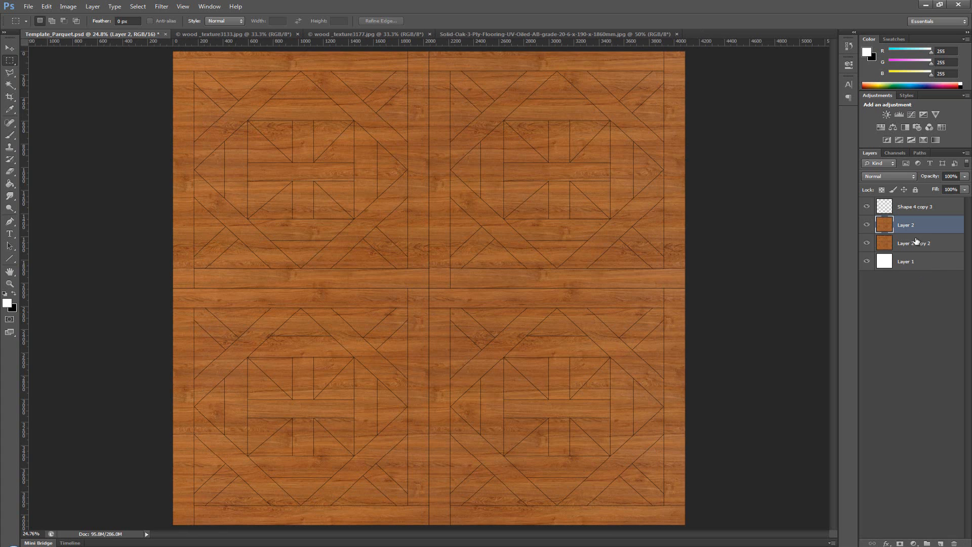
pyautogui.click(891, 246)
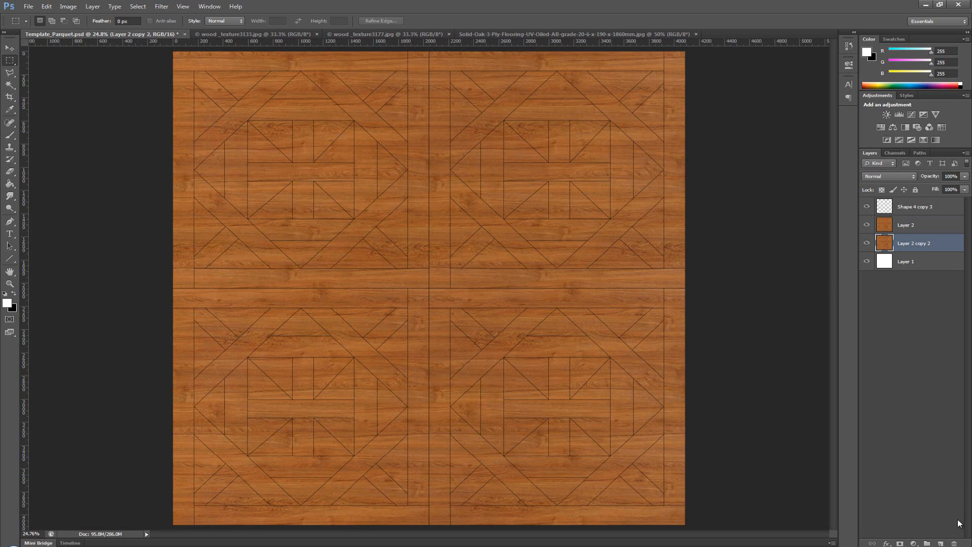
pyautogui.click(954, 543)
pyautogui.click(470, 201)
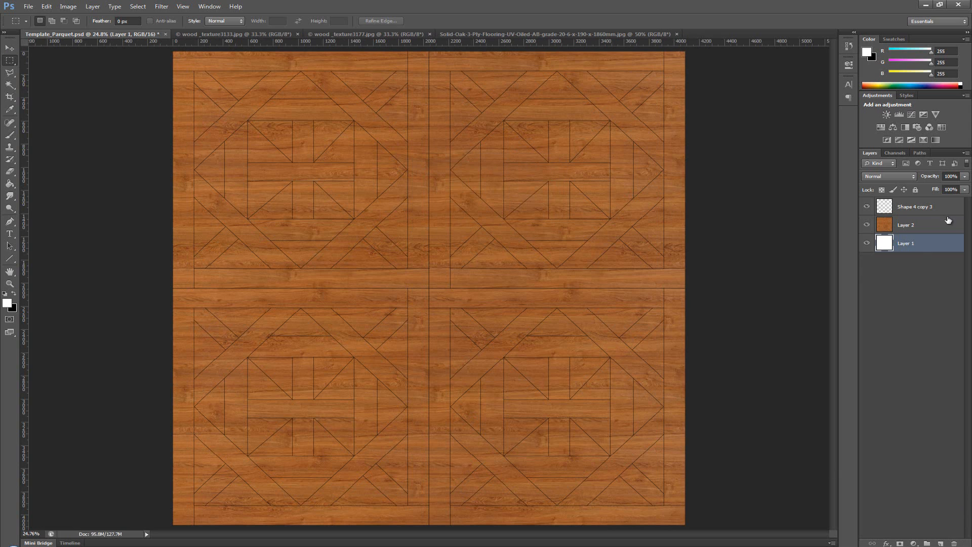
pyautogui.click(911, 225)
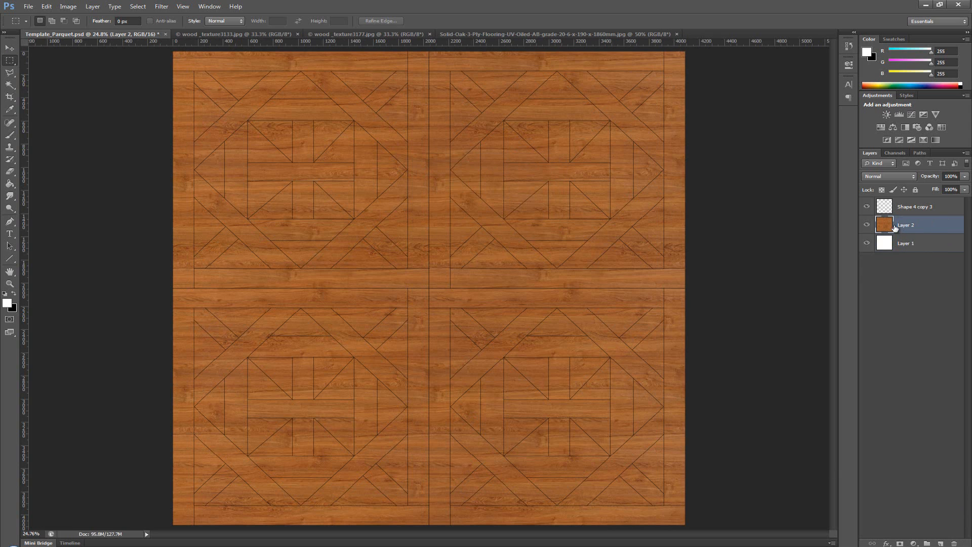
# Rename the parquet line layer Shape 4 copy 3 as Lines.
pyautogui.click(886, 210)
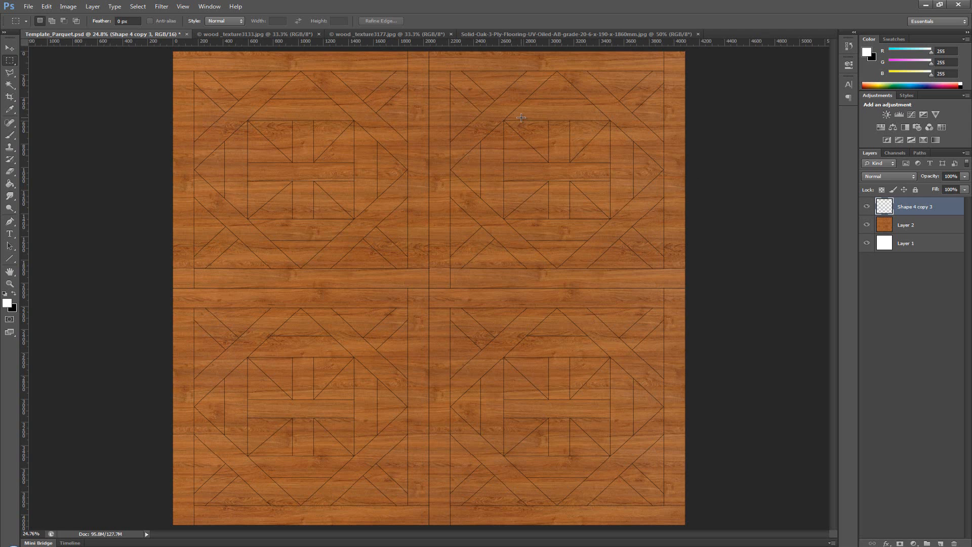
pyautogui.press('z')
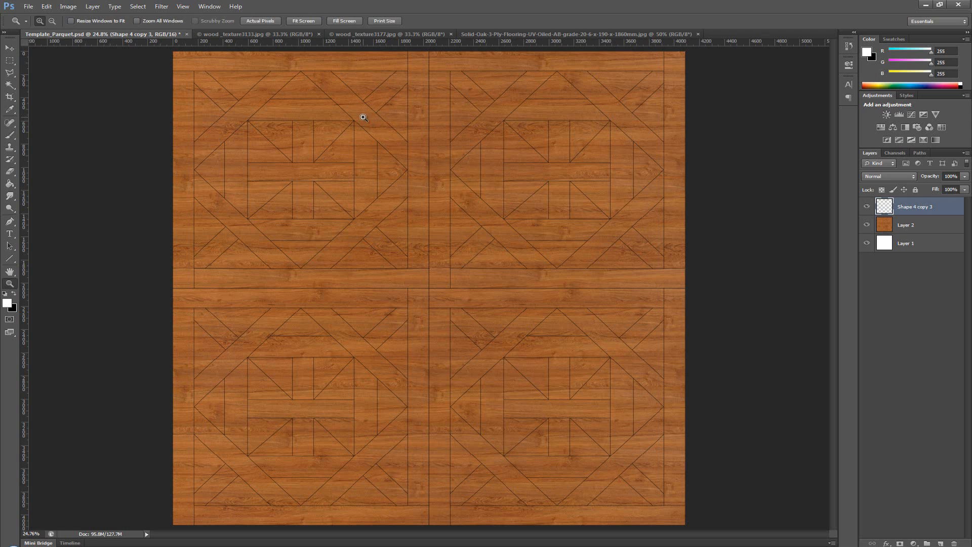
pyautogui.click(363, 129)
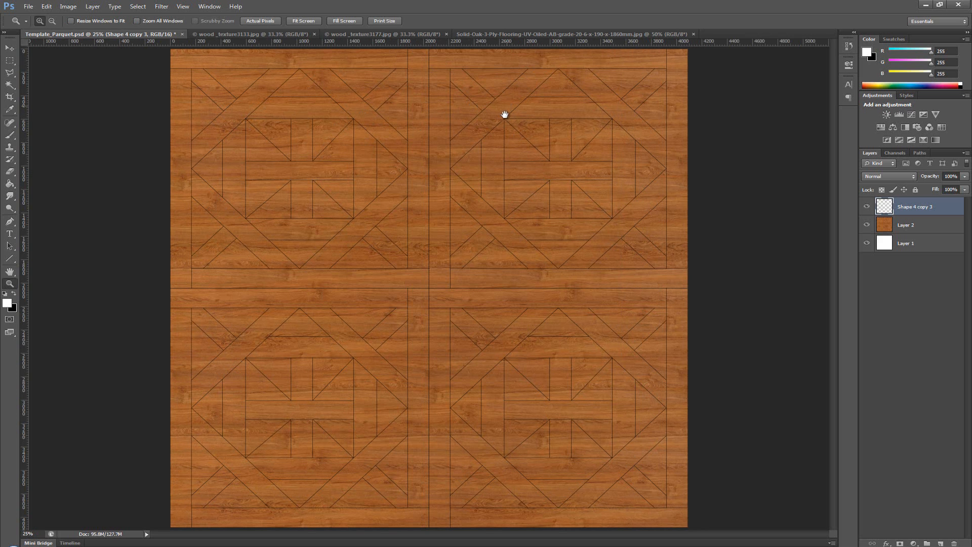
pyautogui.click(463, 124)
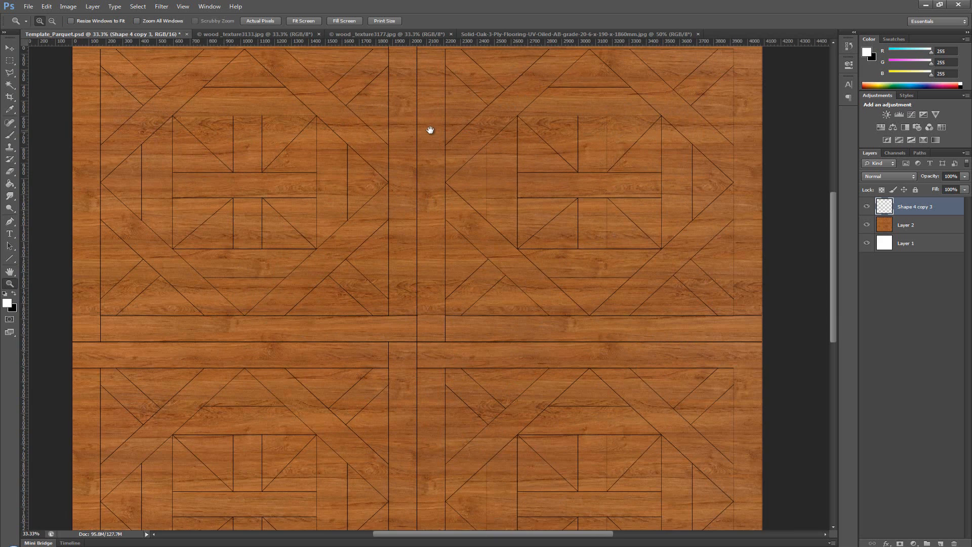
pyautogui.moveTo(430, 130); pyautogui.dragTo(435, 187)
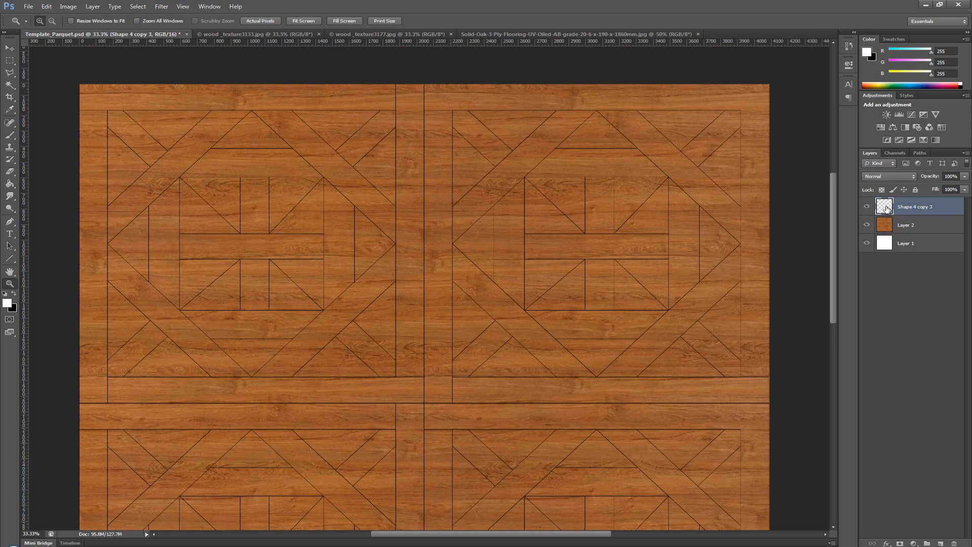
pyautogui.doubleClick(912, 208)
pyautogui.write('Linesw')
pyautogui.press('Return')
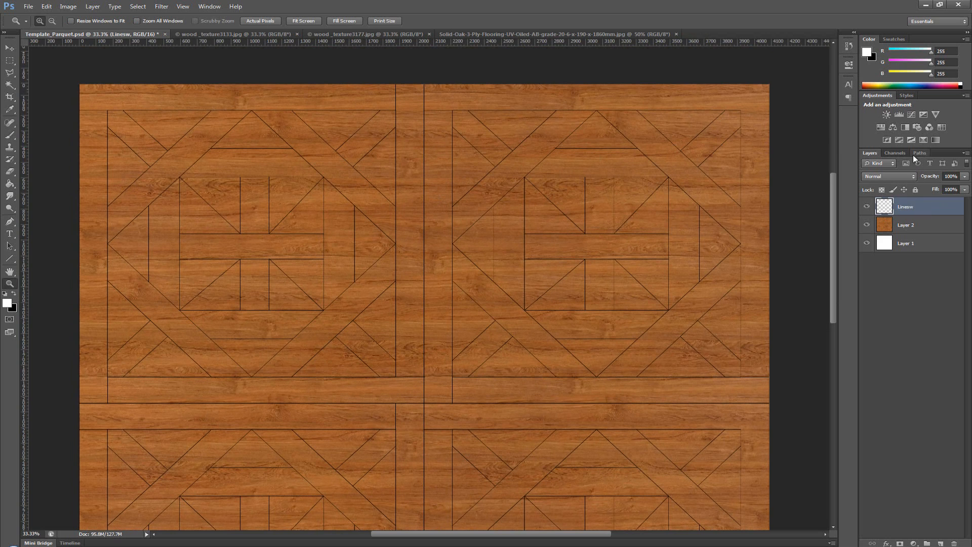
pyautogui.doubleClick(909, 208)
pyautogui.press('BackSpace')
pyautogui.press('Return')
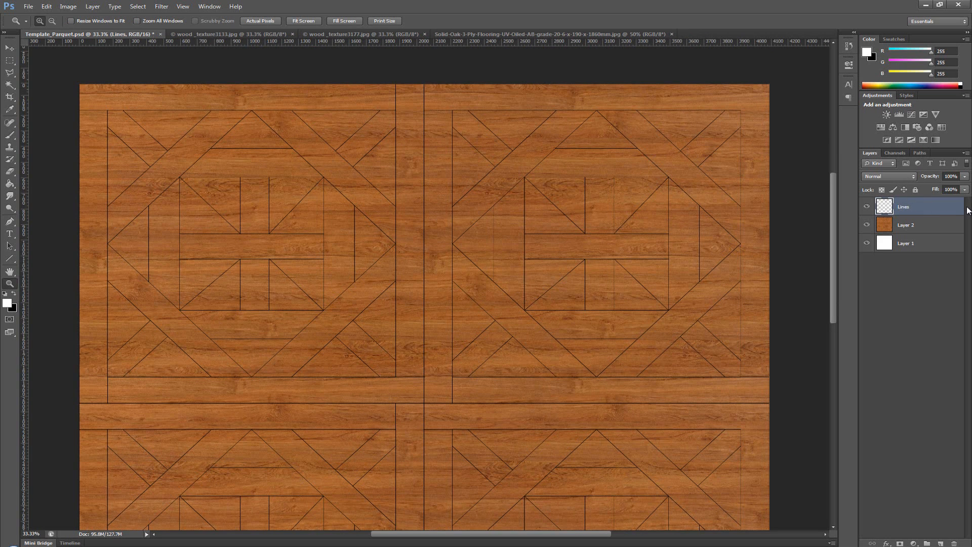
# With the Magic Wand on the Lines layer, select both upper tiles' top planks, the plank below the upper-left tile and the lower-right tile's top plank.
pyautogui.click(9, 84)
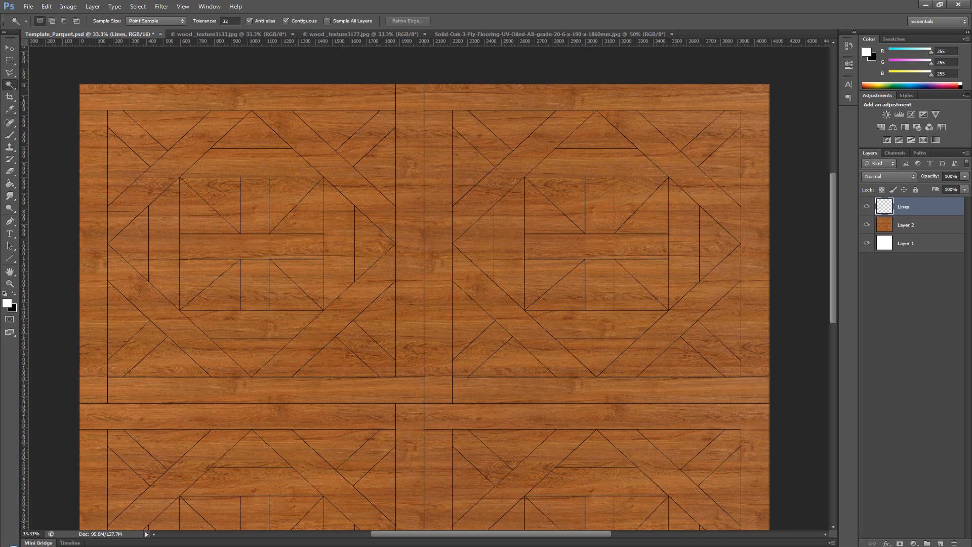
pyautogui.click(248, 87)
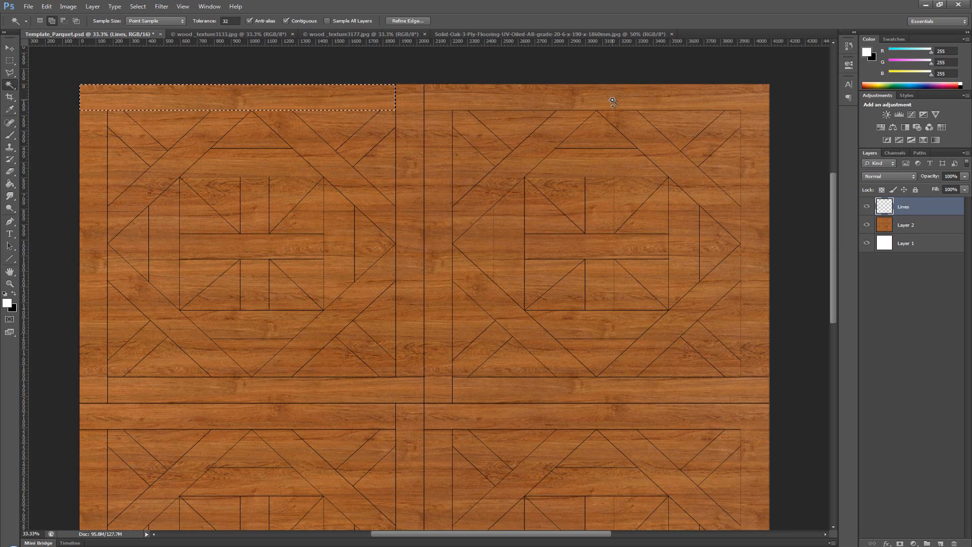
pyautogui.keyDown('shift'); pyautogui.click(586, 102); pyautogui.keyUp('shift')
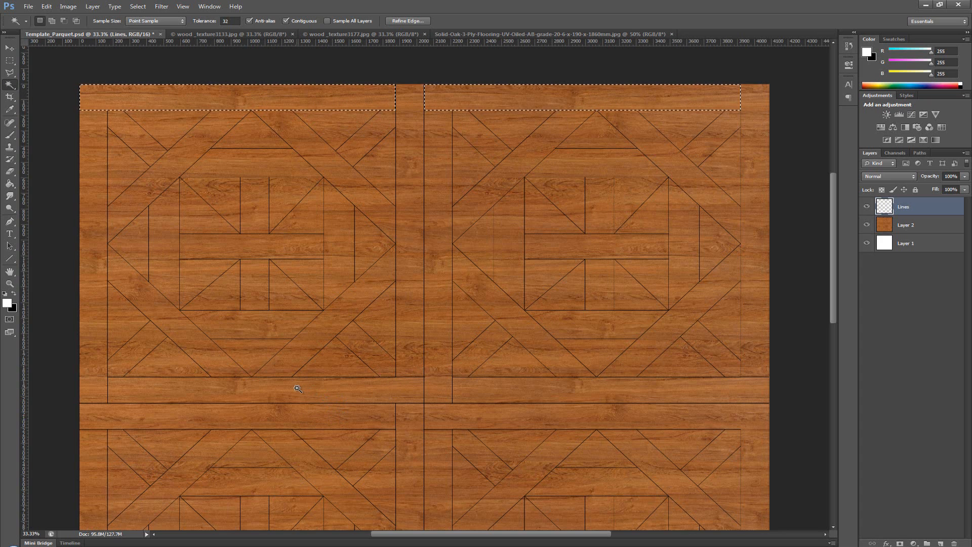
pyautogui.keyDown('shift'); pyautogui.click(245, 390); pyautogui.keyUp('shift')
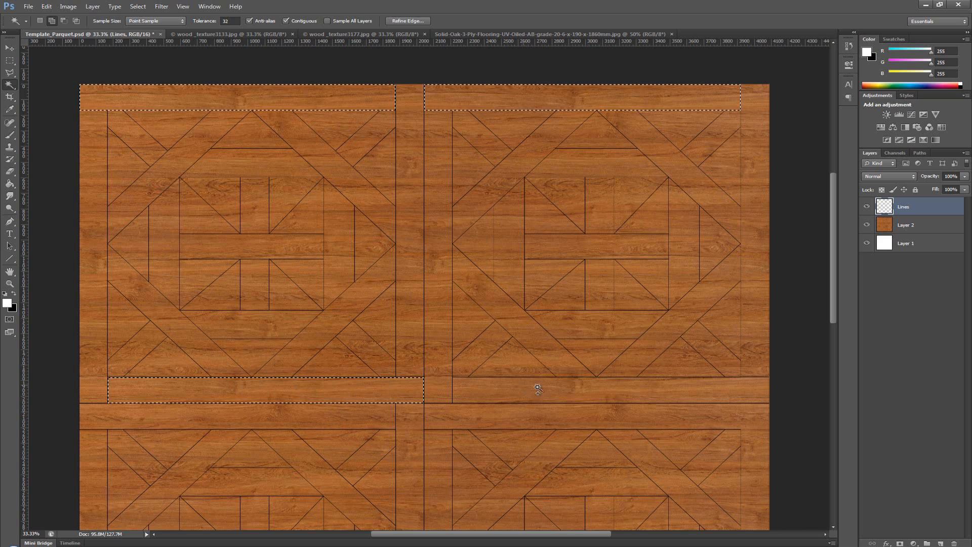
pyautogui.keyDown('shift'); pyautogui.click(602, 414); pyautogui.keyUp('shift')
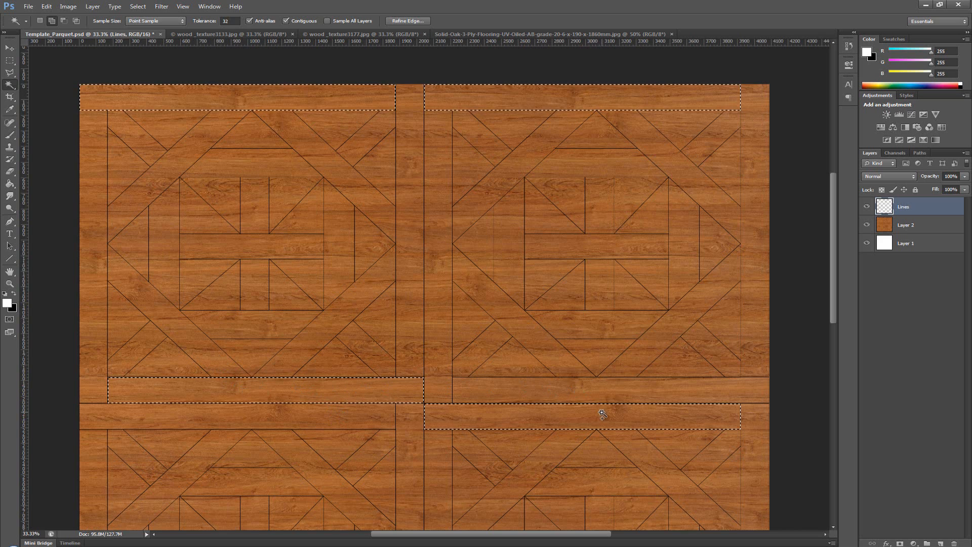
# Add the central horizontal bars and the trapezoids above and below the inner squares of both upper tiles to the selection.
pyautogui.click(606, 248)
pyautogui.click(293, 248)
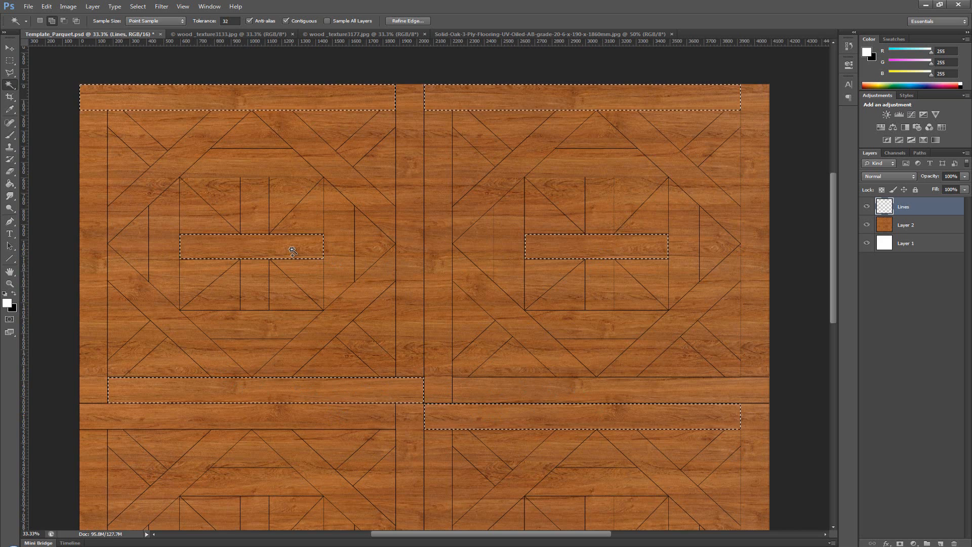
pyautogui.click(254, 326)
pyautogui.click(253, 163)
pyautogui.click(628, 167)
pyautogui.click(608, 324)
# Add the central horizontal bars and the trapezoids above and below the inner squares of both lower tiles to the selection.
pyautogui.moveTo(554, 383); pyautogui.dragTo(566, 145)
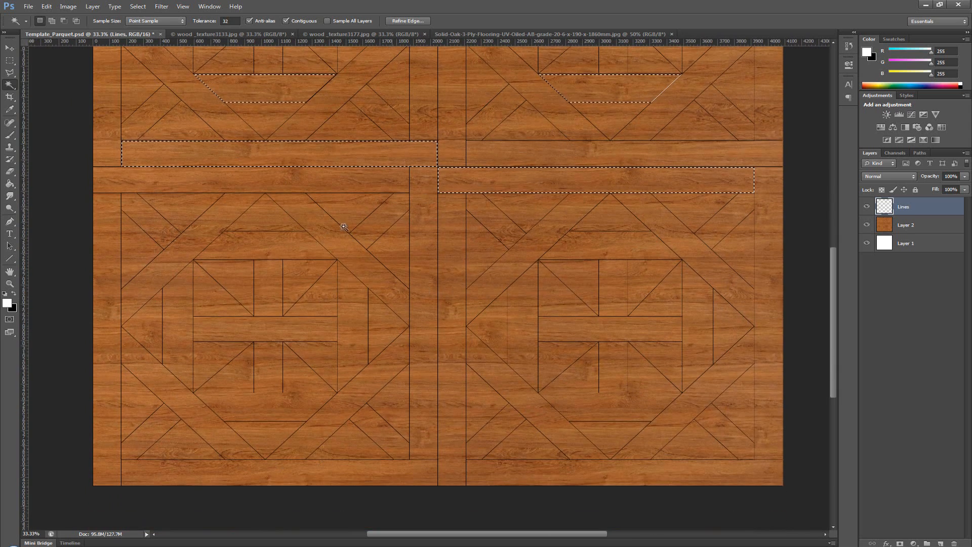
pyautogui.keyDown('shift'); pyautogui.click(282, 244); pyautogui.keyUp('shift')
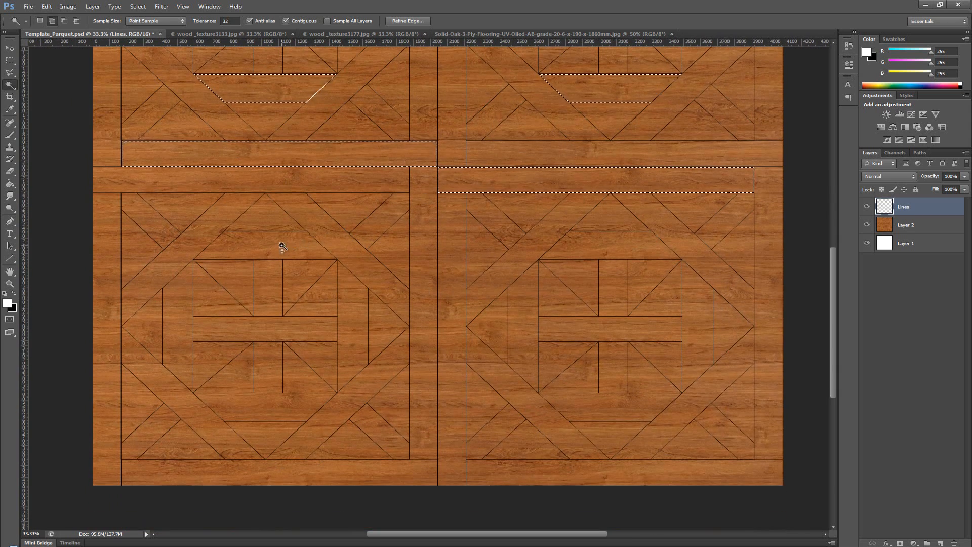
pyautogui.click(281, 327)
pyautogui.click(582, 330)
pyautogui.click(597, 417)
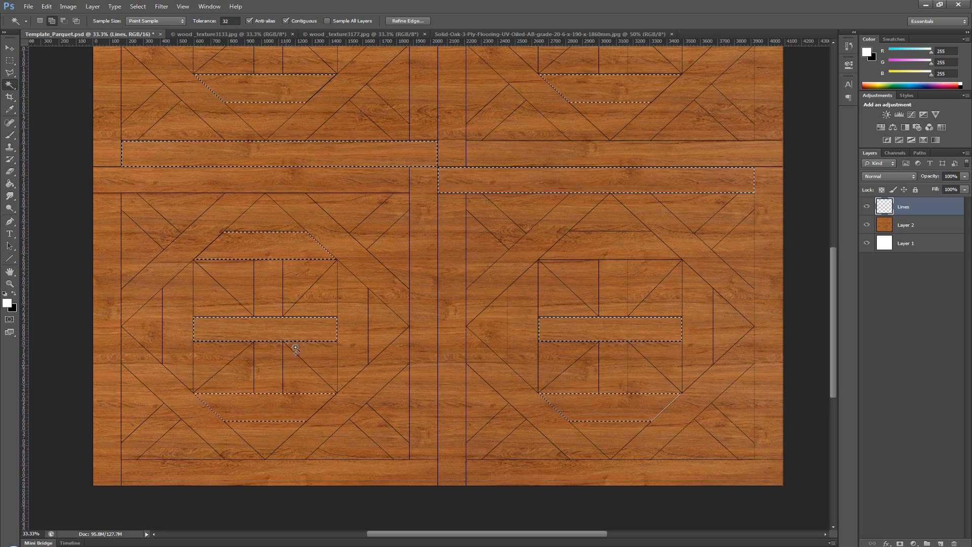
pyautogui.click(262, 406)
pyautogui.click(610, 246)
# Add the bottom horizontal planks beneath both lower tiles to the selection.
pyautogui.moveTo(575, 130); pyautogui.dragTo(513, 98)
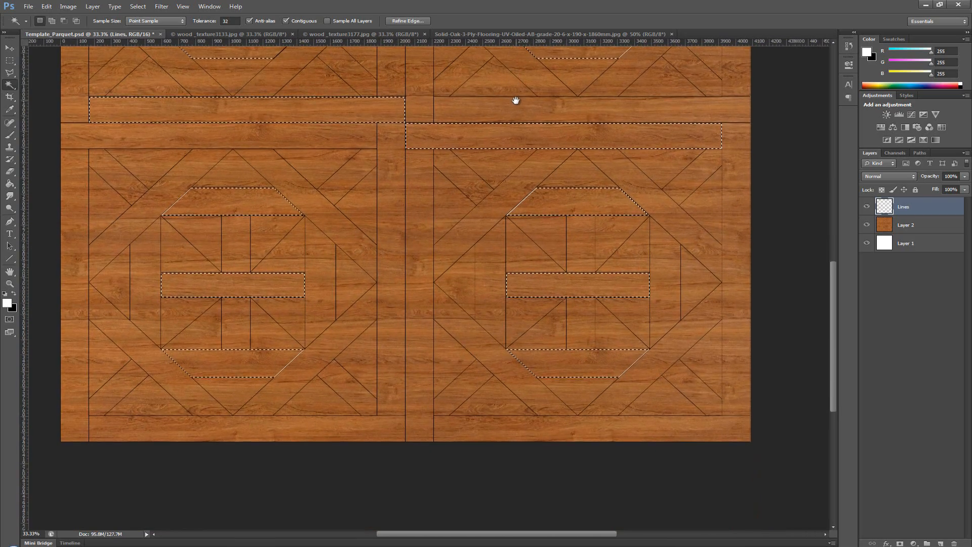
pyautogui.keyDown('shift'); pyautogui.click(322, 425); pyautogui.keyUp('shift')
pyautogui.keyDown('shift'); pyautogui.click(539, 425); pyautogui.keyUp('shift')
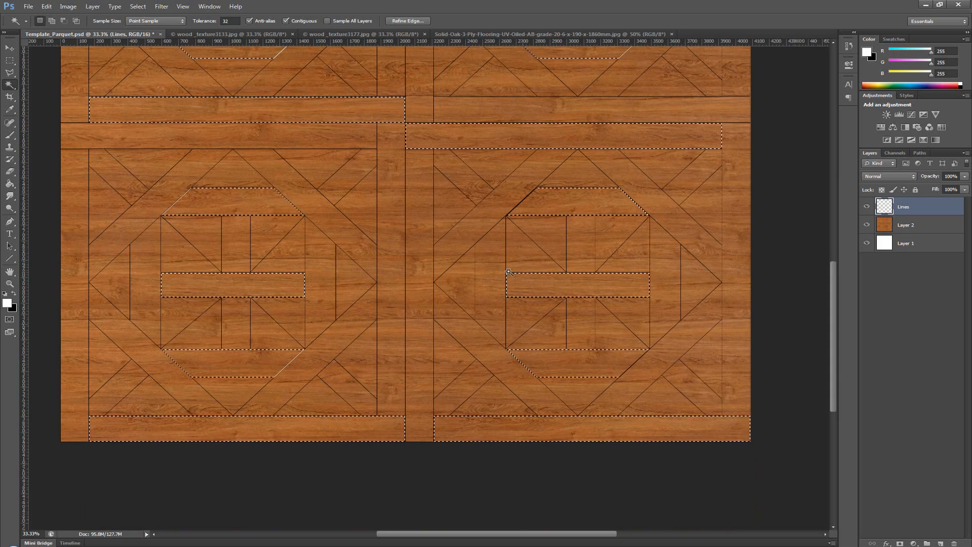
# Add a layer mask to Layer 2 from the selected pieces so the wood fills only those shapes.
pyautogui.moveTo(492, 140); pyautogui.dragTo(502, 393)
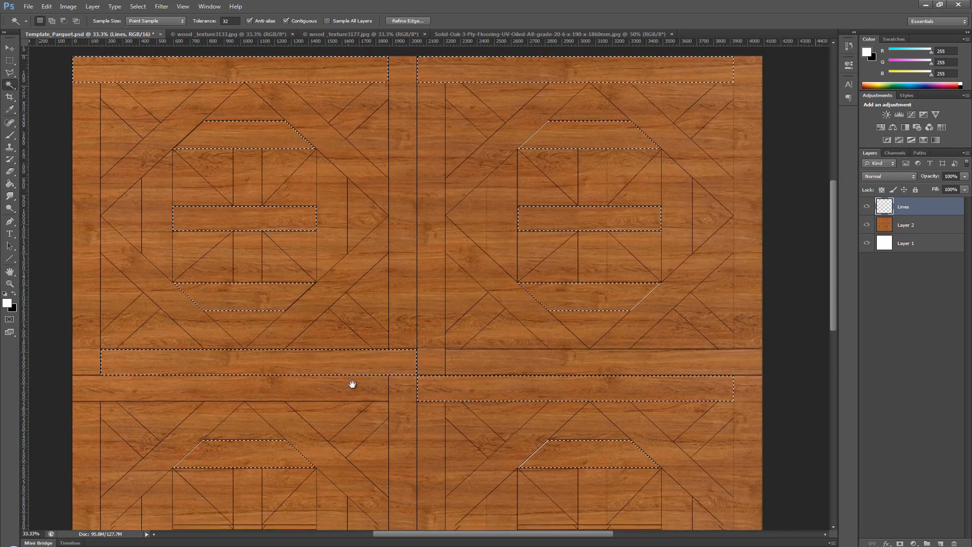
pyautogui.moveTo(352, 383); pyautogui.dragTo(347, 234)
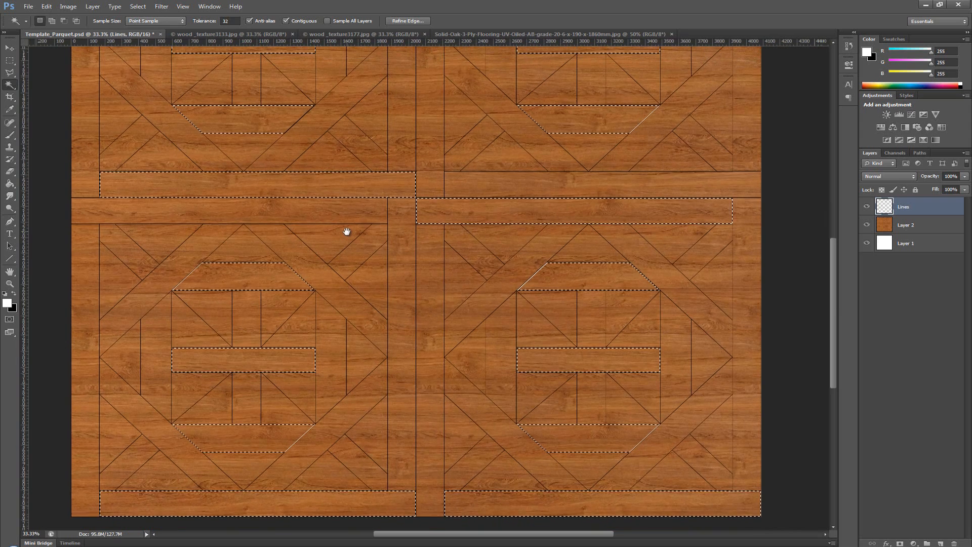
pyautogui.click(892, 227)
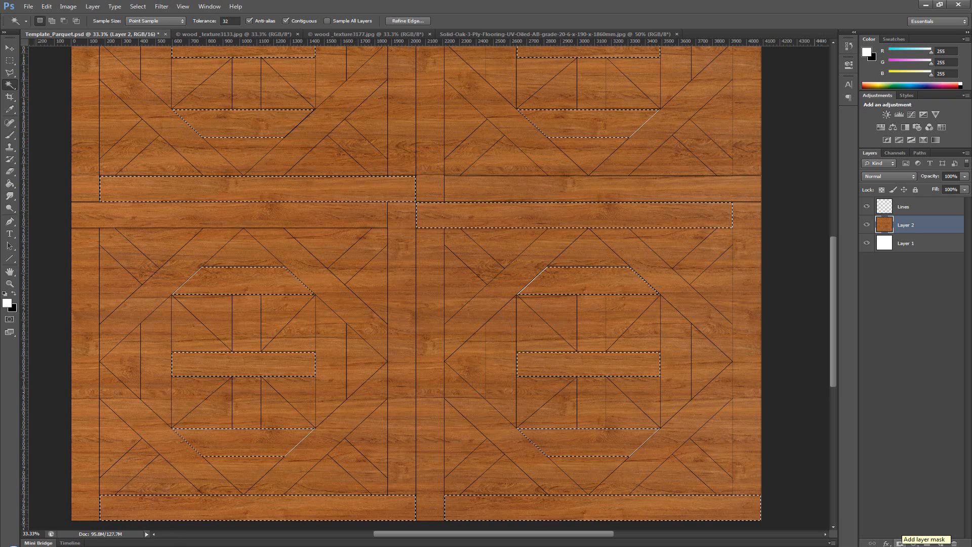
pyautogui.click(900, 542)
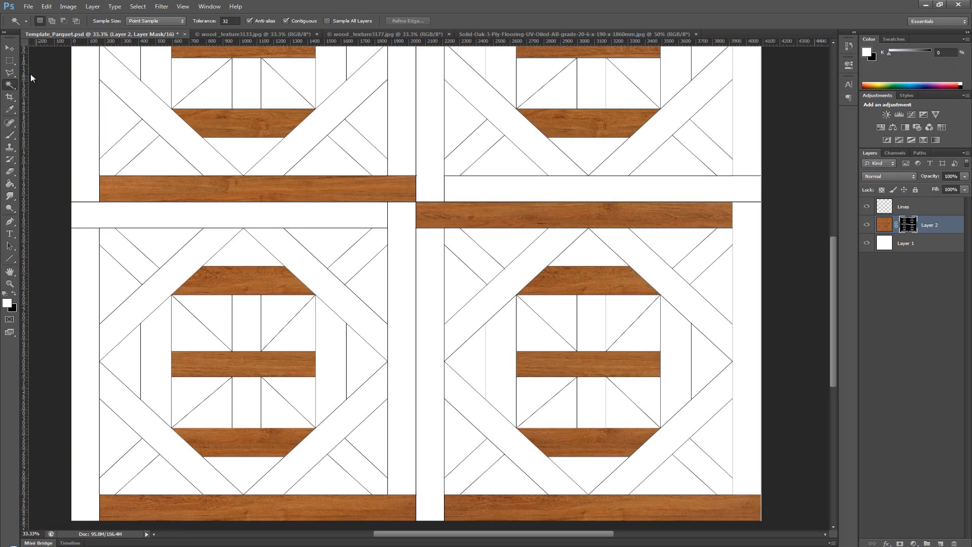
# Duplicate the masked Layer 2 and delete the copy's layer mask without applying it.
pyautogui.click(10, 61)
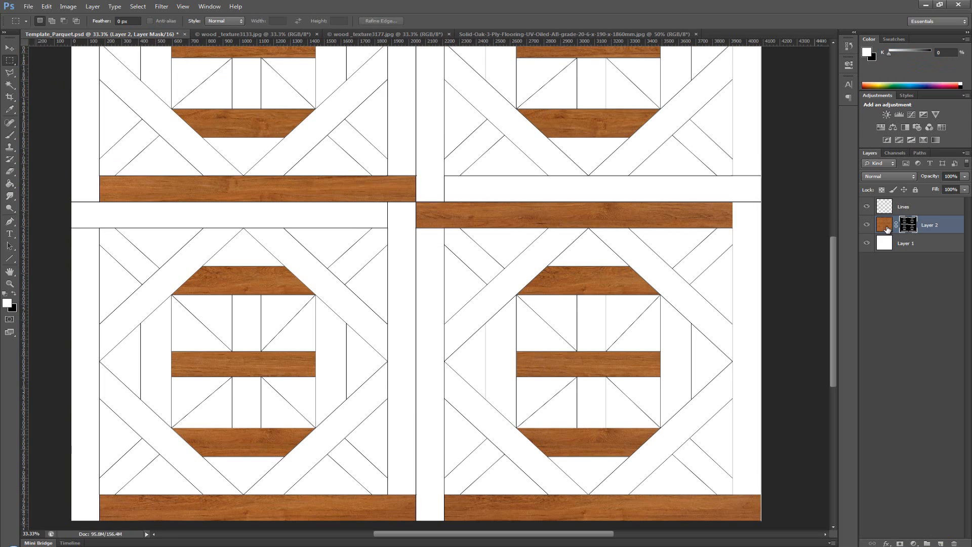
pyautogui.click(885, 228)
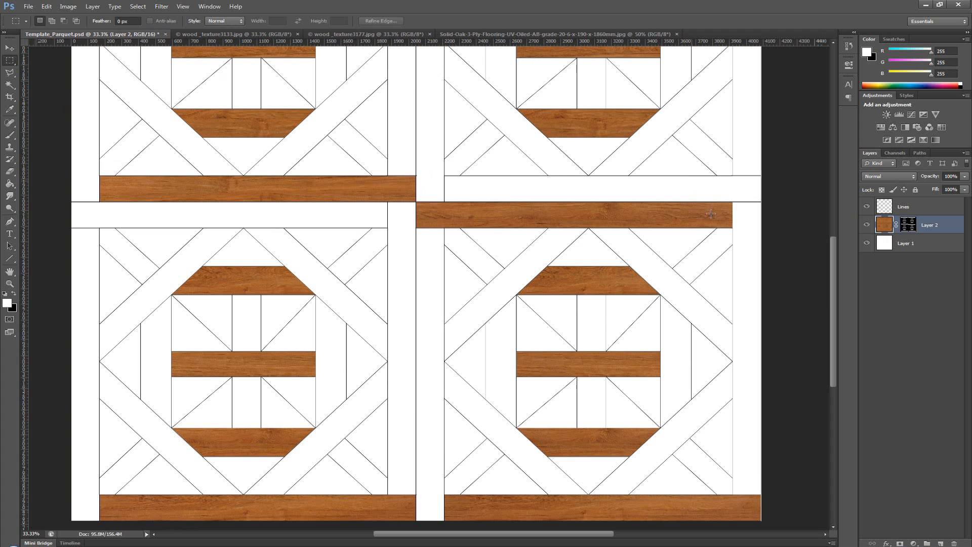
pyautogui.moveTo(412, 115); pyautogui.dragTo(452, 301)
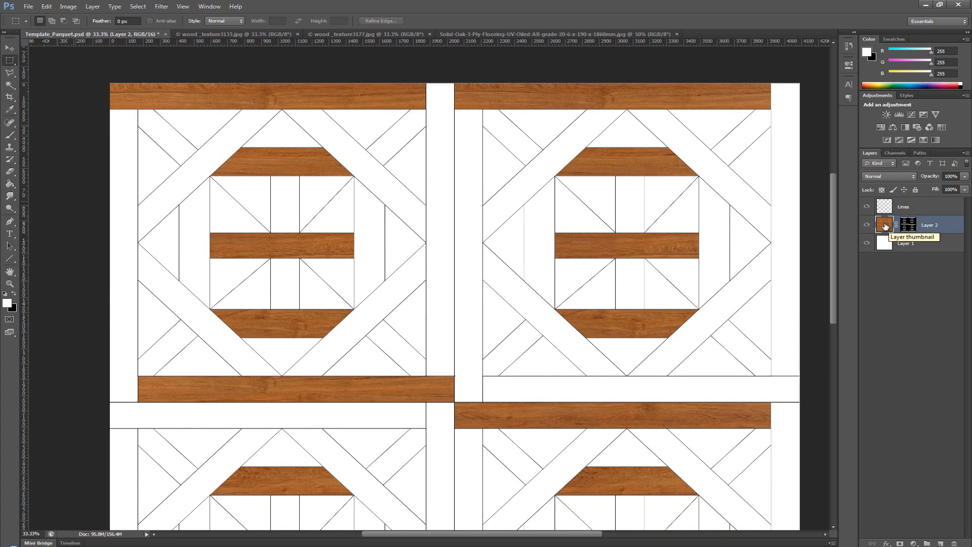
pyautogui.moveTo(885, 226); pyautogui.dragTo(887, 229)
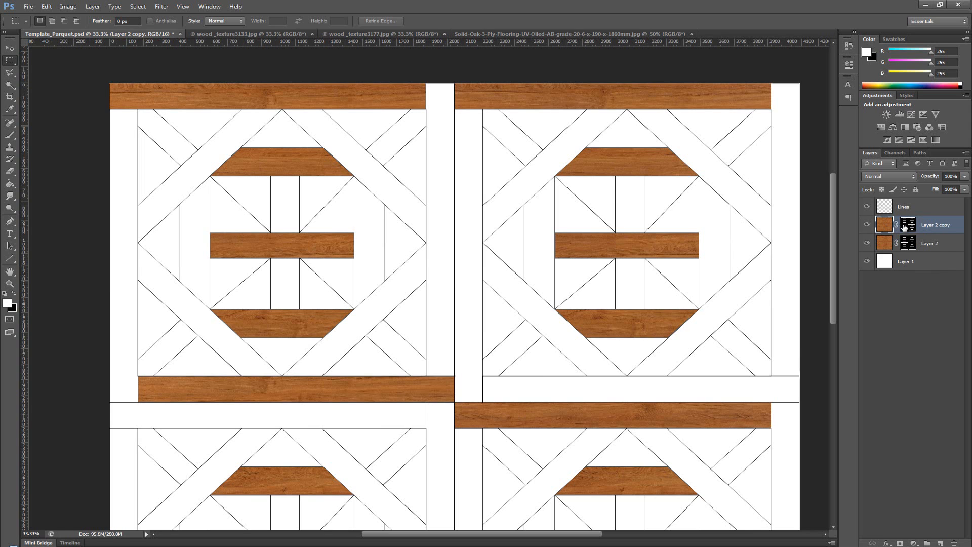
pyautogui.click(904, 227)
pyautogui.click(953, 543)
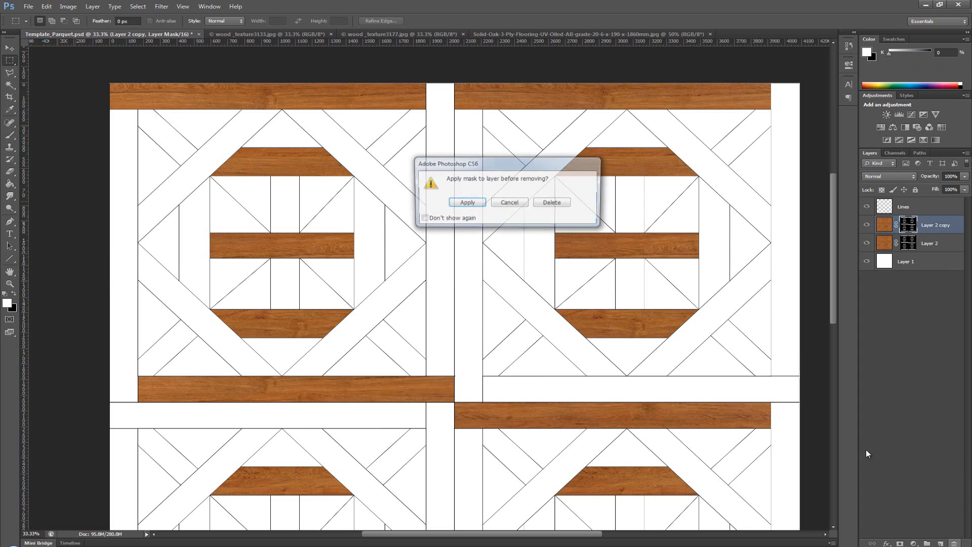
pyautogui.click(560, 205)
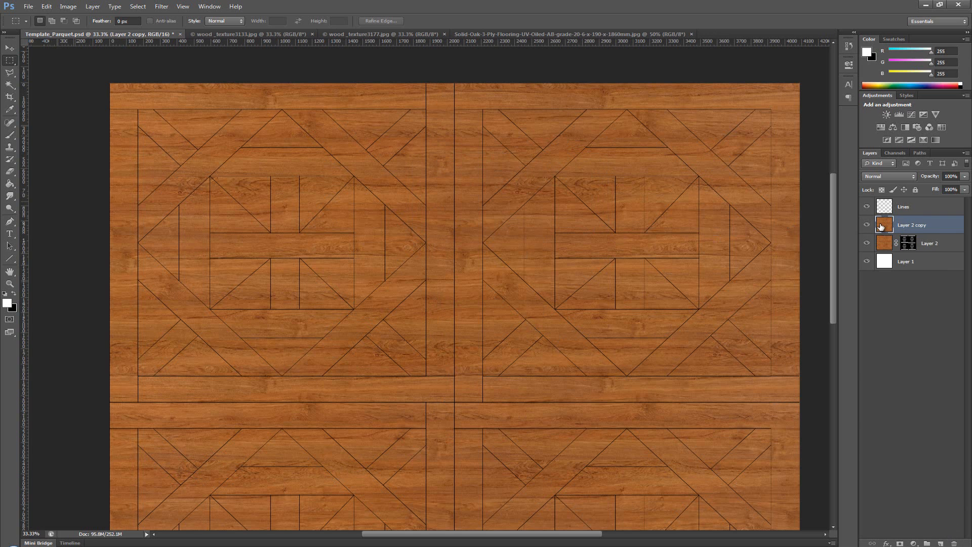
# Hide Layer 2 copy while keeping the masked Layer 2 shown.
pyautogui.moveTo(495, 232); pyautogui.dragTo(510, 206)
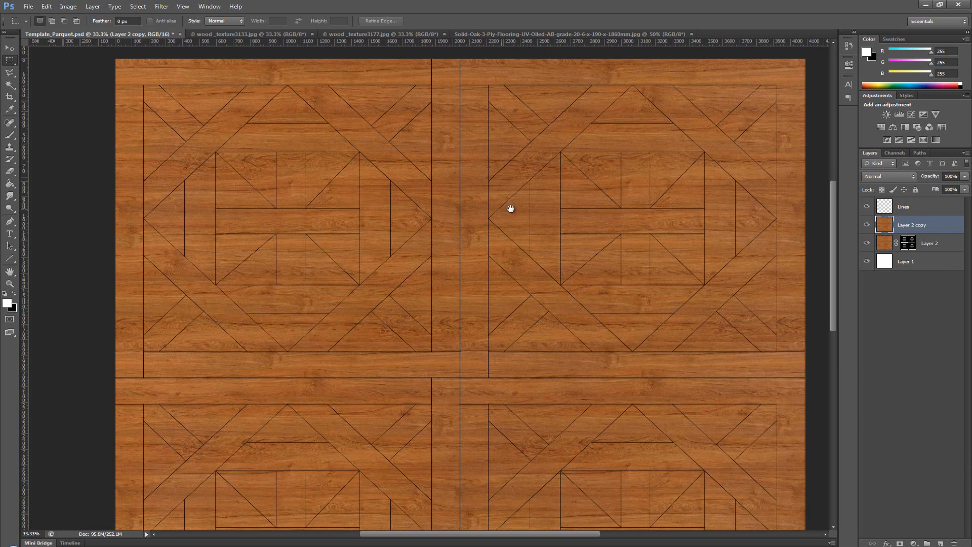
pyautogui.click(867, 227)
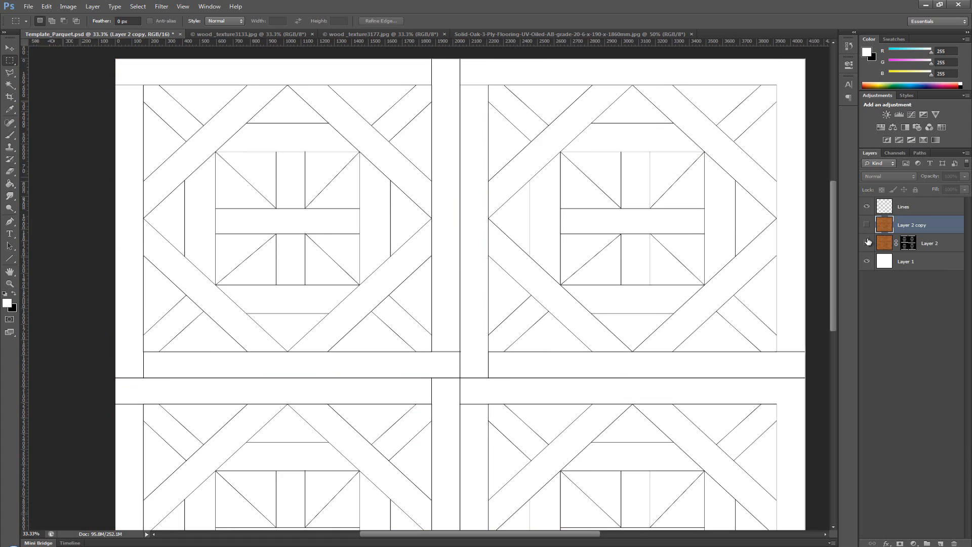
pyautogui.click(867, 243)
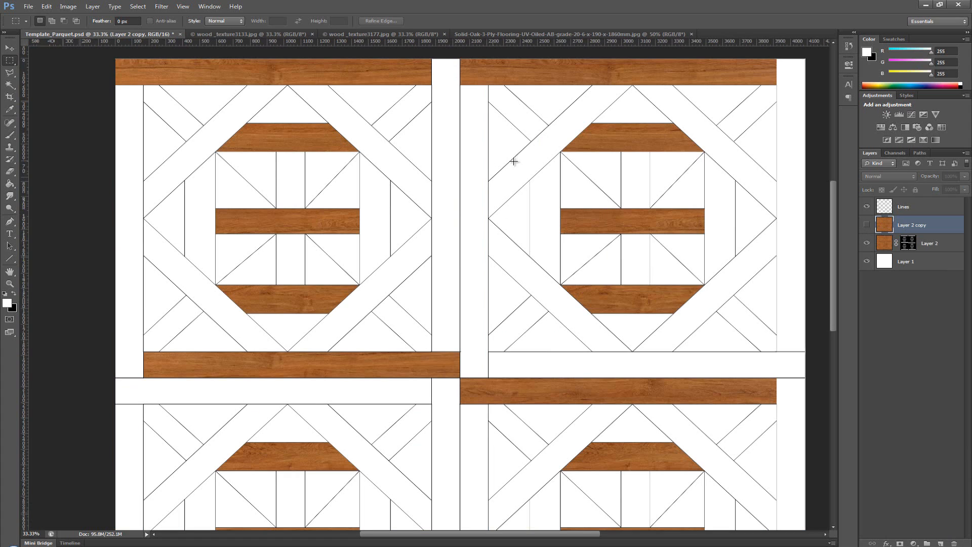
# With the Magic Wand on the Lines layer, select the plank below the upper-right tile and the lower-left tile's top plank.
pyautogui.click(903, 207)
pyautogui.press('w')
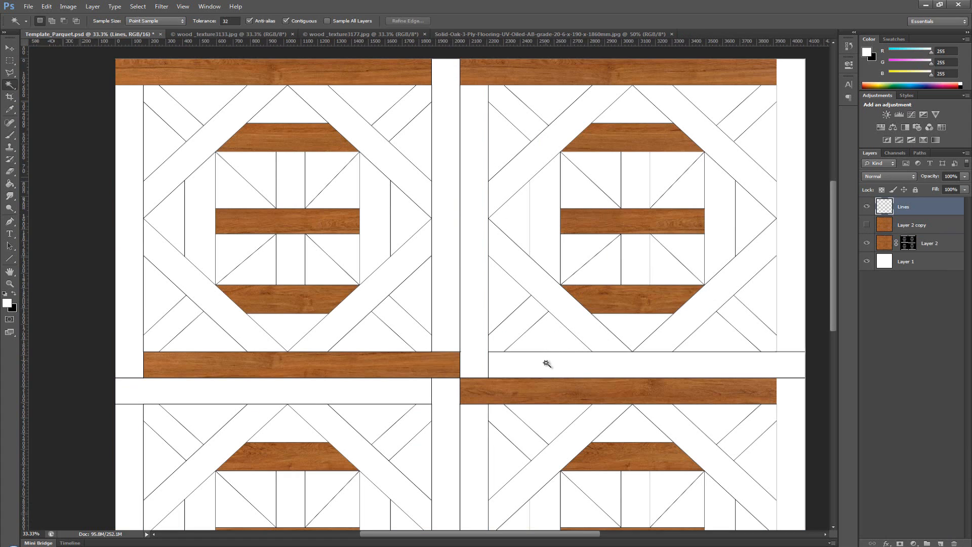
pyautogui.click(546, 367)
pyautogui.keyDown('shift'); pyautogui.click(387, 400); pyautogui.keyUp('shift')
pyautogui.moveTo(493, 440); pyautogui.dragTo(498, 250)
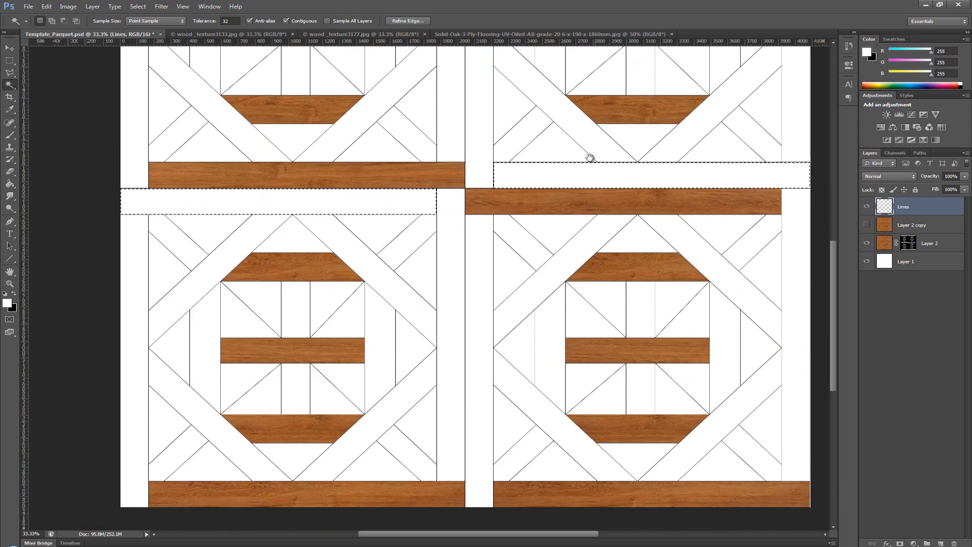
pyautogui.moveTo(591, 159); pyautogui.dragTo(575, 445)
pyautogui.moveTo(389, 360); pyautogui.dragTo(378, 252)
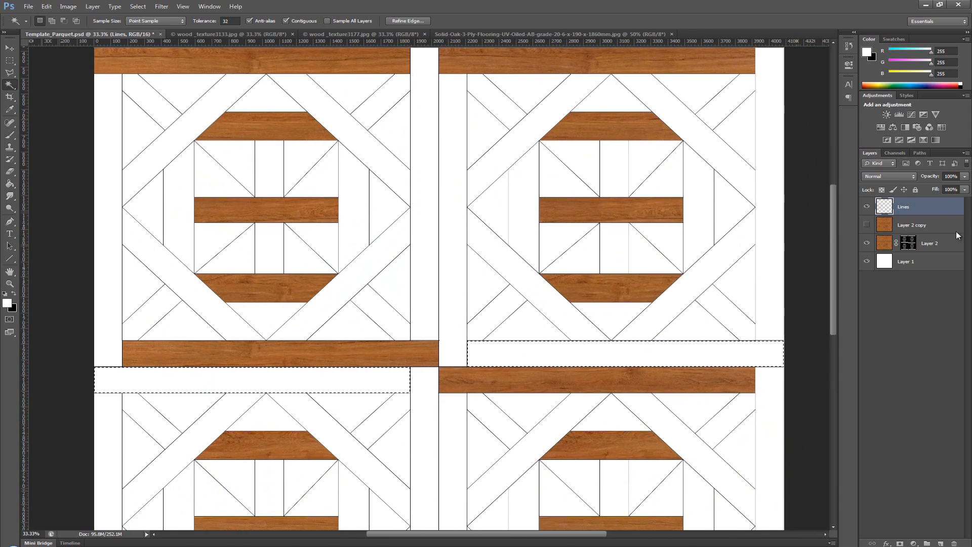
# Show Layer 2 copy, clear the plank selection and start a free transform of that whole wood layer.
pyautogui.click(867, 224)
pyautogui.click(896, 226)
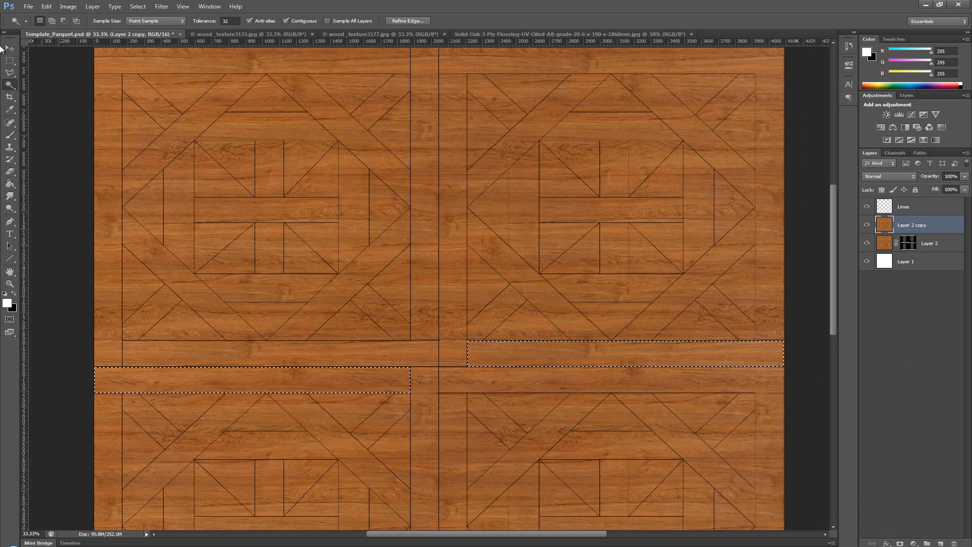
pyautogui.click(9, 59)
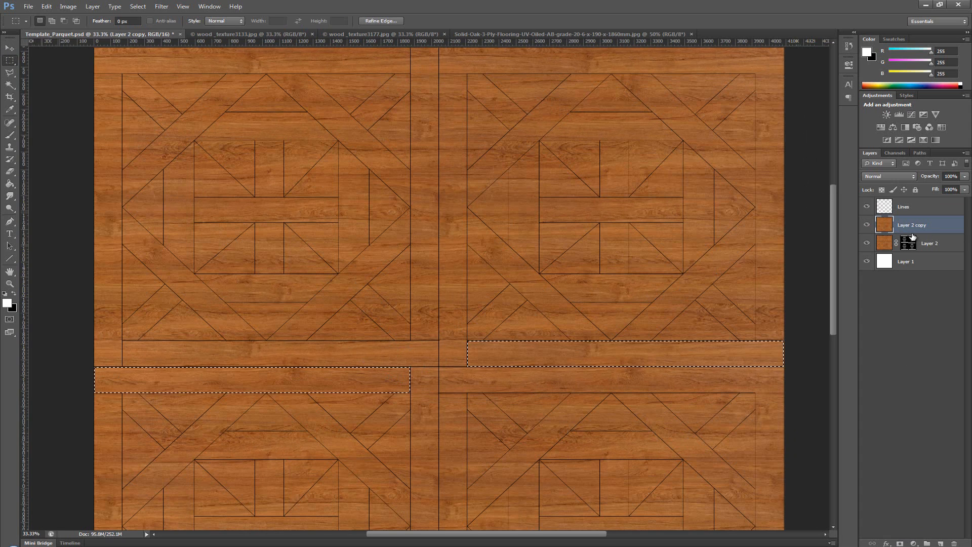
pyautogui.click(491, 276)
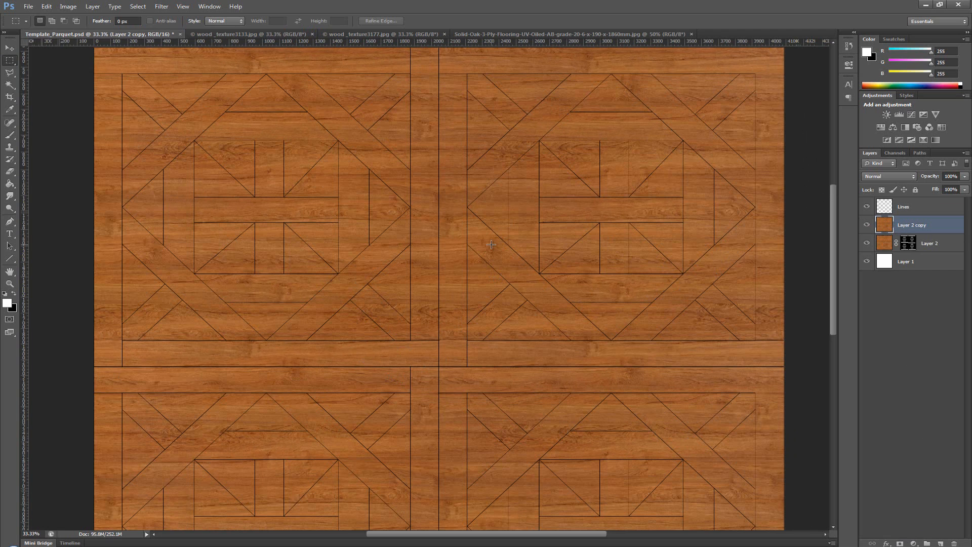
pyautogui.hotkey('ctrl', 't')
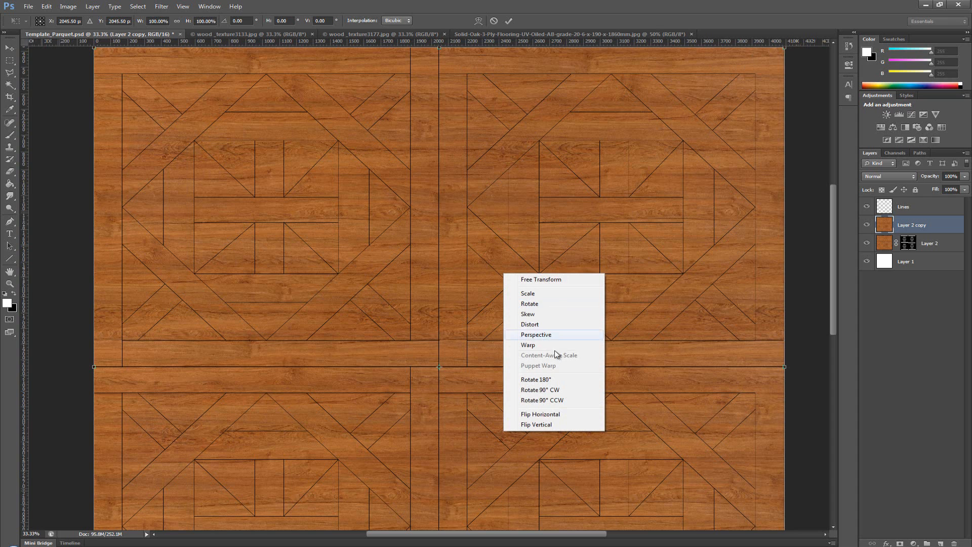
# Flip the wood texture on Layer 2 copy horizontally, shift it upward and apply the transform.
pyautogui.click(558, 414)
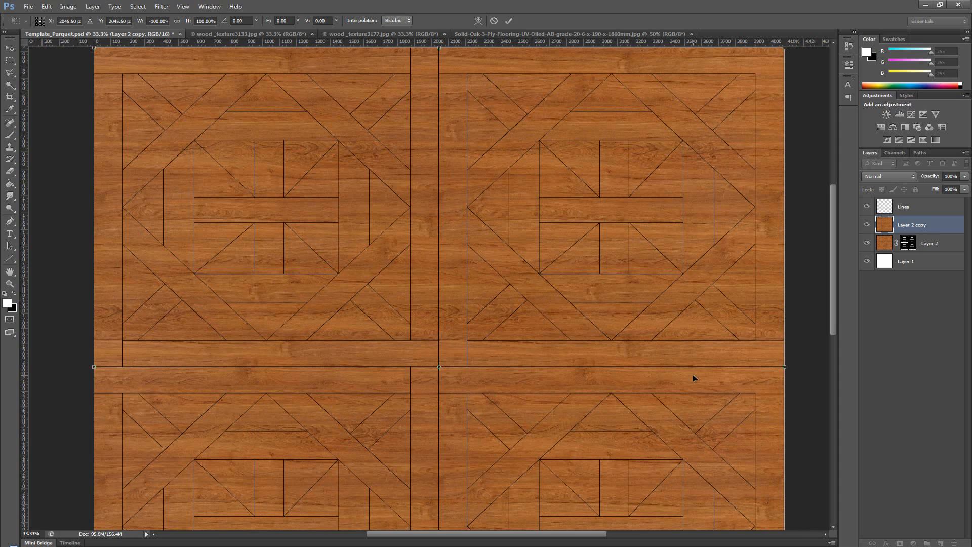
pyautogui.moveTo(472, 241); pyautogui.dragTo(469, 172)
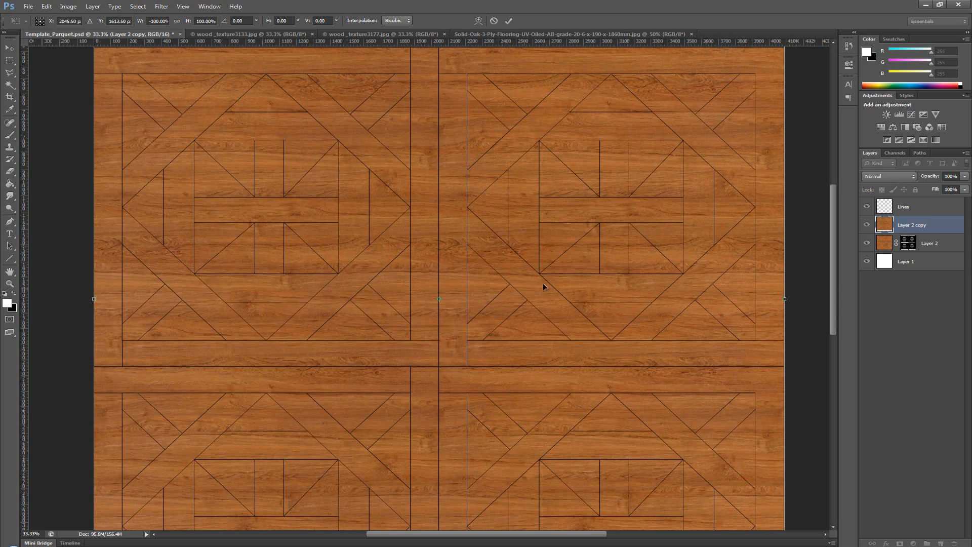
pyautogui.moveTo(543, 287); pyautogui.dragTo(520, 262)
pyautogui.hotkey('ctrl', 'z')
pyautogui.moveTo(590, 309); pyautogui.dragTo(589, 252)
pyautogui.press('Return')
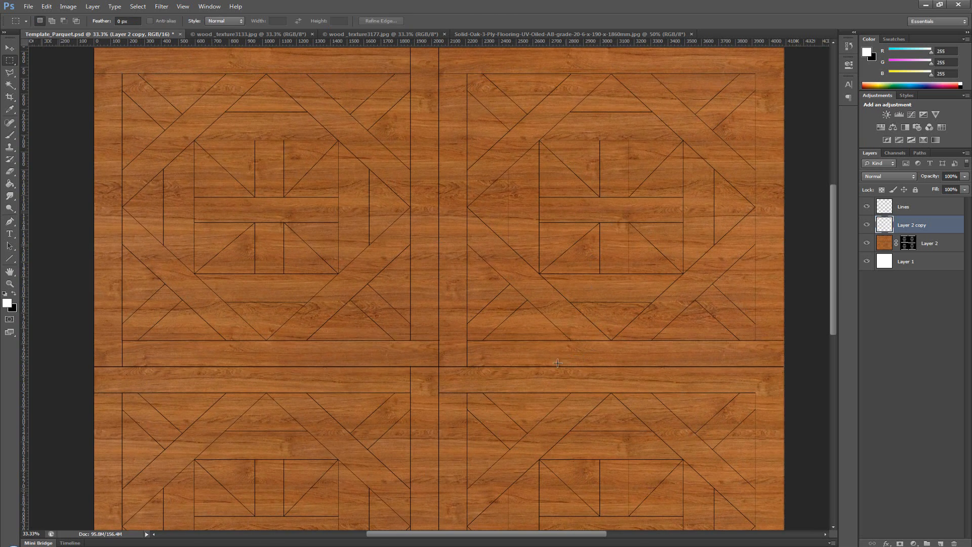
# Hide Layer 2 copy and, on the Lines layer, select the two empty horizontal border planks with the Magic Wand.
pyautogui.click(888, 212)
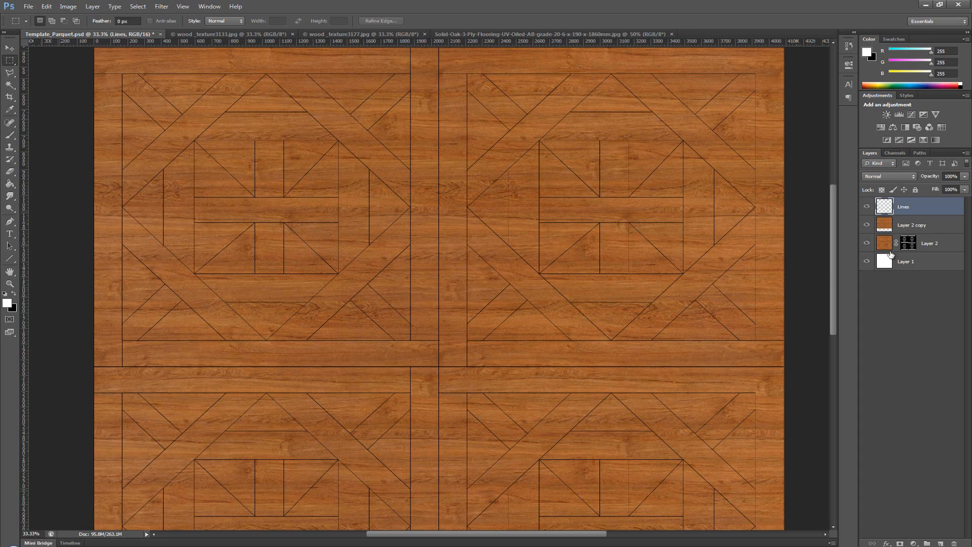
pyautogui.click(867, 225)
pyautogui.click(899, 227)
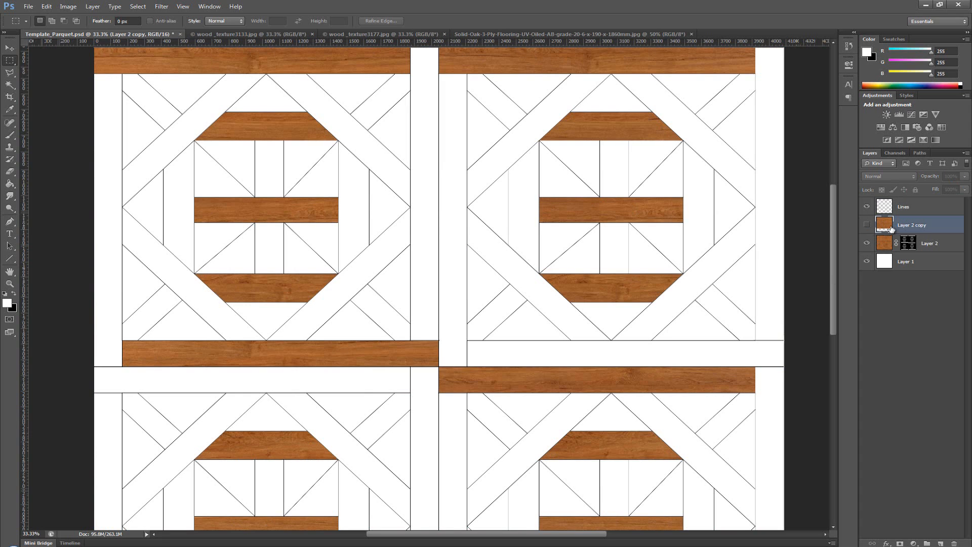
pyautogui.click(895, 214)
pyautogui.press('w')
pyautogui.click(559, 356)
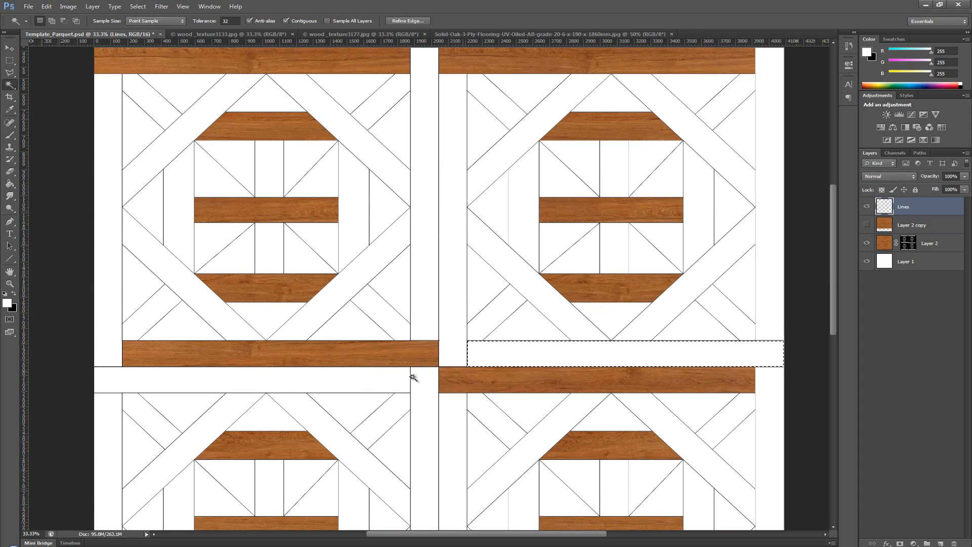
pyautogui.keyDown('shift'); pyautogui.click(397, 384); pyautogui.keyUp('shift')
# Mask Layer 2 copy with the current plank selection and make the layer visible again.
pyautogui.click(893, 224)
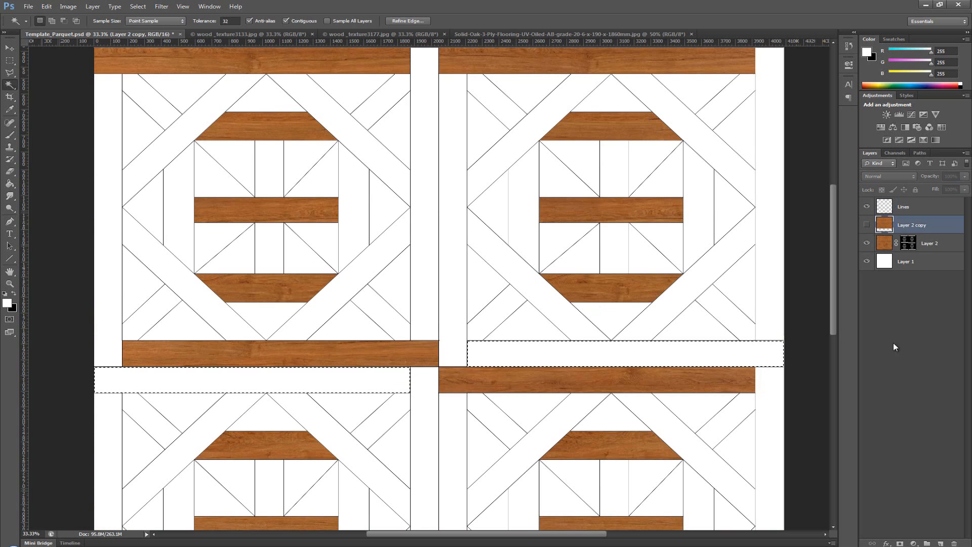
pyautogui.click(900, 544)
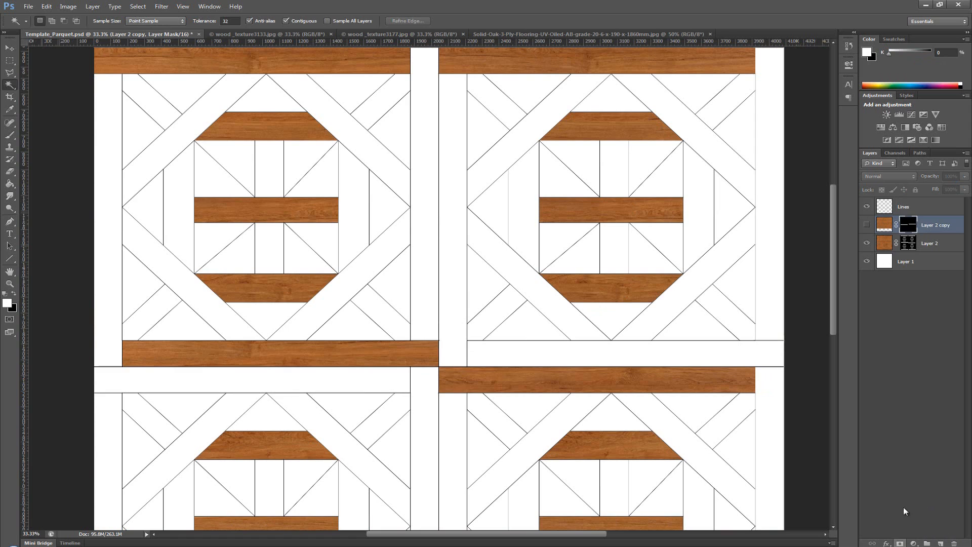
pyautogui.click(867, 225)
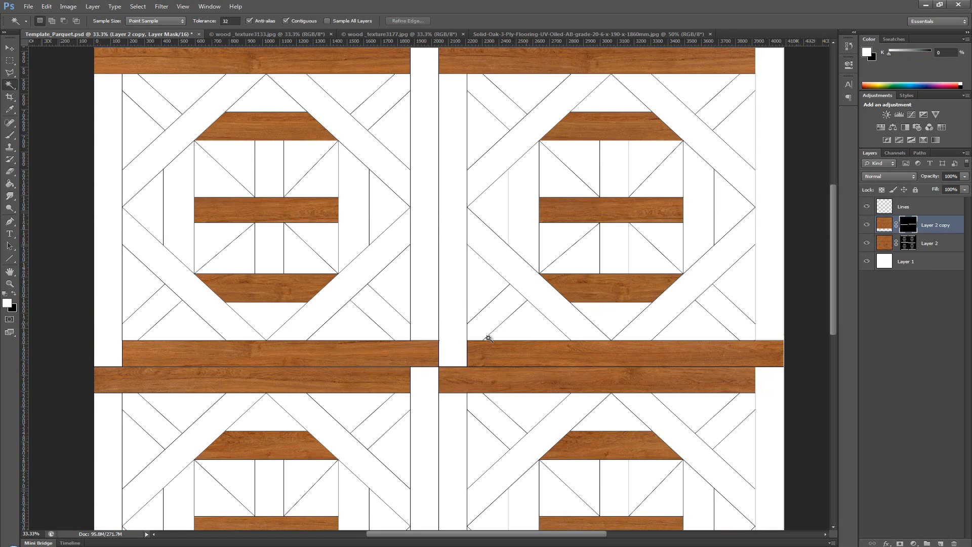
# Duplicate Layer 2 above Layer 2 copy and delete the duplicate's mask without applying it.
pyautogui.press('m')
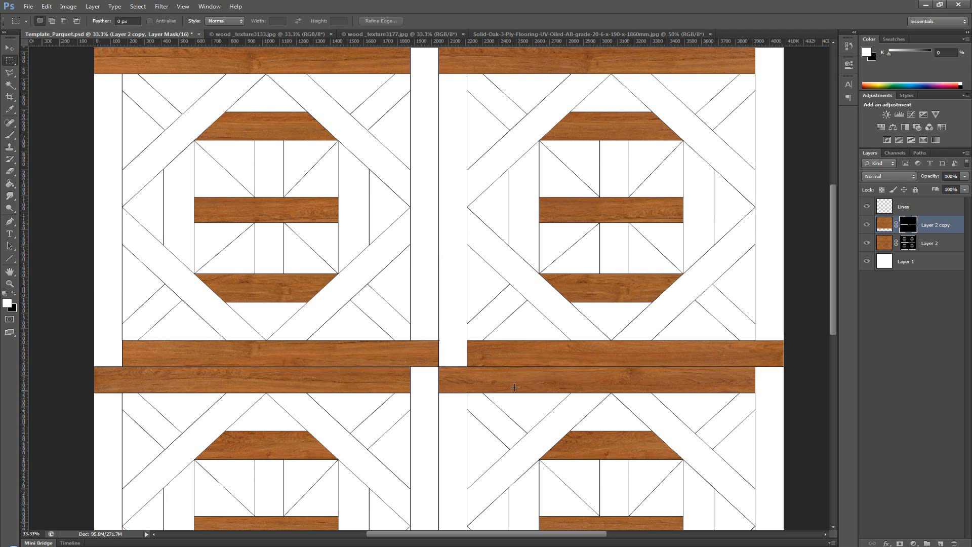
pyautogui.moveTo(583, 403); pyautogui.dragTo(613, 269)
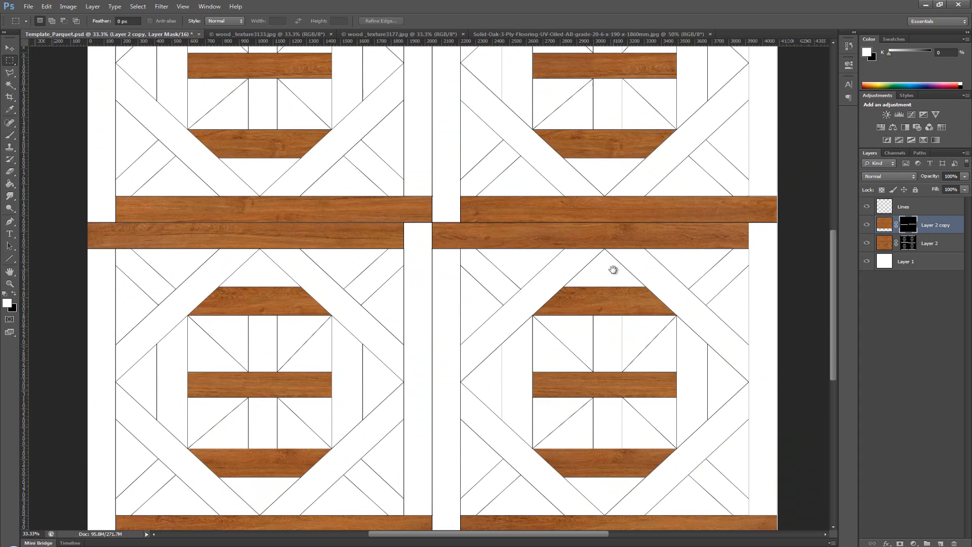
pyautogui.moveTo(519, 235); pyautogui.dragTo(510, 273)
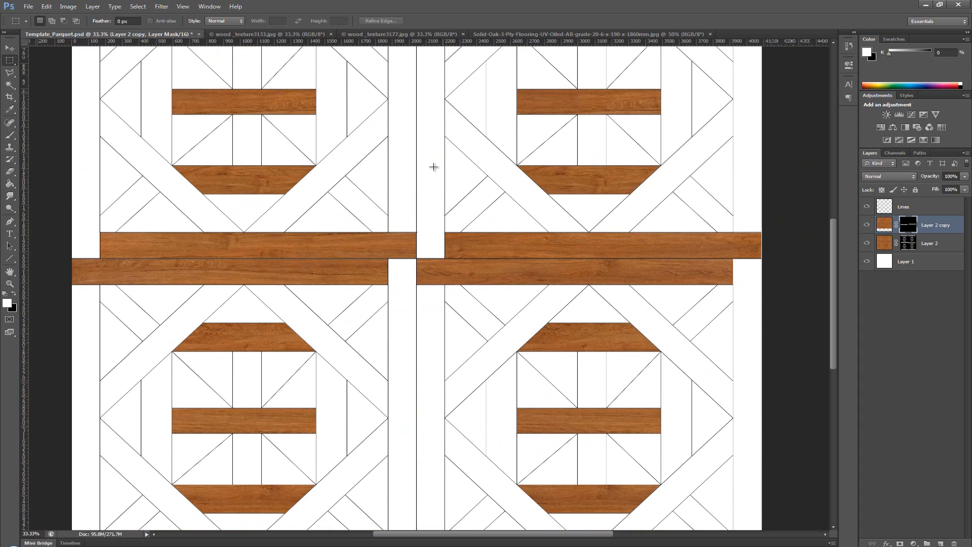
pyautogui.moveTo(443, 100); pyautogui.dragTo(480, 200)
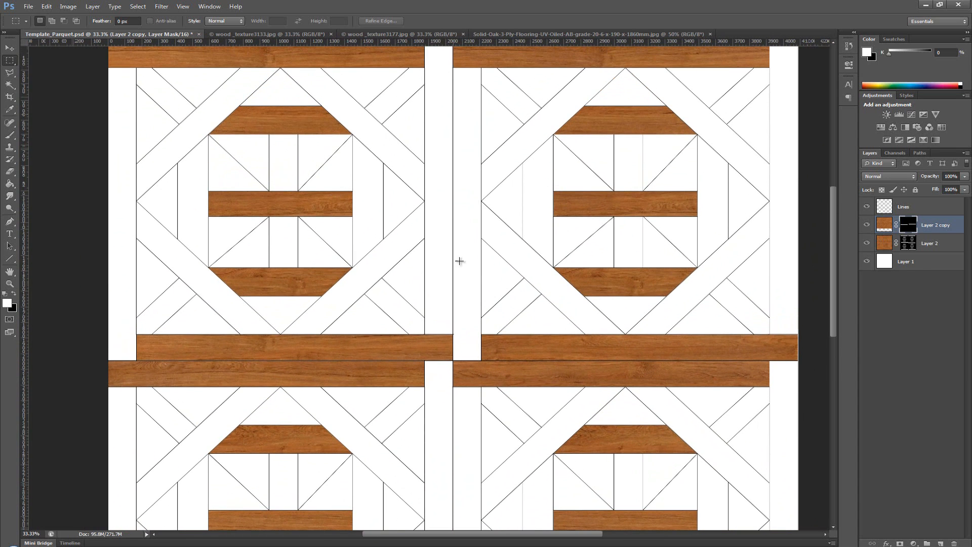
pyautogui.click(878, 244)
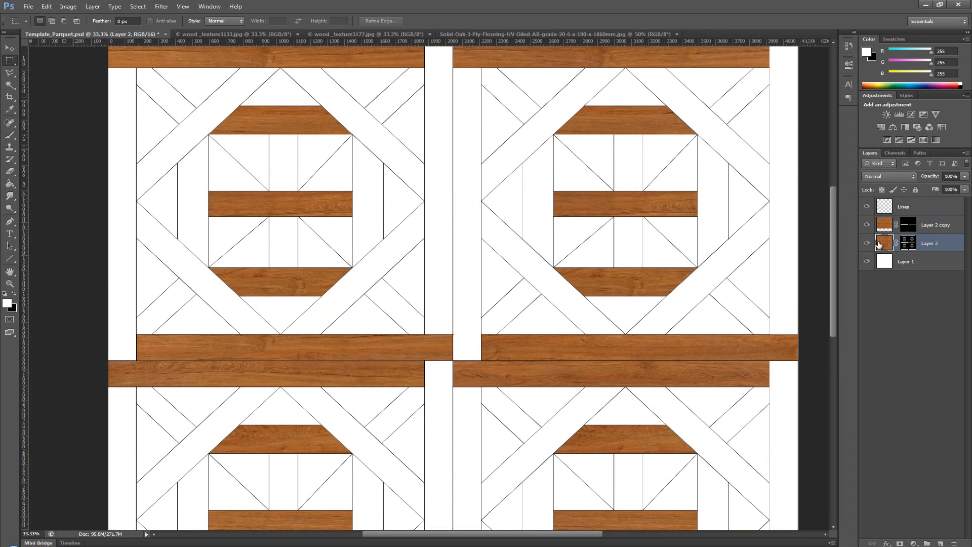
pyautogui.moveTo(879, 246); pyautogui.dragTo(902, 224)
pyautogui.click(908, 225)
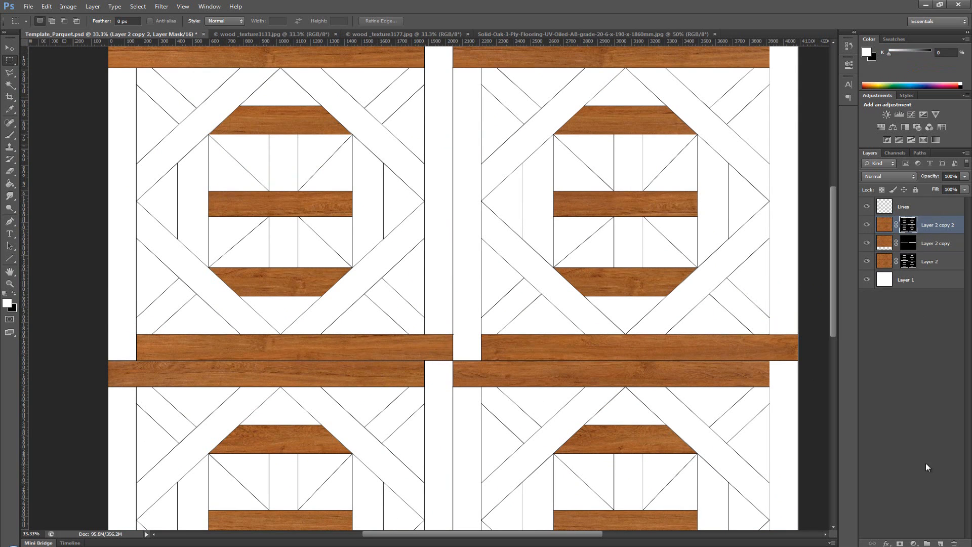
pyautogui.click(954, 543)
pyautogui.click(568, 207)
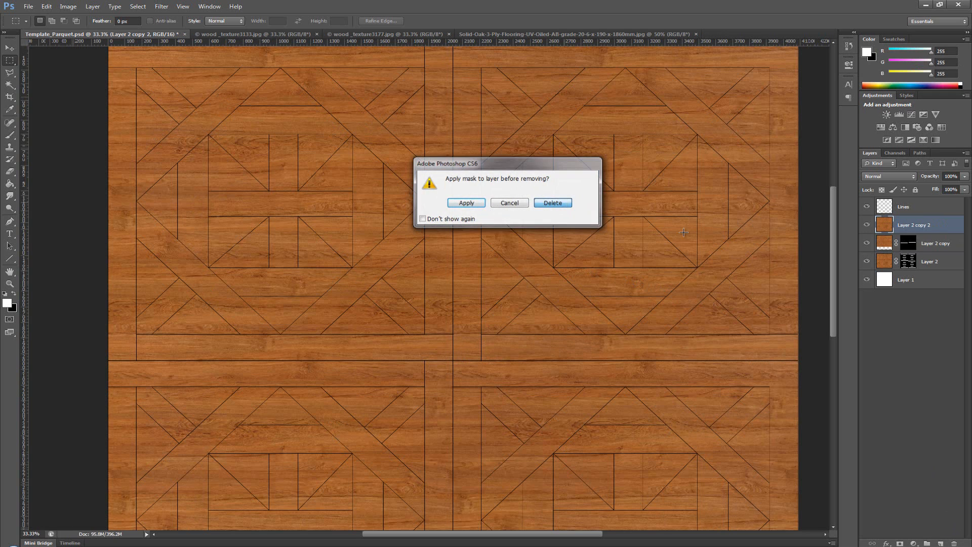
# On the Lines layer, select the upper-left tile's vertical planks: both outer borders, both octagon sides and the two short centre pieces.
pyautogui.click(882, 211)
pyautogui.press('w')
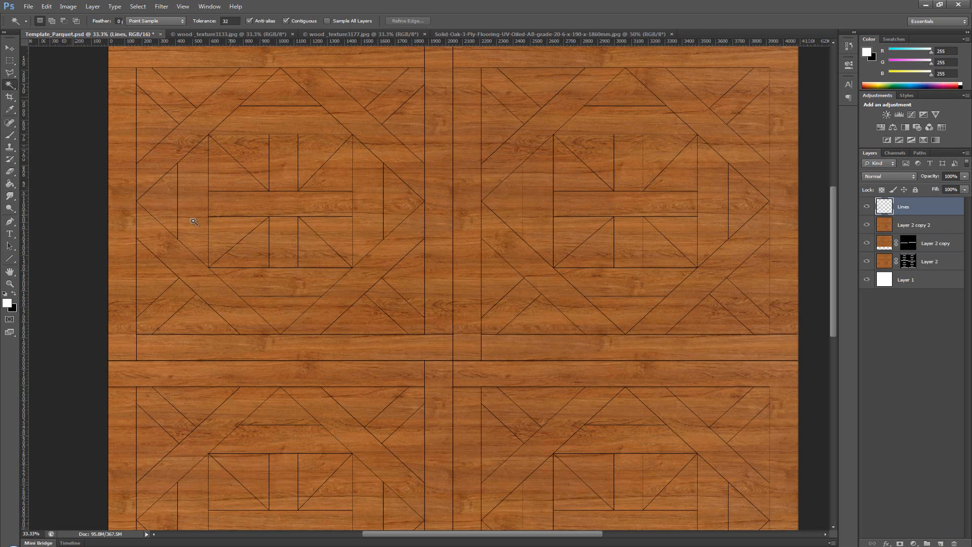
pyautogui.click(118, 226)
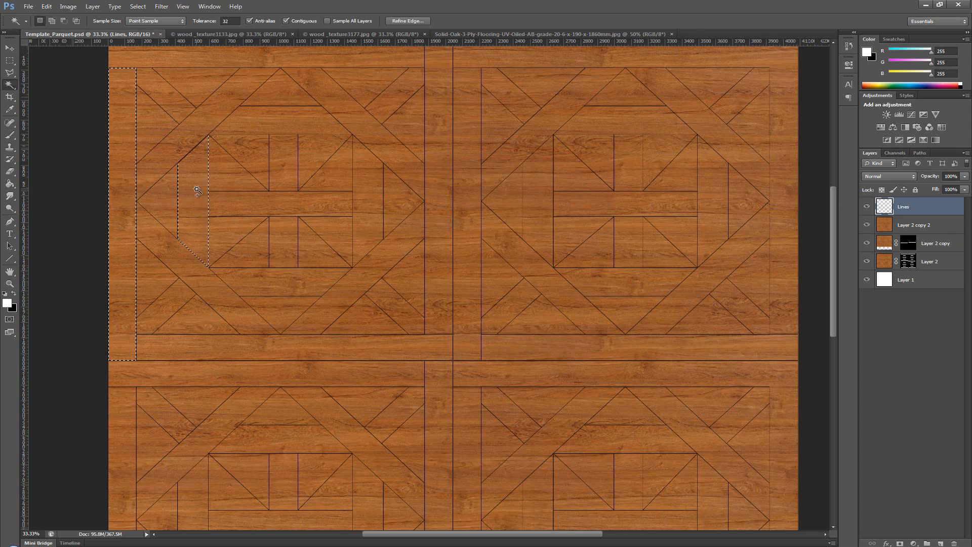
pyautogui.keyDown('shift'); pyautogui.click(187, 154); pyautogui.keyUp('shift')
pyautogui.click(283, 181)
pyautogui.click(278, 242)
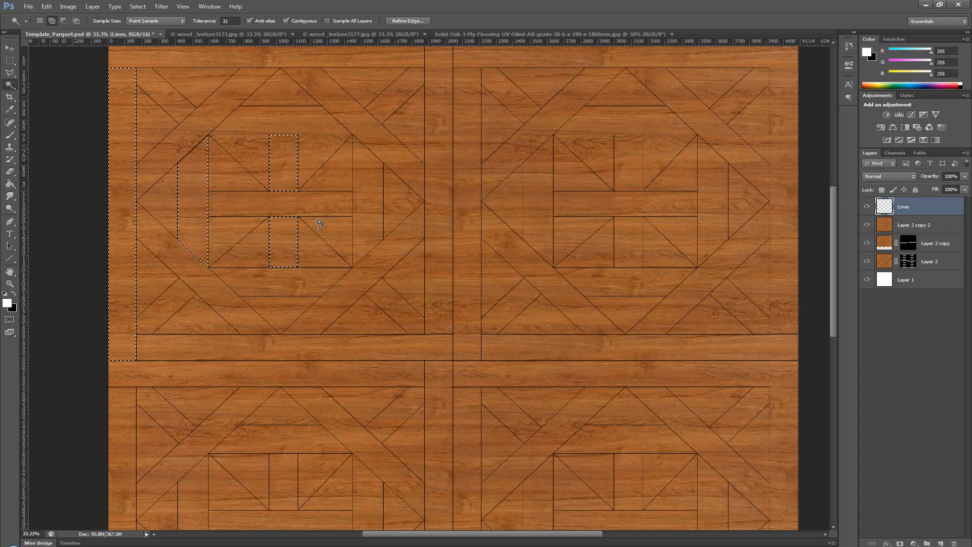
pyautogui.click(359, 198)
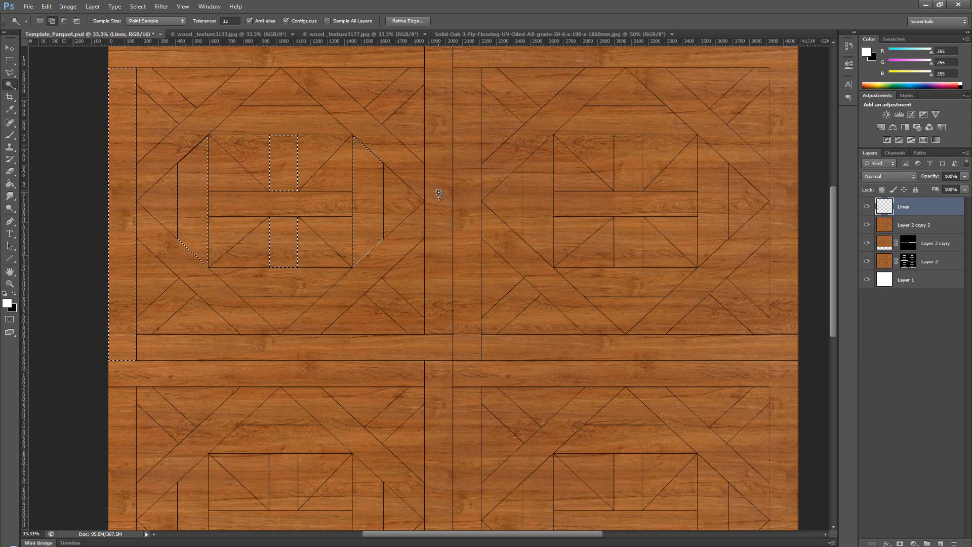
pyautogui.click(439, 194)
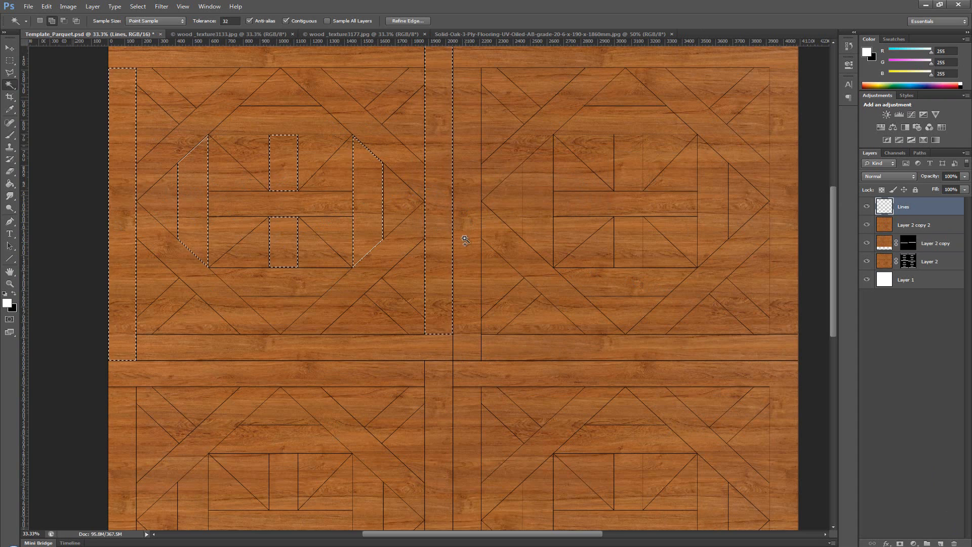
# Add the upper-right tile's octagon sides, two short centre pieces and right border plank to the selection.
pyautogui.click(537, 202)
pyautogui.click(628, 162)
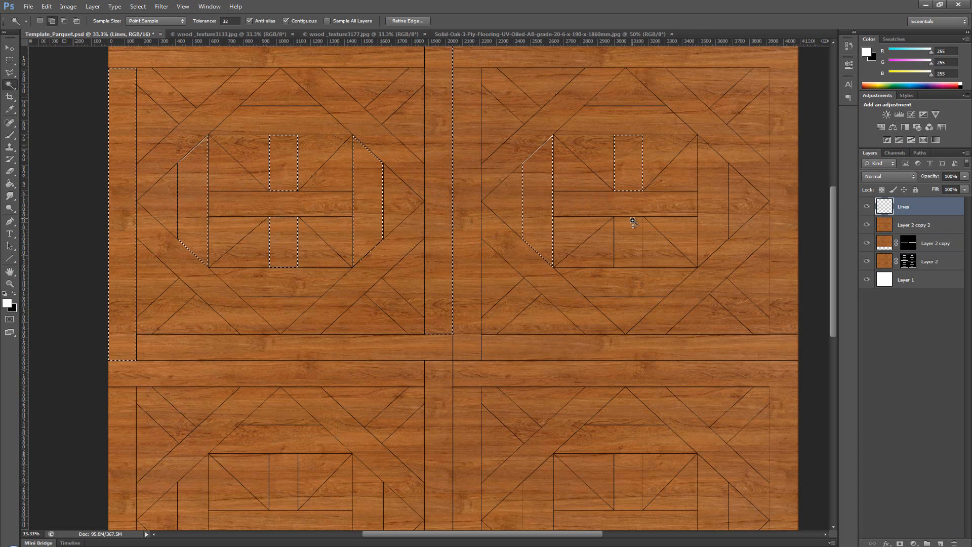
pyautogui.click(632, 232)
pyautogui.click(713, 202)
pyautogui.click(783, 212)
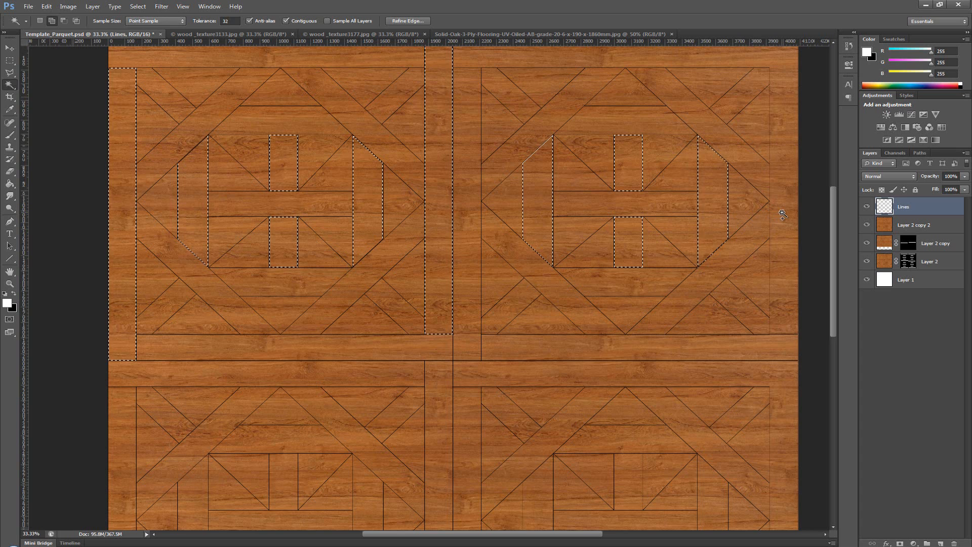
# Add the left border planks of both lower tiles and the lower-left tile's octagon sides and centre pieces to the selection.
pyautogui.keyDown('shift'); pyautogui.click(464, 419); pyautogui.keyUp('shift')
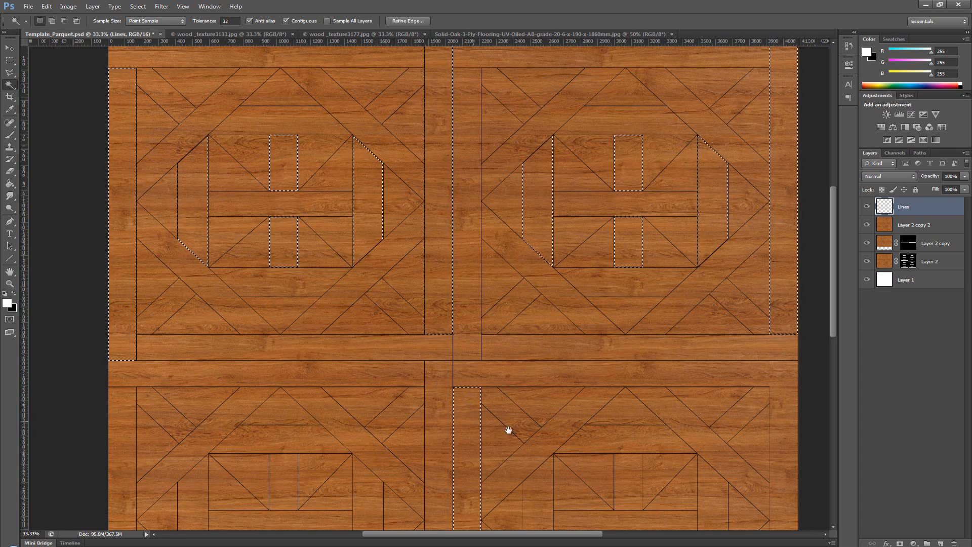
pyautogui.moveTo(520, 394); pyautogui.dragTo(533, 261)
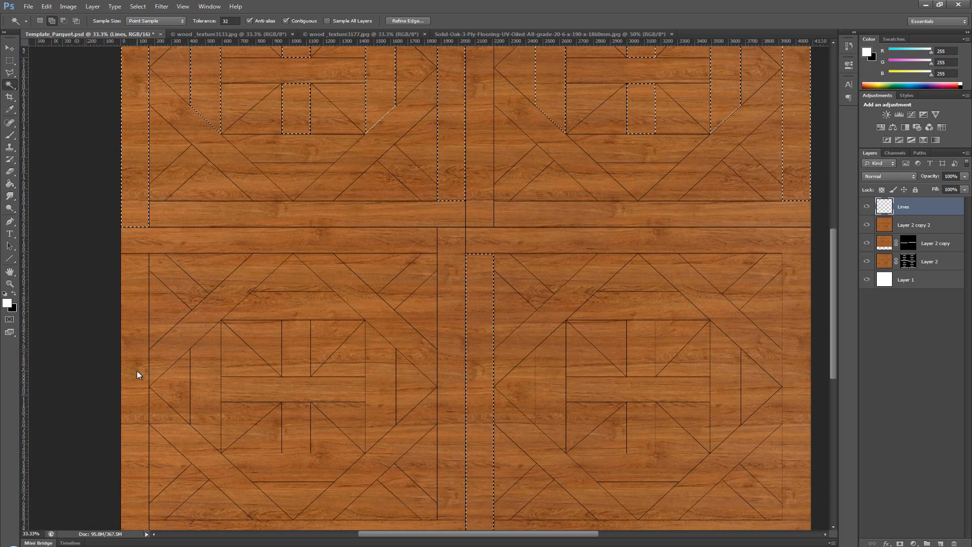
pyautogui.keyDown('shift'); pyautogui.click(199, 379); pyautogui.keyUp('shift')
pyautogui.keyDown('shift'); pyautogui.click(290, 357); pyautogui.keyUp('shift')
pyautogui.keyDown('shift'); pyautogui.click(288, 437); pyautogui.keyUp('shift')
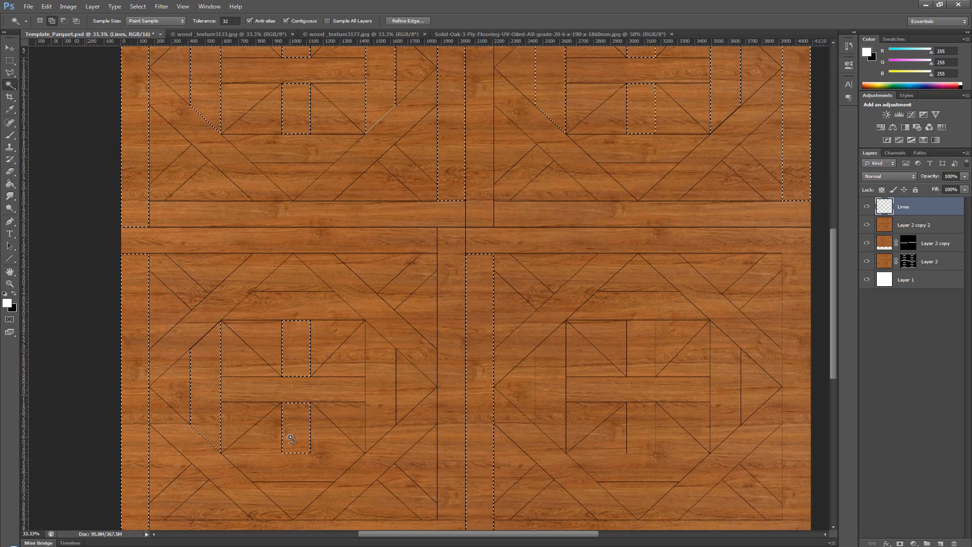
pyautogui.keyDown('shift'); pyautogui.click(388, 387); pyautogui.keyUp('shift')
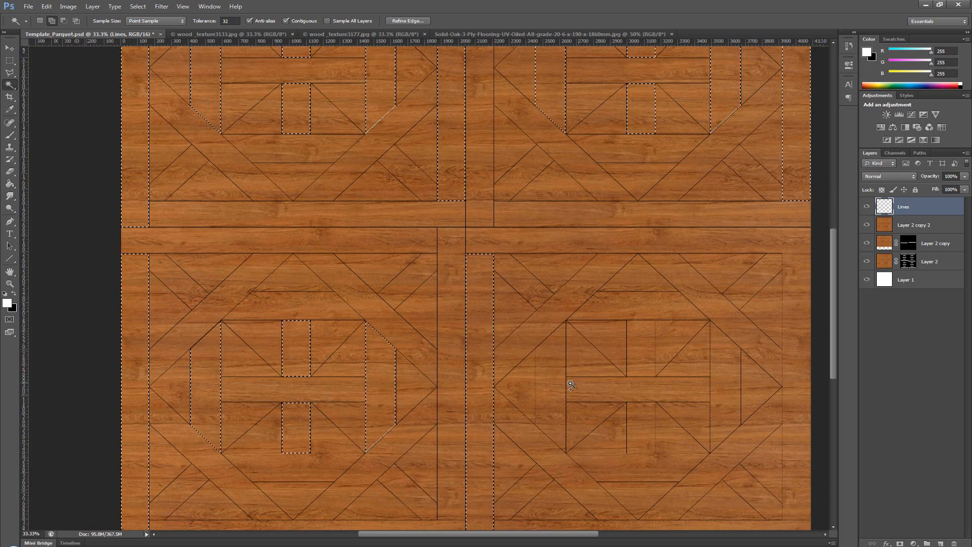
# Add the lower-right tile's octagon sides, centre pieces and right border to the selection, and mask Layer 2 copy 2 with it.
pyautogui.keyDown('shift'); pyautogui.click(555, 387); pyautogui.keyUp('shift')
pyautogui.keyDown('shift'); pyautogui.click(723, 384); pyautogui.keyUp('shift')
pyautogui.keyDown('shift'); pyautogui.click(644, 371); pyautogui.keyUp('shift')
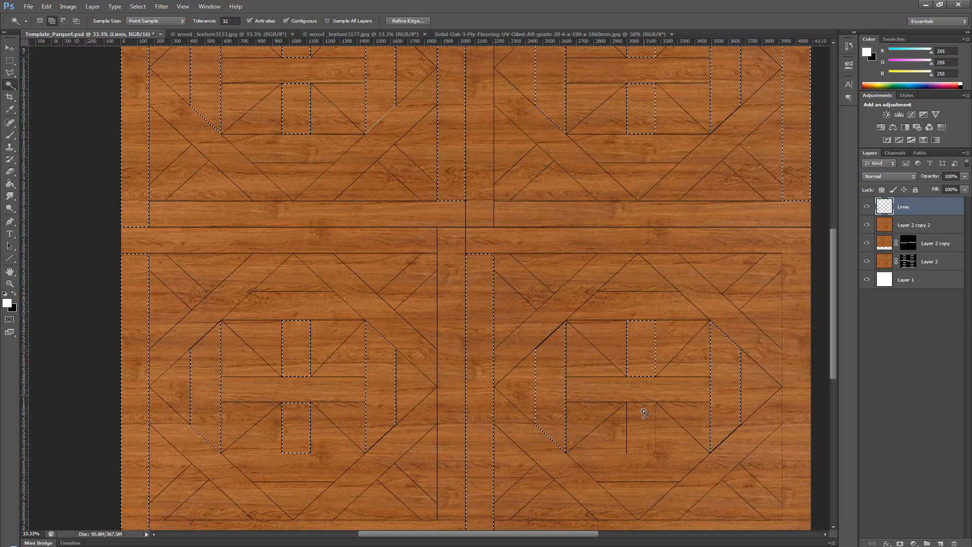
pyautogui.keyDown('shift'); pyautogui.click(642, 411); pyautogui.keyUp('shift')
pyautogui.keyDown('shift'); pyautogui.click(786, 402); pyautogui.keyUp('shift')
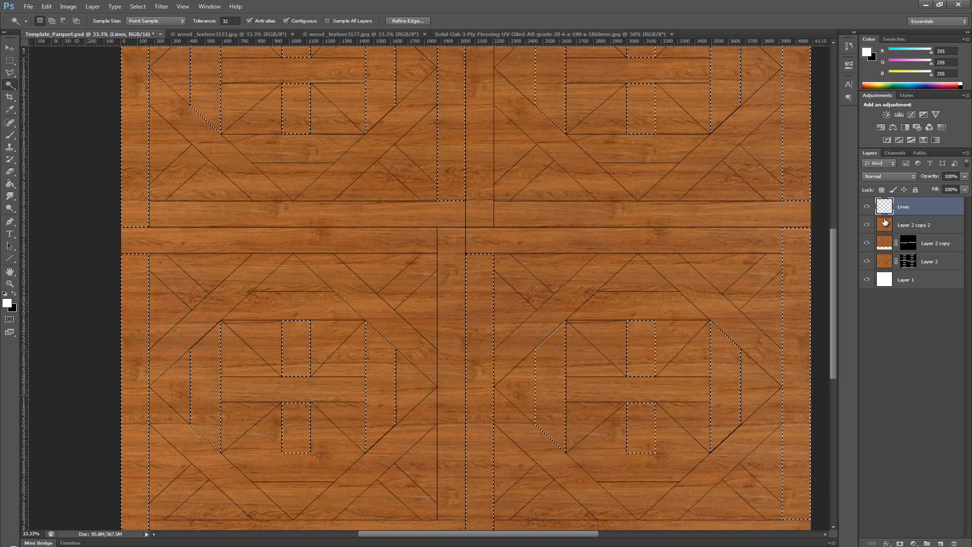
pyautogui.click(913, 225)
pyautogui.click(900, 543)
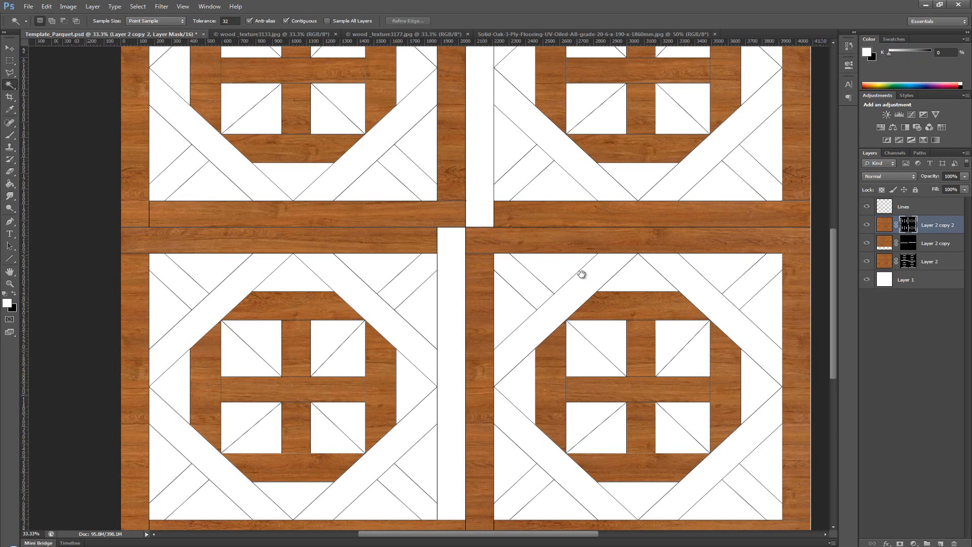
# Duplicate Layer 2 copy 2, delete the duplicate's mask without applying it, and activate the Move tool.
pyautogui.moveTo(582, 276); pyautogui.dragTo(537, 442)
pyautogui.moveTo(524, 339); pyautogui.dragTo(532, 188)
pyautogui.click(886, 225)
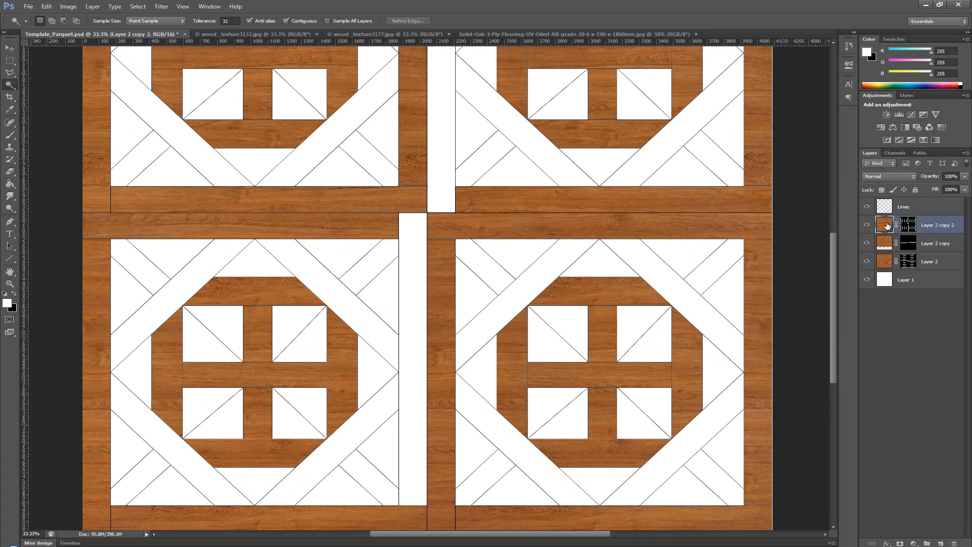
pyautogui.hotkey('ctrl', 'j')
pyautogui.click(907, 226)
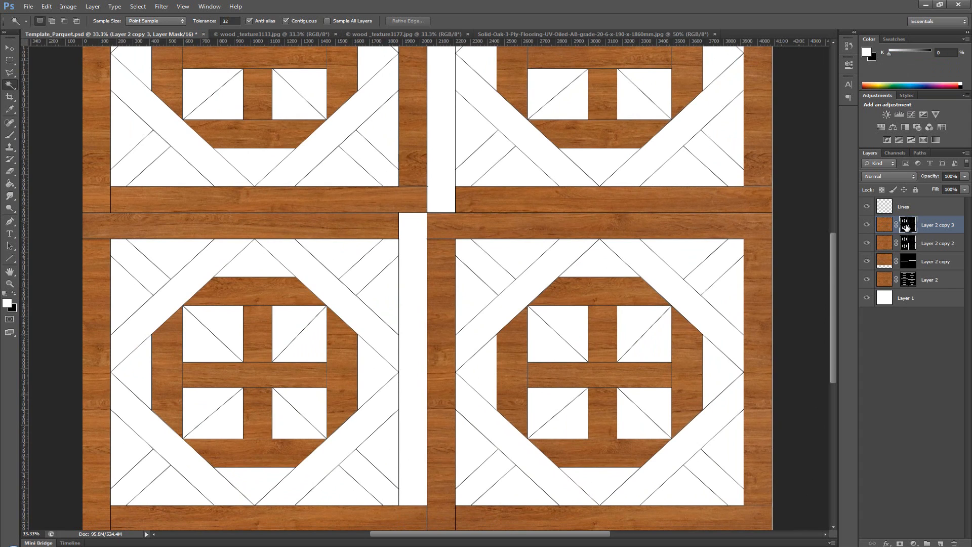
pyautogui.click(954, 543)
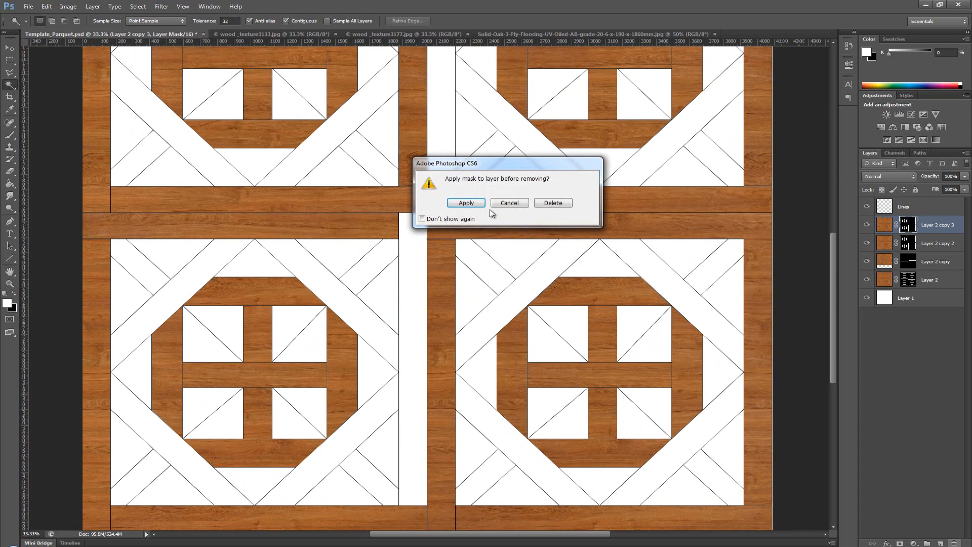
pyautogui.click(552, 203)
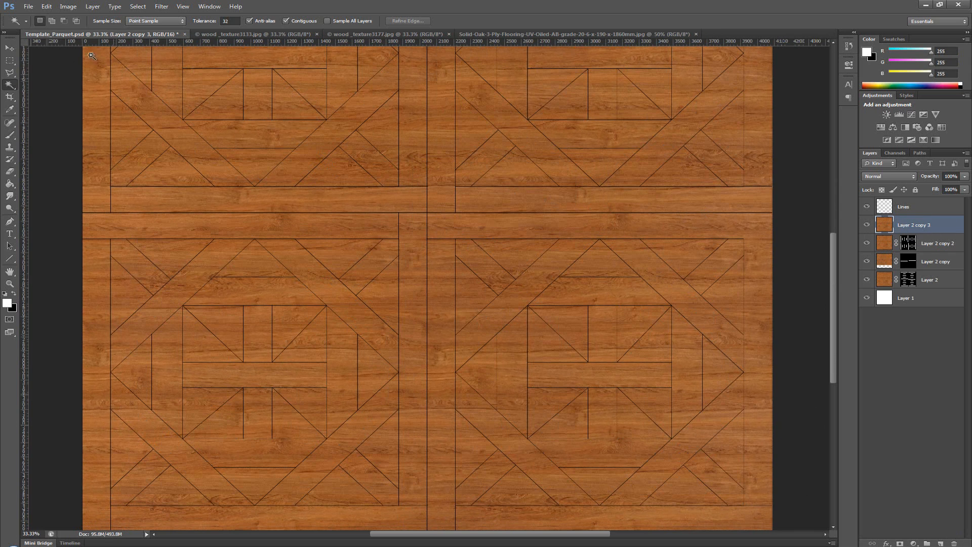
pyautogui.click(10, 49)
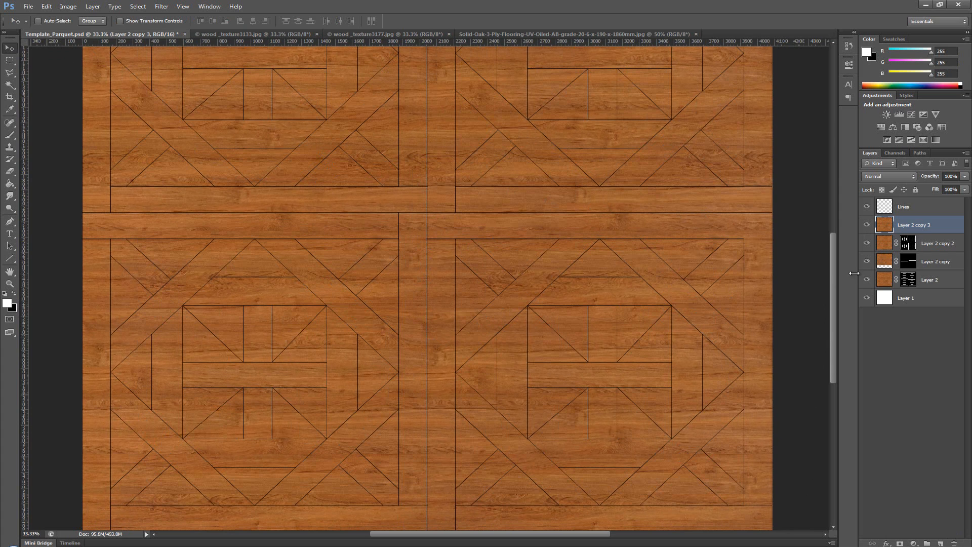
pyautogui.click(885, 212)
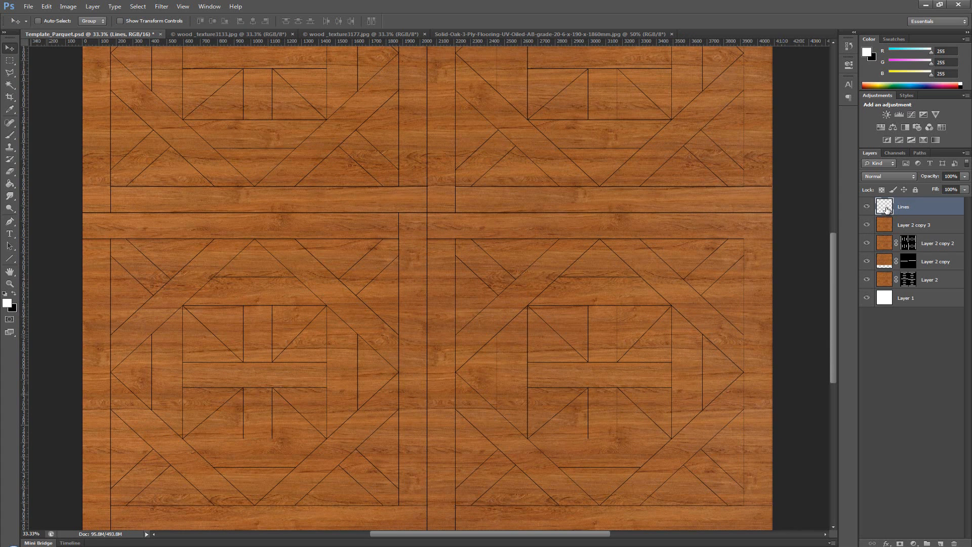
pyautogui.click(866, 225)
pyautogui.press('w')
pyautogui.click(423, 247)
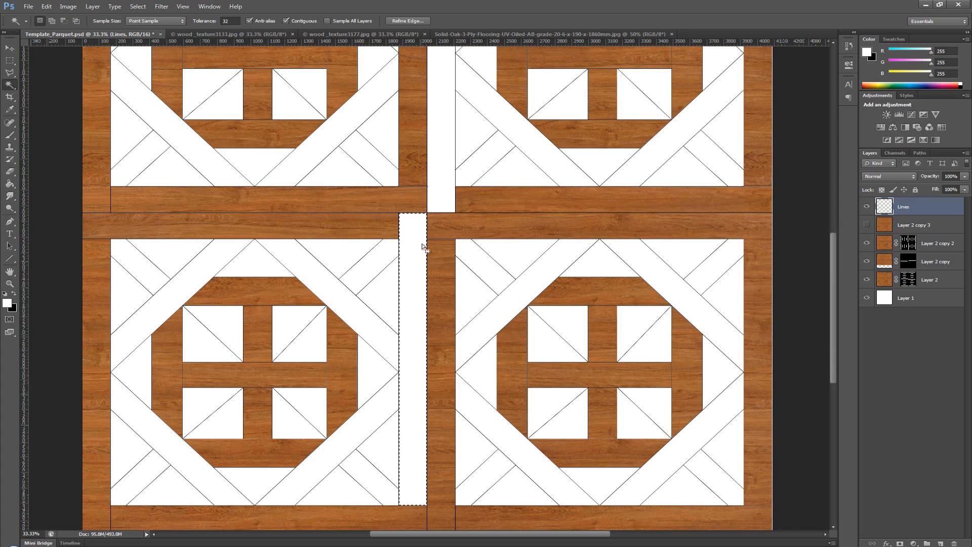
pyautogui.keyDown('shift'); pyautogui.click(440, 191); pyautogui.keyUp('shift')
pyautogui.click(889, 229)
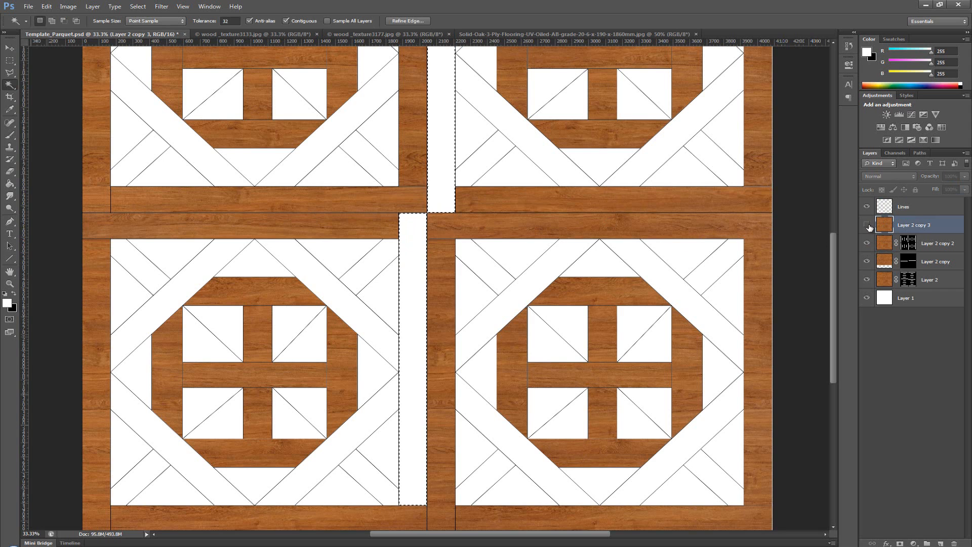
pyautogui.click(867, 225)
pyautogui.click(13, 50)
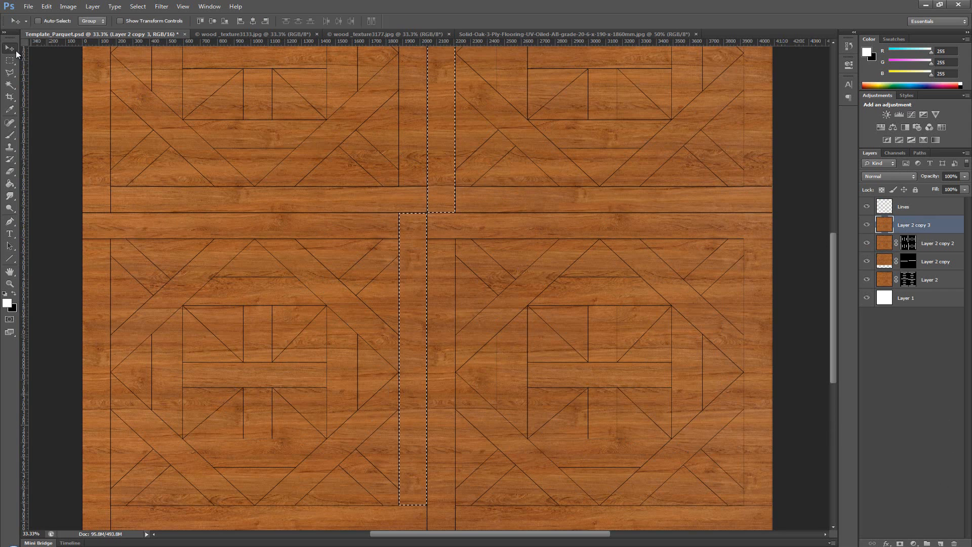
pyautogui.click(10, 60)
pyautogui.hotkey('ctrl', 'd')
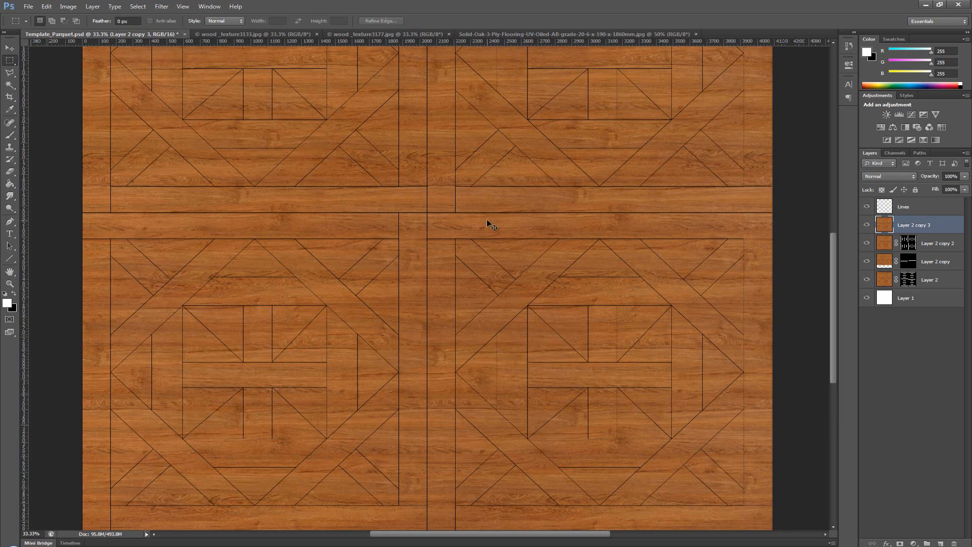
# Flip the wood texture on Layer 2 copy 3 horizontally with Free Transform.
pyautogui.hotkey('ctrl', 't')
pyautogui.rightClick(407, 193)
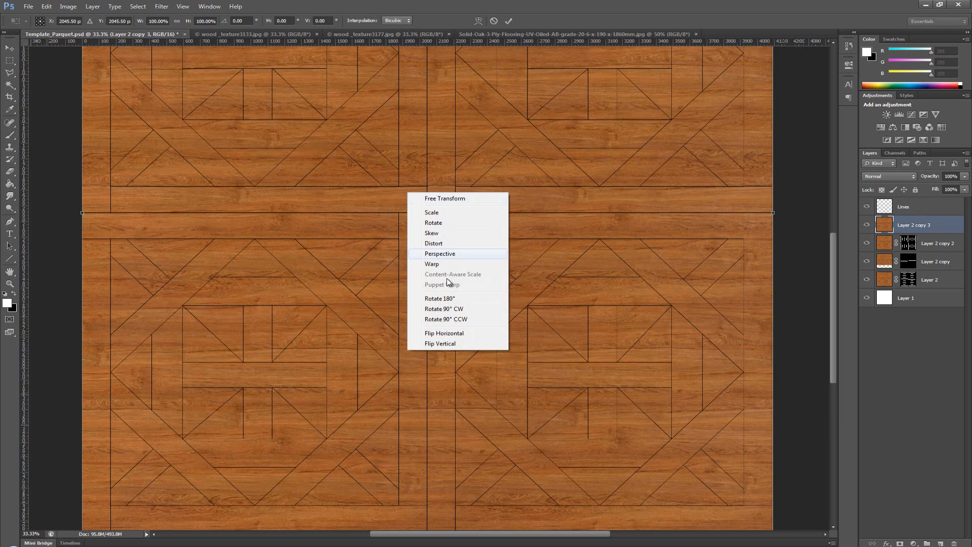
pyautogui.click(444, 333)
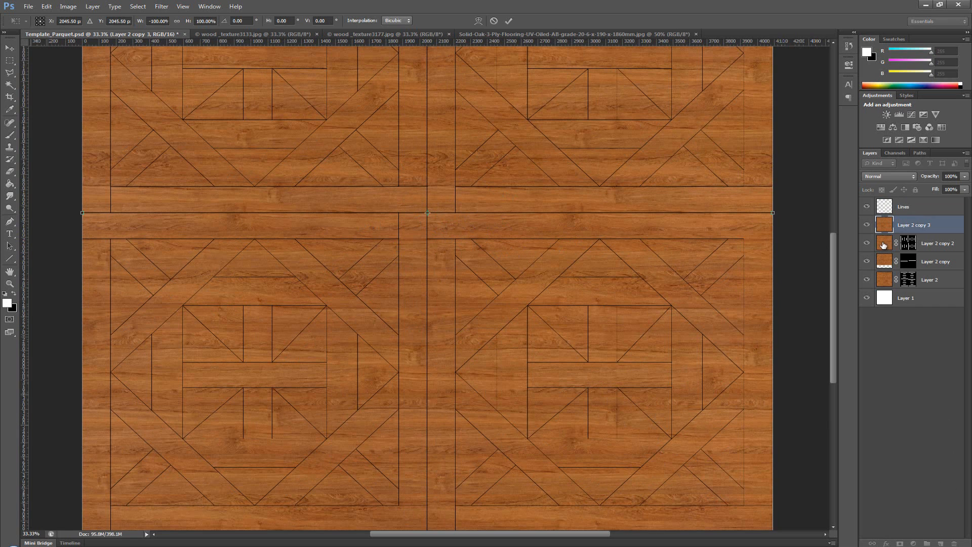
pyautogui.press('Return')
# Select the upper-right tile's left border plank and the lower-left tile's right border plank on Lines, and mask Layer 2 copy 3 with them.
pyautogui.click(884, 213)
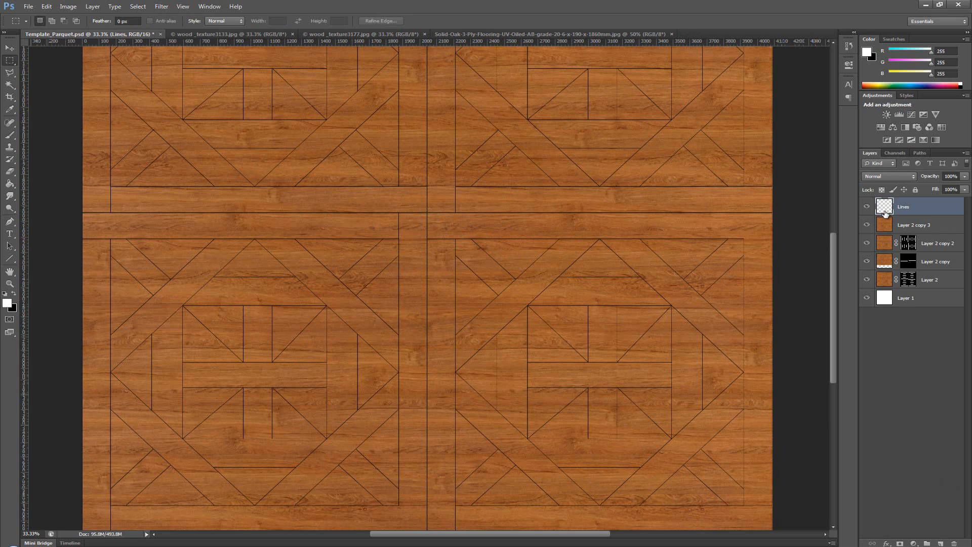
pyautogui.press('w')
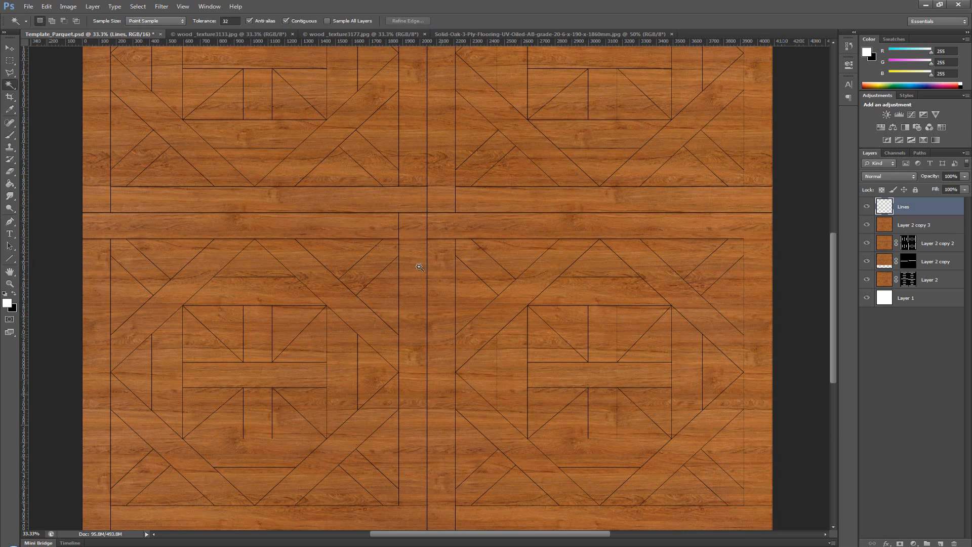
pyautogui.click(867, 224)
pyautogui.click(448, 205)
pyautogui.keyDown('shift'); pyautogui.click(423, 252); pyautogui.keyUp('shift')
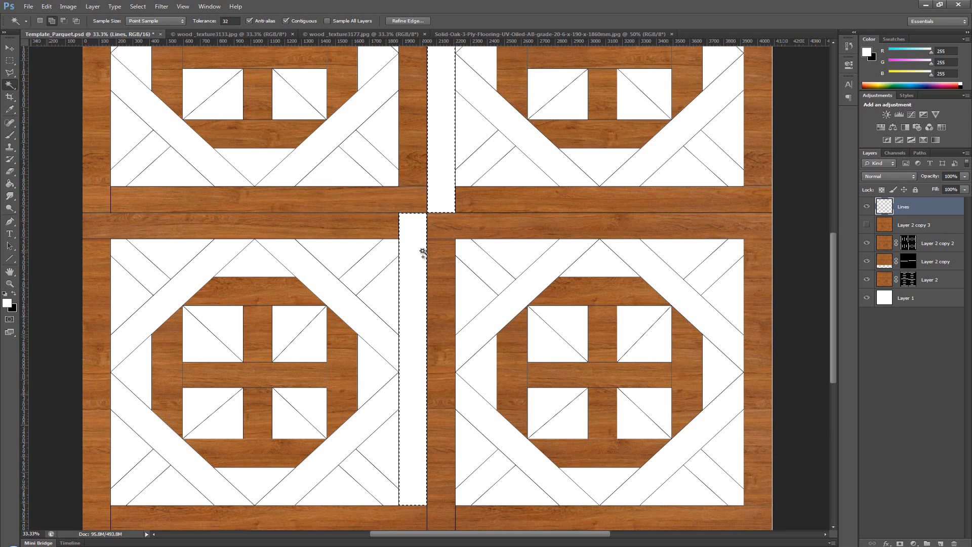
pyautogui.click(911, 224)
pyautogui.click(866, 225)
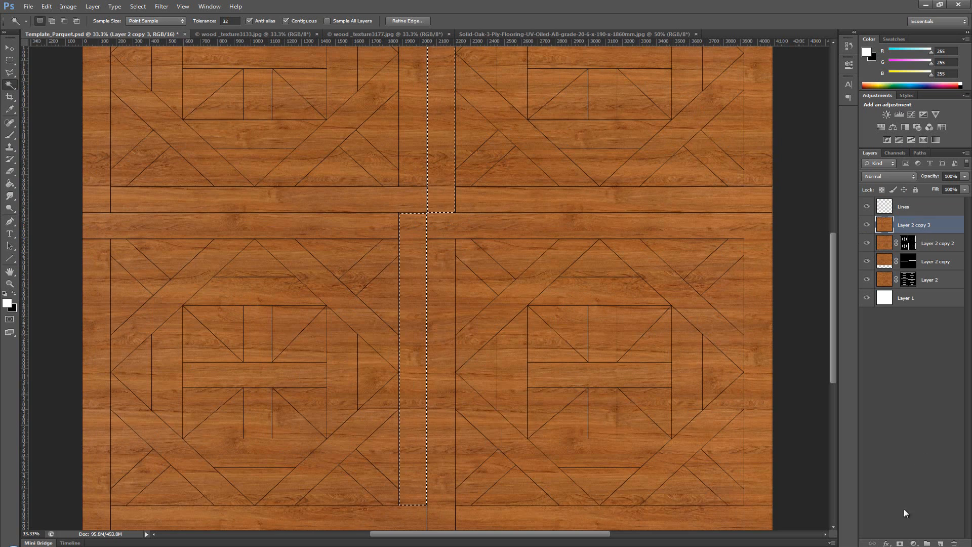
pyautogui.click(899, 543)
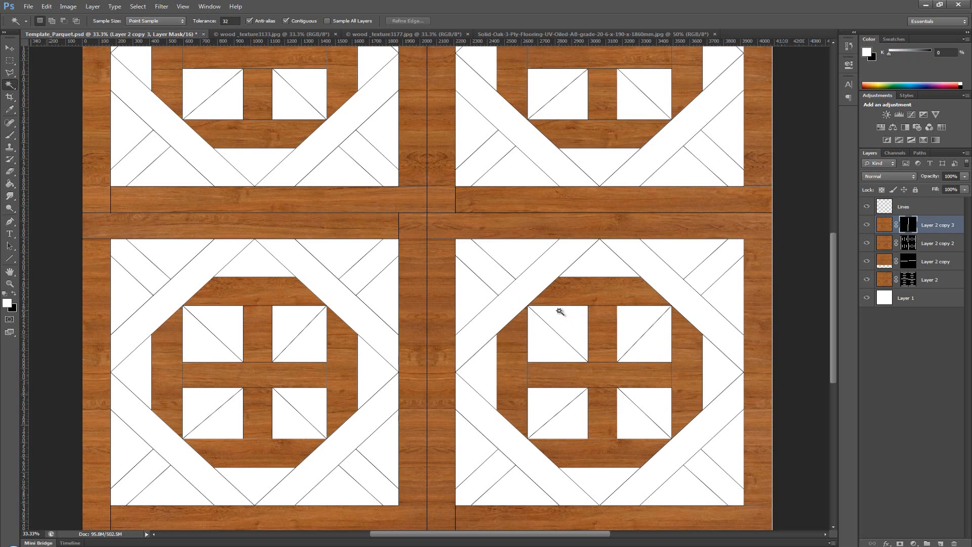
# Fit the whole parquet in view, compare it with the traditional-hardwood-flooring (1) reference photo, and close the photo.
pyautogui.press('m')
pyautogui.moveTo(566, 211)
pyautogui.mouseDown()
pyautogui.moveTo(585, 386)
pyautogui.moveTo(585, 282)
pyautogui.moveTo(568, 200)
pyautogui.mouseUp()
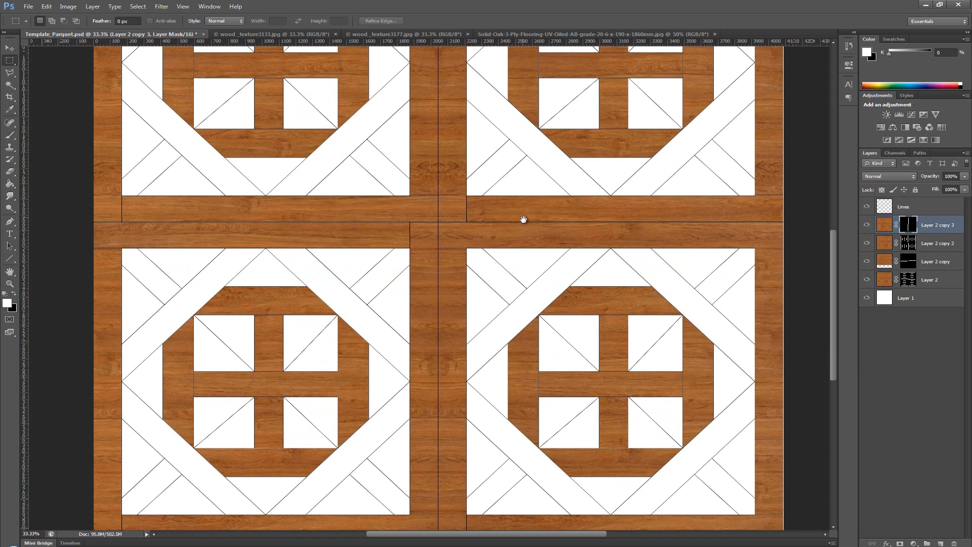
pyautogui.doubleClick(13, 269)
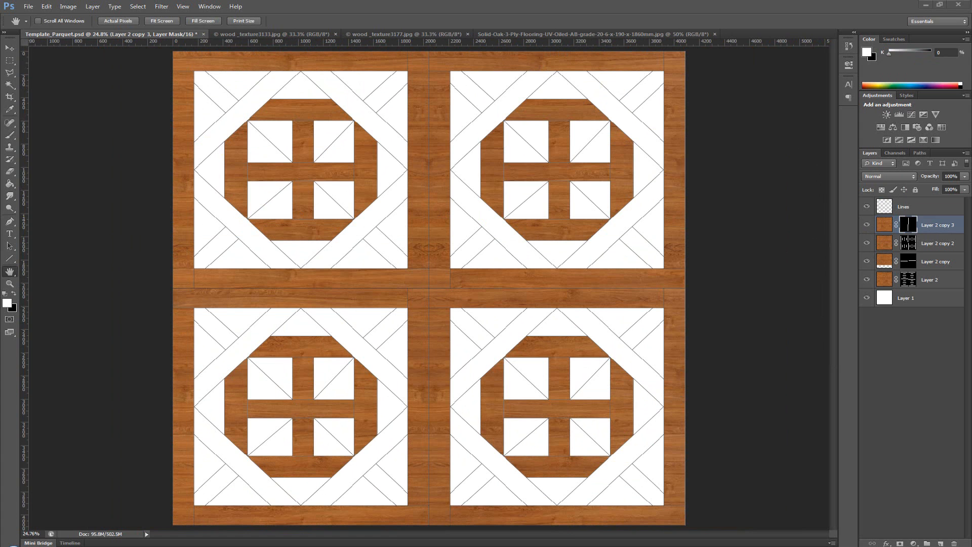
pyautogui.moveTo(1, 113); pyautogui.dragTo(718, 84)
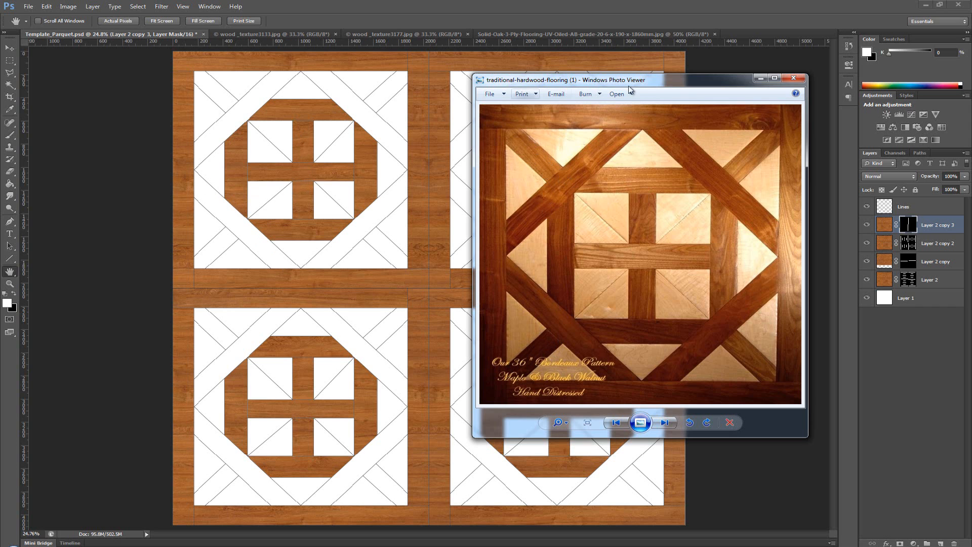
pyautogui.click(793, 78)
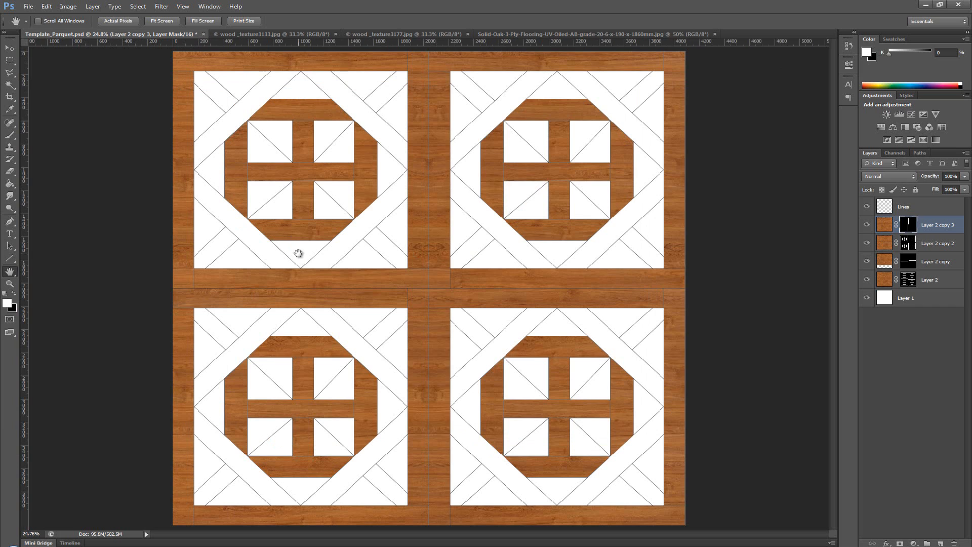
# Duplicate Layer 2 copy 3 and delete the duplicate's mask without applying it.
pyautogui.click(885, 226)
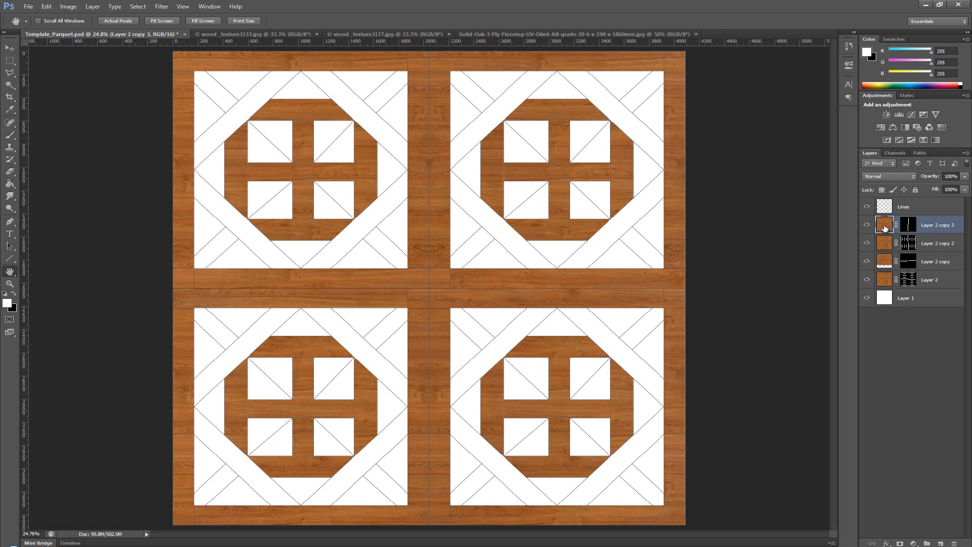
pyautogui.hotkey('ctrl', 'j')
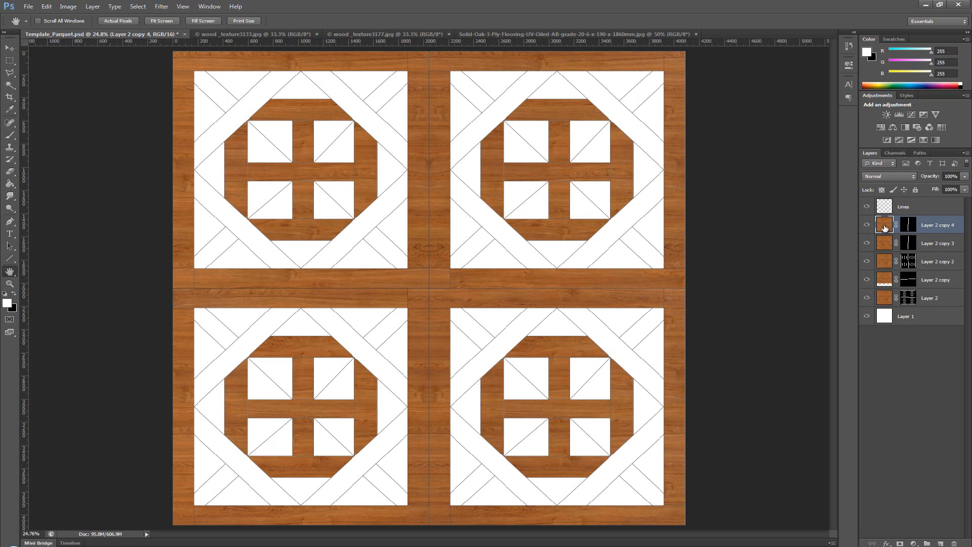
pyautogui.click(909, 225)
pyautogui.click(957, 542)
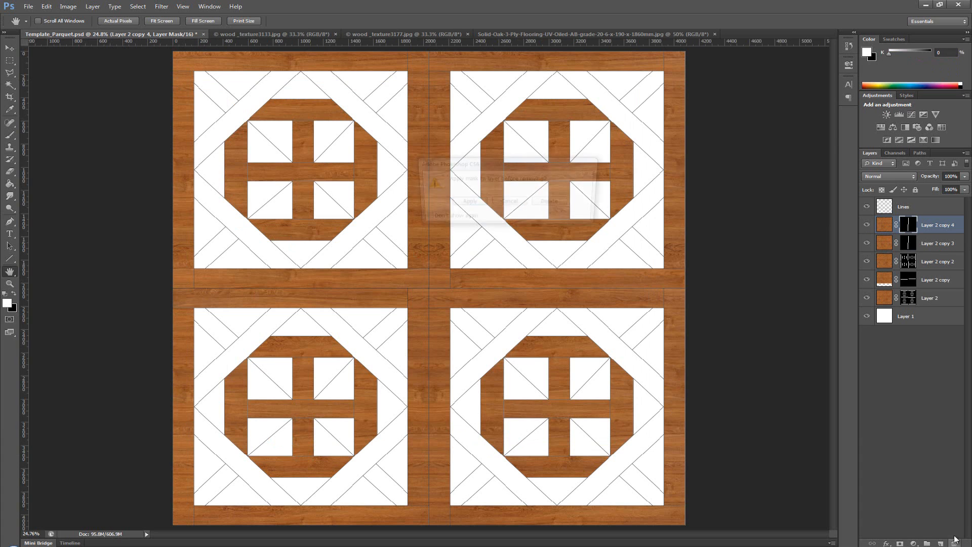
pyautogui.click(554, 203)
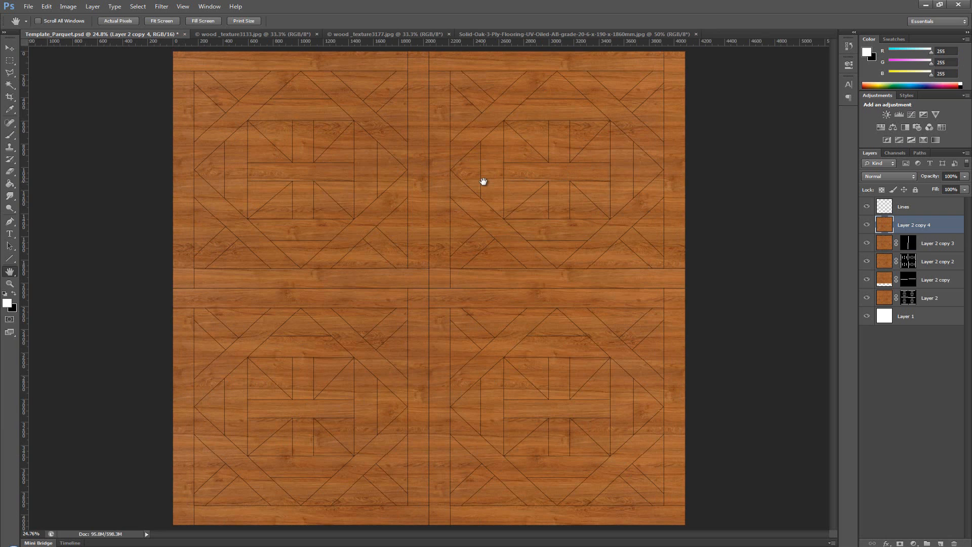
# Rotate Layer 2 copy 4 by 45° and enlarge it to about 133% by 131% so its texture covers the canvas.
pyautogui.press('t')
pyautogui.hotkey('ctrl', 't')
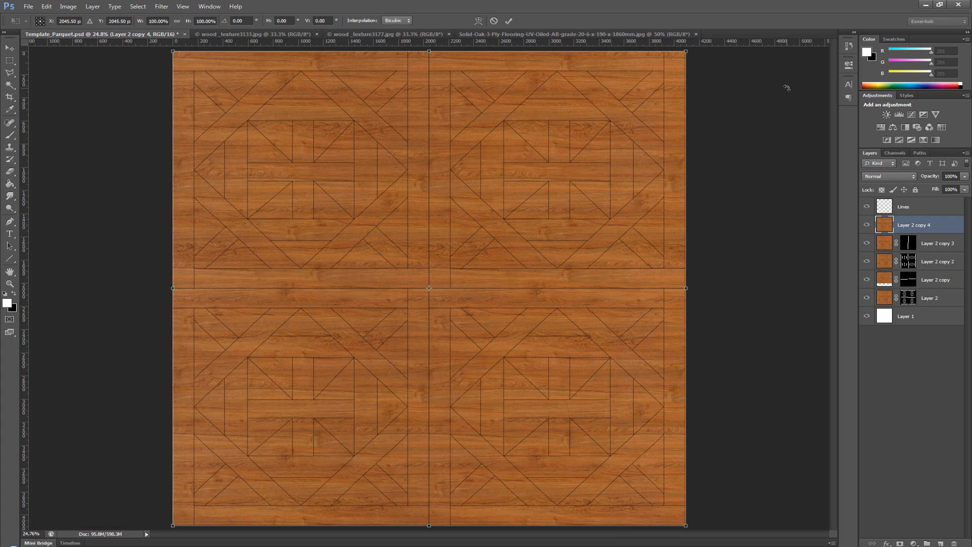
pyautogui.moveTo(786, 87); pyautogui.dragTo(785, 335)
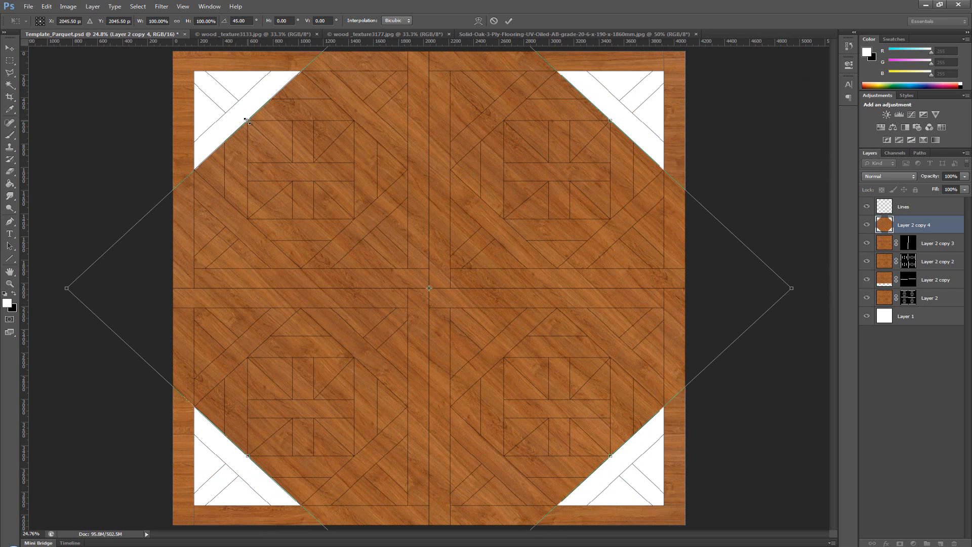
pyautogui.moveTo(248, 121); pyautogui.dragTo(181, 77)
pyautogui.moveTo(610, 458); pyautogui.dragTo(684, 494)
pyautogui.moveTo(252, 461); pyautogui.dragTo(197, 510)
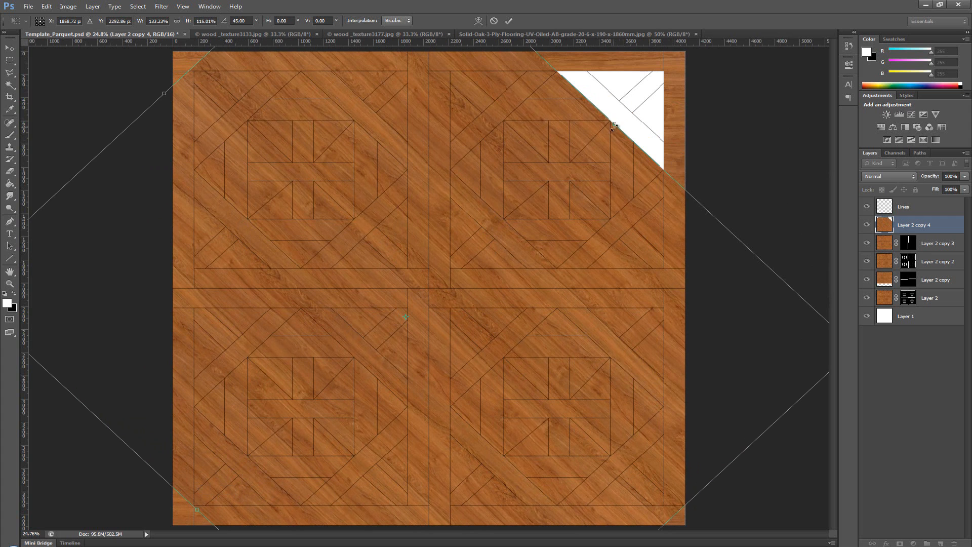
pyautogui.moveTo(614, 126); pyautogui.dragTo(691, 70)
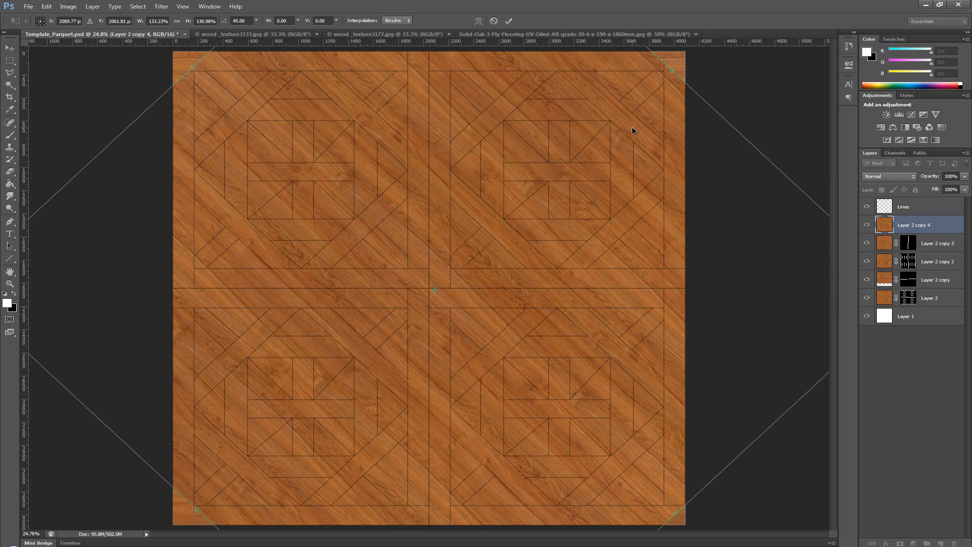
pyautogui.press('t')
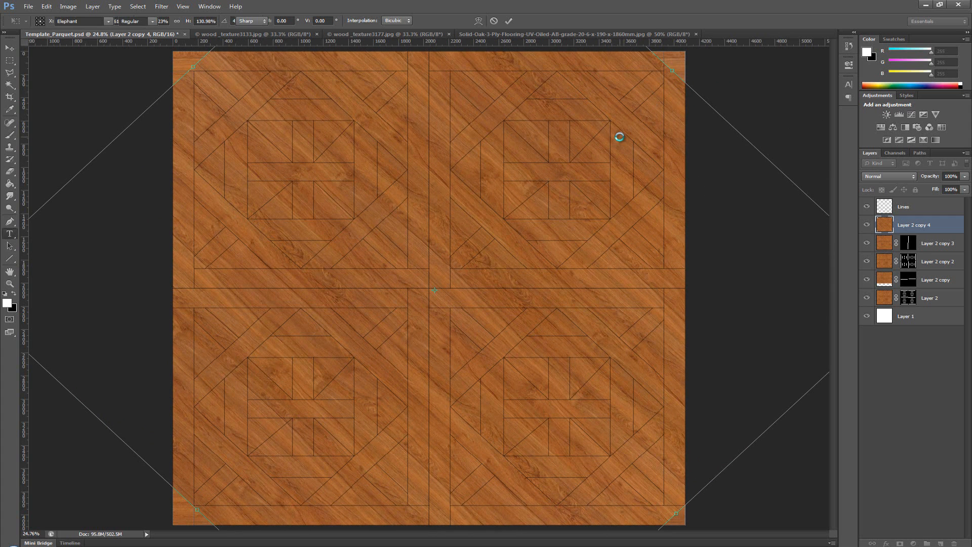
# Hide Layer 2 copy 4 and, on Lines, select the upper-left and lower-right diagonal corner planks of the upper-left and lower-right tiles.
pyautogui.click(867, 225)
pyautogui.click(866, 226)
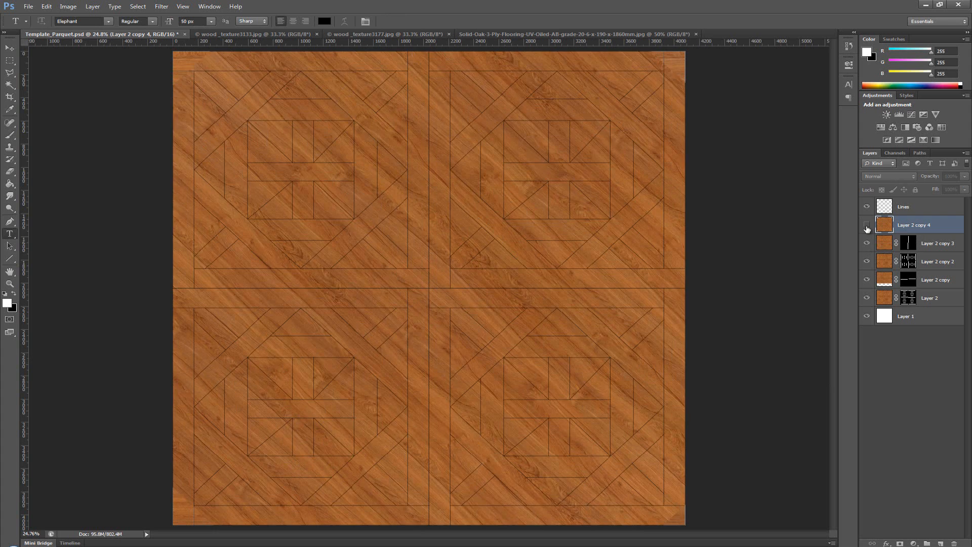
pyautogui.click(867, 226)
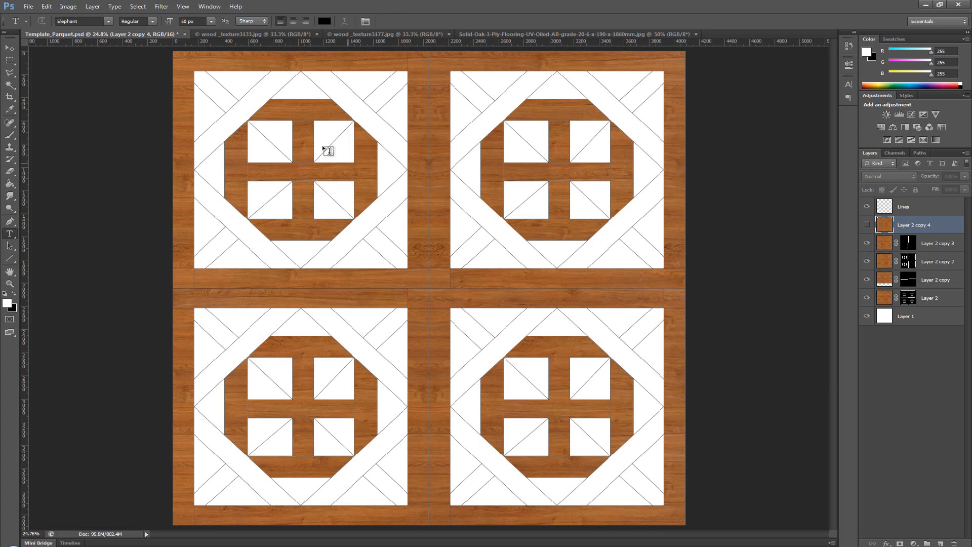
pyautogui.click(866, 225)
pyautogui.click(867, 225)
pyautogui.click(883, 212)
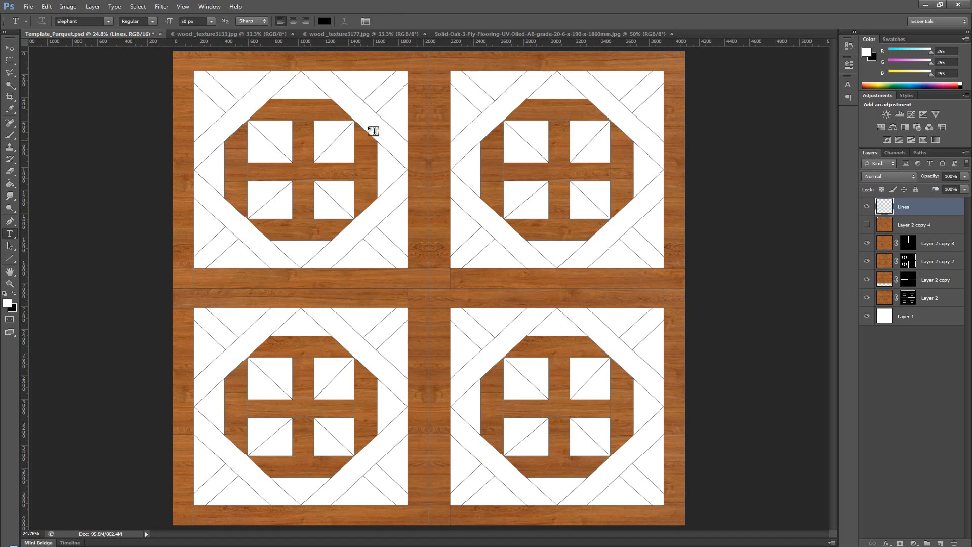
pyautogui.press('w')
pyautogui.click(221, 96)
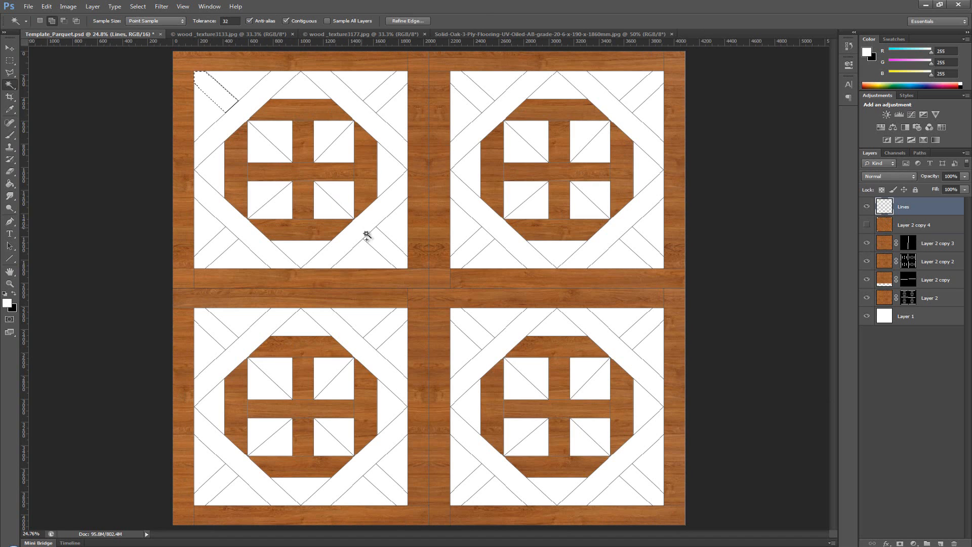
pyautogui.keyDown('shift'); pyautogui.click(384, 252); pyautogui.keyUp('shift')
pyautogui.keyDown('shift'); pyautogui.click(473, 330); pyautogui.keyUp('shift')
pyautogui.keyDown('shift'); pyautogui.click(637, 478); pyautogui.keyUp('shift')
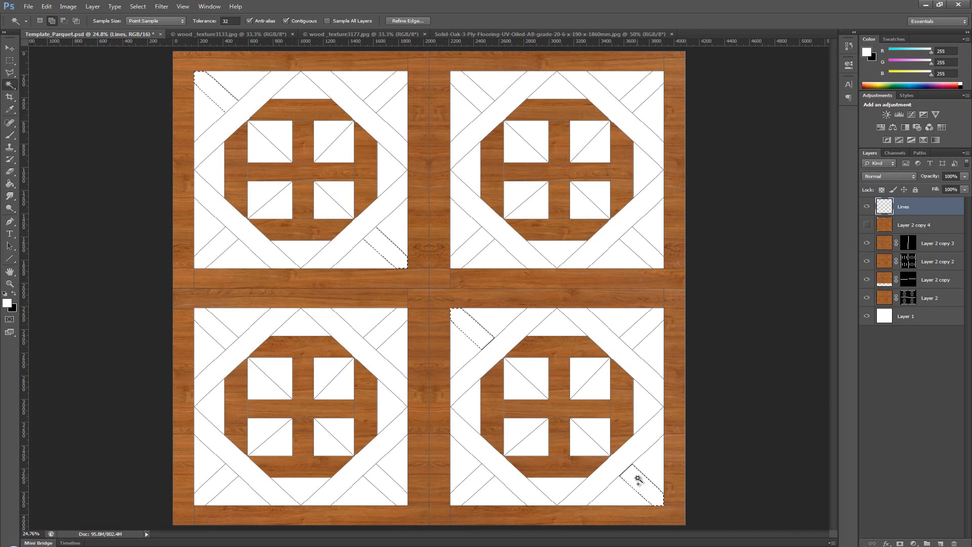
# Add the matching diagonal corner planks of the upper-right and lower-left tiles to the selection, and mask the visible Layer 2 copy 4 with it.
pyautogui.keyDown('shift'); pyautogui.click(640, 244); pyautogui.keyUp('shift')
pyautogui.keyDown('shift'); pyautogui.click(478, 94); pyautogui.keyUp('shift')
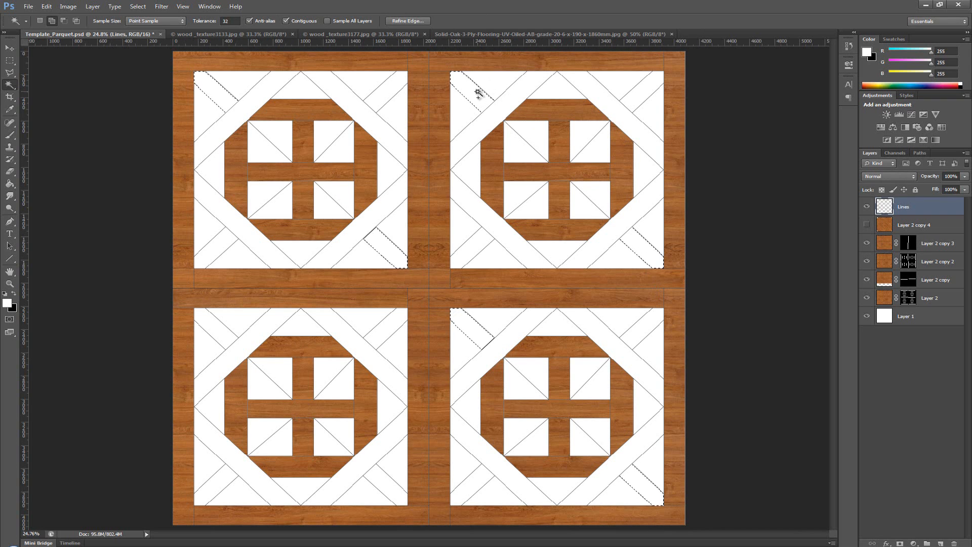
pyautogui.keyDown('shift'); pyautogui.click(216, 338); pyautogui.keyUp('shift')
pyautogui.keyDown('shift'); pyautogui.click(380, 494); pyautogui.keyUp('shift')
pyautogui.click(866, 224)
pyautogui.click(914, 224)
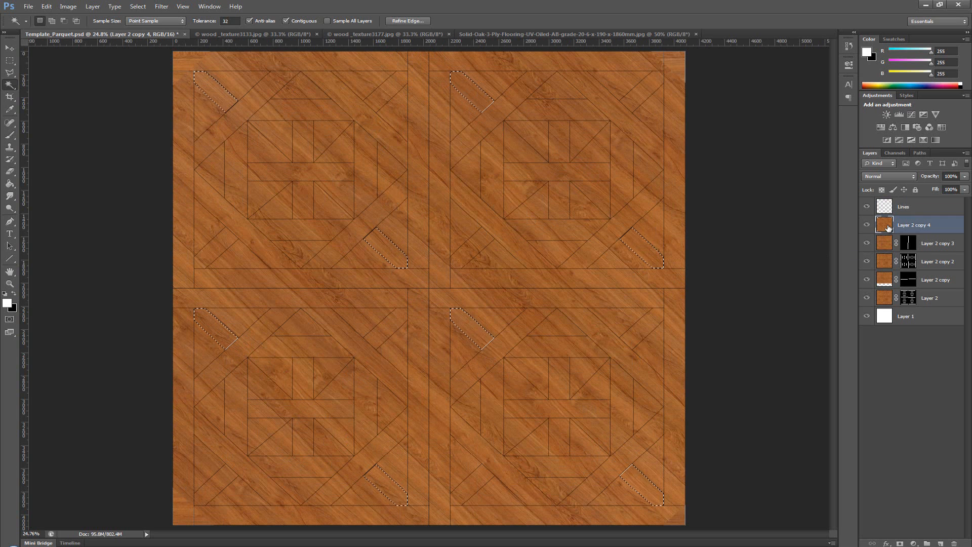
pyautogui.click(899, 543)
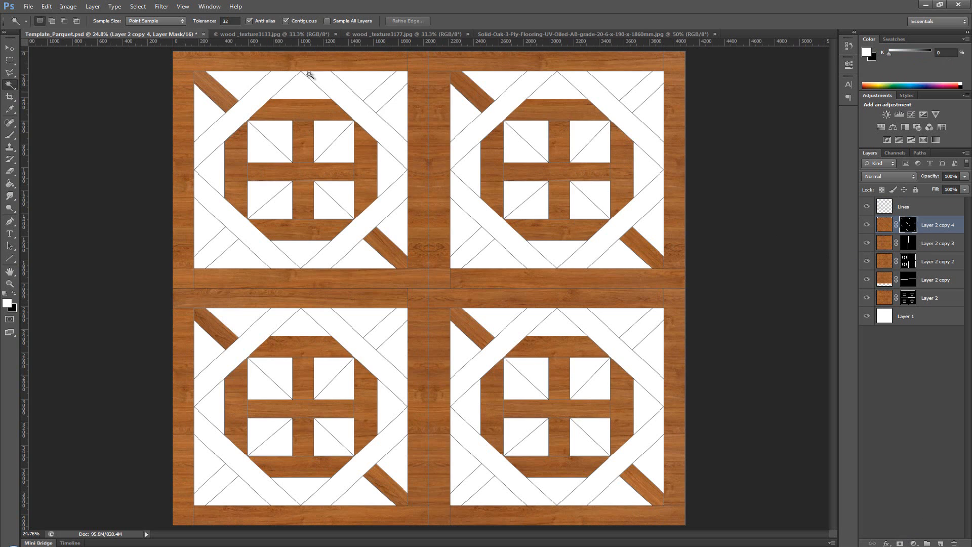
# Duplicate Layer 2 copy 4 and delete the duplicate's layer mask without applying it.
pyautogui.click(10, 60)
pyautogui.click(893, 228)
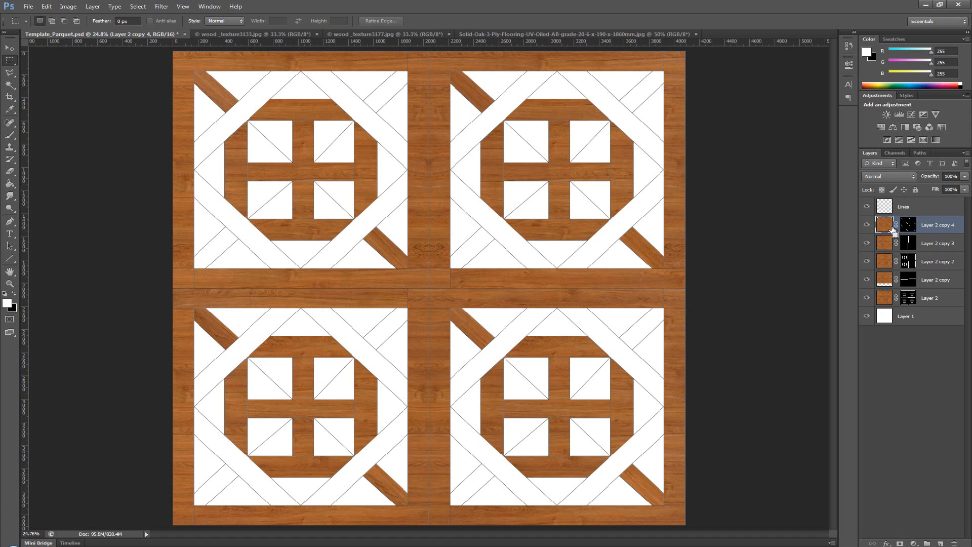
pyautogui.hotkey('ctrl', 'j')
pyautogui.click(909, 225)
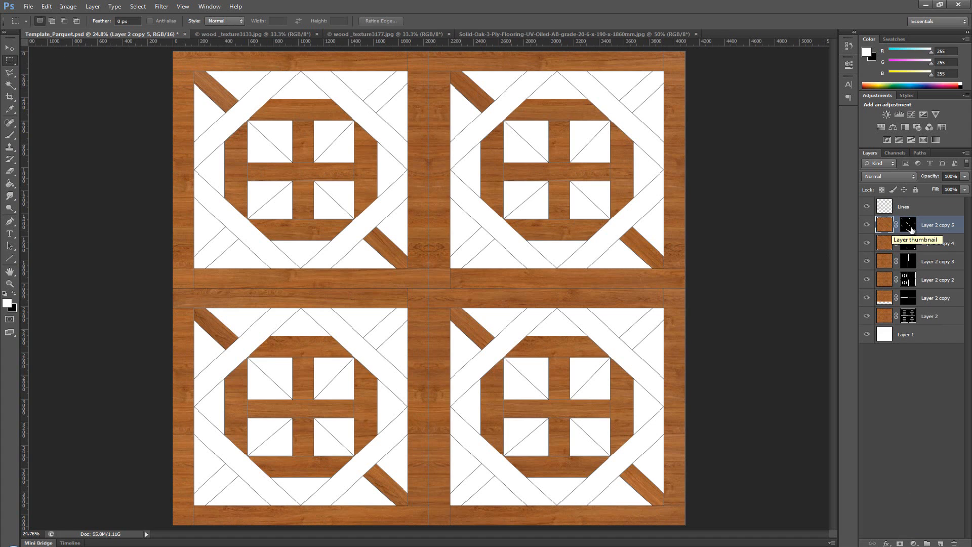
pyautogui.click(955, 542)
pyautogui.click(571, 202)
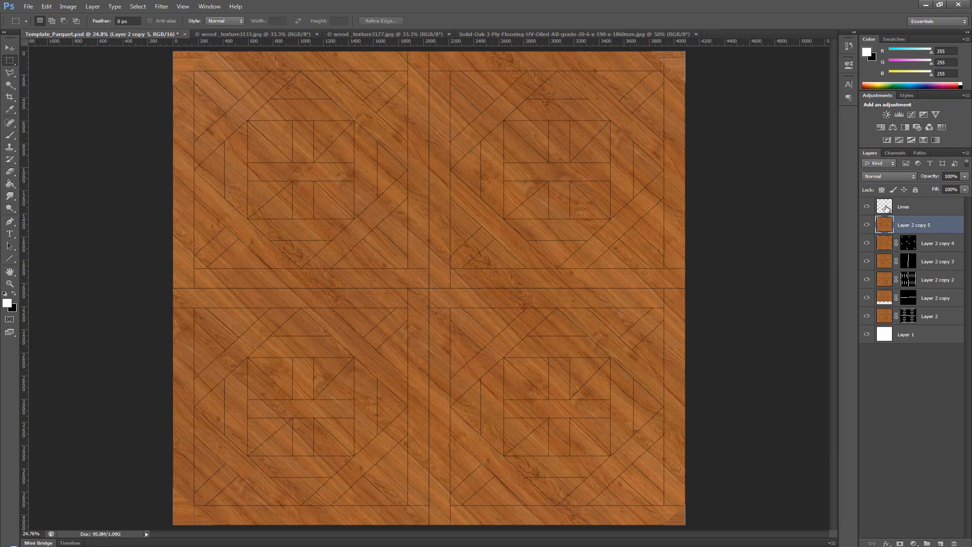
# Hide Layer 2 copy 5 and, on Lines, select the upper-right and lower-left diagonal corner planks of all four tiles.
pyautogui.click(867, 225)
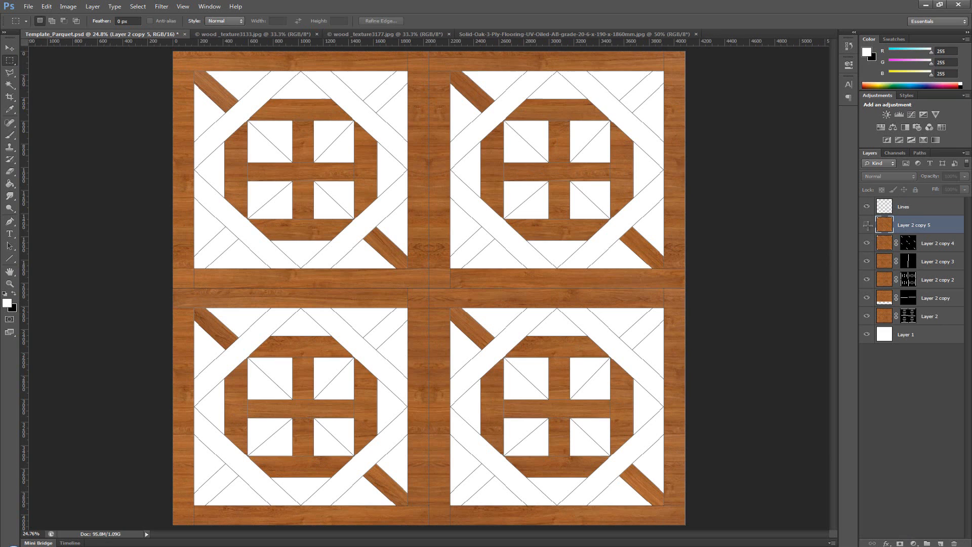
pyautogui.click(890, 209)
pyautogui.press('w')
pyautogui.click(639, 94)
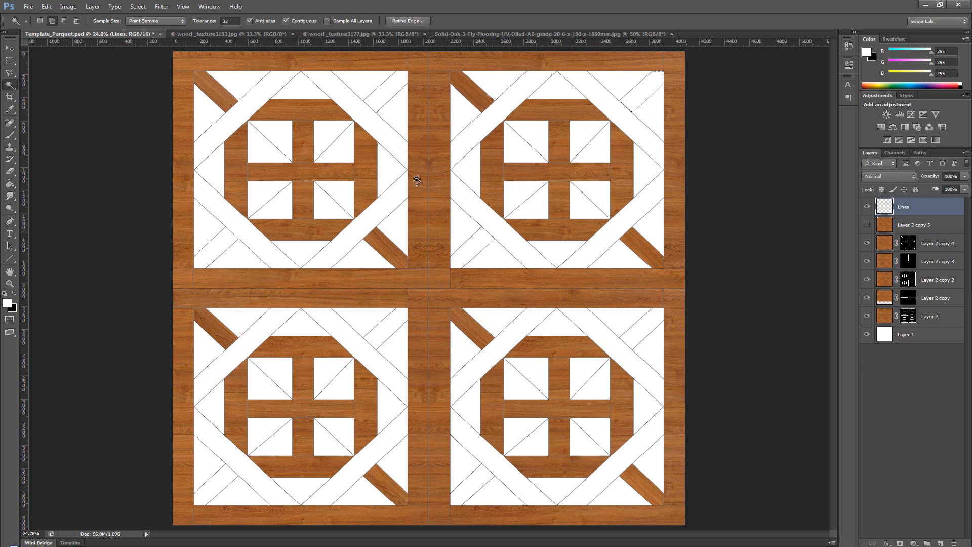
pyautogui.keyDown('shift'); pyautogui.click(382, 97); pyautogui.keyUp('shift')
pyautogui.keyDown('shift'); pyautogui.click(231, 238); pyautogui.keyUp('shift')
pyautogui.keyDown('shift'); pyautogui.click(477, 239); pyautogui.keyUp('shift')
pyautogui.keyDown('shift'); pyautogui.click(382, 335); pyautogui.keyUp('shift')
pyautogui.keyDown('shift'); pyautogui.click(203, 500); pyautogui.keyUp('shift')
pyautogui.keyDown('shift'); pyautogui.click(478, 481); pyautogui.keyUp('shift')
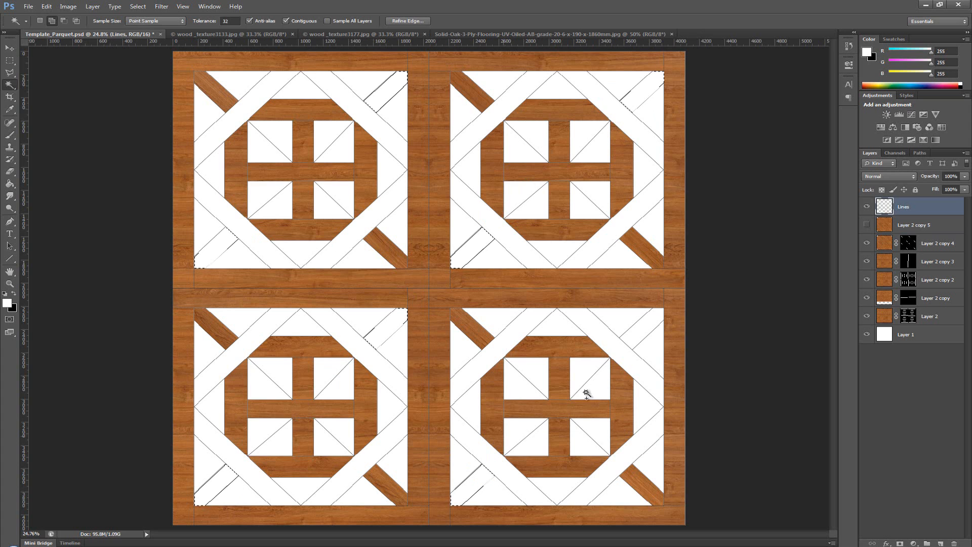
pyautogui.keyDown('shift'); pyautogui.click(656, 317); pyautogui.keyUp('shift')
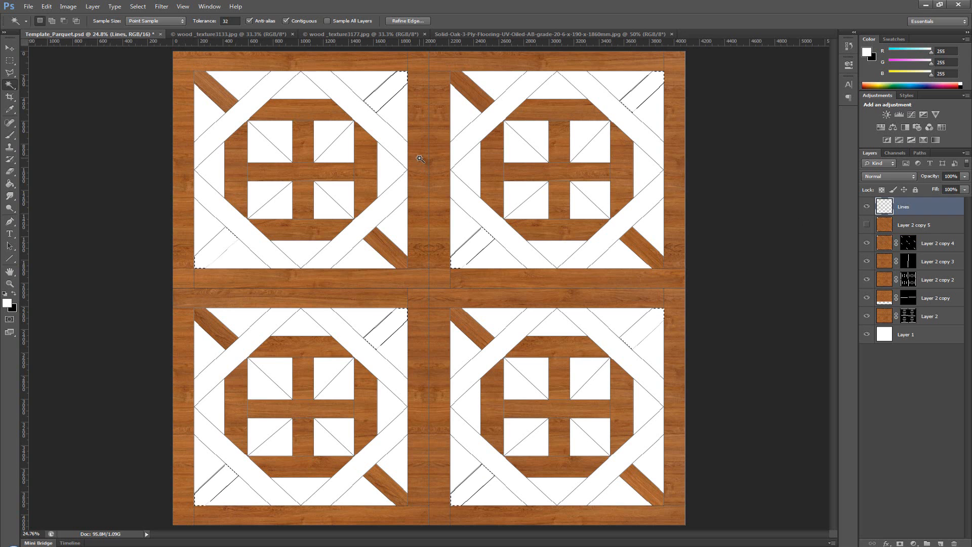
# Show Layer 2 copy 5 and mask it with the selected corner planks.
pyautogui.click(887, 229)
pyautogui.click(867, 225)
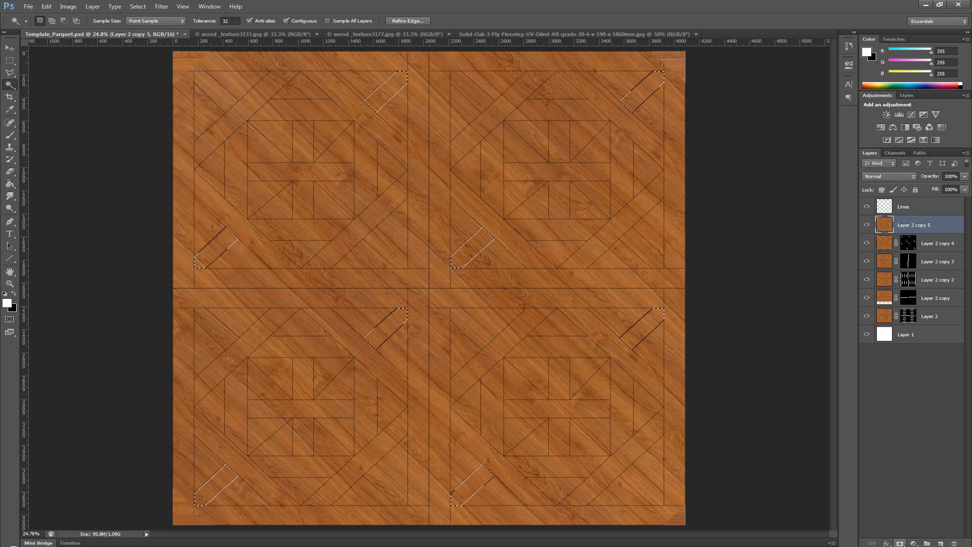
pyautogui.click(899, 543)
pyautogui.press('m')
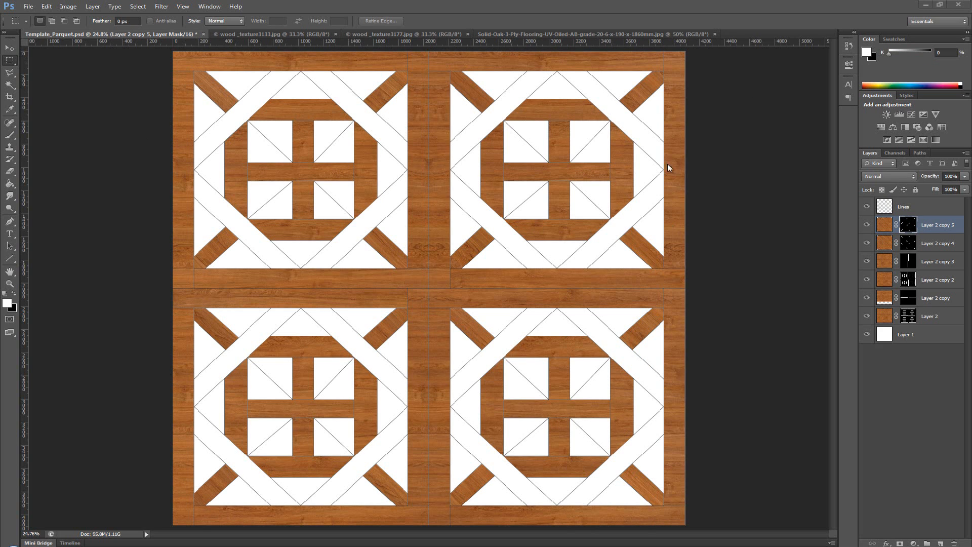
# Unlink Layer 2 copy 5's texture from its mask, flip only the texture horizontally, and relink the two.
pyautogui.click(888, 228)
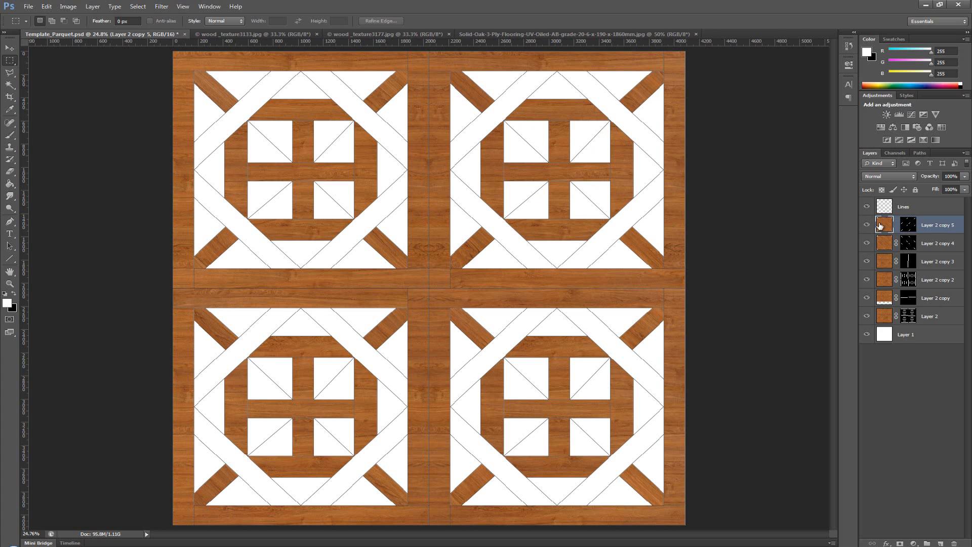
pyautogui.hotkey('ctrl', 't')
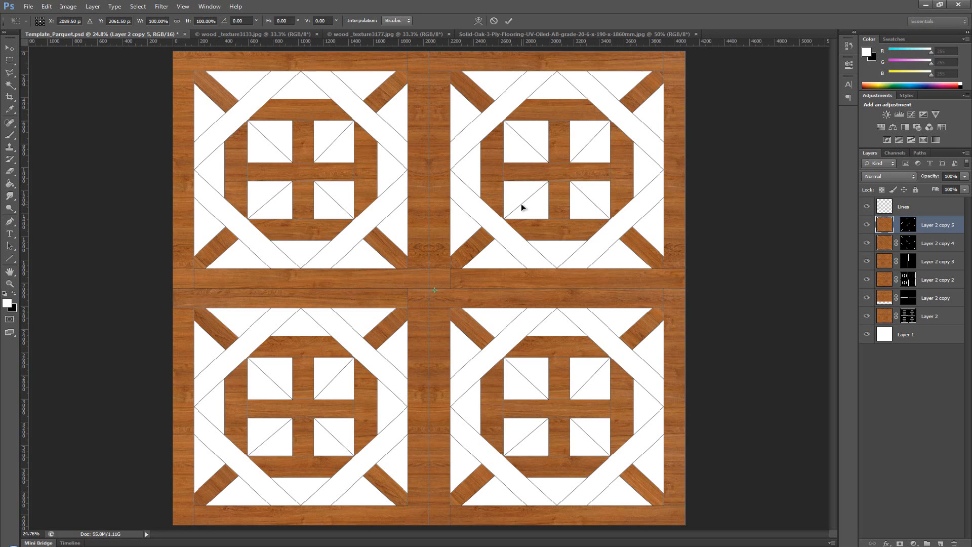
pyautogui.rightClick(485, 238)
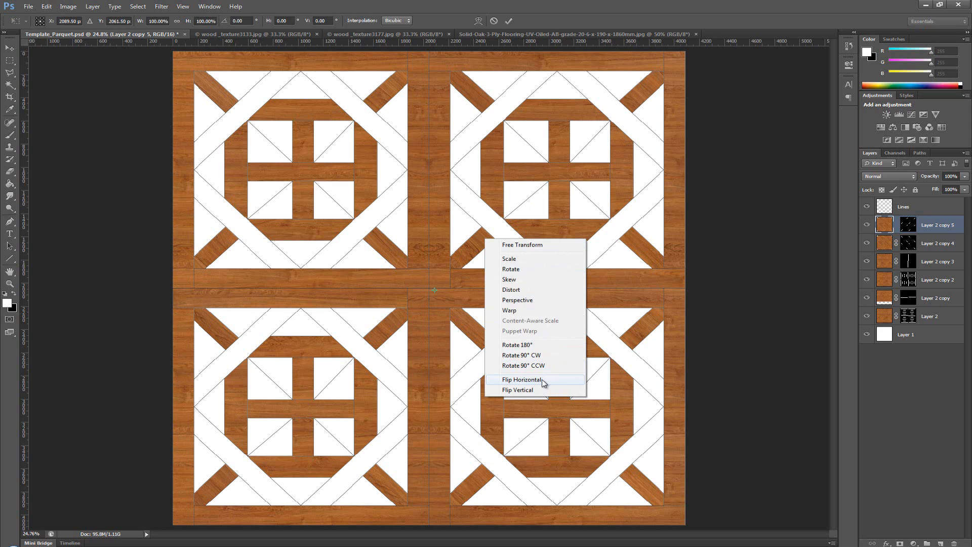
pyautogui.click(522, 379)
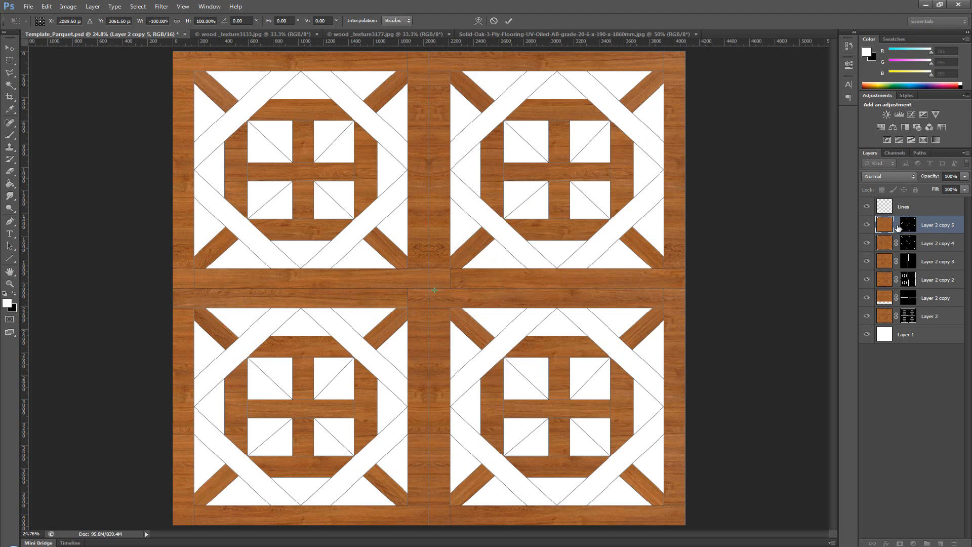
pyautogui.press('Return')
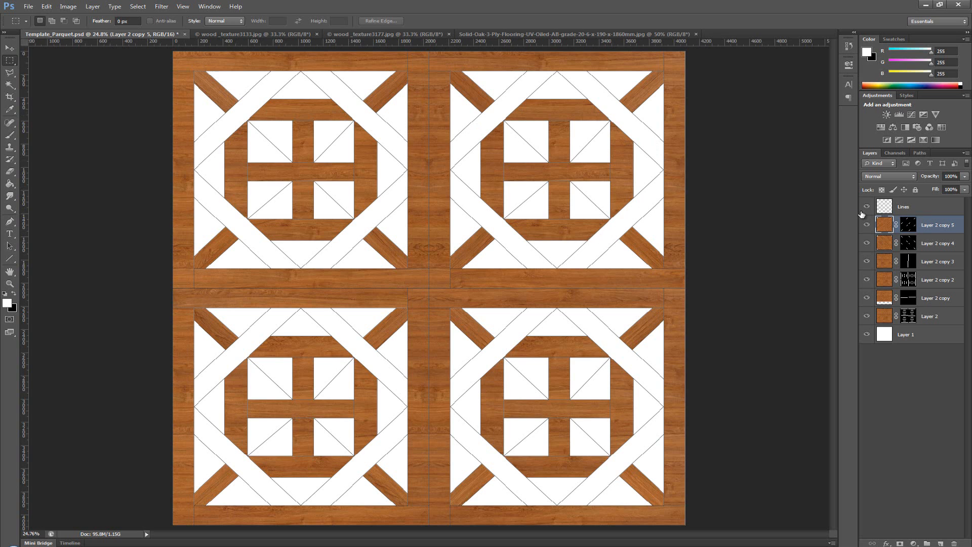
# View Layer 2 copy 5's mask on its own, and return to the Lines layer.
pyautogui.click(908, 227)
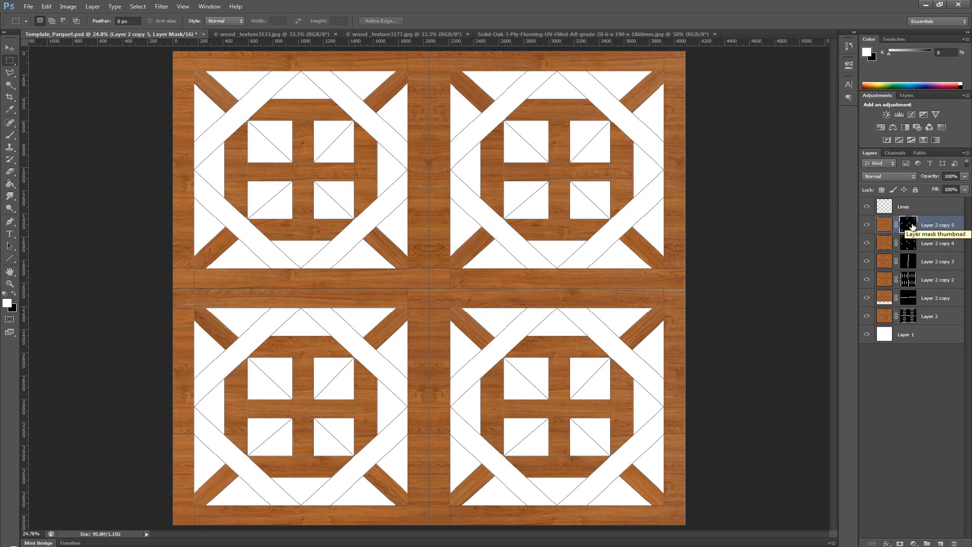
pyautogui.keyDown('alt'); pyautogui.click(911, 227); pyautogui.keyUp('alt')
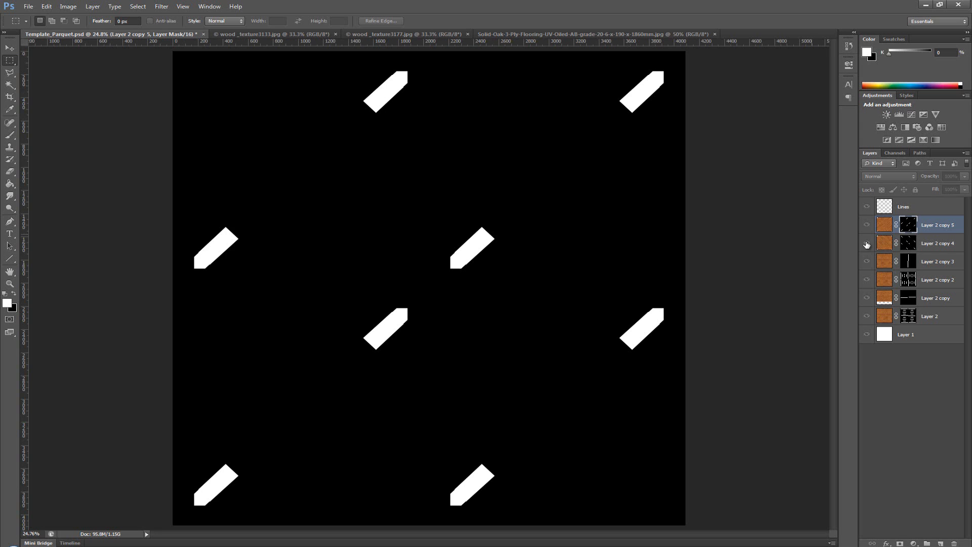
pyautogui.click(886, 208)
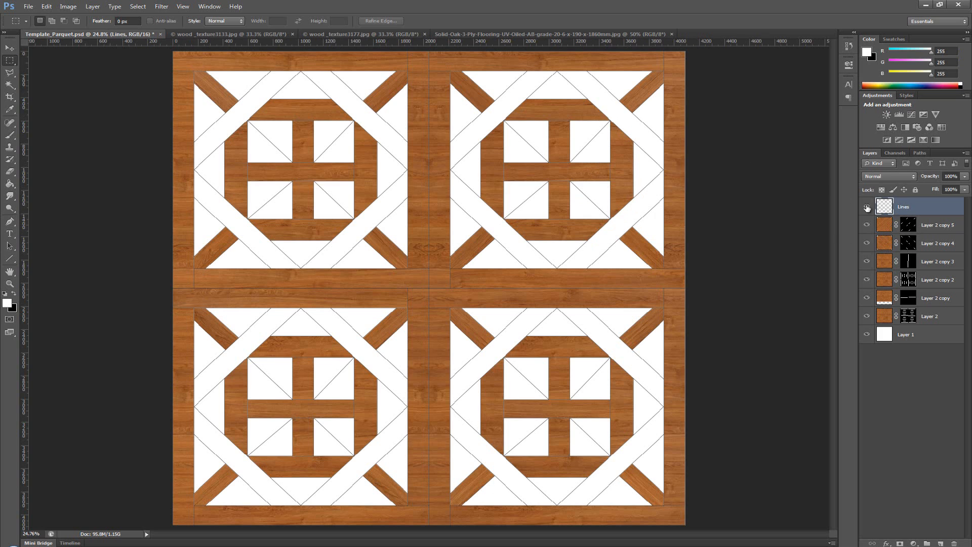
# Select the long upper-left and lower-right diagonal planks around the octagon in all four tiles with the Magic Wand.
pyautogui.press('w')
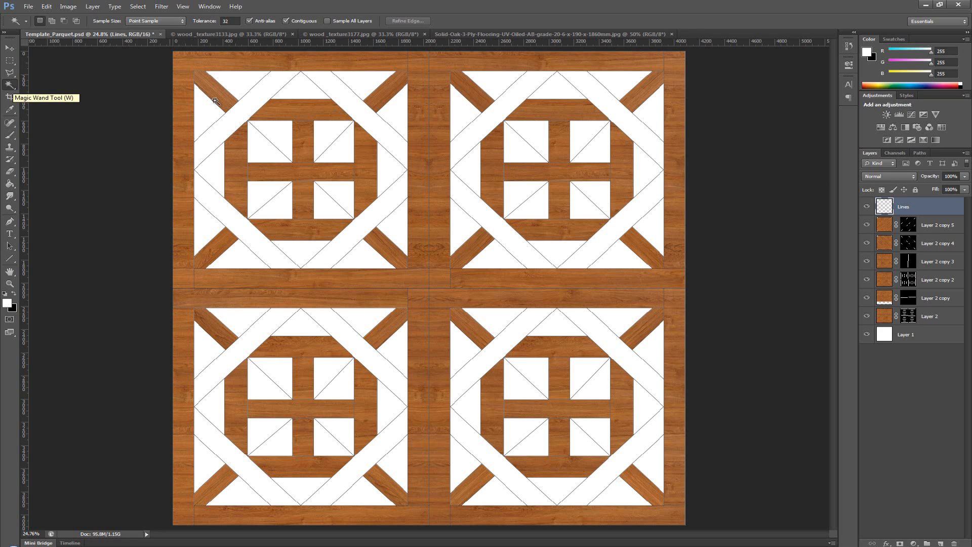
pyautogui.click(237, 116)
pyautogui.click(368, 219)
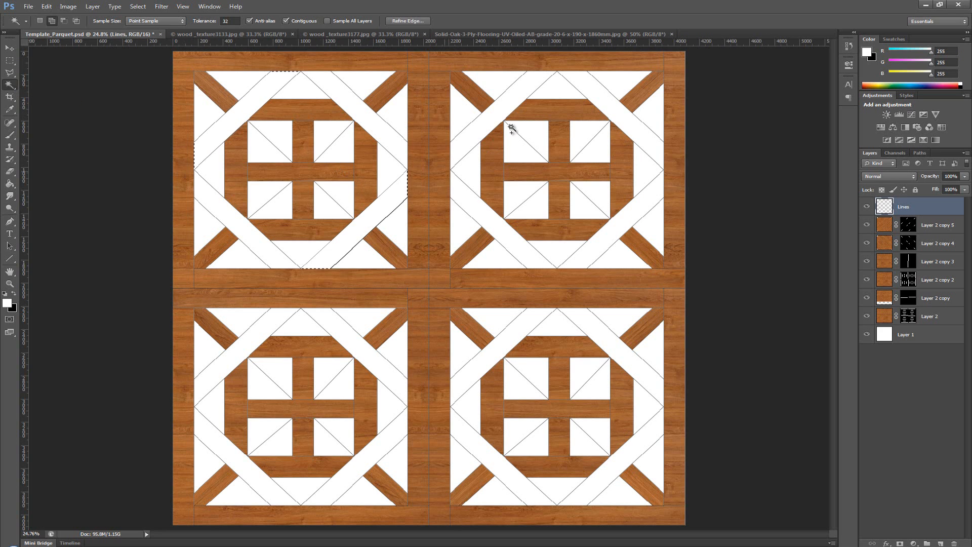
pyautogui.click(499, 102)
pyautogui.click(623, 229)
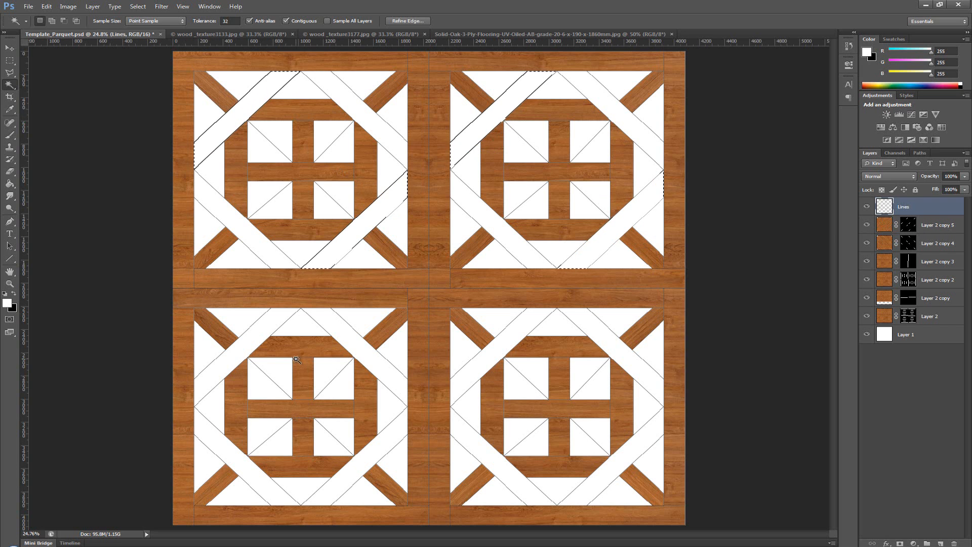
pyautogui.click(248, 358)
pyautogui.hotkey('ctrl', 'z')
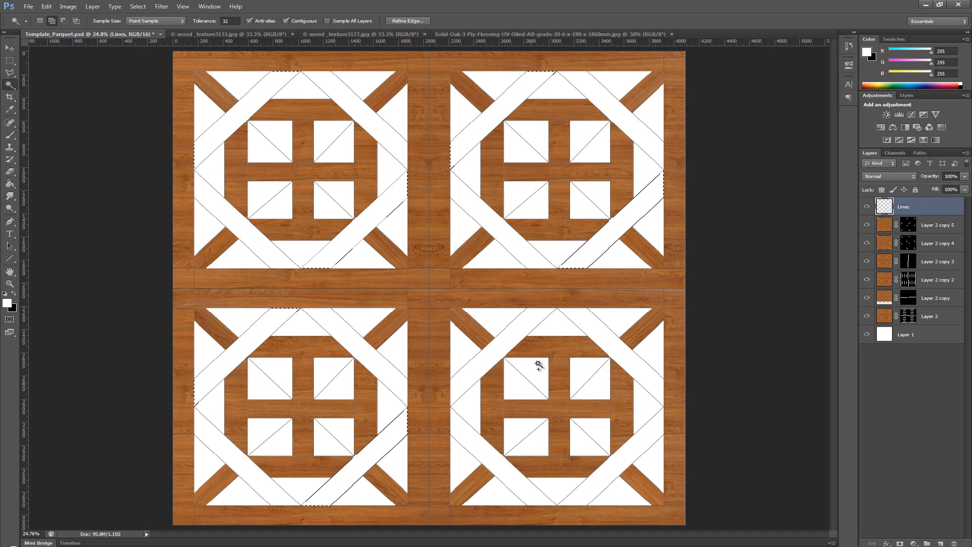
pyautogui.keyDown('shift'); pyautogui.click(632, 458); pyautogui.keyUp('shift')
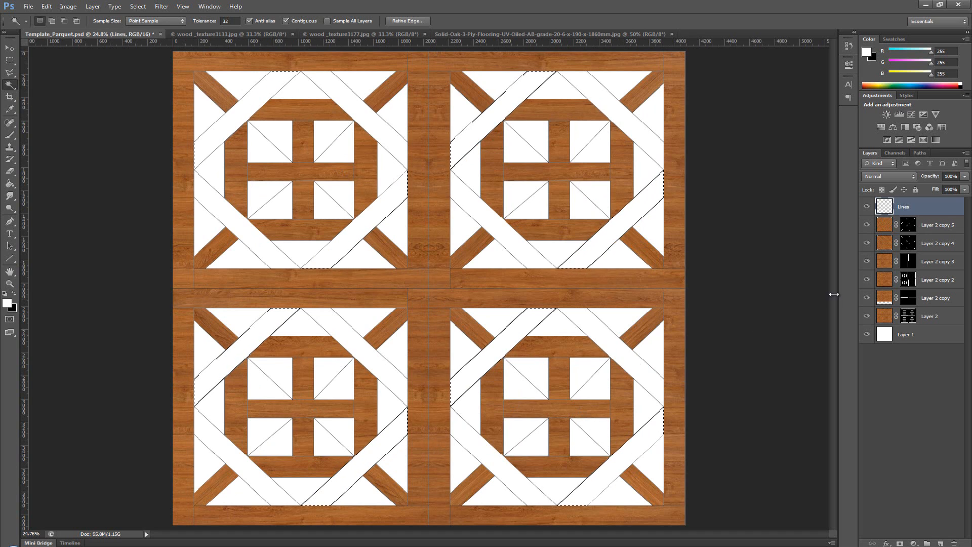
# Paint the selected long diagonal planks white in Layer 2 copy 5's isolated mask, deselect, and return to the texture view.
pyautogui.keyDown('alt'); pyautogui.click(909, 225); pyautogui.keyUp('alt')
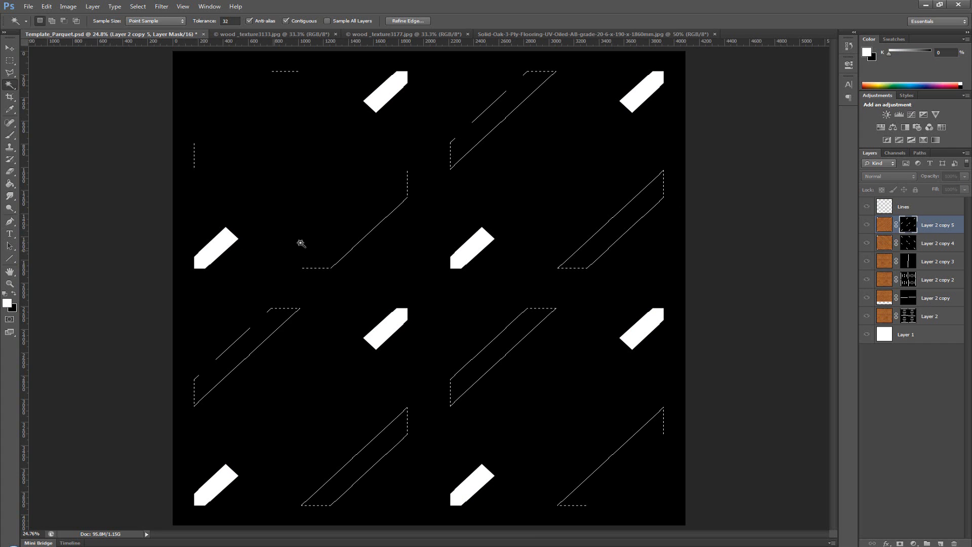
pyautogui.press('b')
pyautogui.moveTo(181, 223)
pyautogui.mouseDown()
pyautogui.moveTo(256, 102)
pyautogui.moveTo(181, 195)
pyautogui.moveTo(148, 185)
pyautogui.mouseUp()
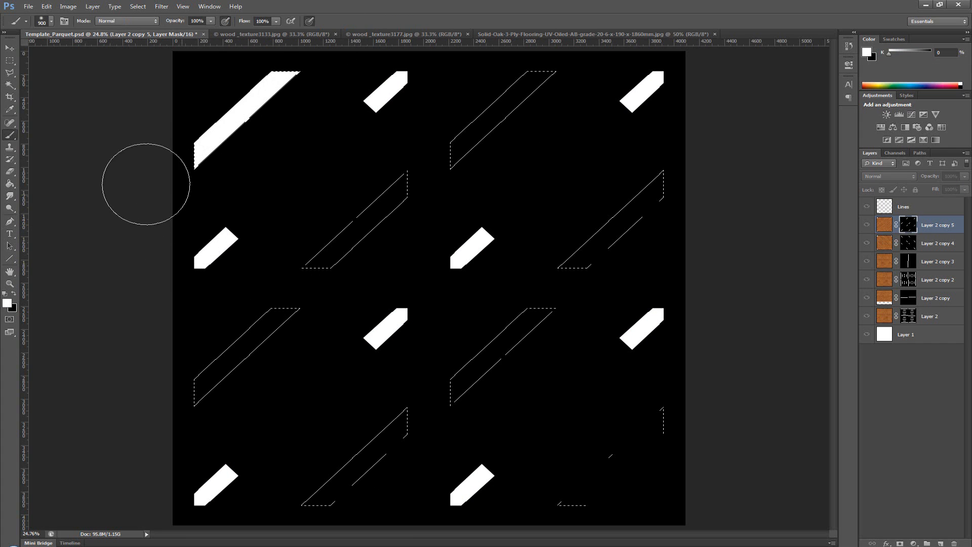
pyautogui.moveTo(424, 174)
pyautogui.mouseDown()
pyautogui.moveTo(471, 196)
pyautogui.moveTo(265, 283)
pyautogui.moveTo(469, 200)
pyautogui.moveTo(349, 132)
pyautogui.moveTo(408, 64)
pyautogui.moveTo(672, 226)
pyautogui.moveTo(466, 230)
pyautogui.moveTo(489, 260)
pyautogui.moveTo(696, 328)
pyautogui.moveTo(395, 325)
pyautogui.moveTo(433, 358)
pyautogui.moveTo(337, 407)
pyautogui.moveTo(240, 325)
pyautogui.moveTo(196, 440)
pyautogui.moveTo(178, 391)
pyautogui.moveTo(347, 372)
pyautogui.moveTo(410, 408)
pyautogui.moveTo(420, 434)
pyautogui.moveTo(358, 474)
pyautogui.moveTo(671, 490)
pyautogui.moveTo(556, 525)
pyautogui.moveTo(664, 438)
pyautogui.moveTo(621, 478)
pyautogui.moveTo(648, 209)
pyautogui.mouseUp()
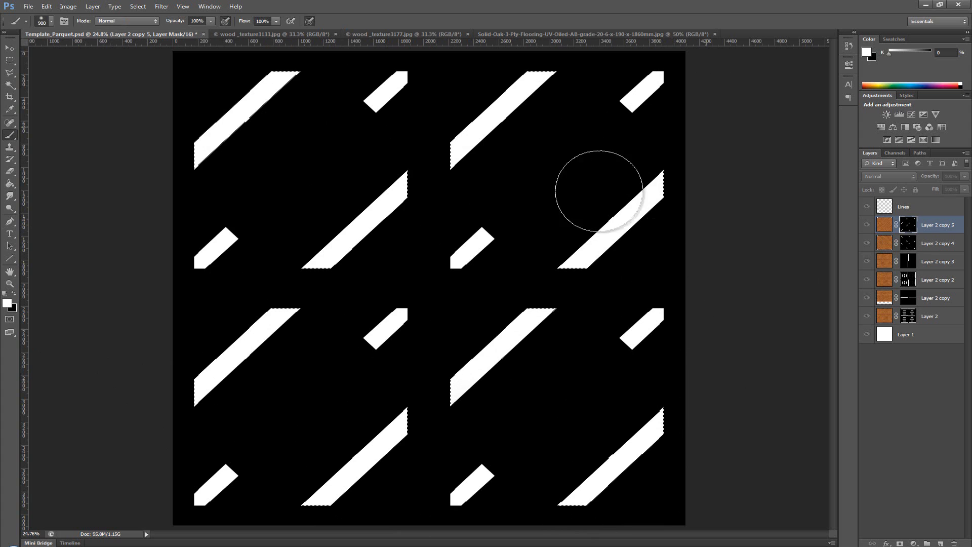
pyautogui.hotkey('ctrl', 'd')
pyautogui.press('m')
pyautogui.click(880, 221)
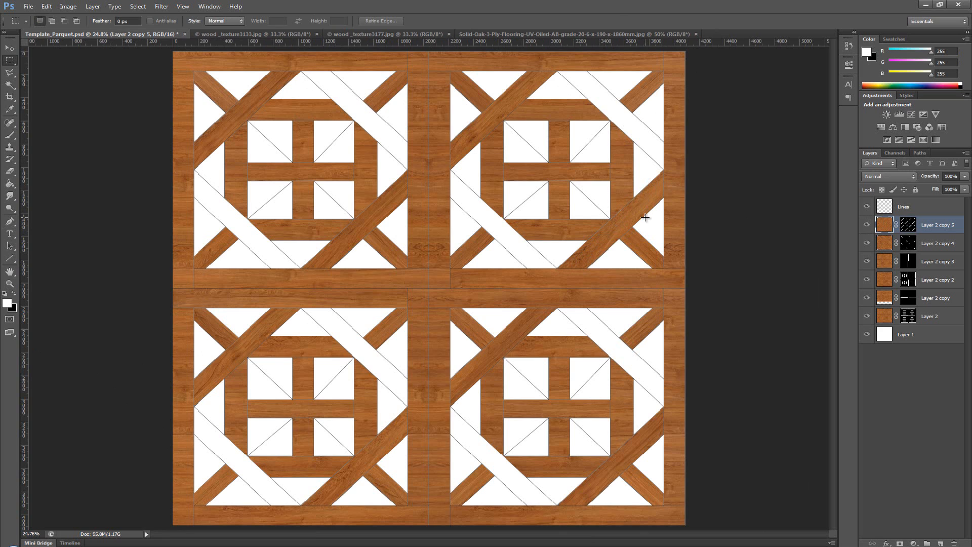
# On Lines, select the long upper-right and lower-left diagonal planks around the octagon in all four tiles.
pyautogui.click(889, 210)
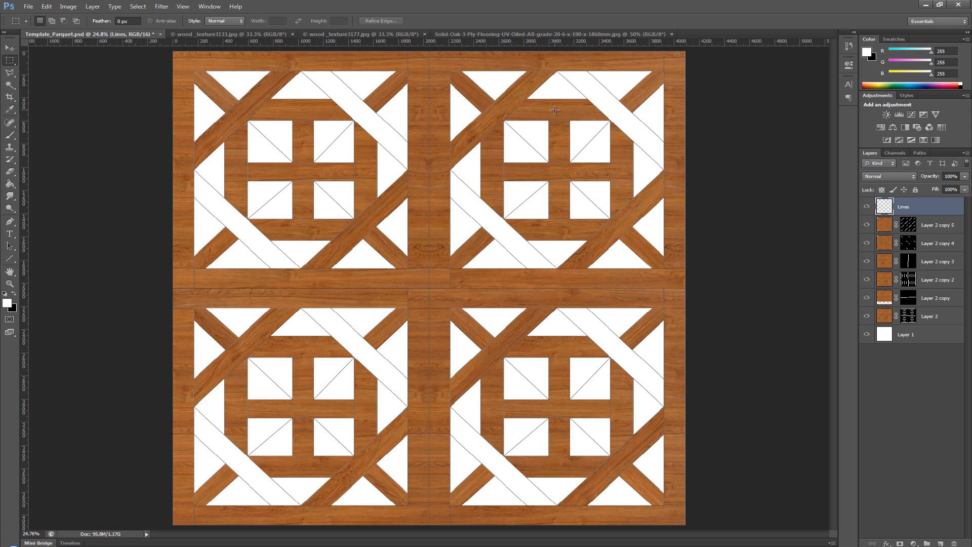
pyautogui.press('w')
pyautogui.click(374, 124)
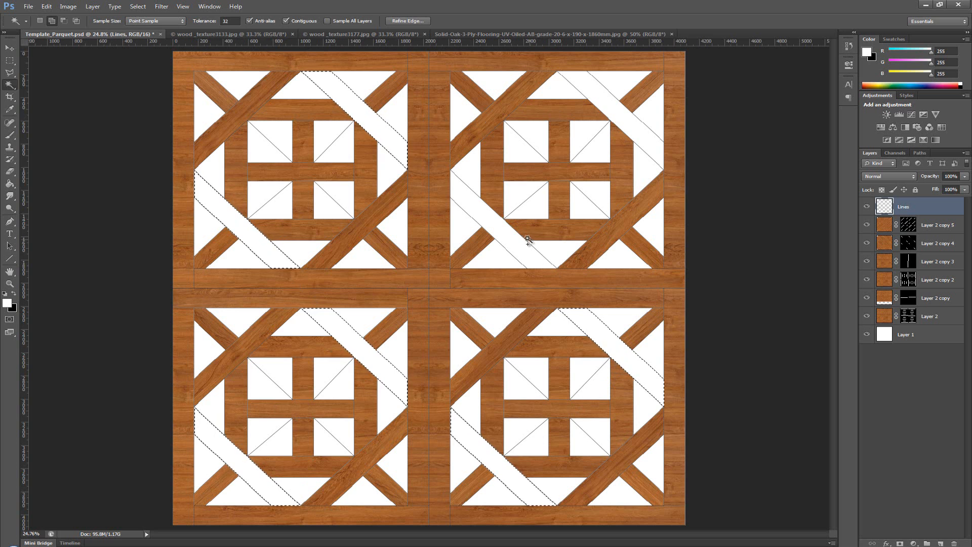
pyautogui.click(619, 121)
# Paint the selected long diagonal planks white in Layer 2 copy 4's mask to reveal its texture, and deselect.
pyautogui.click(890, 247)
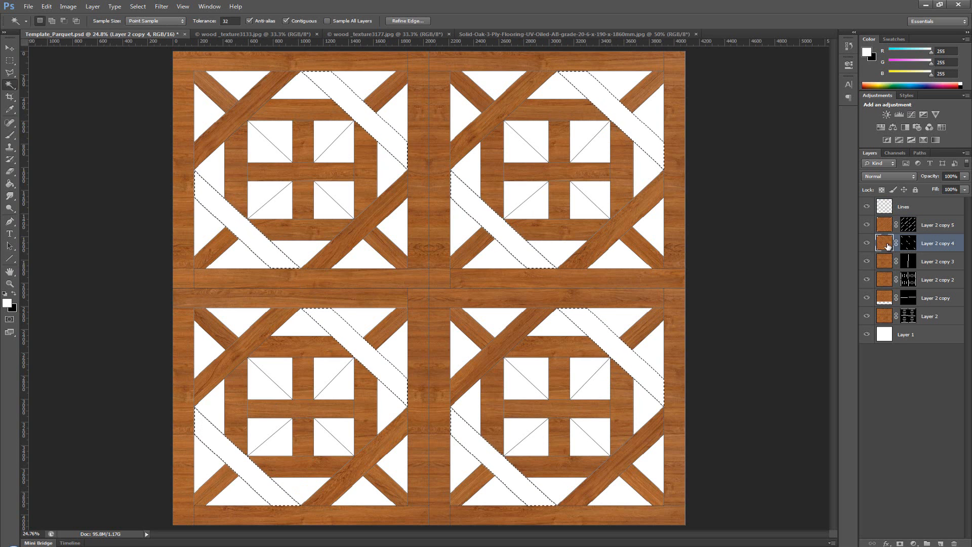
pyautogui.click(908, 245)
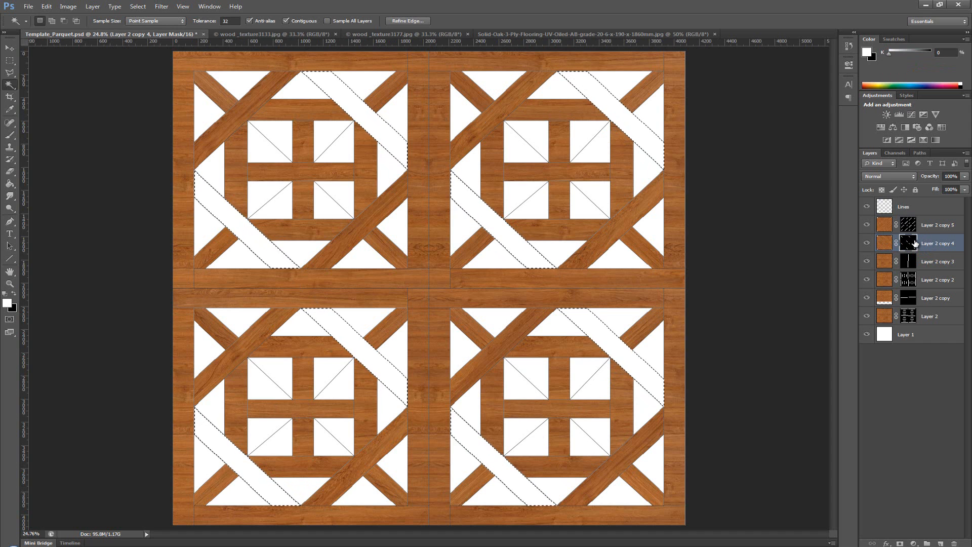
pyautogui.press('b')
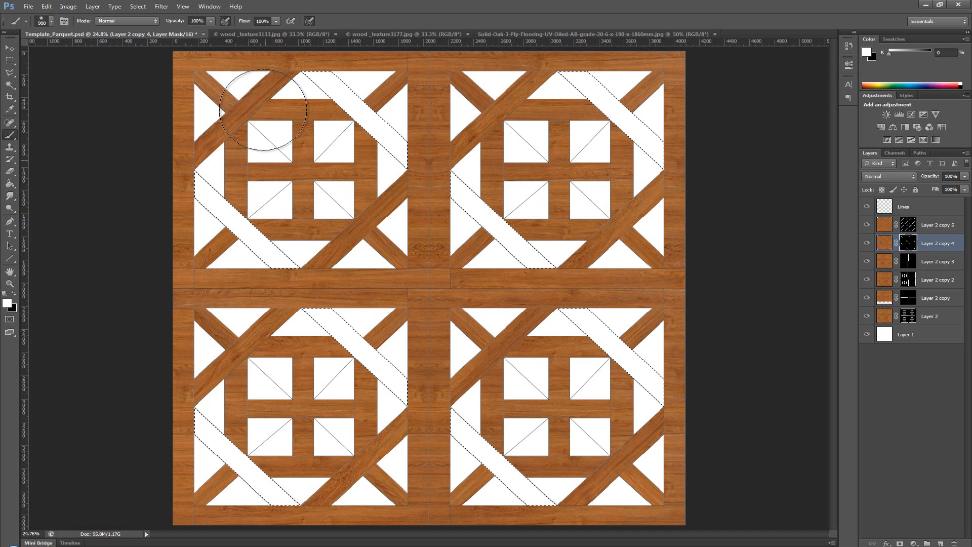
pyautogui.moveTo(265, 71)
pyautogui.mouseDown()
pyautogui.moveTo(319, 112)
pyautogui.moveTo(300, 92)
pyautogui.moveTo(385, 131)
pyautogui.mouseUp()
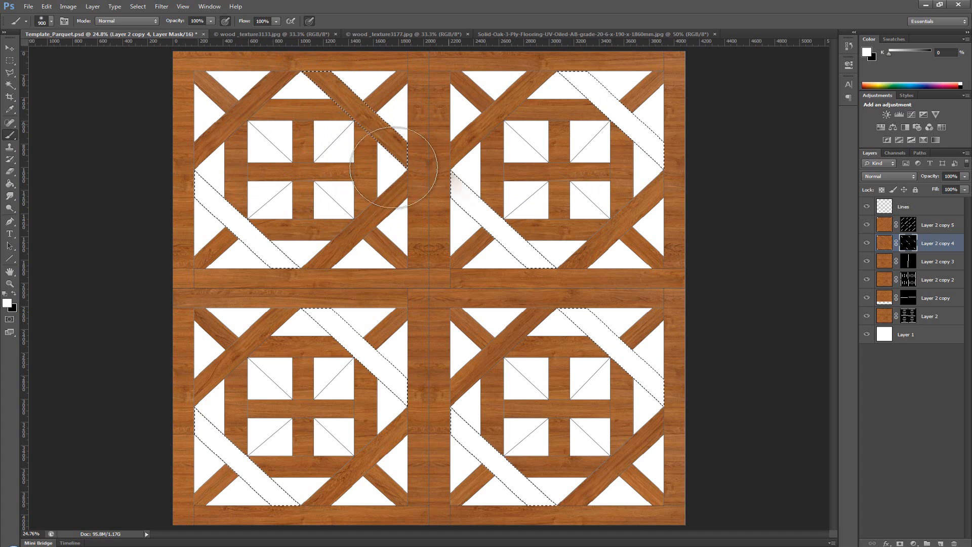
pyautogui.moveTo(502, 223)
pyautogui.mouseDown()
pyautogui.moveTo(477, 210)
pyautogui.moveTo(471, 226)
pyautogui.moveTo(530, 263)
pyautogui.moveTo(571, 102)
pyautogui.moveTo(511, 66)
pyautogui.moveTo(608, 75)
pyautogui.moveTo(682, 185)
pyautogui.moveTo(682, 238)
pyautogui.moveTo(639, 333)
pyautogui.moveTo(639, 379)
pyautogui.moveTo(684, 413)
pyautogui.moveTo(595, 418)
pyautogui.moveTo(530, 503)
pyautogui.moveTo(535, 515)
pyautogui.moveTo(470, 465)
pyautogui.moveTo(435, 403)
pyautogui.moveTo(301, 317)
pyautogui.moveTo(268, 229)
pyautogui.moveTo(195, 167)
pyautogui.moveTo(233, 224)
pyautogui.moveTo(283, 343)
pyautogui.moveTo(208, 515)
pyautogui.moveTo(278, 456)
pyautogui.mouseUp()
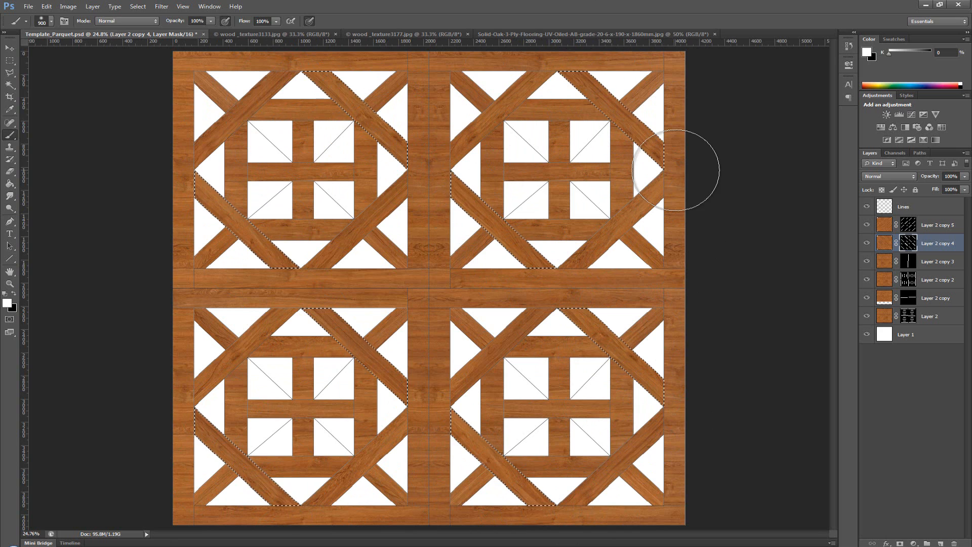
pyautogui.press('m')
pyautogui.click(694, 185)
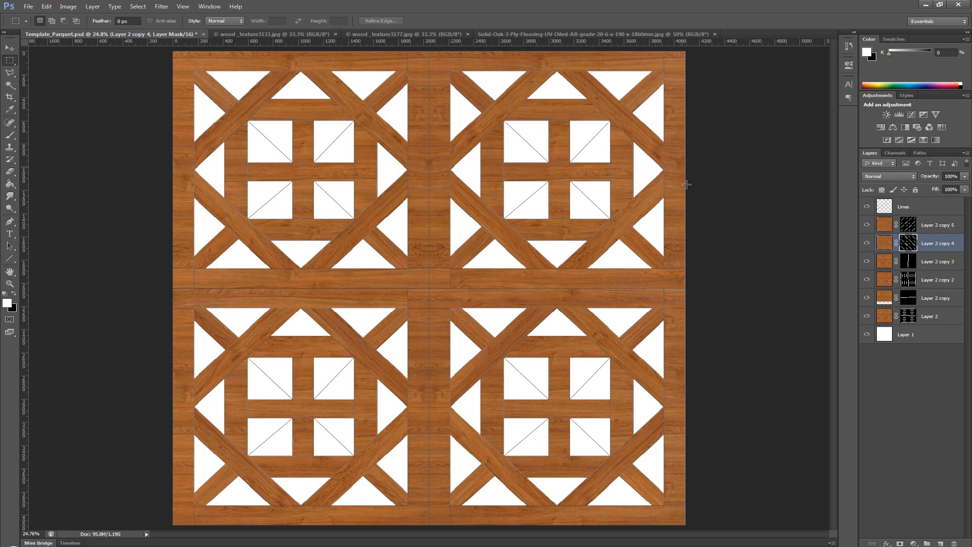
# Toggle the visibility of Layer 2 copy 3 and Layer 2 copy 2 to check which vertical planks each one fills.
pyautogui.click(867, 261)
pyautogui.click(866, 262)
pyautogui.click(866, 261)
pyautogui.click(866, 261)
pyautogui.click(866, 279)
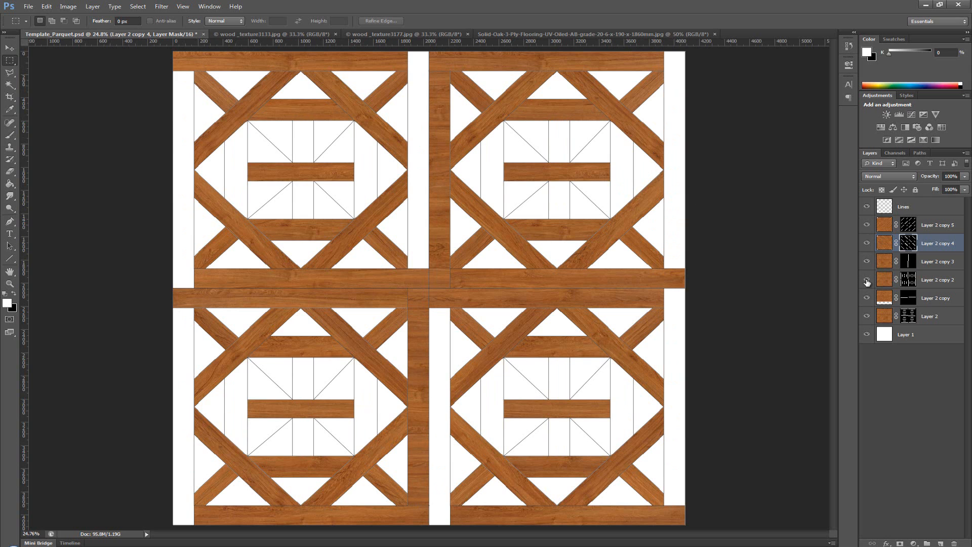
pyautogui.click(866, 279)
# Try to flip Layer 2 copy 2 vertically together with its mask.
pyautogui.click(890, 282)
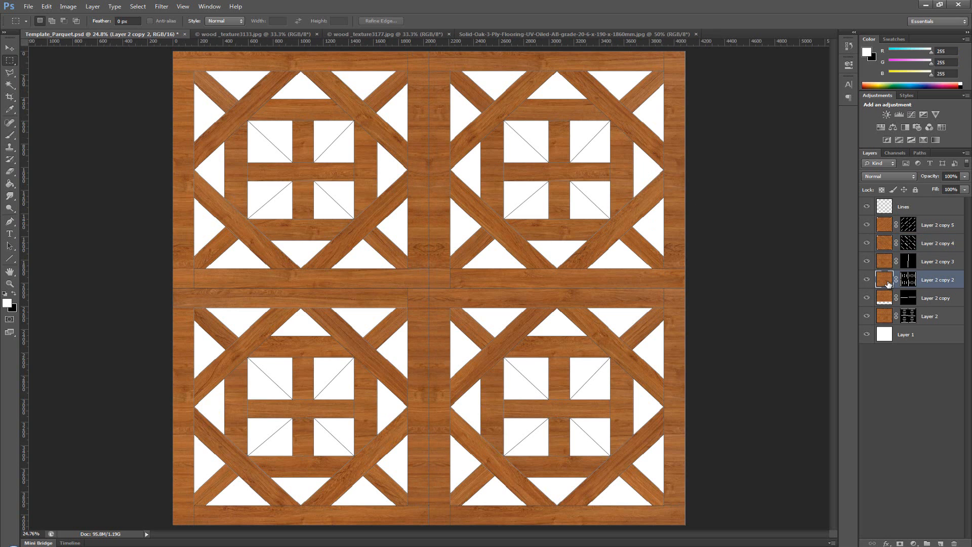
pyautogui.hotkey('ctrl', 't')
pyautogui.rightClick(486, 260)
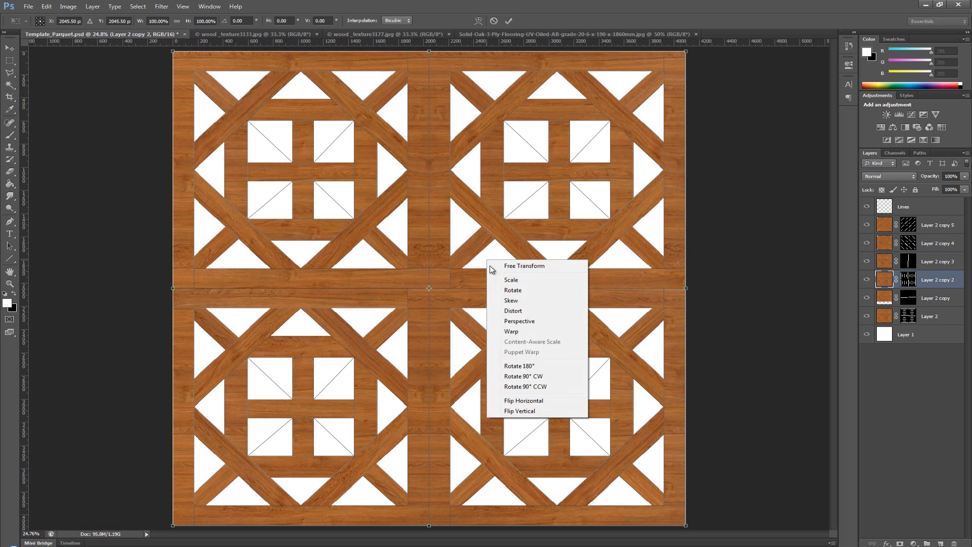
pyautogui.click(534, 411)
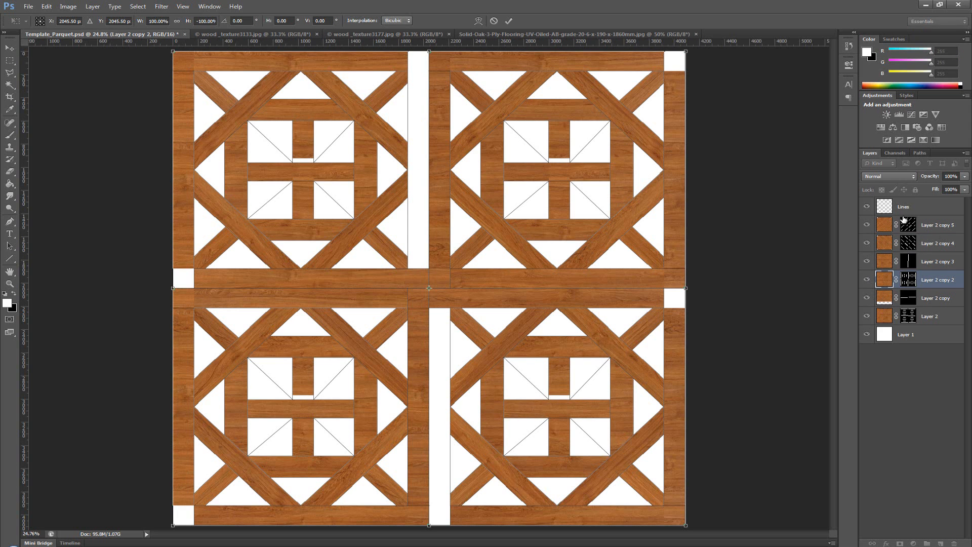
pyautogui.press('Return')
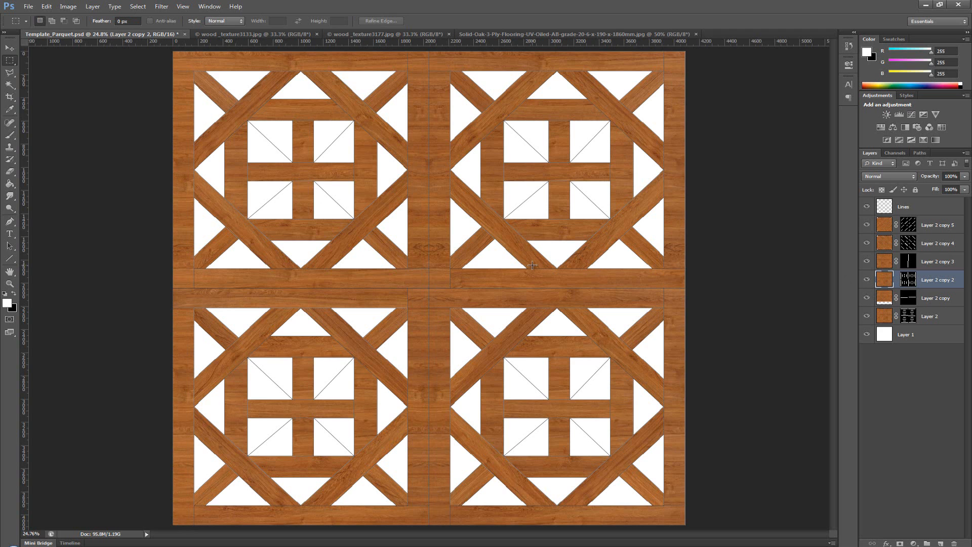
# Rotate Layer 2 copy 2's texture 90° independently of its mask, undoing a trial vertical flip first.
pyautogui.hotkey('ctrl', 't')
pyautogui.rightClick(478, 269)
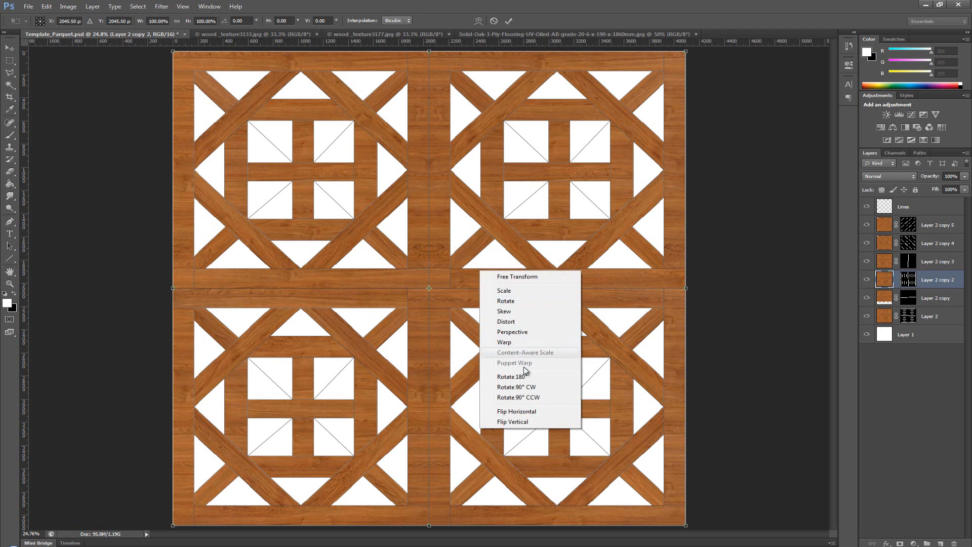
pyautogui.click(527, 420)
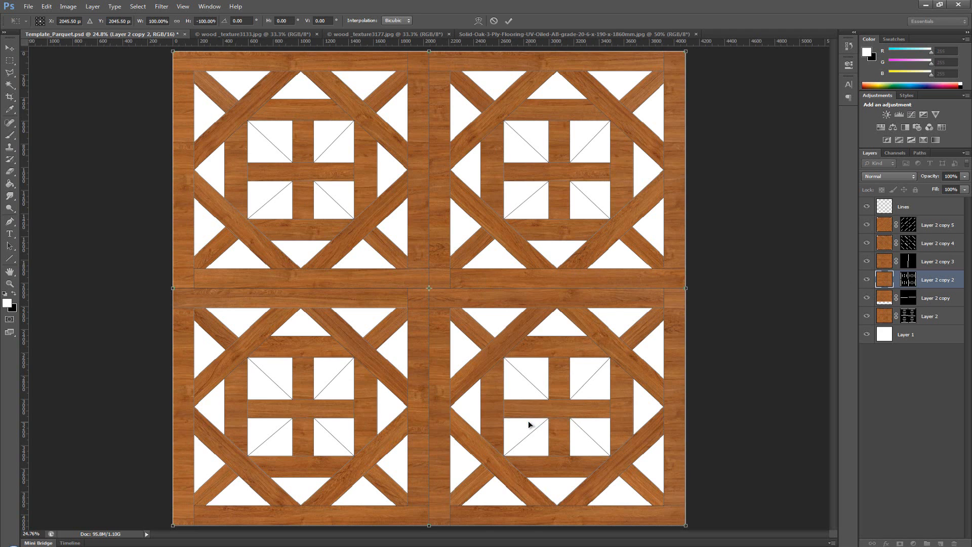
pyautogui.hotkey('ctrl', 'z')
pyautogui.rightClick(482, 290)
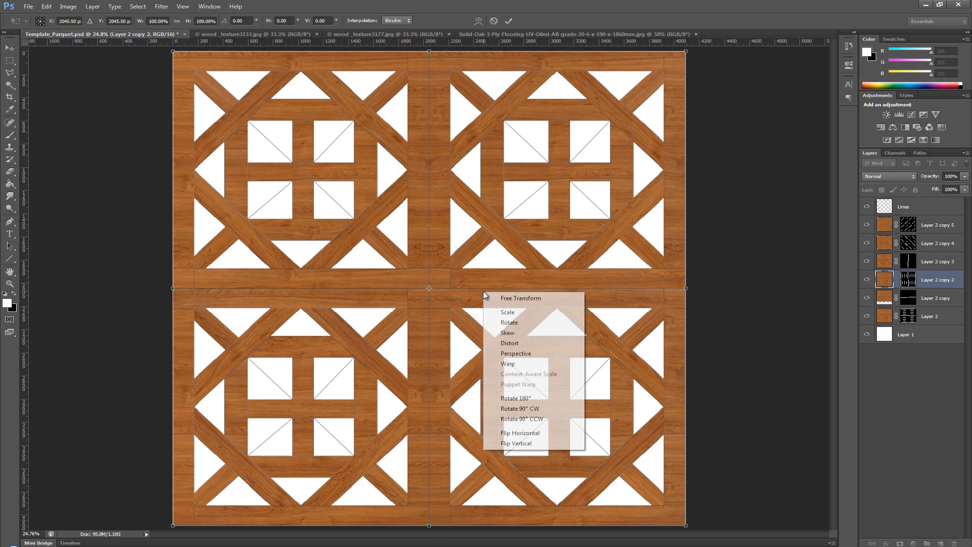
pyautogui.click(455, 232)
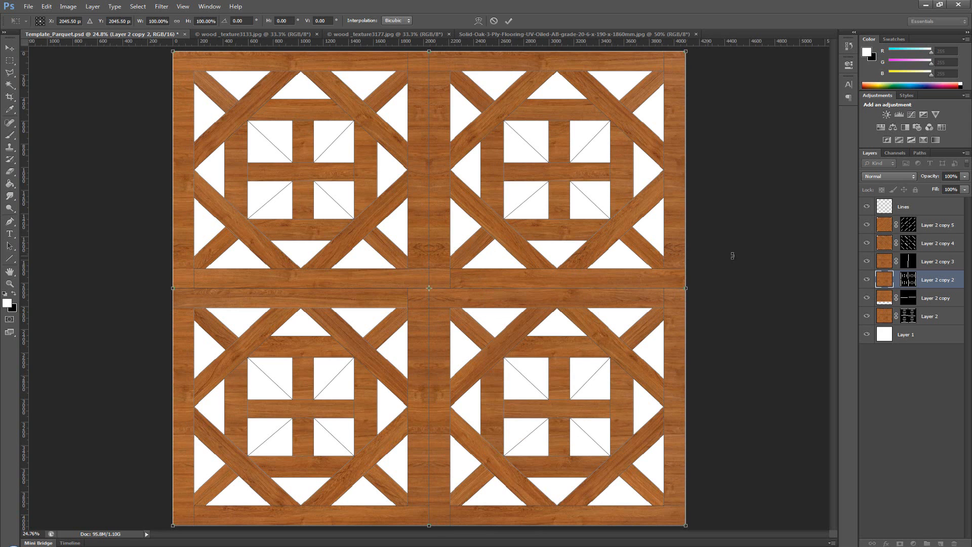
pyautogui.moveTo(733, 257); pyautogui.dragTo(479, 475)
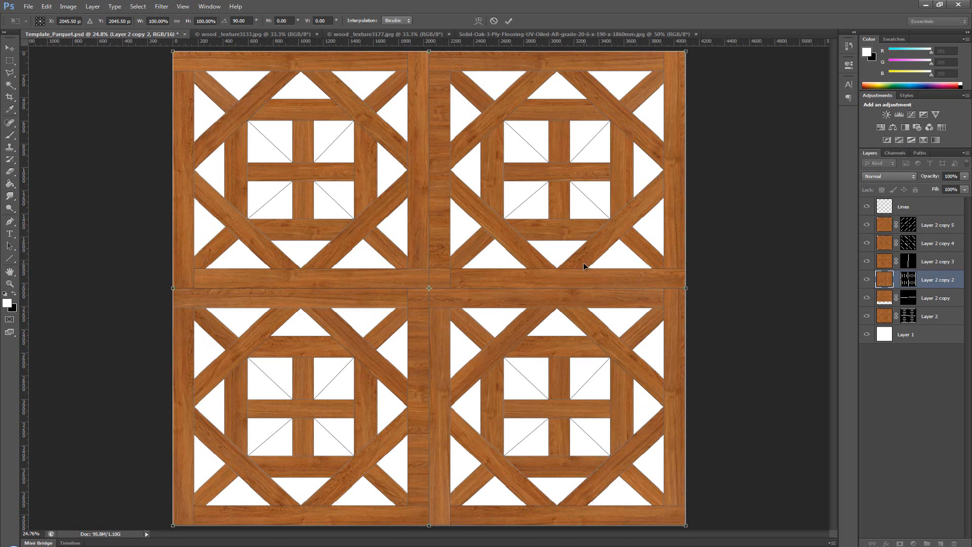
pyautogui.press('m')
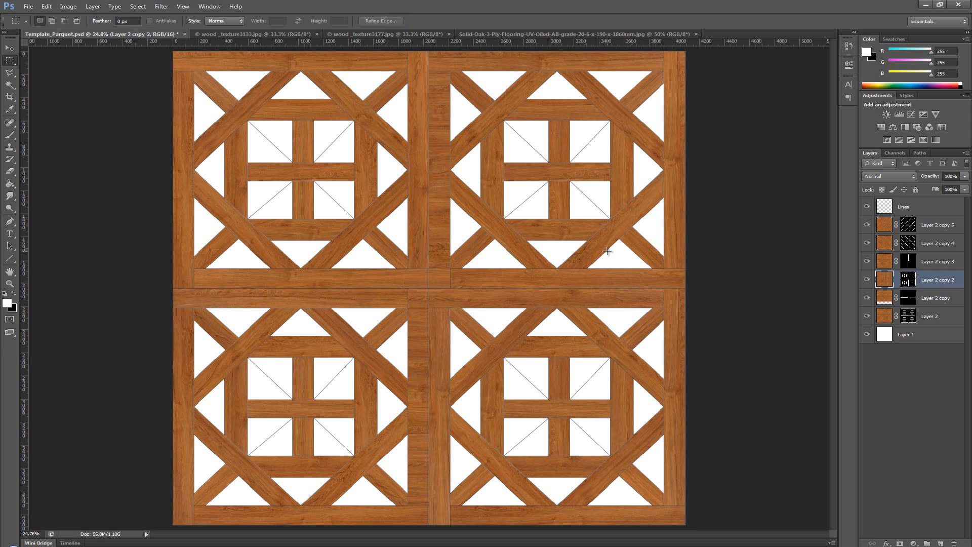
# Rotate Layer 2 copy 3's texture 90° independently of its mask so the grain runs along the vertical planks.
pyautogui.click(886, 262)
pyautogui.hotkey('ctrl', 't')
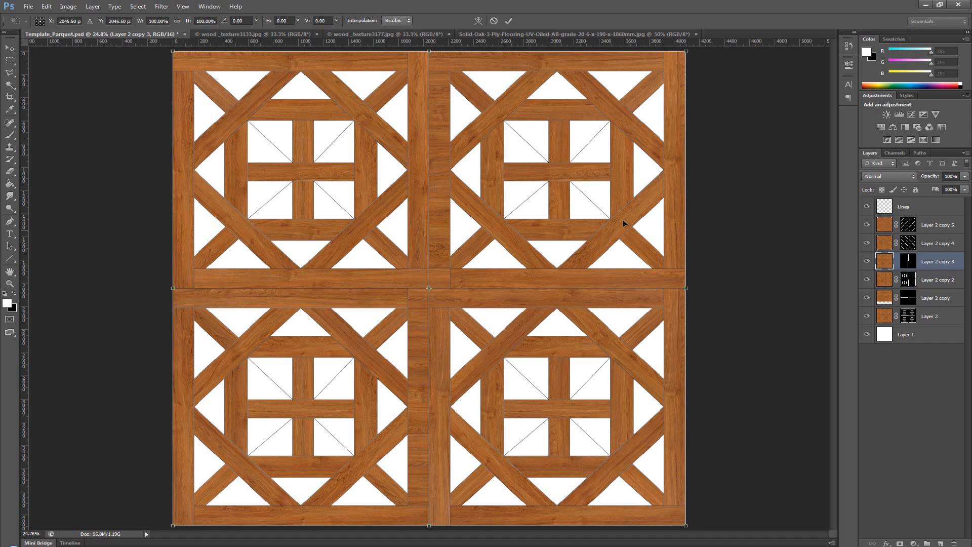
pyautogui.moveTo(744, 230); pyautogui.dragTo(488, 472)
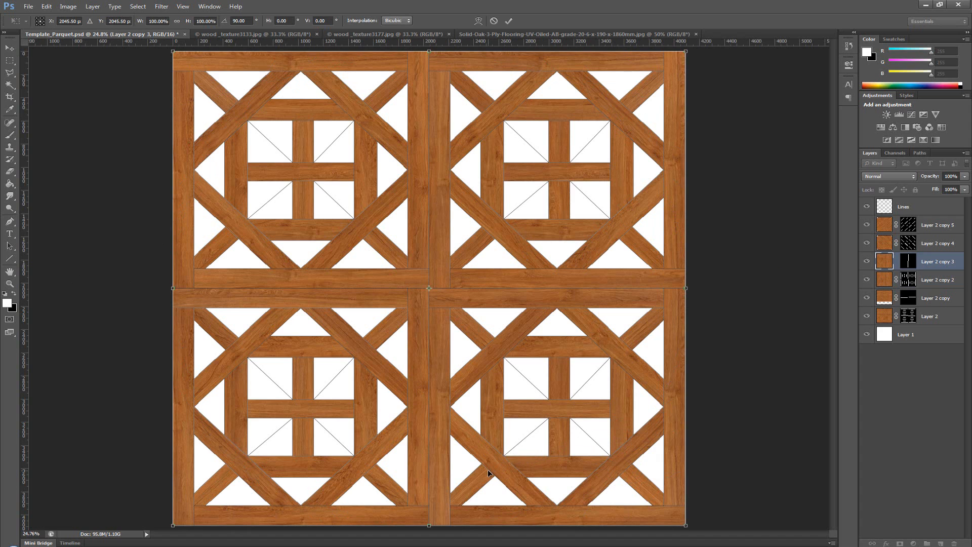
pyautogui.press('Return')
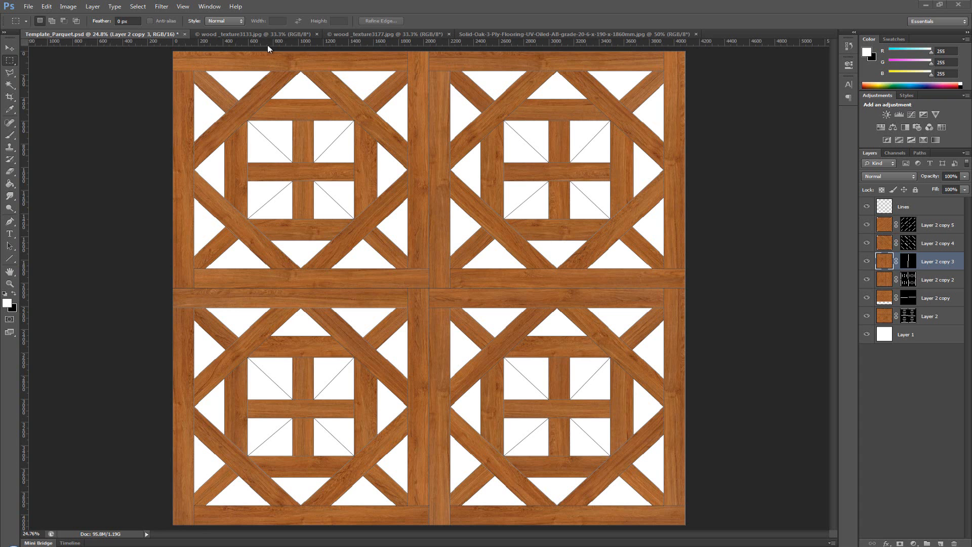
# Copy the Solid-Oak-3-Ply flooring image into Template_Parquet.psd, accept the depth difference, and place its layer directly beneath Lines.
pyautogui.click(299, 35)
pyautogui.click(378, 35)
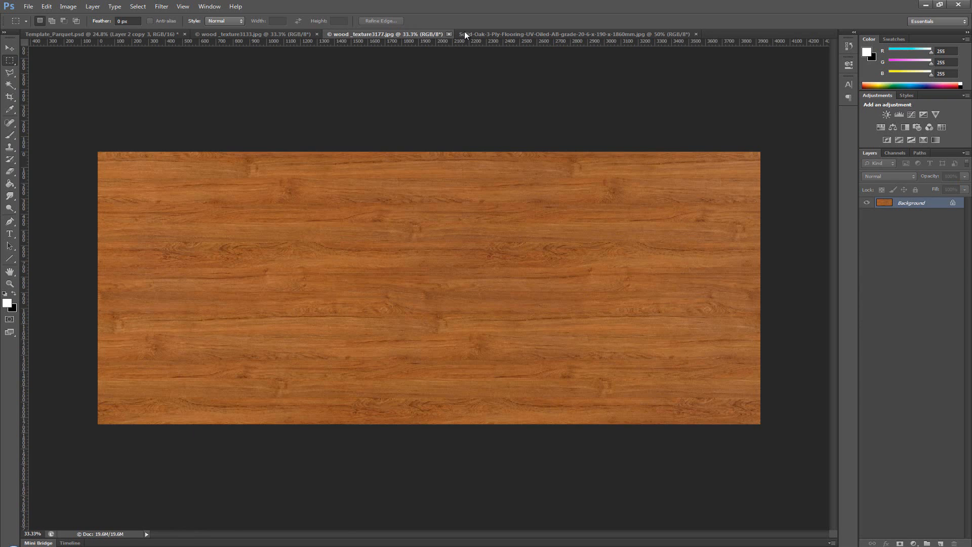
pyautogui.click(465, 34)
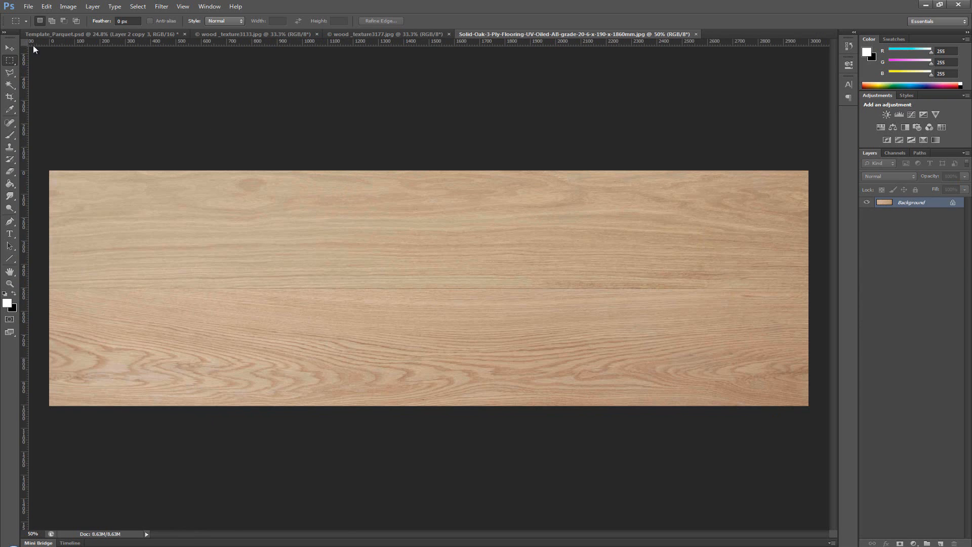
pyautogui.click(9, 48)
pyautogui.moveTo(392, 263); pyautogui.dragTo(460, 192)
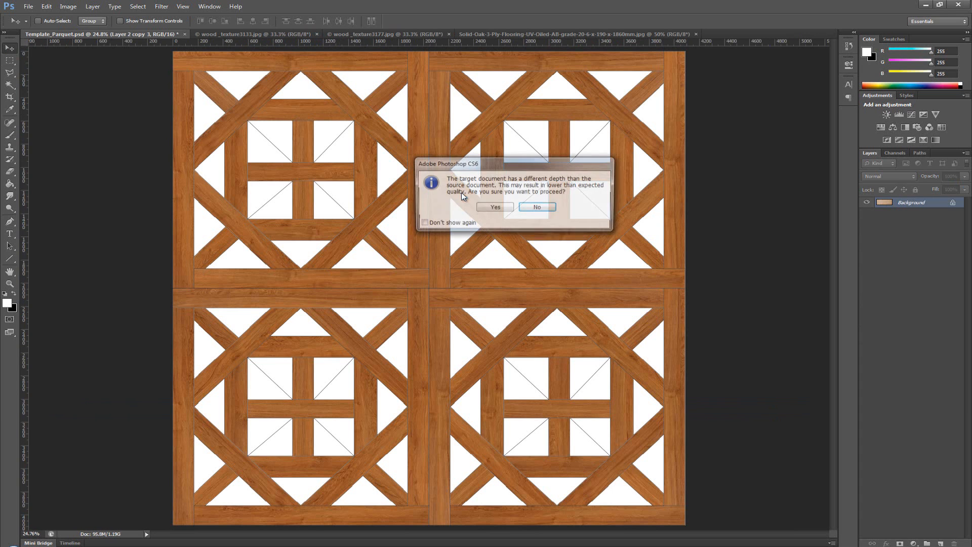
pyautogui.click(496, 208)
pyautogui.moveTo(881, 262); pyautogui.dragTo(883, 217)
# Align the oak texture with the canvas's upper-left corner and scale it proportionally to about 136% to span the full width.
pyautogui.moveTo(541, 212); pyautogui.dragTo(431, 357)
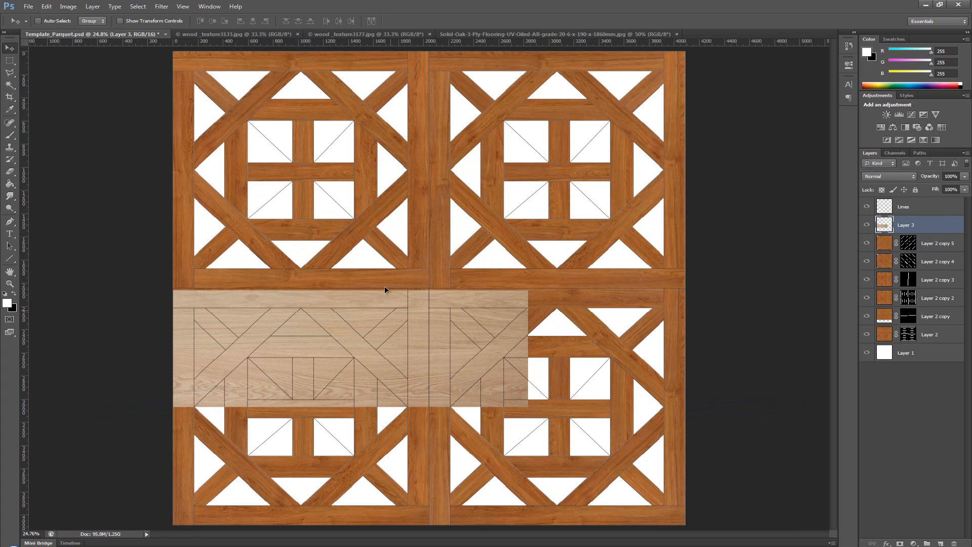
pyautogui.moveTo(384, 286); pyautogui.dragTo(411, 72)
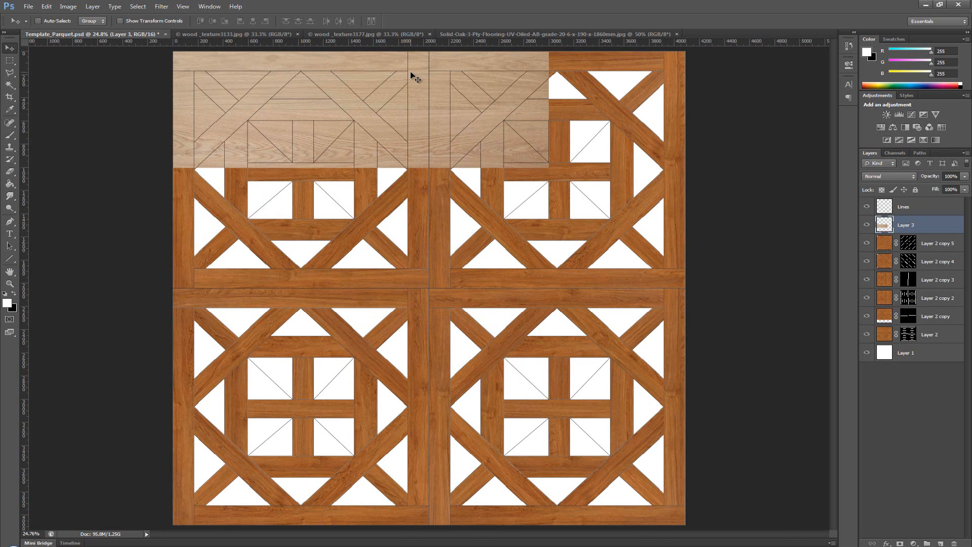
pyautogui.hotkey('ctrl', 't')
pyautogui.moveTo(552, 168); pyautogui.dragTo(699, 175)
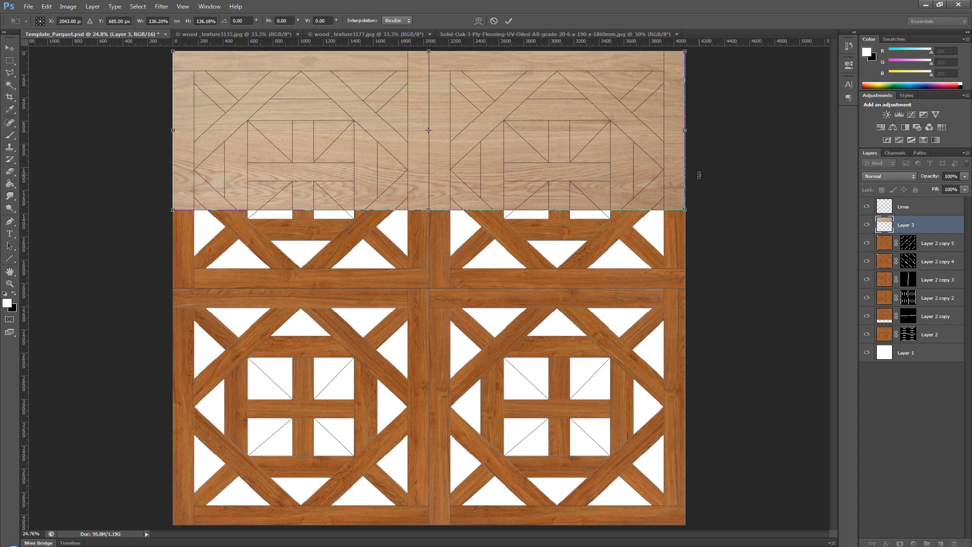
pyautogui.press('Return')
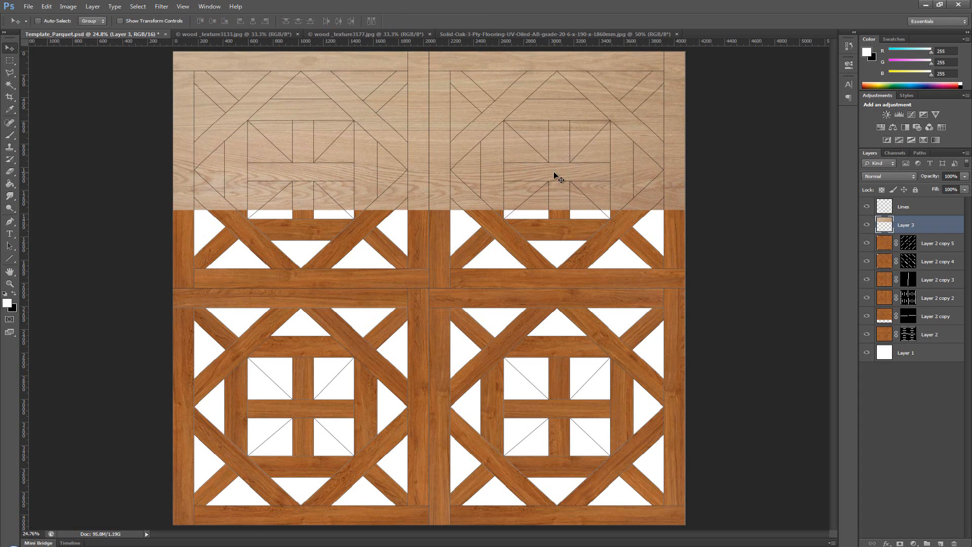
# Duplicate Layer 3 directly below the original oak strip and flip the copy horizontally.
pyautogui.moveTo(490, 131); pyautogui.dragTo(488, 288)
pyautogui.hotkey('ctrl', 'j')
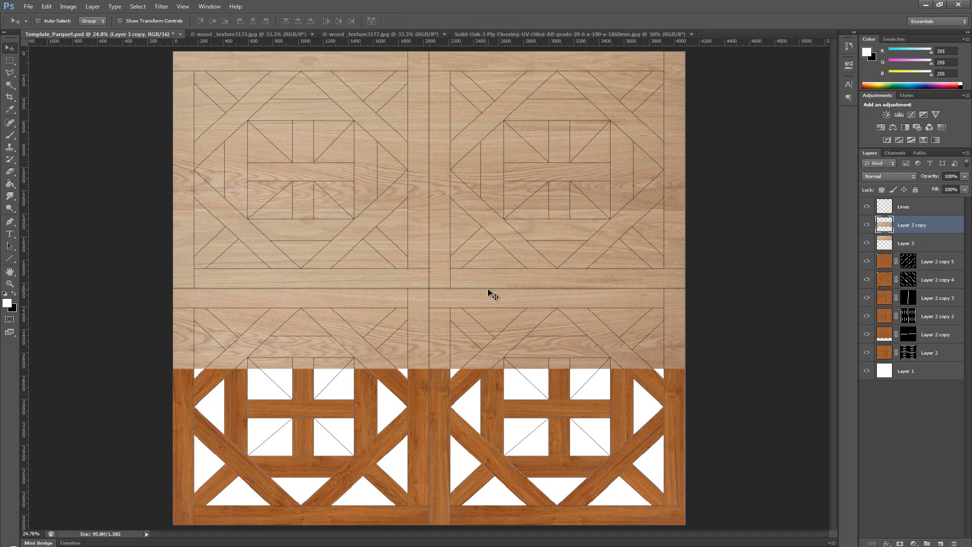
pyautogui.hotkey('ctrl', 't')
pyautogui.rightClick(487, 281)
pyautogui.click(532, 425)
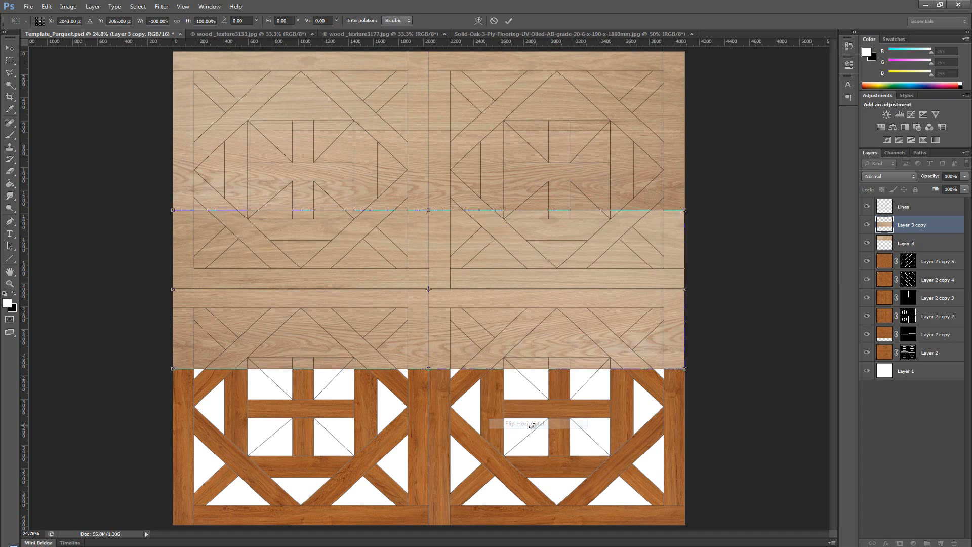
pyautogui.press('Return')
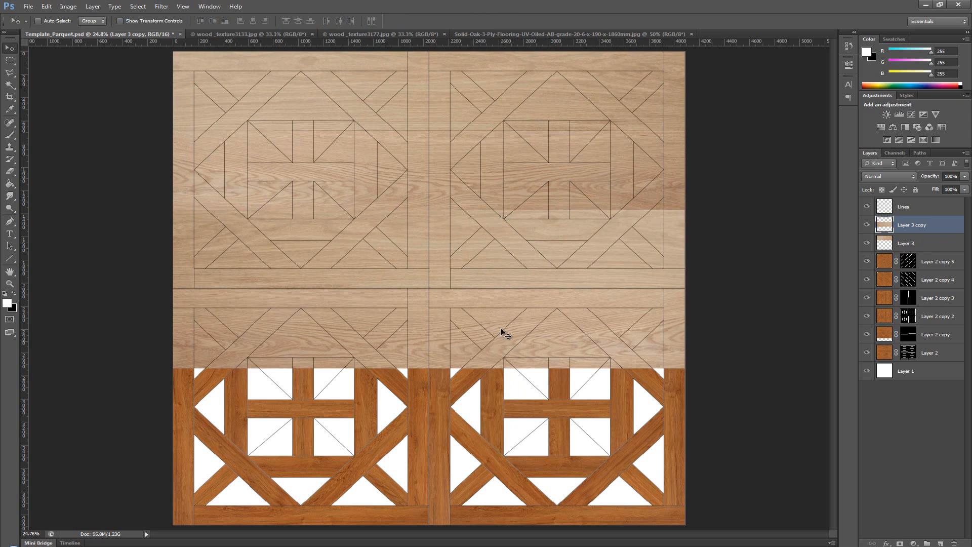
# Flip Layer 3 copy vertically and horizontally so its adjoining edge mirrors the original oak strip.
pyautogui.hotkey('ctrl', 't')
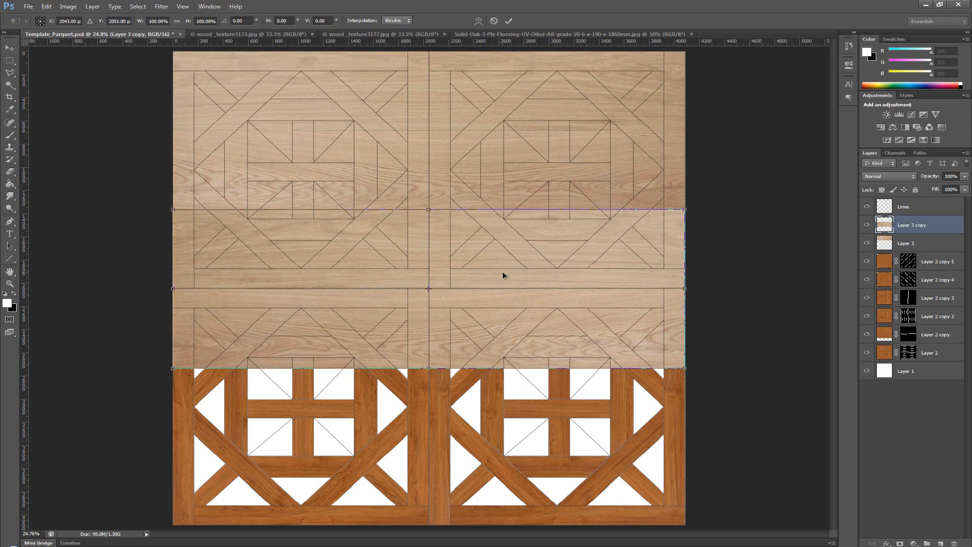
pyautogui.rightClick(502, 272)
pyautogui.click(556, 424)
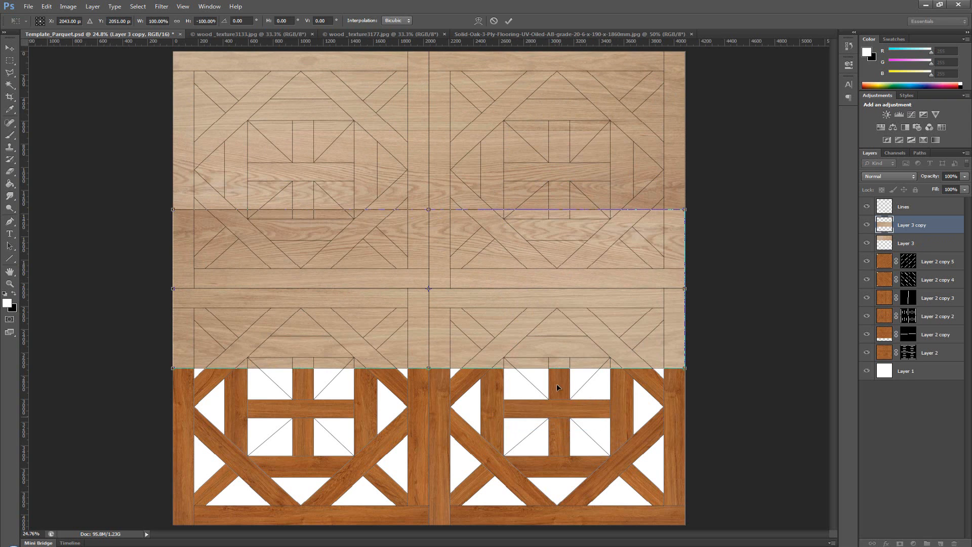
pyautogui.press('Return')
pyautogui.hotkey('ctrl', 't')
pyautogui.rightClick(450, 254)
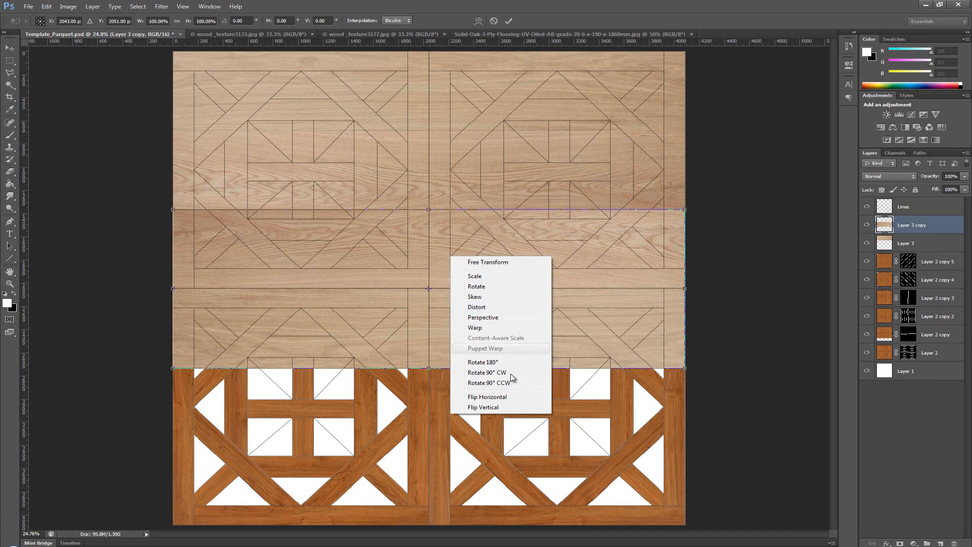
pyautogui.click(511, 397)
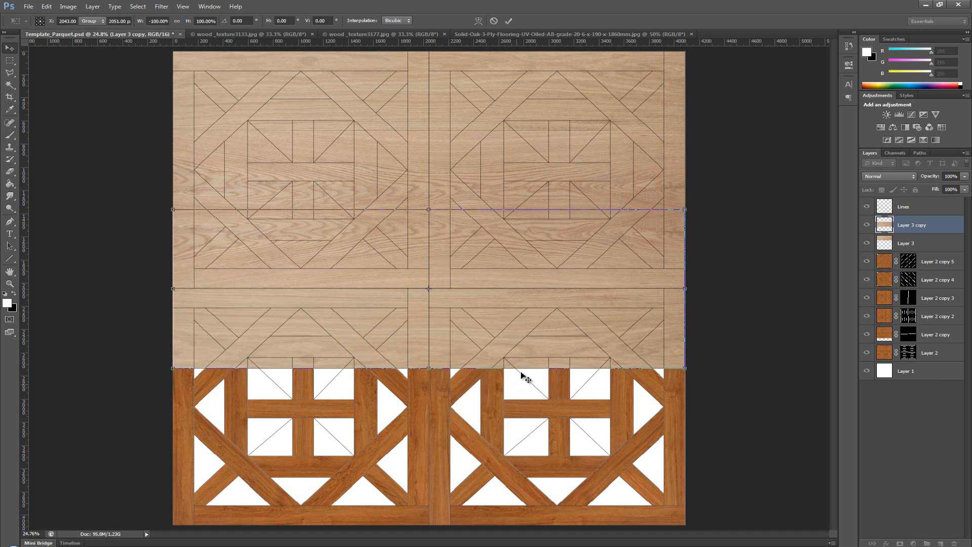
pyautogui.press('Return')
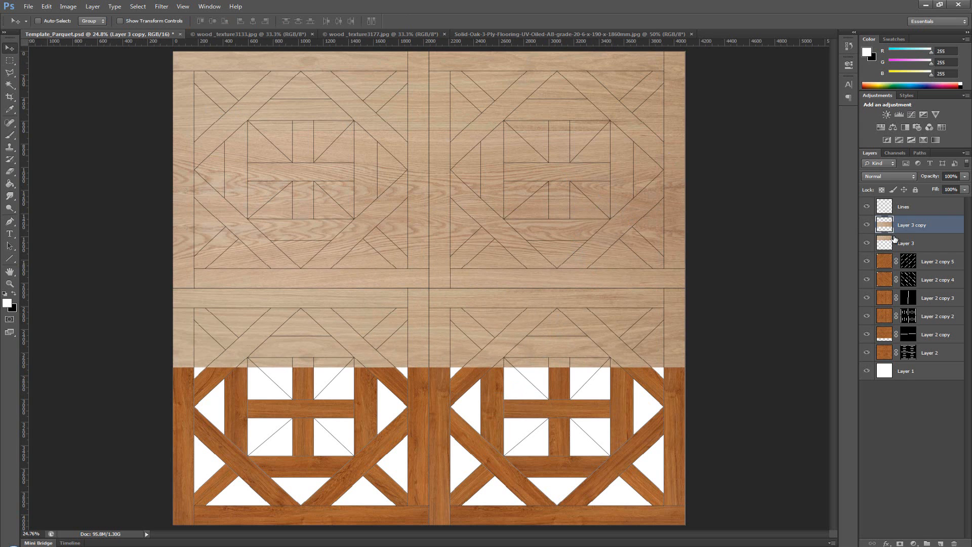
# Merge the two oak strips, duplicate the result over the uncovered lower part of the canvas, and merge it into Layer 3.
pyautogui.hotkey('ctrl', 'e')
pyautogui.moveTo(472, 153); pyautogui.dragTo(472, 469)
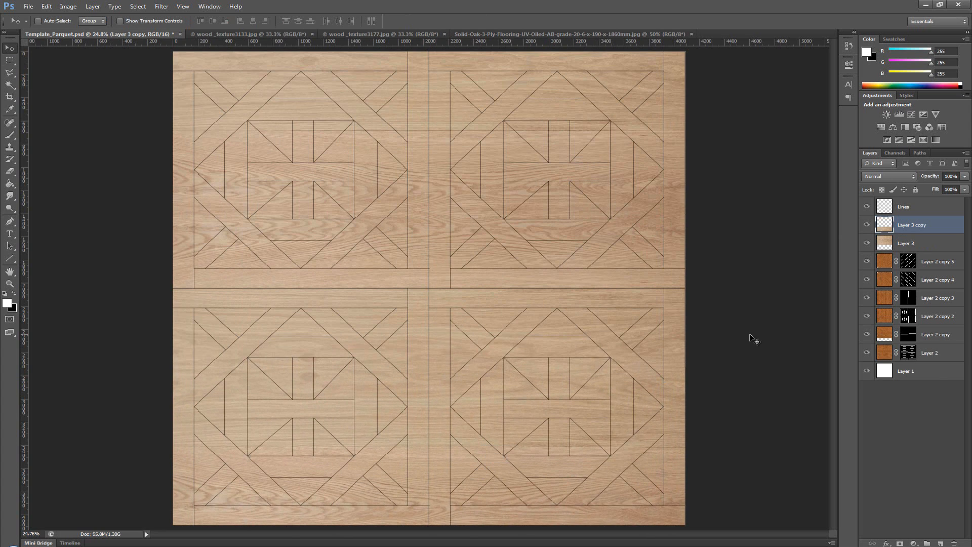
pyautogui.hotkey('ctrl', 'e')
# Select the whole canvas, copy the oak texture within it to a new layer, and delete Layer 3.
pyautogui.press('m')
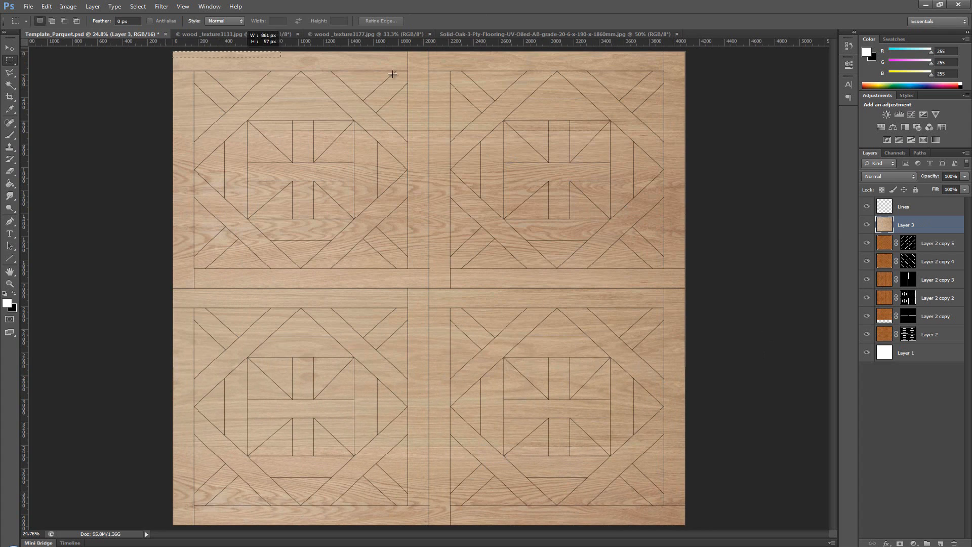
pyautogui.hotkey('ctrl', 'a')
pyautogui.hotkey('ctrl', 'j')
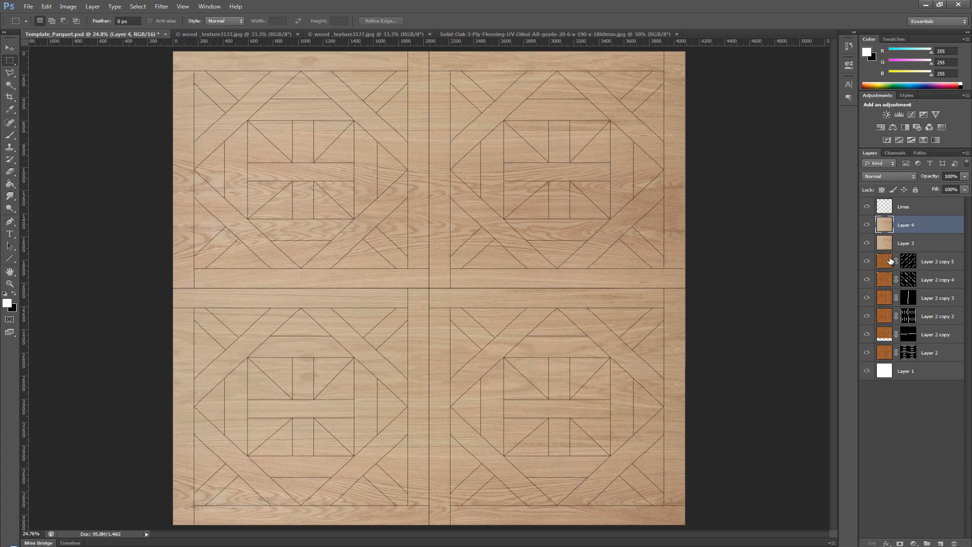
pyautogui.hotkey('alt', '[')
pyautogui.click(952, 541)
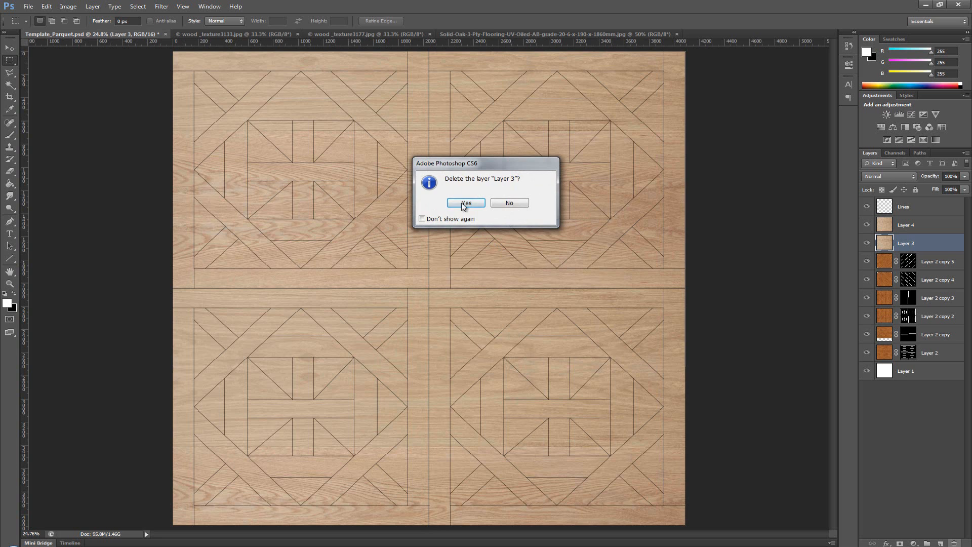
pyautogui.click(462, 203)
# Select Layer 4 and hide it to expose the masked plank layers.
pyautogui.click(882, 226)
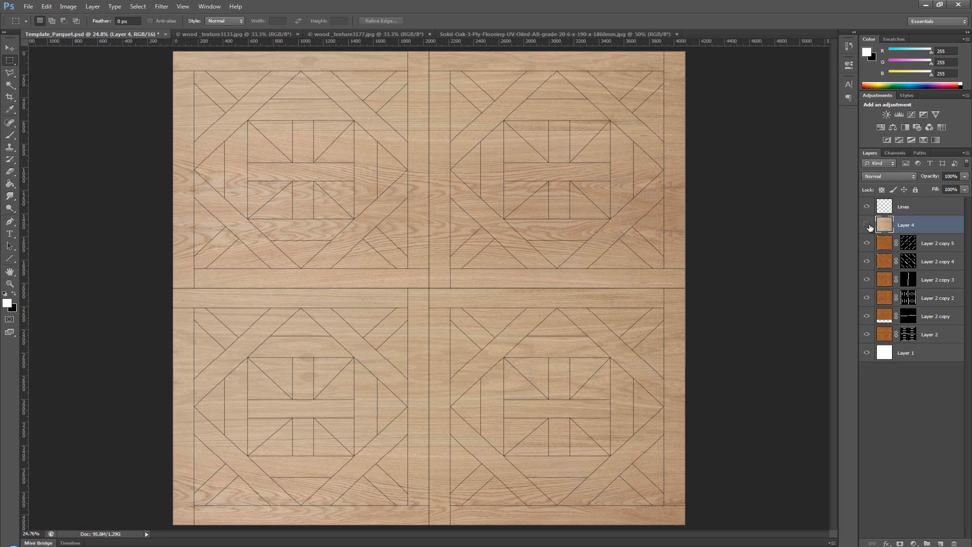
pyautogui.click(868, 225)
pyautogui.click(868, 225)
pyautogui.click(868, 225)
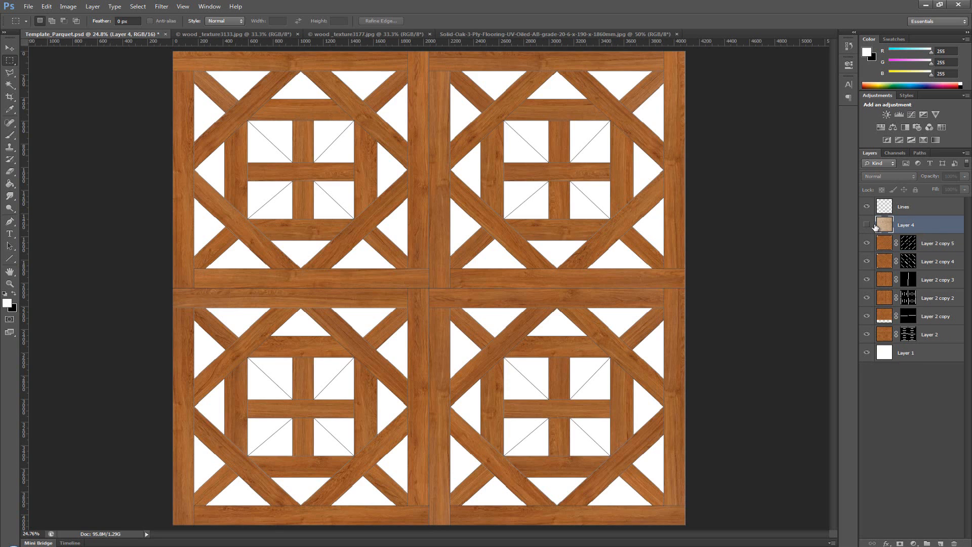
# On the Lines layer, select the triangular gaps along the upper and lower sides of the two top tiles with the Magic Wand.
pyautogui.click(867, 225)
pyautogui.click(867, 225)
pyautogui.click(886, 209)
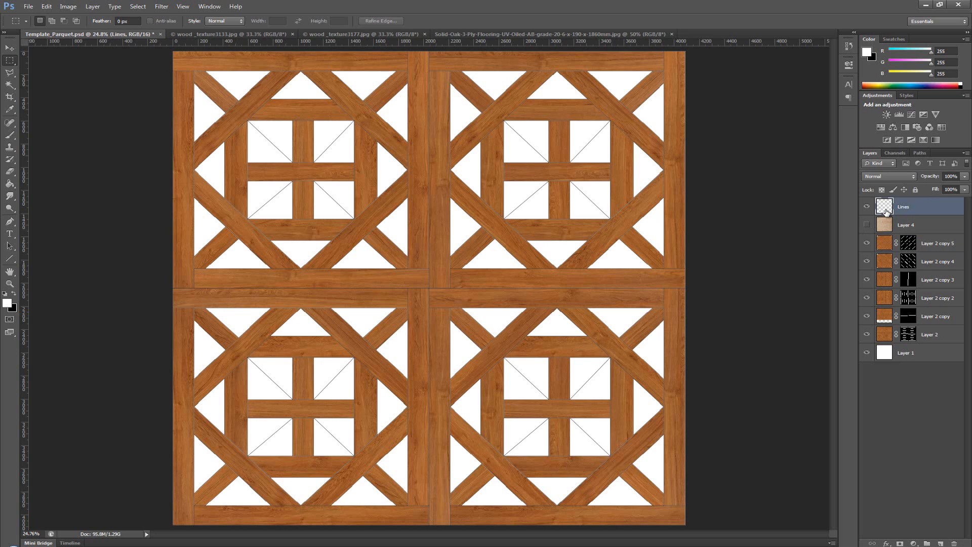
pyautogui.press('w')
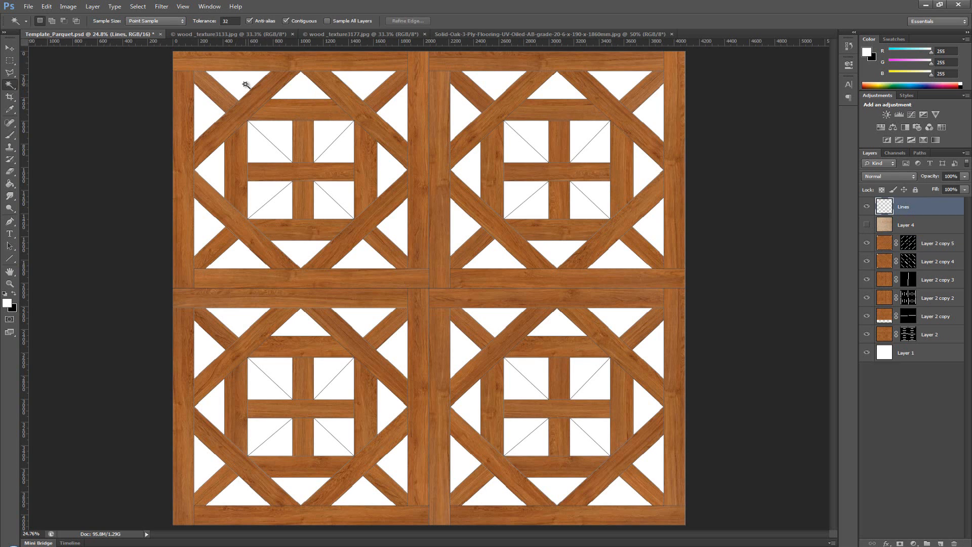
pyautogui.click(867, 225)
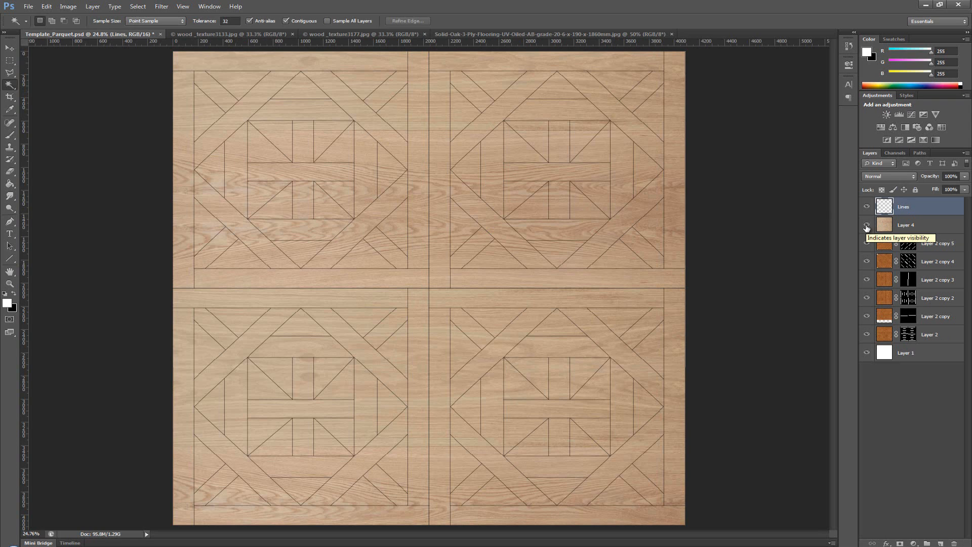
pyautogui.click(866, 225)
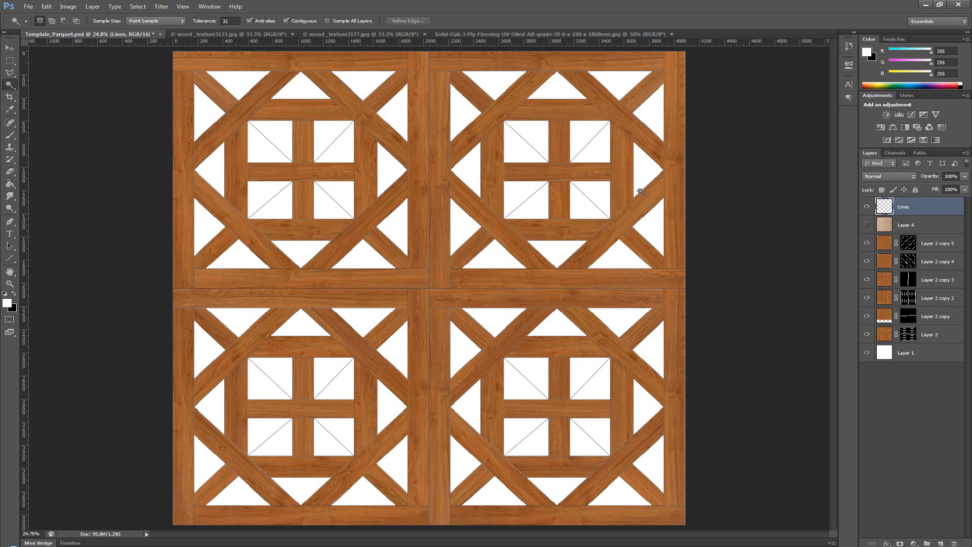
pyautogui.click(240, 85)
pyautogui.keyDown('shift'); pyautogui.click(301, 89); pyautogui.keyUp('shift')
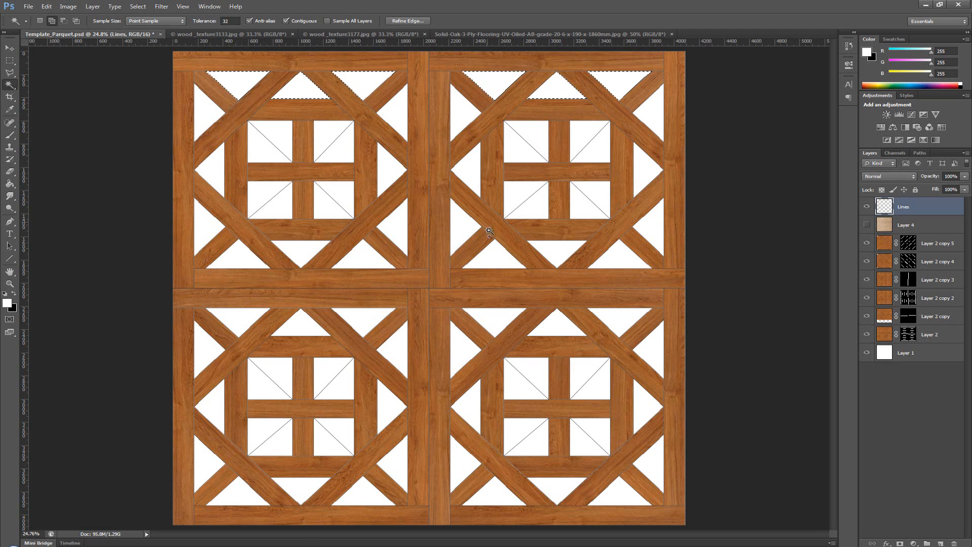
pyautogui.click(492, 247)
pyautogui.click(629, 245)
pyautogui.click(560, 251)
pyautogui.click(354, 255)
pyautogui.click(301, 248)
pyautogui.click(243, 254)
# Add the triangular gaps along the upper and lower sides of the two bottom tiles to the selection.
pyautogui.click(238, 322)
pyautogui.click(321, 326)
pyautogui.click(358, 319)
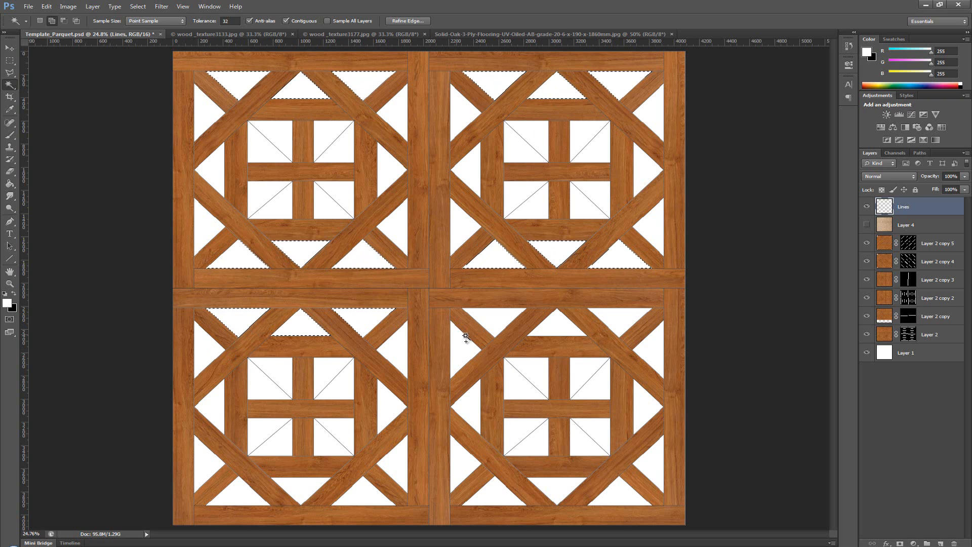
pyautogui.click(492, 317)
pyautogui.click(557, 327)
pyautogui.click(615, 321)
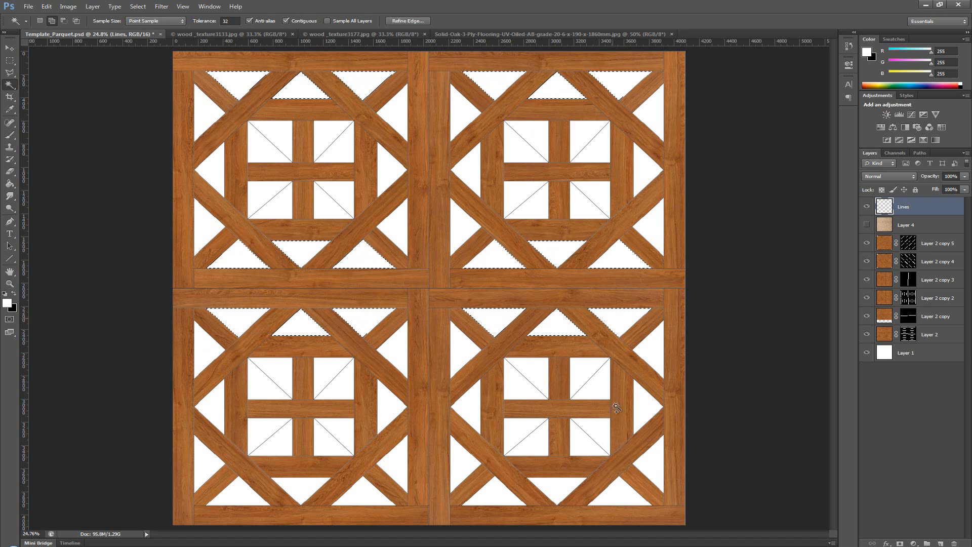
pyautogui.click(635, 483)
pyautogui.click(557, 487)
pyautogui.click(496, 490)
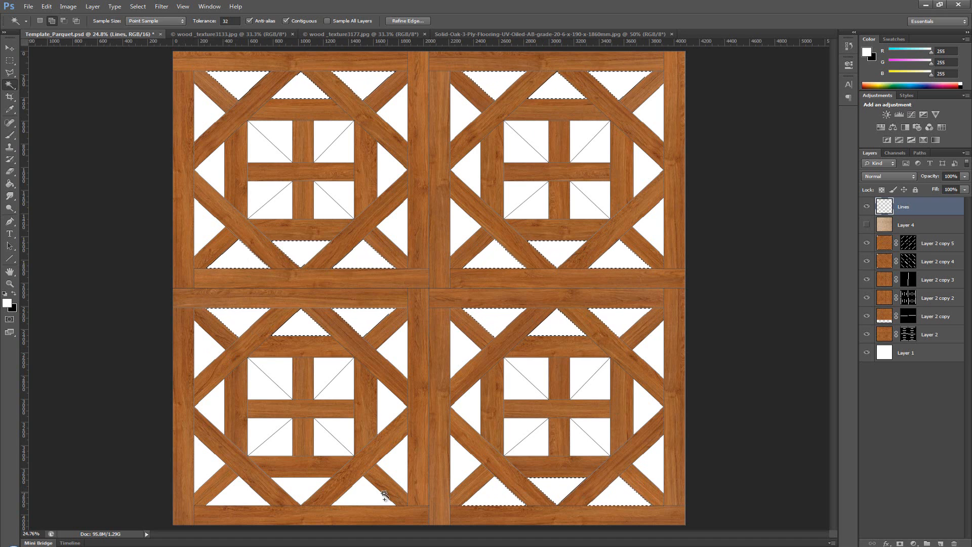
pyautogui.keyDown('shift'); pyautogui.click(292, 486); pyautogui.keyUp('shift')
pyautogui.keyDown('shift'); pyautogui.click(242, 495); pyautogui.keyUp('shift')
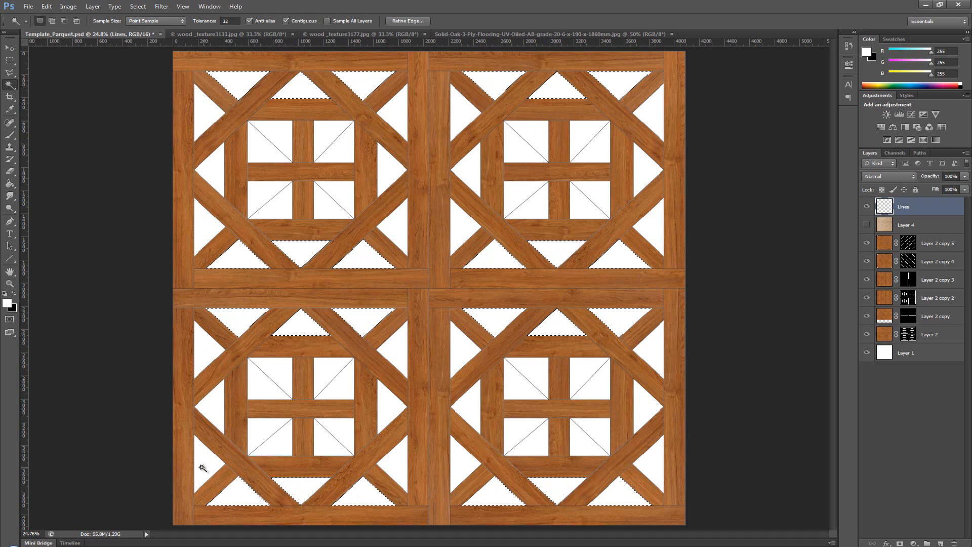
# Add a layer mask to Layer 4 from the selection and make the layer visible.
pyautogui.click(879, 226)
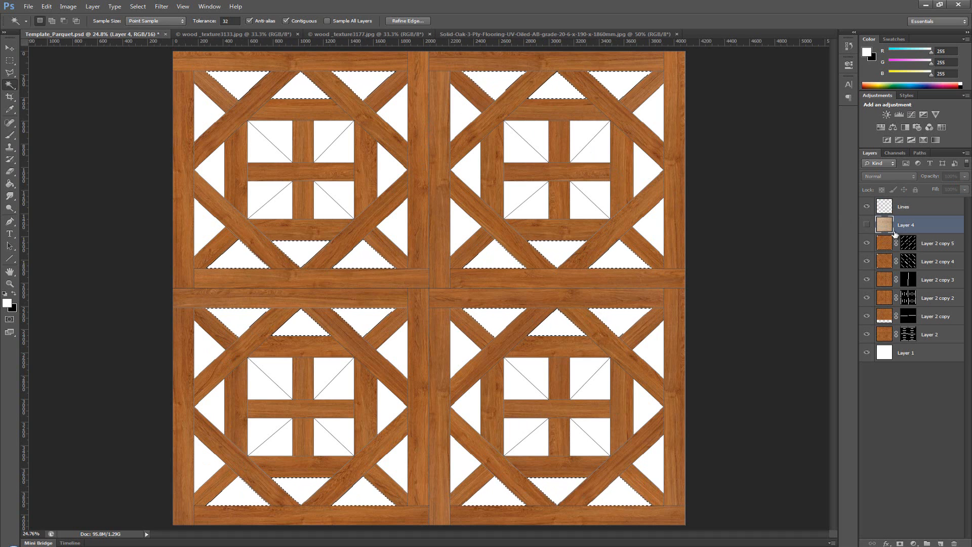
pyautogui.click(899, 543)
pyautogui.click(868, 225)
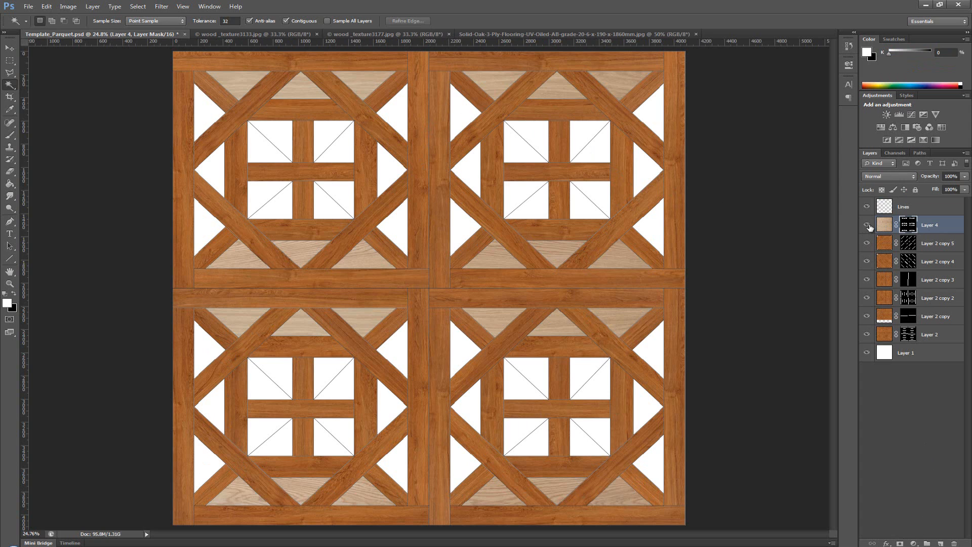
# Duplicate Layer 4 and delete the duplicate's mask without applying it.
pyautogui.press('m')
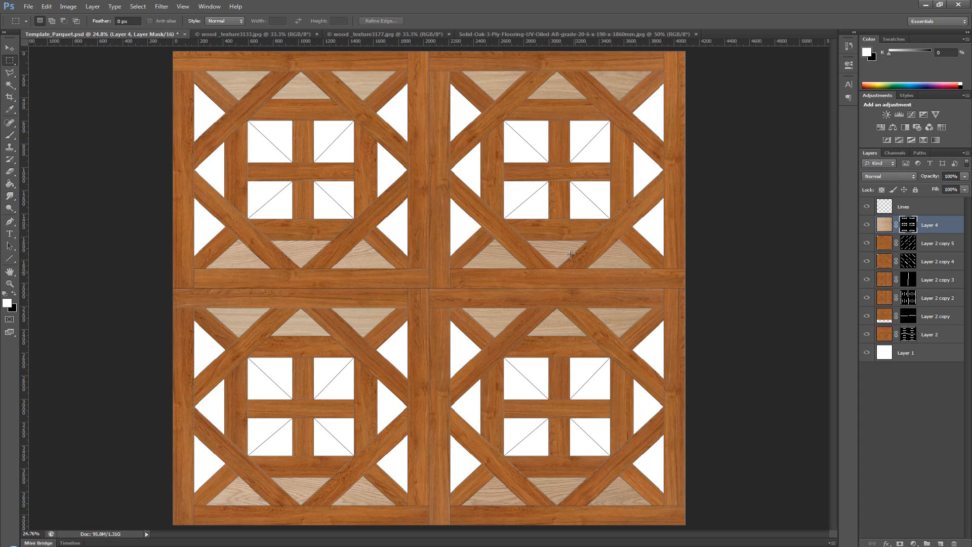
pyautogui.click(884, 225)
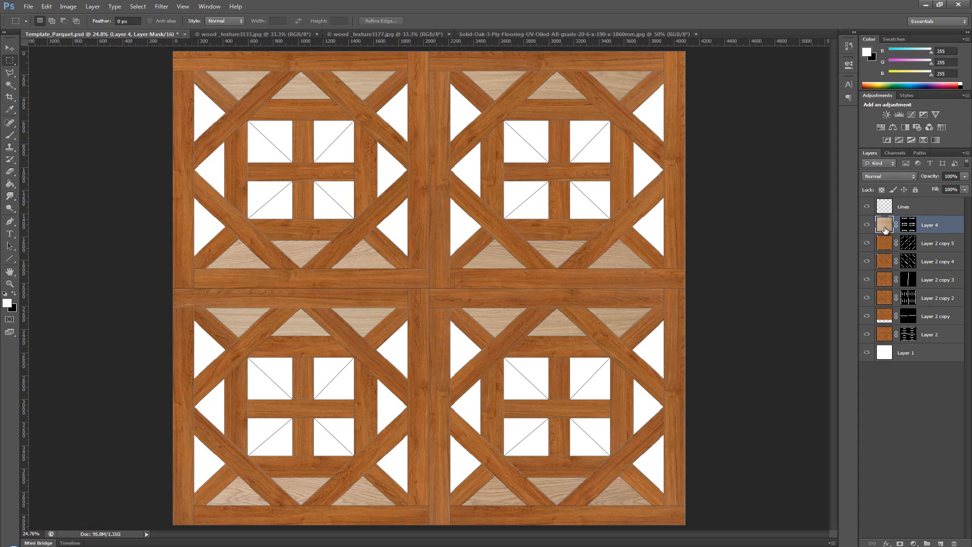
pyautogui.moveTo(885, 231); pyautogui.dragTo(886, 226)
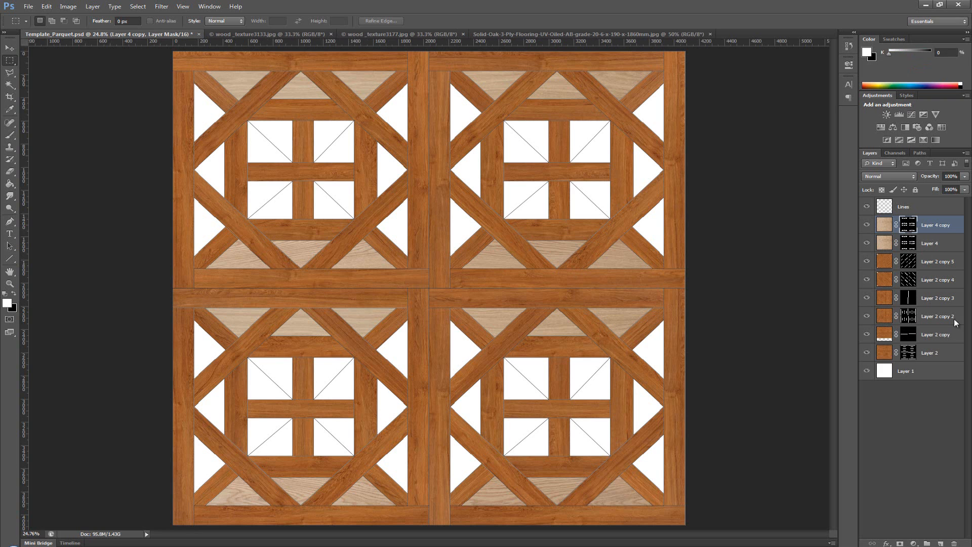
pyautogui.click(954, 543)
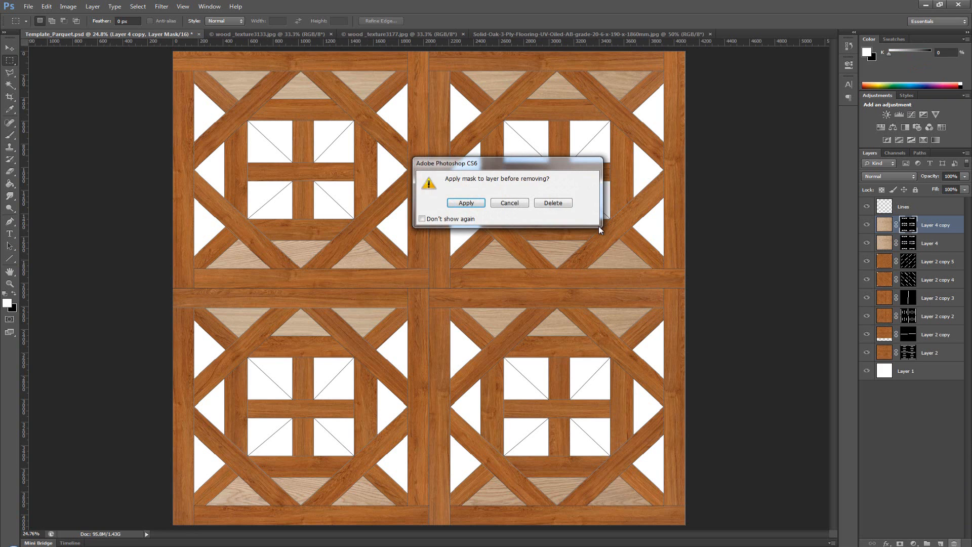
pyautogui.click(561, 205)
# Rotate Layer 4 copy 90° counter-clockwise so its wood grain runs vertically.
pyautogui.hotkey('ctrl', 't')
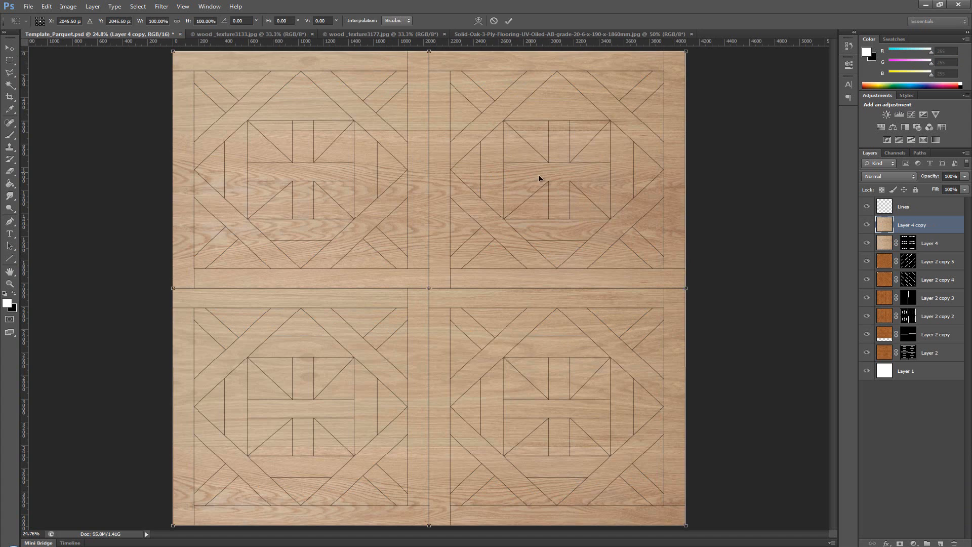
pyautogui.moveTo(762, 237); pyautogui.dragTo(420, 96)
pyautogui.press('Return')
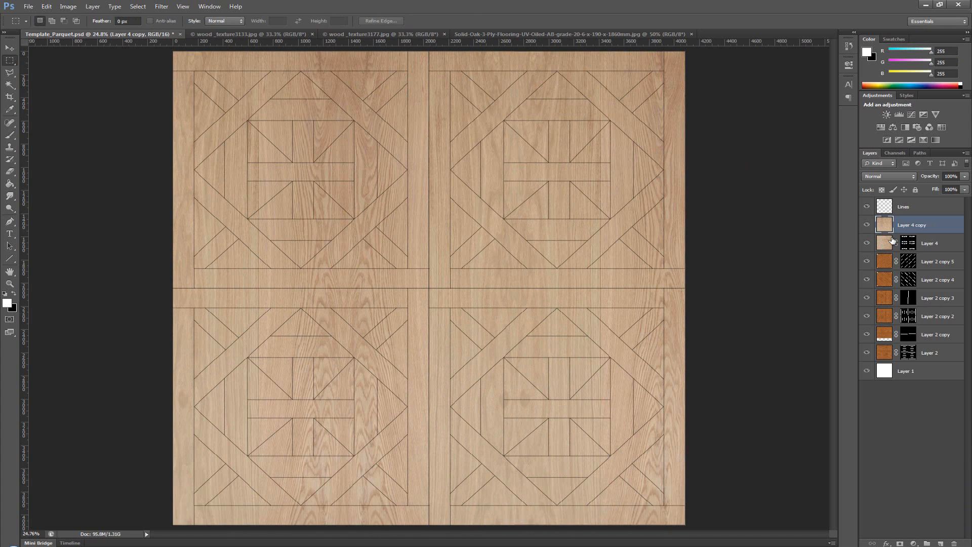
# Hide Layer 4 copy and, on the Lines layer, select the triangular gaps along the left side of the two left tiles.
pyautogui.click(877, 212)
pyautogui.click(866, 225)
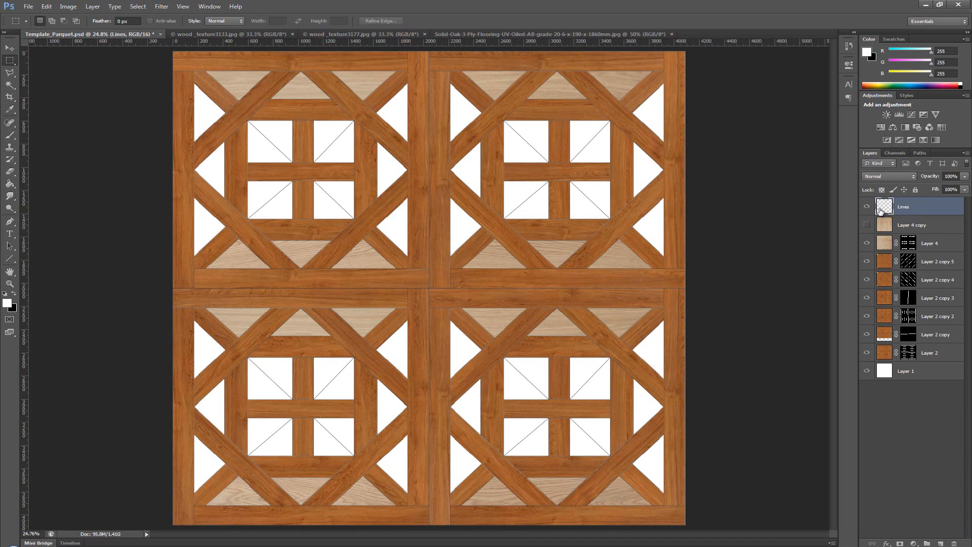
pyautogui.press('w')
pyautogui.click(207, 117)
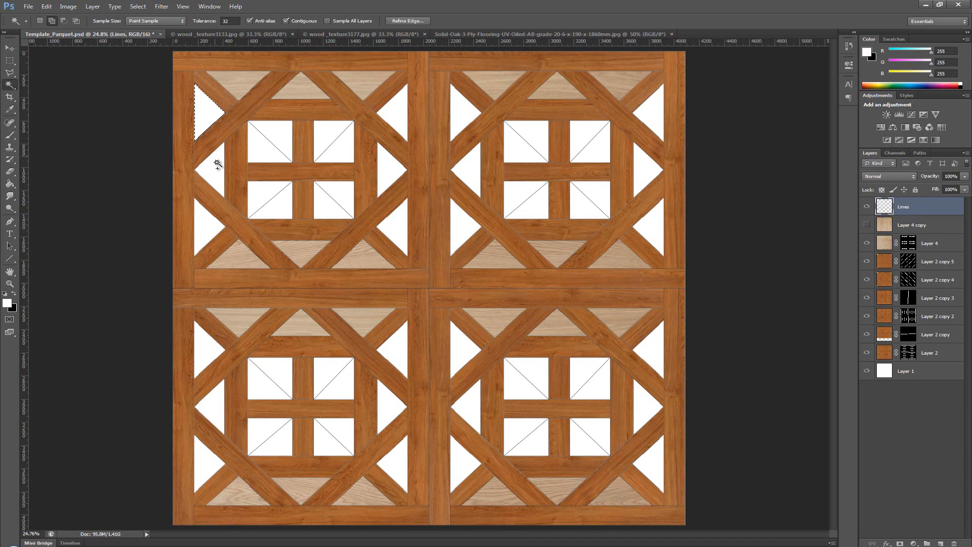
pyautogui.keyDown('shift'); pyautogui.click(216, 165); pyautogui.keyUp('shift')
pyautogui.keyDown('shift'); pyautogui.click(207, 223); pyautogui.keyUp('shift')
pyautogui.keyDown('shift'); pyautogui.click(204, 345); pyautogui.keyUp('shift')
pyautogui.keyDown('shift'); pyautogui.click(211, 401); pyautogui.keyUp('shift')
pyautogui.keyDown('shift'); pyautogui.click(202, 449); pyautogui.keyUp('shift')
# Add the right-side triangular gaps of the bottom-left tile and both sides' gaps of the bottom-right tile to the selection.
pyautogui.keyDown('shift'); pyautogui.click(401, 467); pyautogui.keyUp('shift')
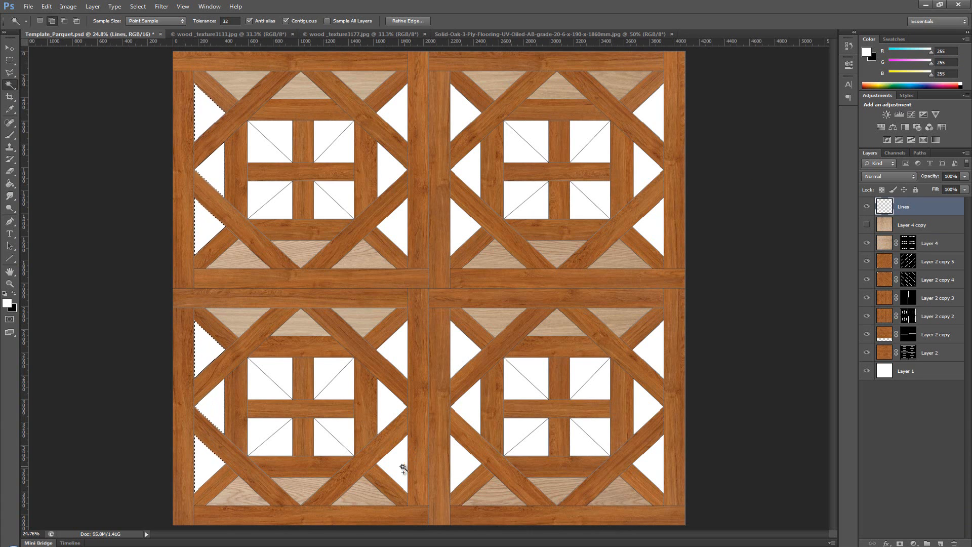
pyautogui.keyDown('shift'); pyautogui.click(386, 408); pyautogui.keyUp('shift')
pyautogui.keyDown('shift'); pyautogui.click(397, 350); pyautogui.keyUp('shift')
pyautogui.keyDown('shift'); pyautogui.click(459, 349); pyautogui.keyUp('shift')
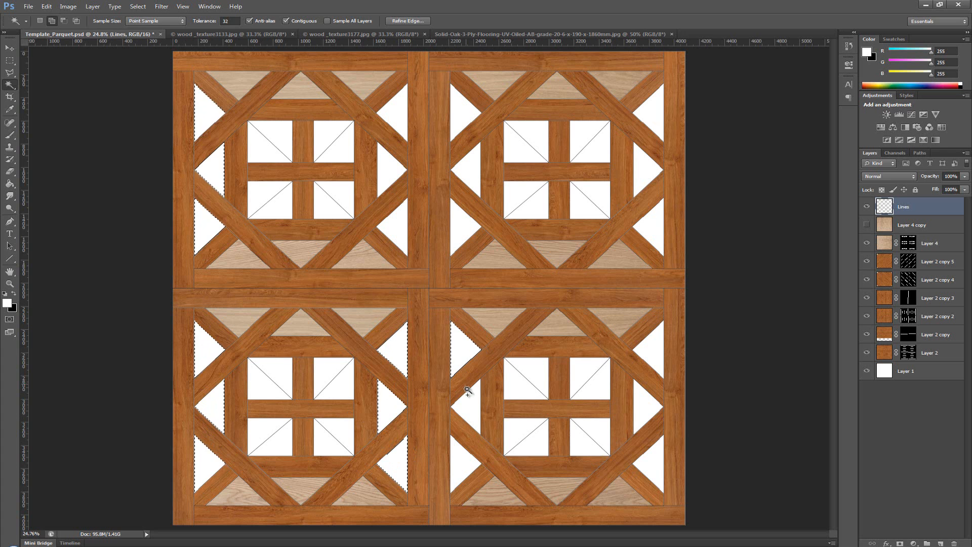
pyautogui.keyDown('shift'); pyautogui.click(471, 401); pyautogui.keyUp('shift')
pyautogui.keyDown('shift'); pyautogui.click(469, 456); pyautogui.keyUp('shift')
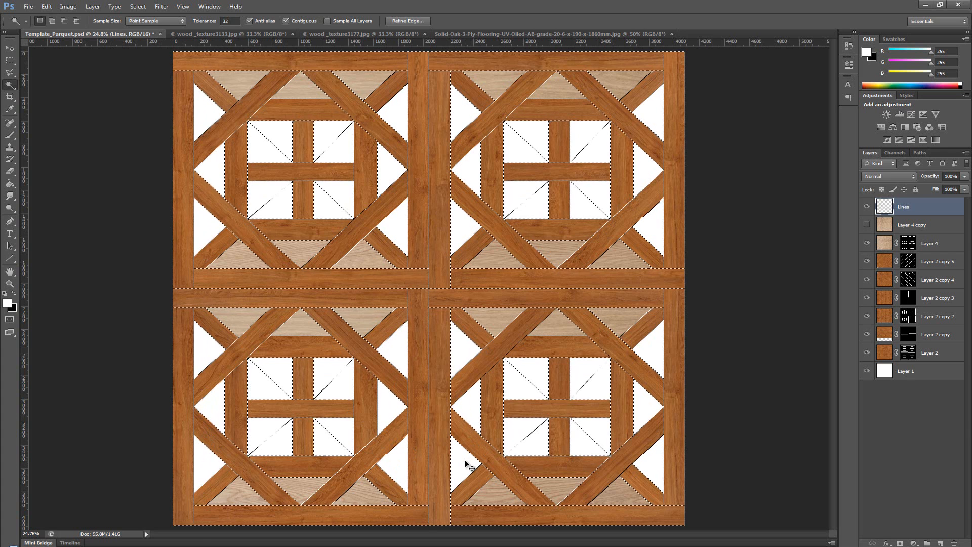
pyautogui.keyDown('shift'); pyautogui.click(658, 460); pyautogui.keyUp('shift')
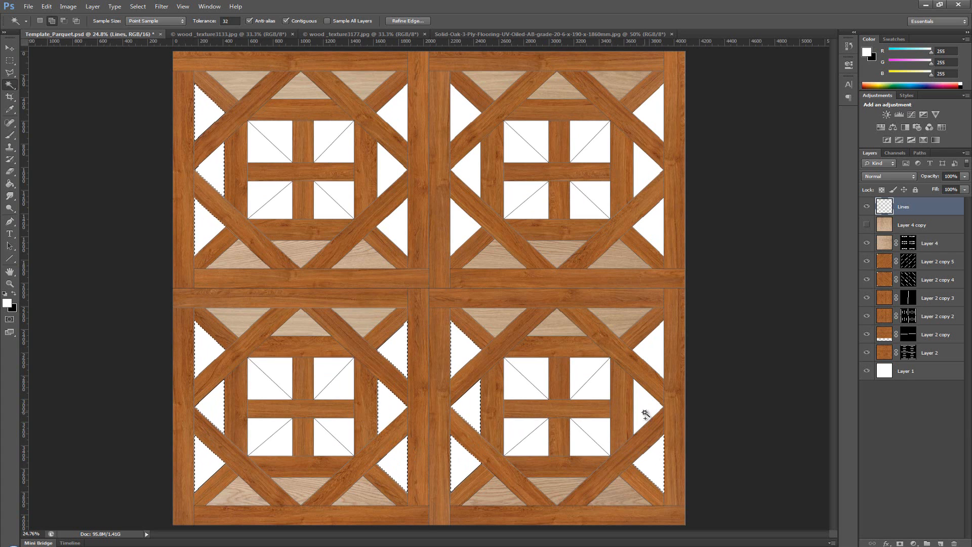
pyautogui.keyDown('shift'); pyautogui.click(646, 412); pyautogui.keyUp('shift')
pyautogui.keyDown('shift'); pyautogui.click(651, 356); pyautogui.keyUp('shift')
# Add both sides' triangular gaps of the top-right tile and the right-side gaps of the top-left tile to the selection.
pyautogui.keyDown('shift'); pyautogui.click(653, 223); pyautogui.keyUp('shift')
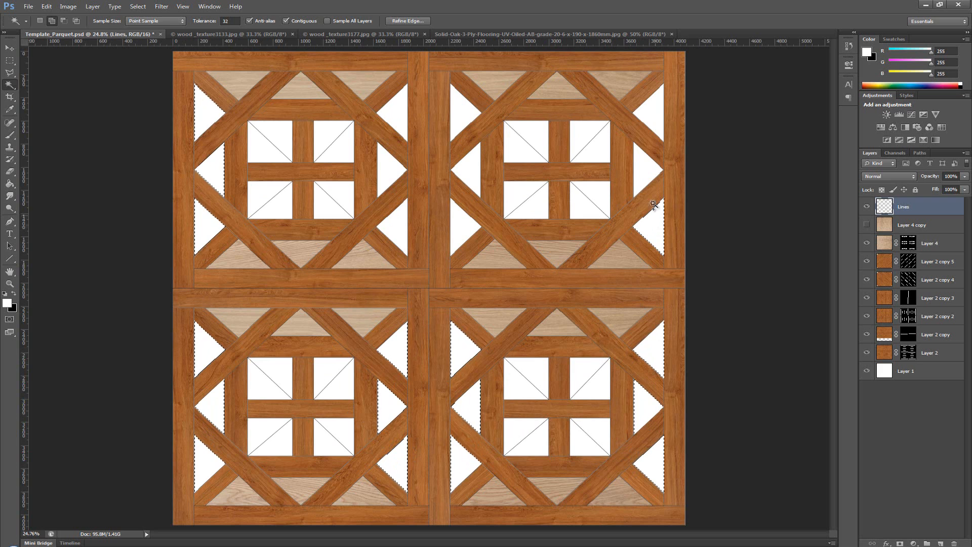
pyautogui.keyDown('shift'); pyautogui.click(646, 97); pyautogui.keyUp('shift')
pyautogui.keyDown('shift'); pyautogui.click(461, 110); pyautogui.keyUp('shift')
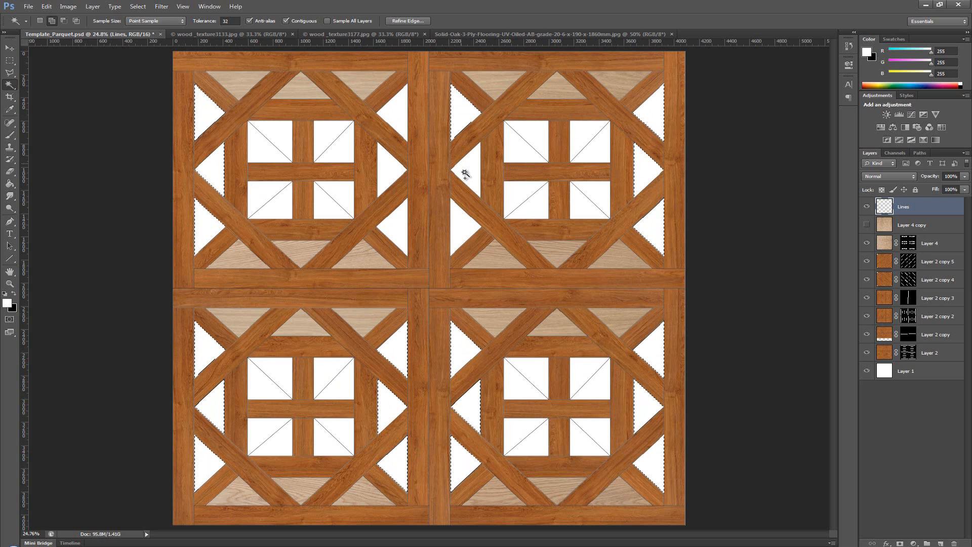
pyautogui.keyDown('shift'); pyautogui.click(462, 173); pyautogui.keyUp('shift')
pyautogui.keyDown('shift'); pyautogui.click(458, 223); pyautogui.keyUp('shift')
pyautogui.keyDown('shift'); pyautogui.click(398, 229); pyautogui.keyUp('shift')
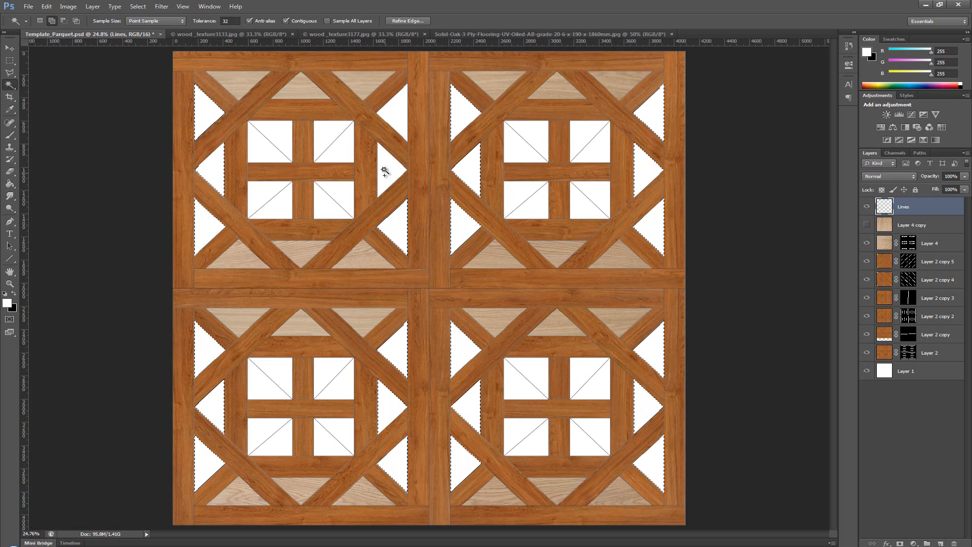
pyautogui.keyDown('shift'); pyautogui.click(381, 169); pyautogui.keyUp('shift')
pyautogui.keyDown('shift'); pyautogui.click(397, 113); pyautogui.keyUp('shift')
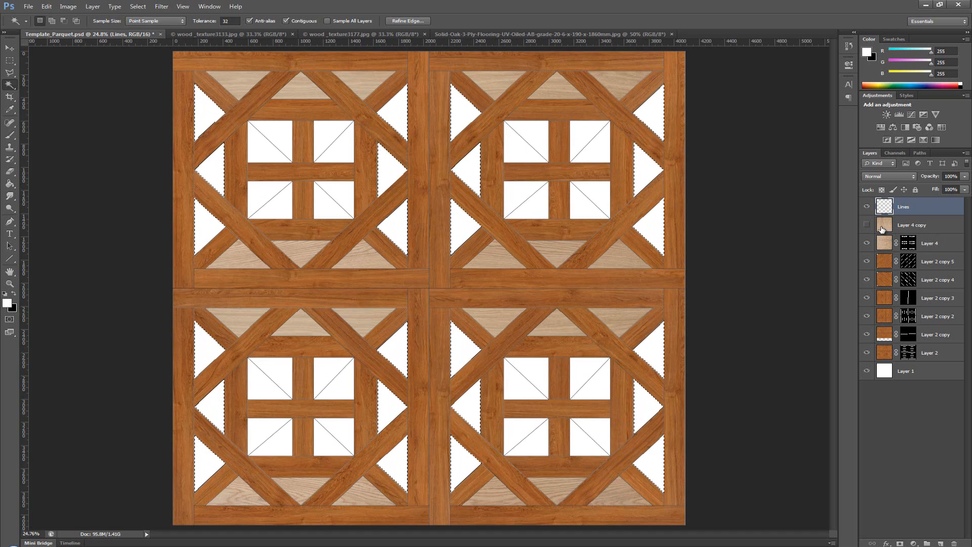
# Mask Layer 4 copy with the selection, make it visible, and target its image instead of its mask.
pyautogui.click(912, 224)
pyautogui.click(900, 543)
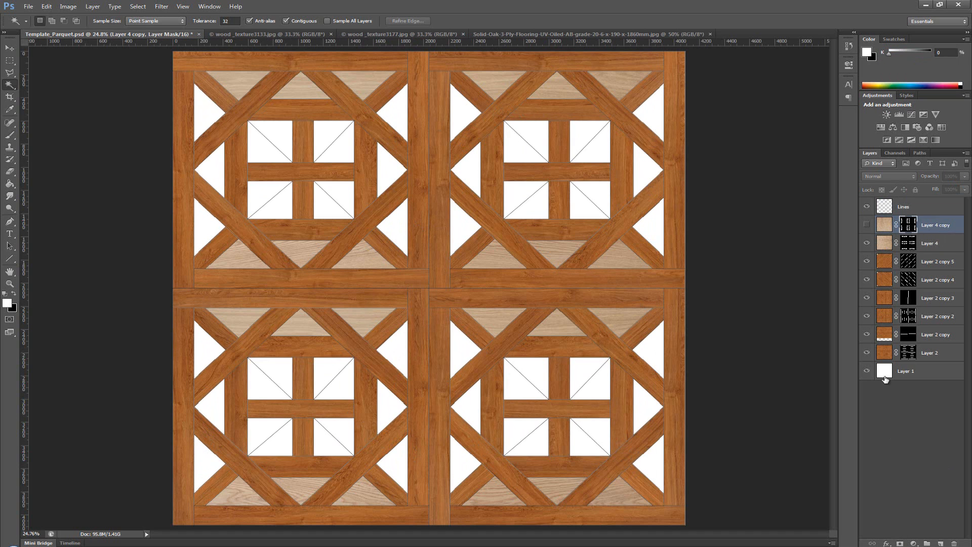
pyautogui.click(866, 225)
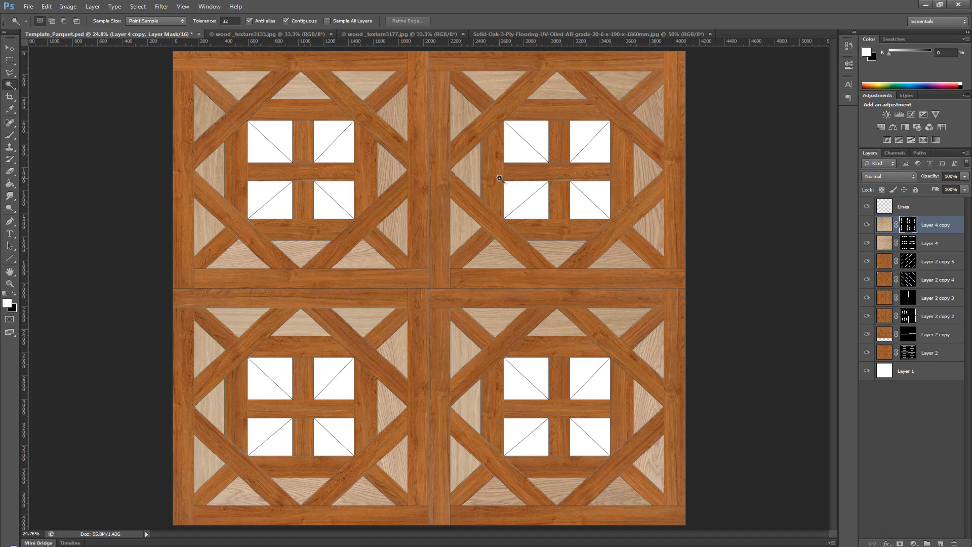
pyautogui.press('m')
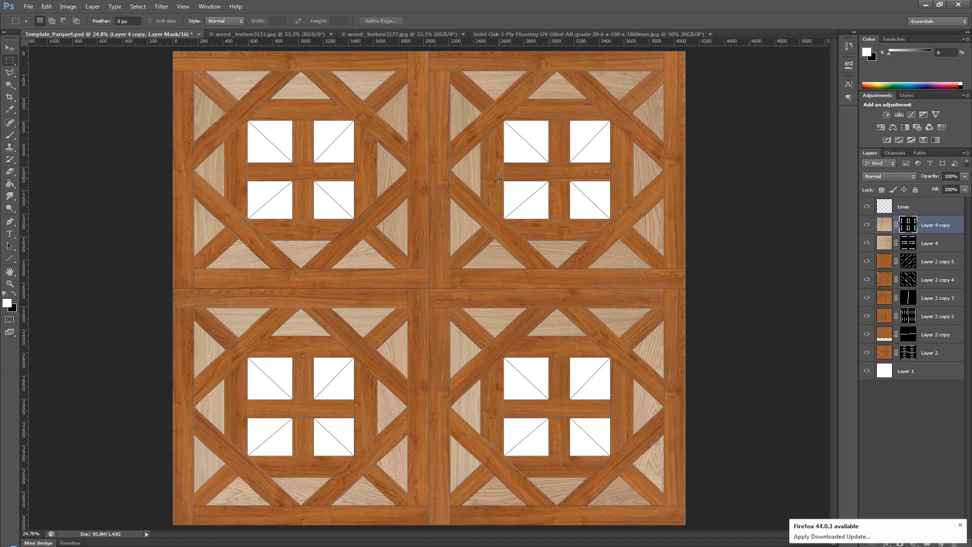
pyautogui.click(883, 225)
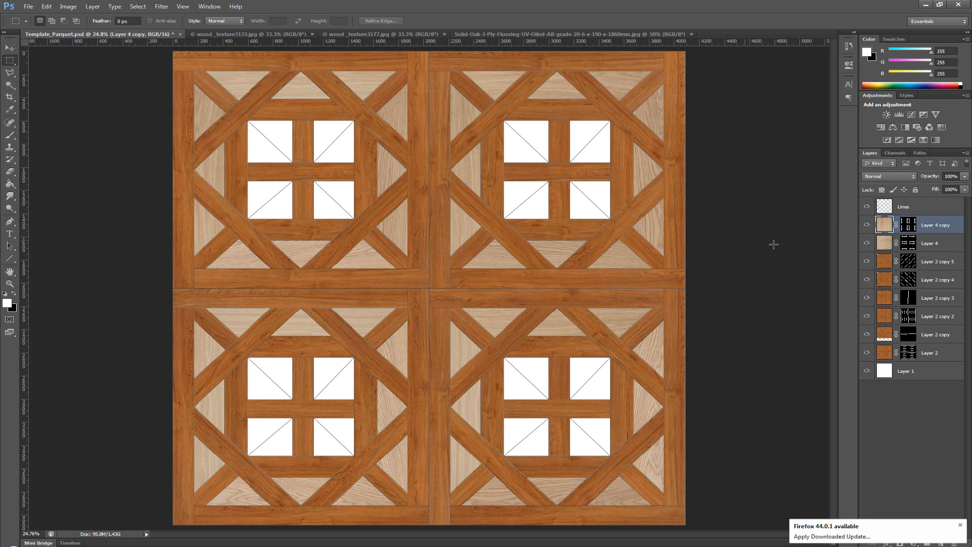
pyautogui.click(959, 524)
pyautogui.click(866, 224)
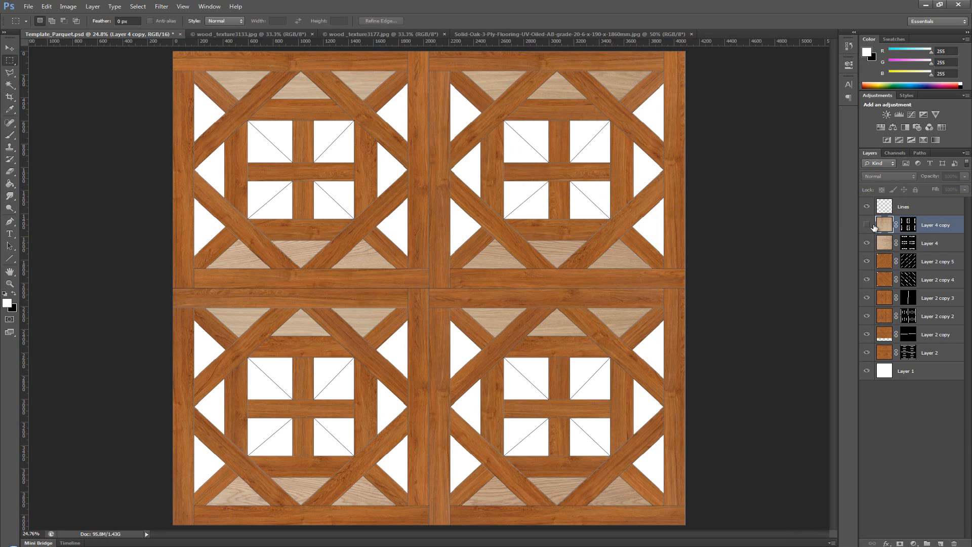
pyautogui.click(873, 227)
pyautogui.doubleClick(881, 226)
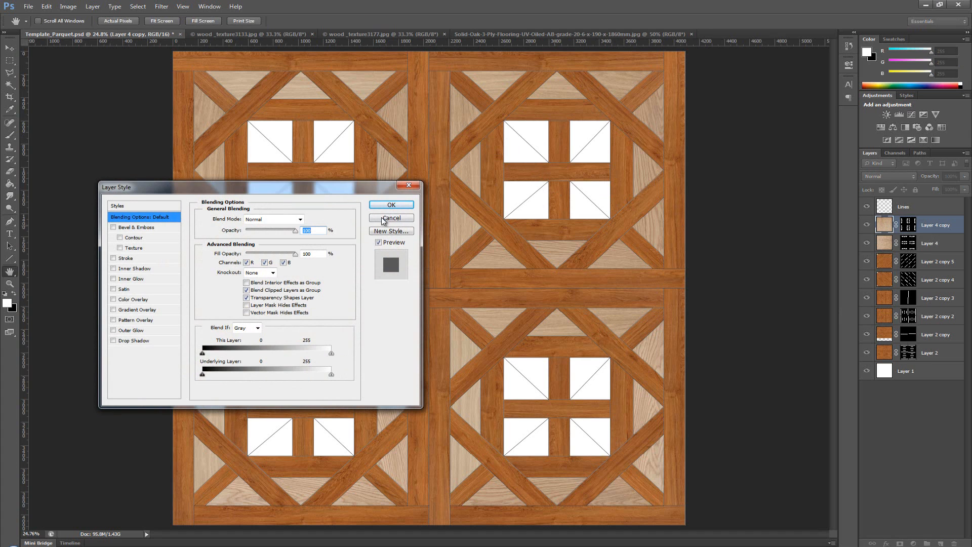
pyautogui.click(409, 185)
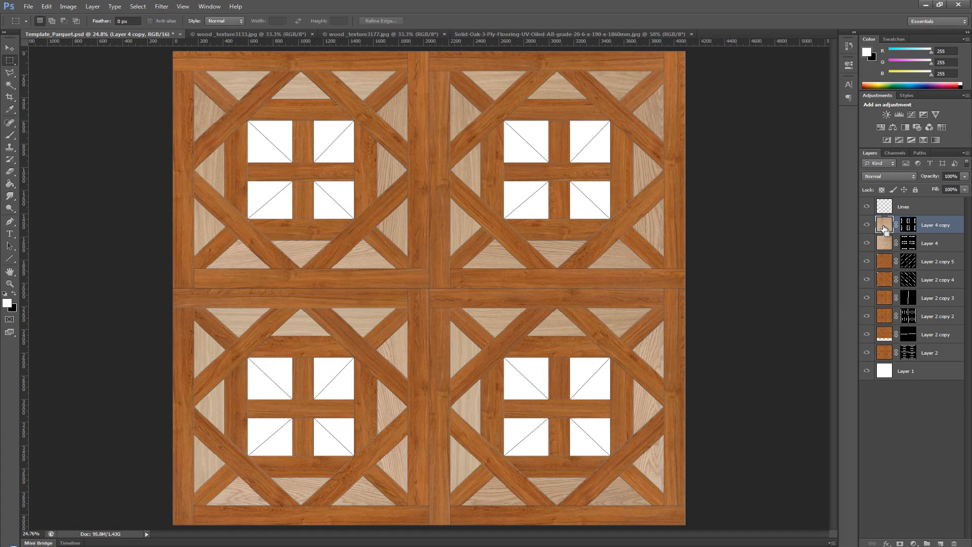
# Duplicate Layer 4 copy and delete the new duplicate's mask without applying it.
pyautogui.hotkey('ctrl', 'j')
pyautogui.moveTo(905, 228); pyautogui.dragTo(951, 542)
pyautogui.click(564, 206)
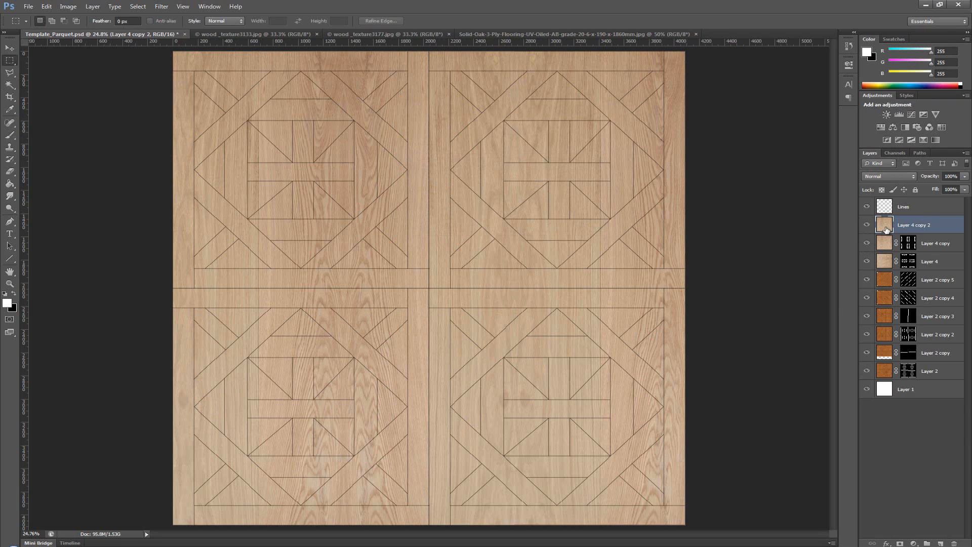
# Rotate Layer 4 copy 2 so its wood grain runs diagonally, then hide the layer.
pyautogui.hotkey('ctrl', 't')
pyautogui.moveTo(711, 247); pyautogui.dragTo(577, 89)
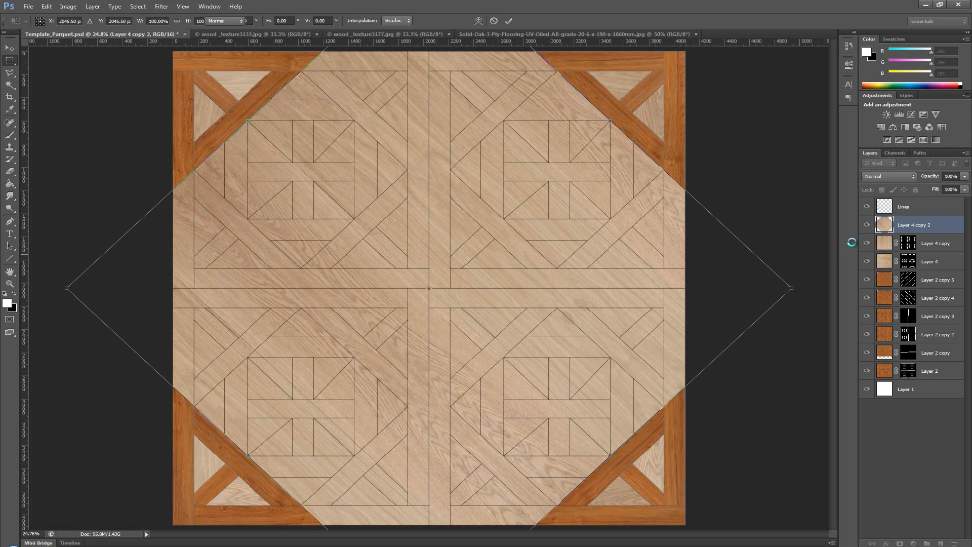
pyautogui.press('Return')
pyautogui.click(866, 226)
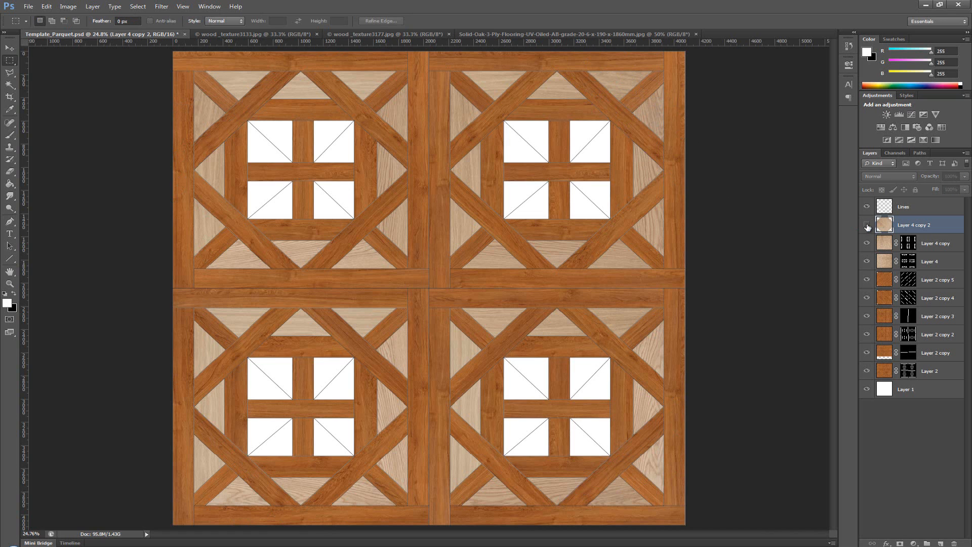
pyautogui.click(867, 224)
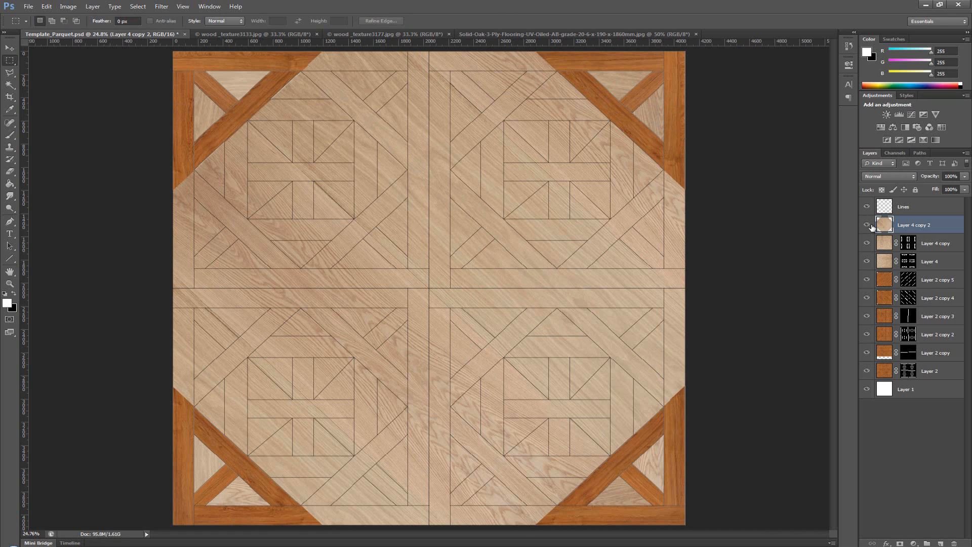
pyautogui.click(866, 225)
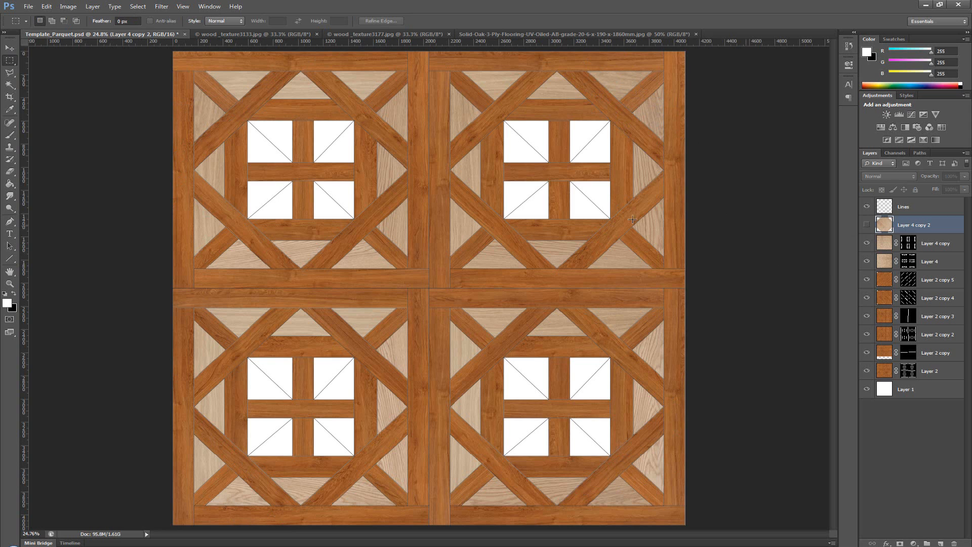
# On the Lines layer, select both triangles of the upper-left and lower-right central squares in the two top tiles.
pyautogui.click(906, 206)
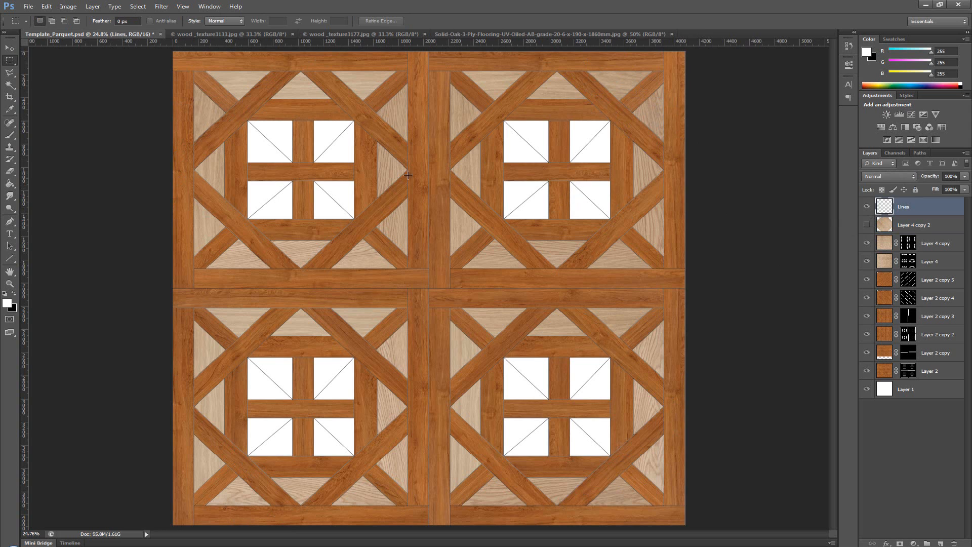
pyautogui.press('w')
pyautogui.click(260, 144)
pyautogui.click(288, 140)
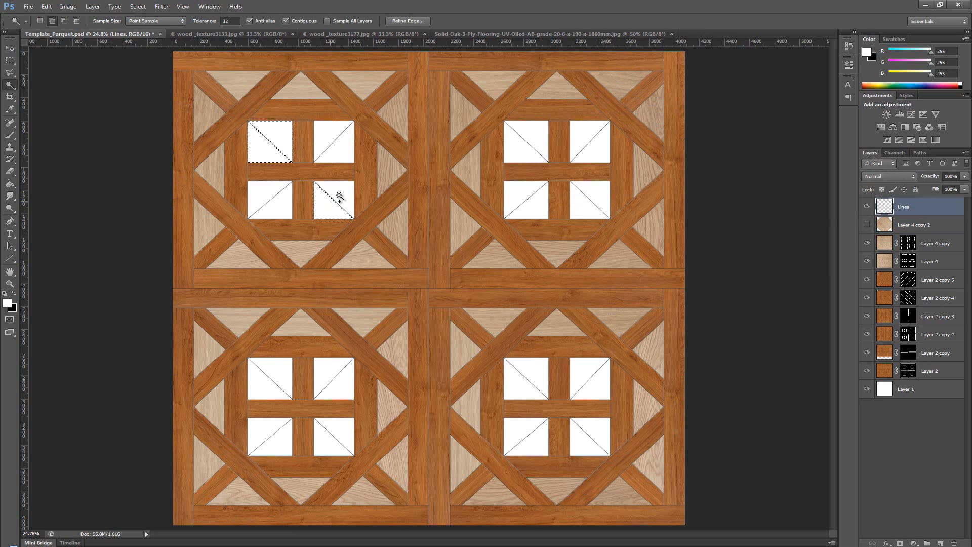
pyautogui.click(520, 151)
pyautogui.click(532, 135)
pyautogui.keyDown('shift'); pyautogui.click(581, 203); pyautogui.keyUp('shift')
pyautogui.keyDown('shift'); pyautogui.click(594, 189); pyautogui.keyUp('shift')
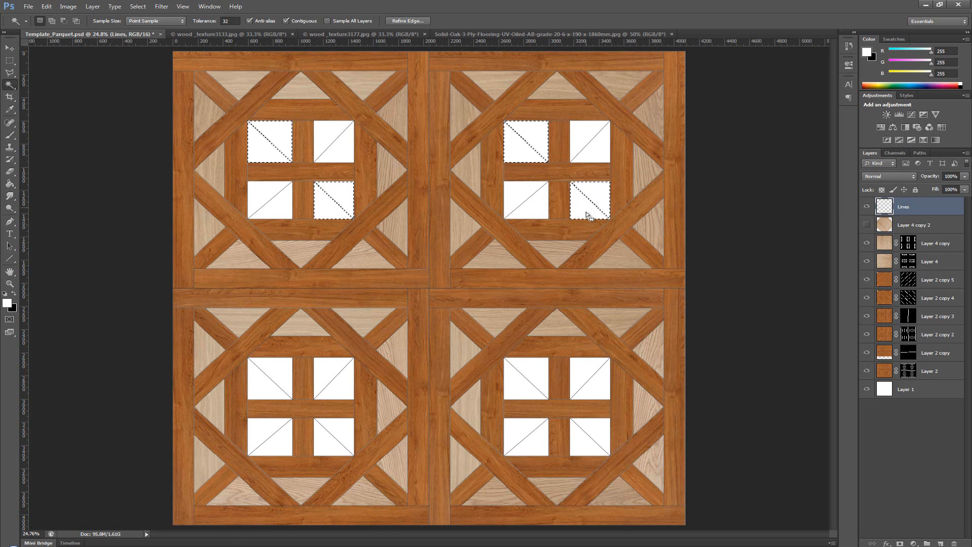
# Add both triangles of the upper-left and lower-right central squares in the two bottom tiles to the selection.
pyautogui.keyDown('shift'); pyautogui.click(540, 365); pyautogui.keyUp('shift')
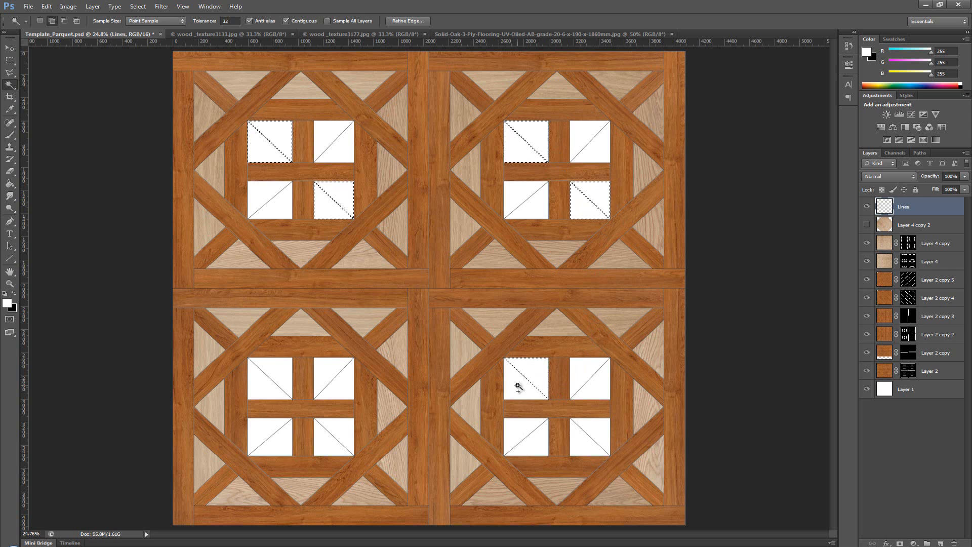
pyautogui.keyDown('shift'); pyautogui.click(517, 386); pyautogui.keyUp('shift')
pyautogui.keyDown('shift'); pyautogui.click(579, 437); pyautogui.keyUp('shift')
pyautogui.keyDown('shift'); pyautogui.click(595, 434); pyautogui.keyUp('shift')
pyautogui.keyDown('shift'); pyautogui.click(341, 426); pyautogui.keyUp('shift')
pyautogui.keyDown('shift'); pyautogui.click(325, 440); pyautogui.keyUp('shift')
pyautogui.keyDown('shift'); pyautogui.click(272, 384); pyautogui.keyUp('shift')
pyautogui.keyDown('shift'); pyautogui.click(282, 373); pyautogui.keyUp('shift')
# Mask Layer 4 copy 2 with the selection, make it visible, and target its image instead of its mask.
pyautogui.click(891, 226)
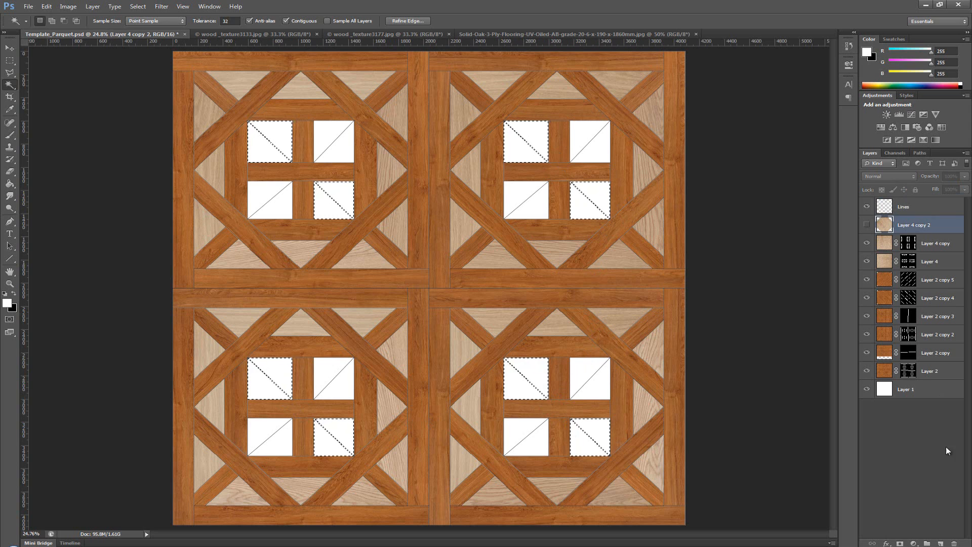
pyautogui.click(900, 543)
pyautogui.click(866, 225)
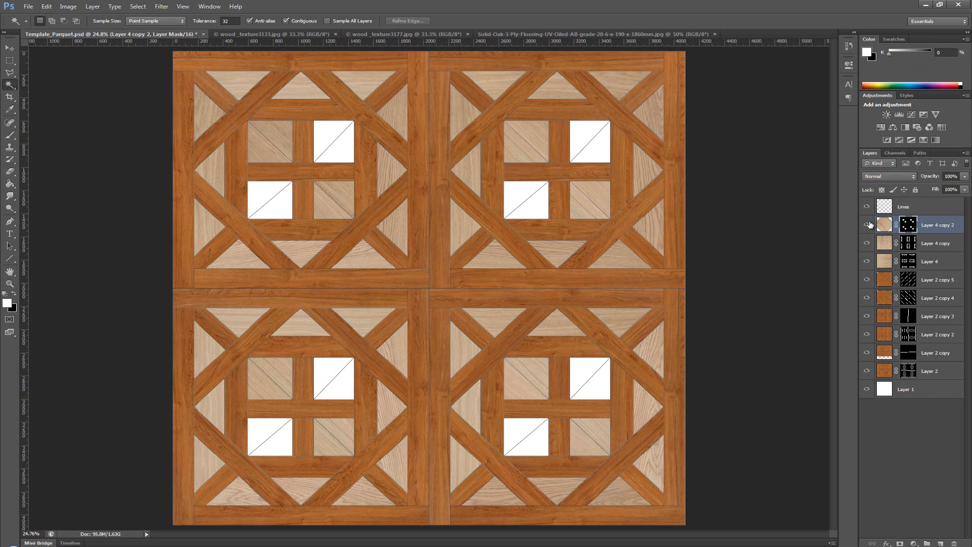
pyautogui.press('m')
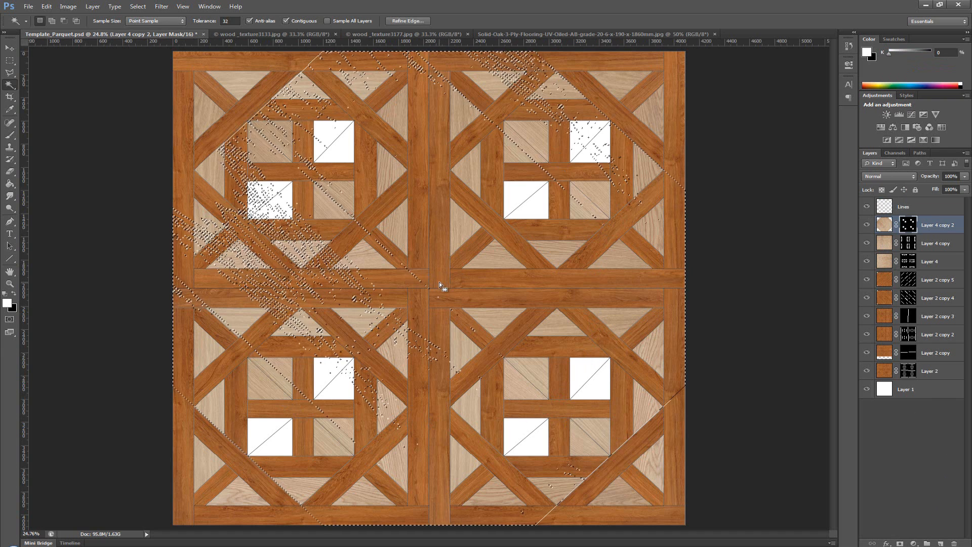
pyautogui.click(885, 225)
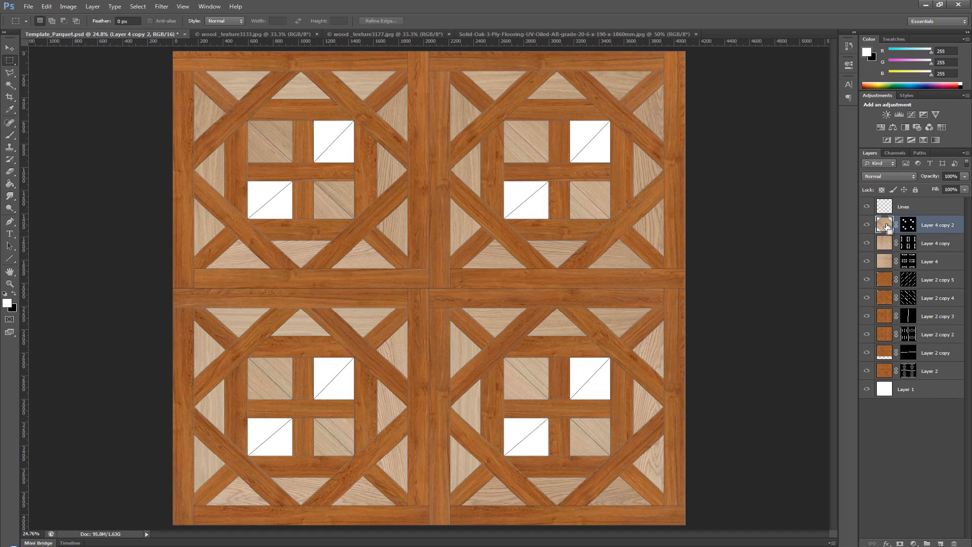
# Duplicate Layer 4 copy 2, delete the duplicate's mask without applying it, and start a free transform.
pyautogui.hotkey('ctrl', 'j')
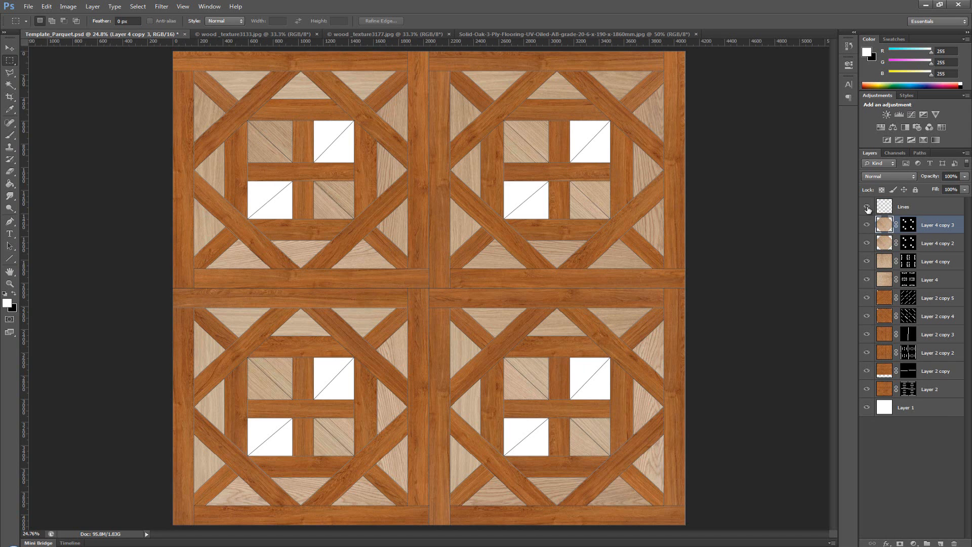
pyautogui.click(910, 231)
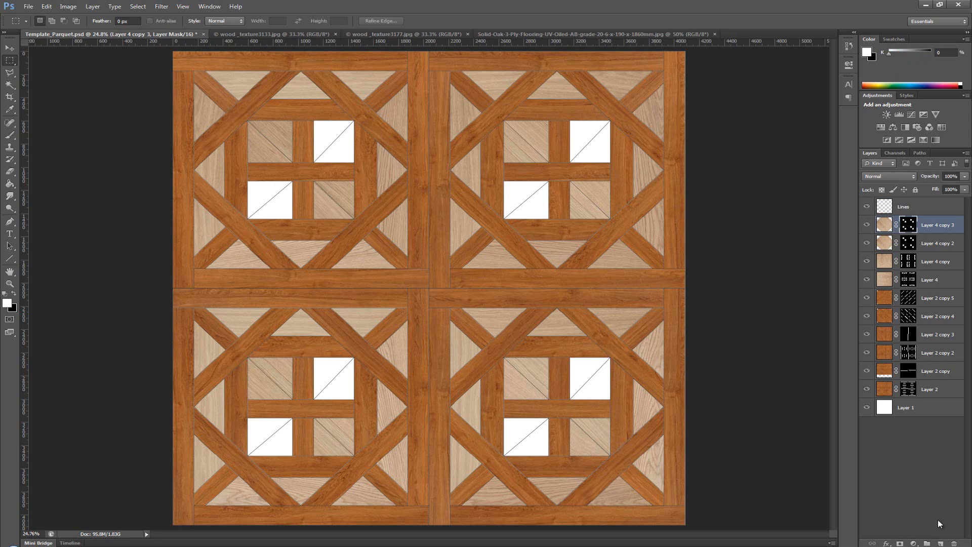
pyautogui.click(953, 542)
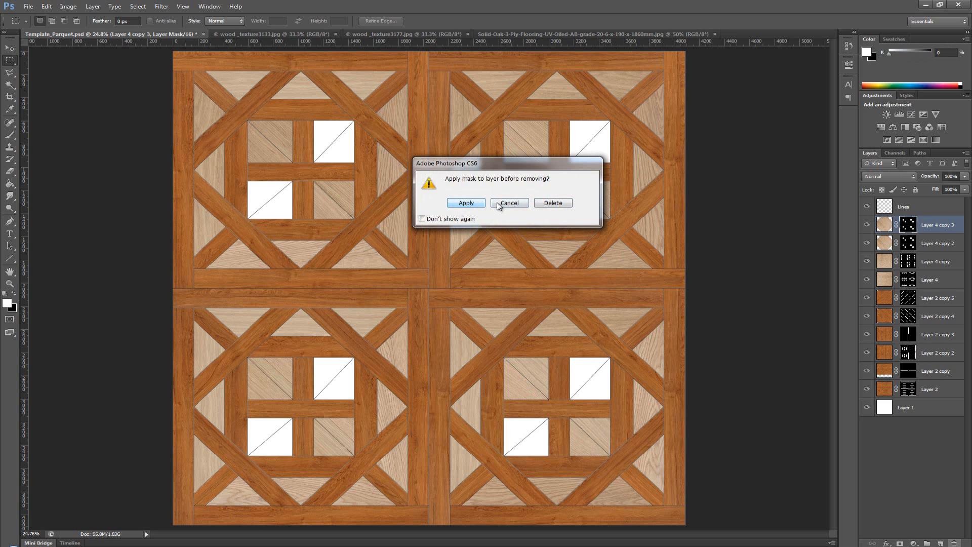
pyautogui.click(558, 205)
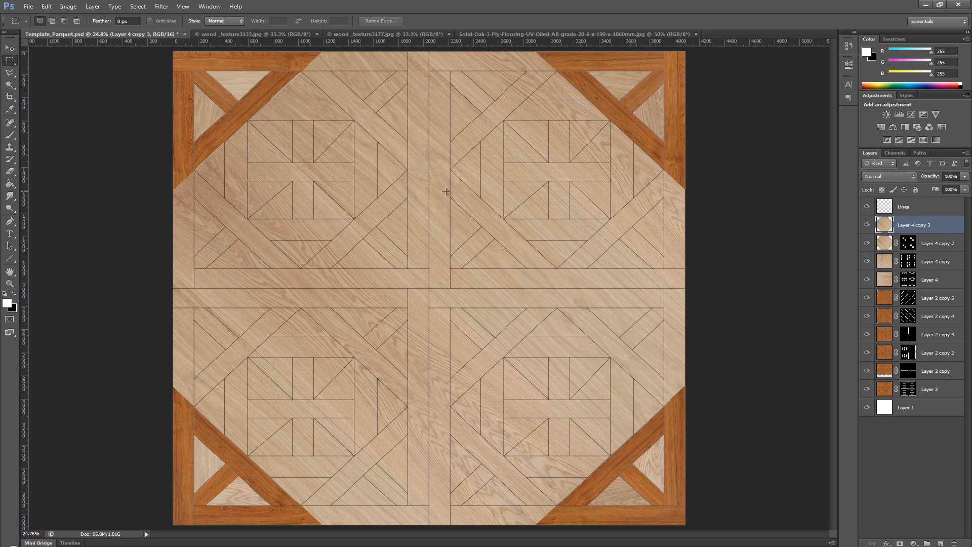
pyautogui.hotkey('ctrl', 't')
# Try flipping Layer 4 copy 3 horizontally and undo the flip.
pyautogui.rightClick(457, 232)
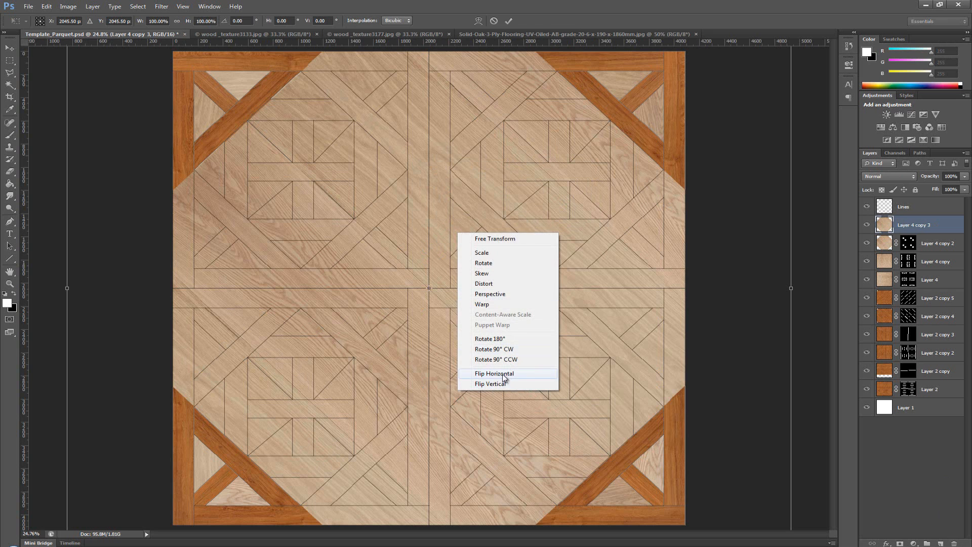
pyautogui.click(503, 374)
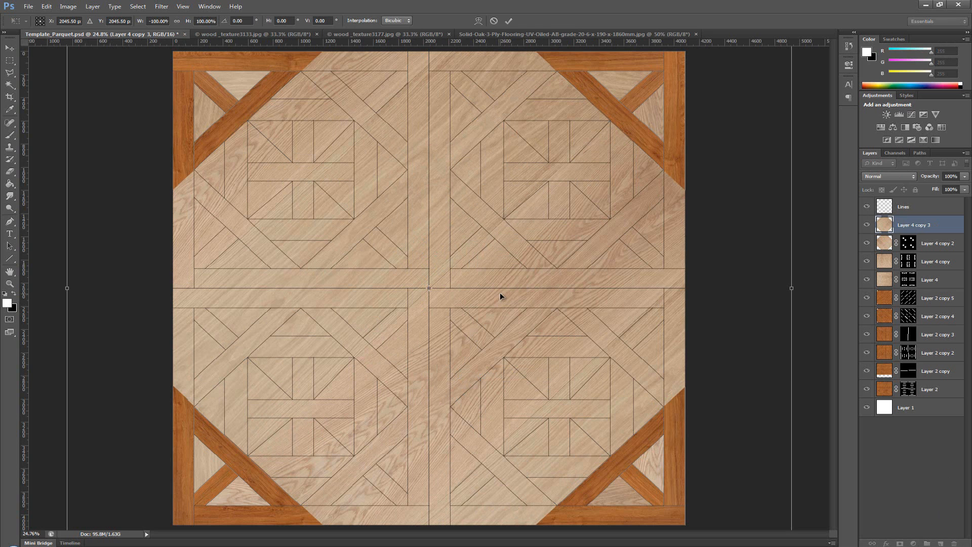
pyautogui.hotkey('ctrl', 'z')
# Flip Layer 4 copy 3 vertically to mirror its diagonal grain, then hide the layer.
pyautogui.rightClick(500, 293)
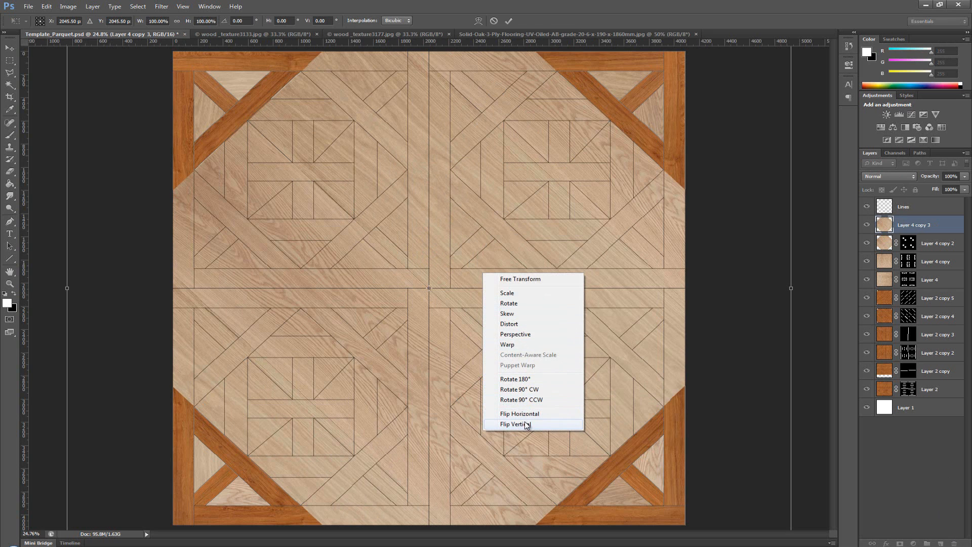
pyautogui.click(526, 424)
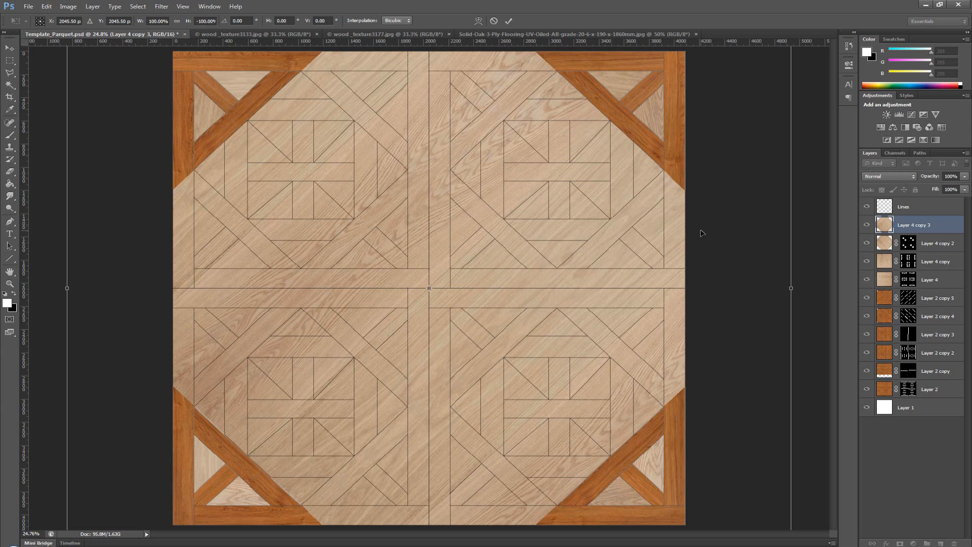
pyautogui.press('Return')
pyautogui.click(867, 224)
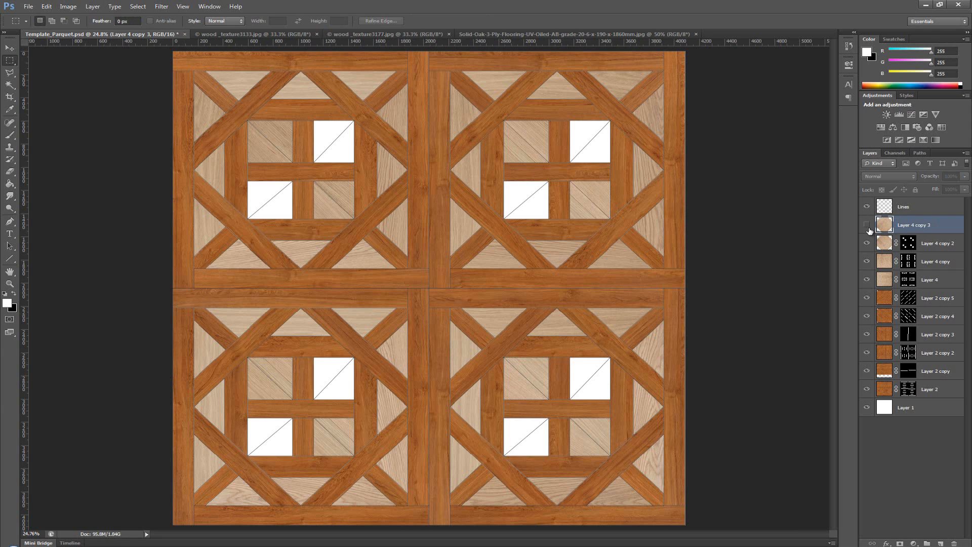
pyautogui.click(868, 226)
pyautogui.click(868, 226)
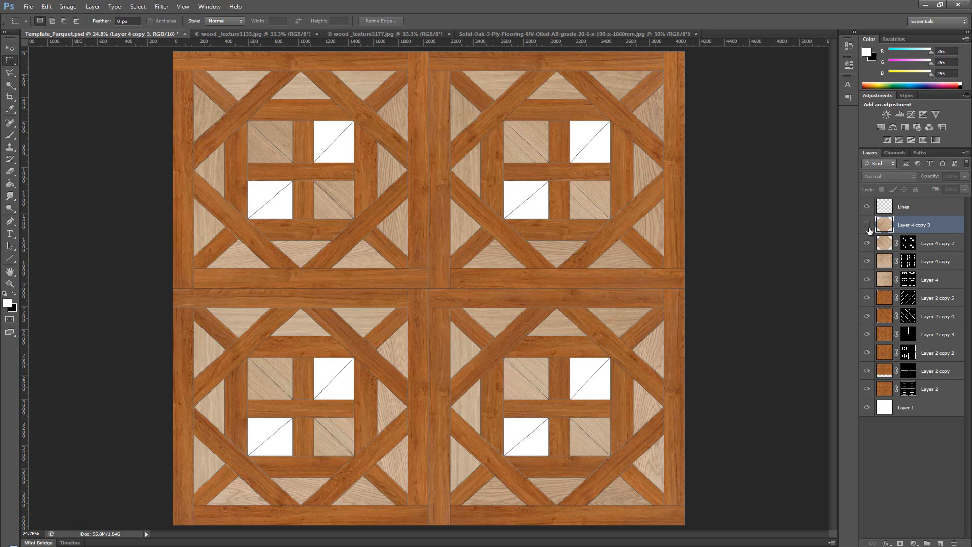
# On the Lines layer, select the white upper-right and lower-left central squares of the two top tiles.
pyautogui.click(886, 207)
pyautogui.press('w')
pyautogui.click(348, 156)
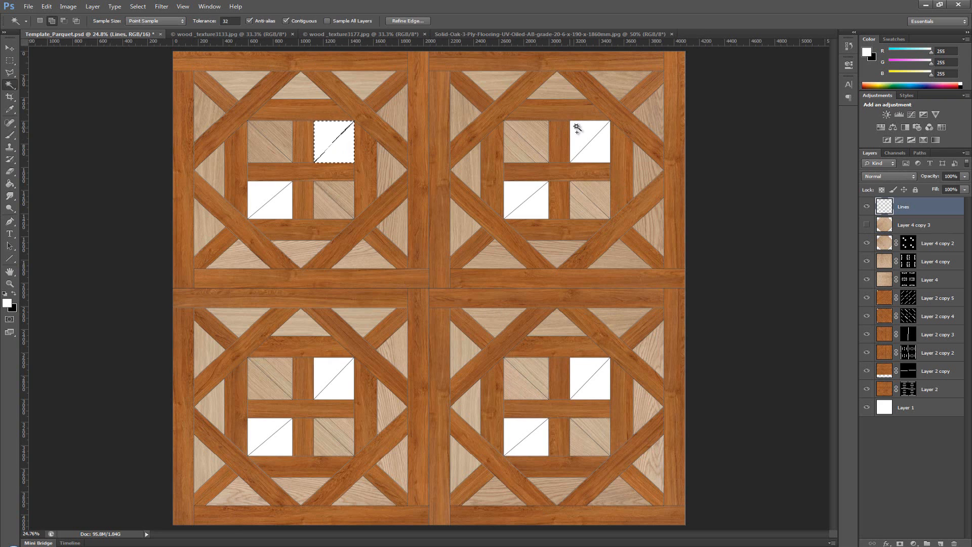
pyautogui.click(582, 147)
pyautogui.click(523, 197)
pyautogui.click(264, 202)
# Add the white upper-right and lower-left central squares of the two bottom tiles to the selection.
pyautogui.click(321, 373)
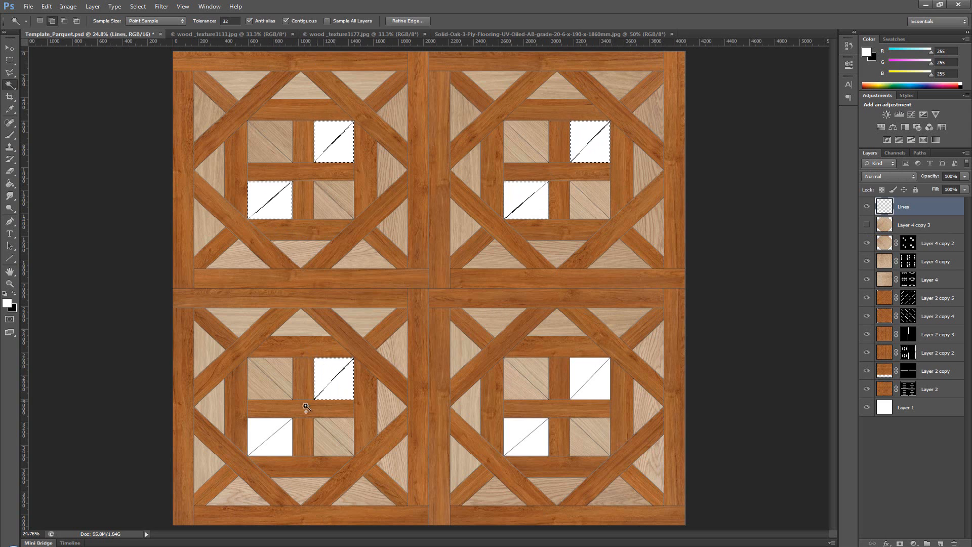
pyautogui.click(275, 430)
pyautogui.click(542, 453)
pyautogui.click(582, 371)
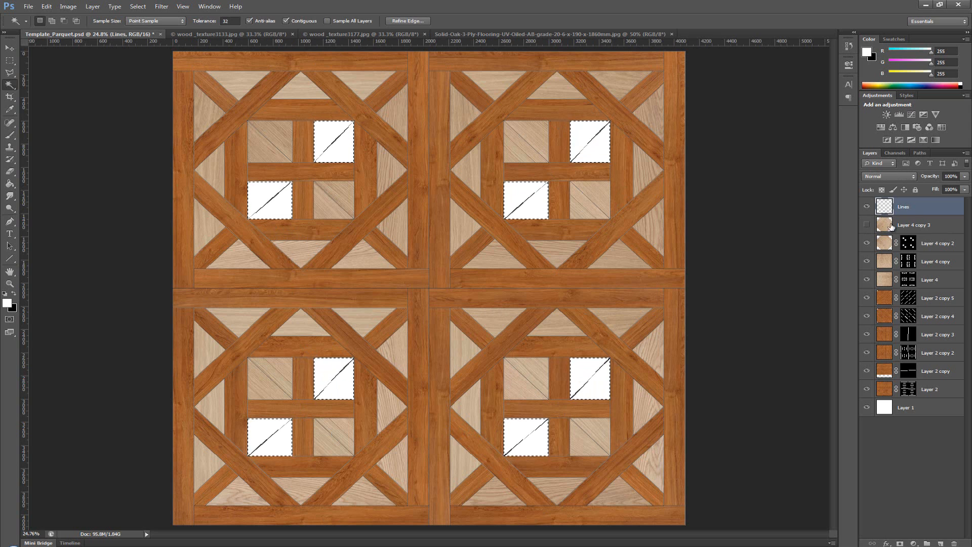
# Mask Layer 4 copy 3 with the selection, make it visible, and switch to the Marquee tool.
pyautogui.click(891, 227)
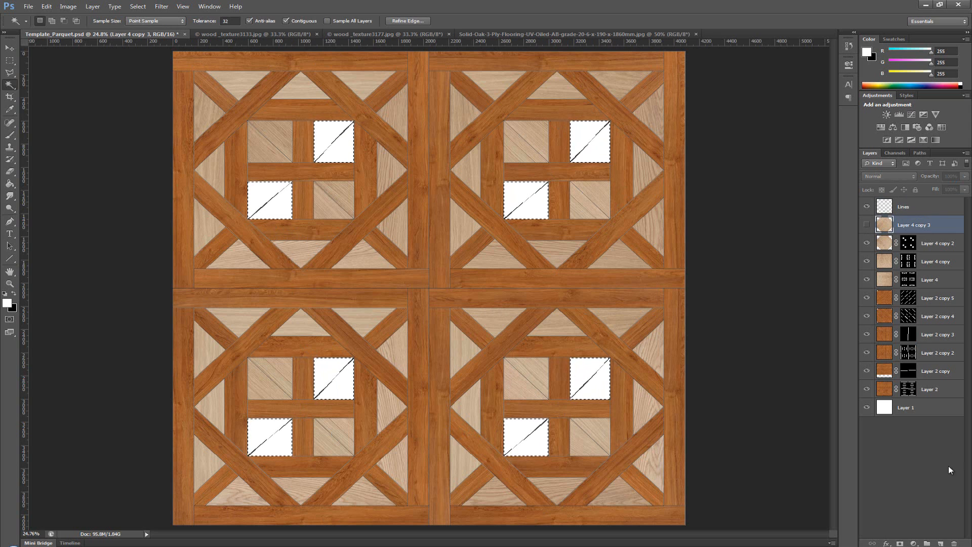
pyautogui.click(901, 543)
pyautogui.click(866, 225)
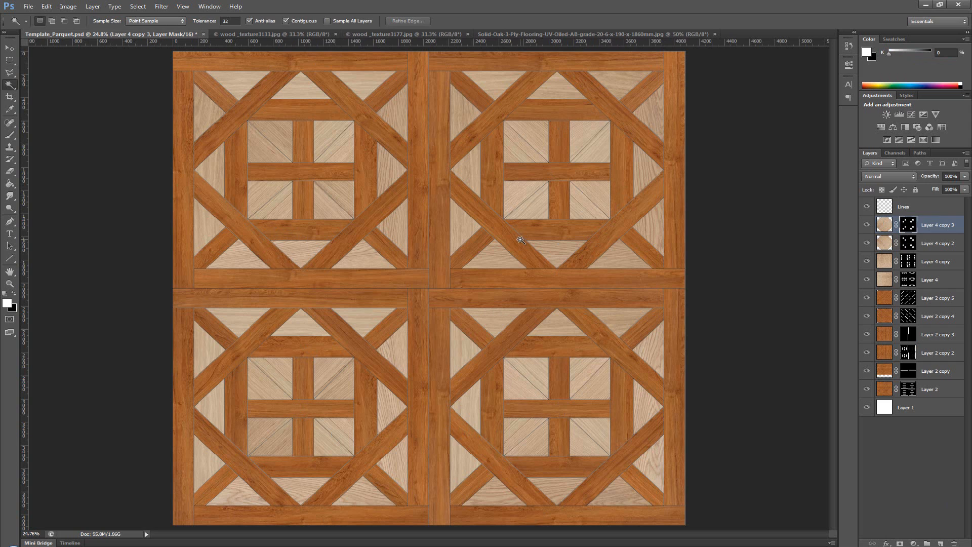
pyautogui.press('m')
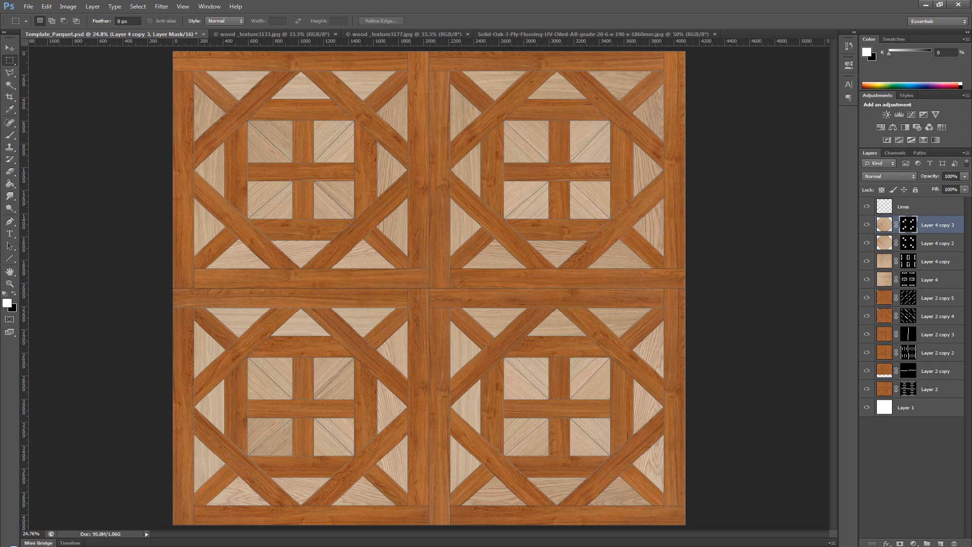
# Save the template, and save a JPEG copy named Diffuse_Basic at Maximum quality 12 with Baseline ("Standard") format.
pyautogui.hotkey('ctrl', 's')
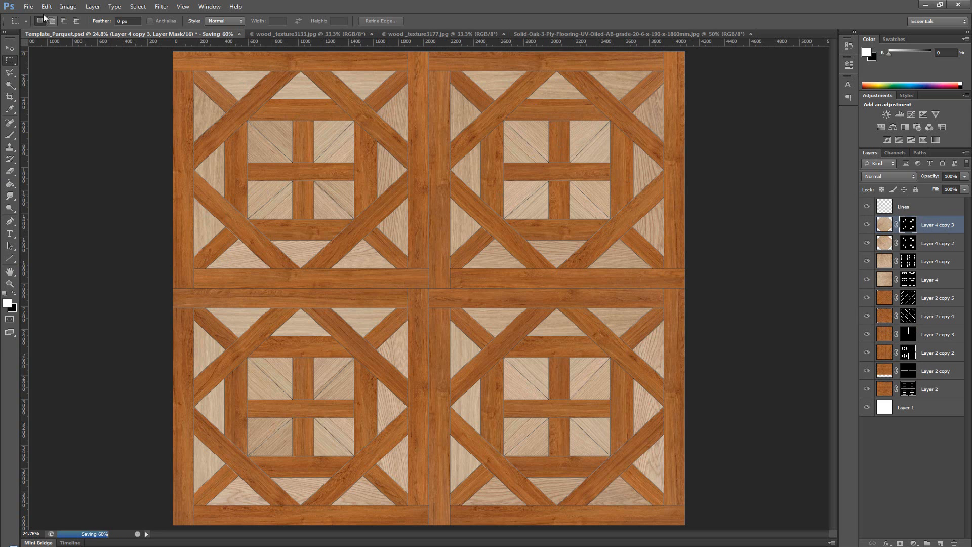
pyautogui.click(29, 7)
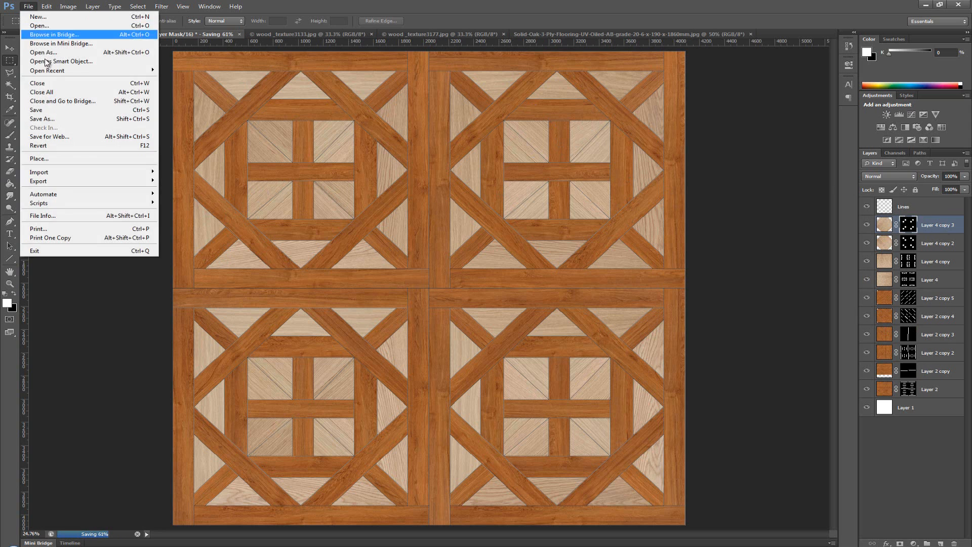
pyautogui.click(68, 120)
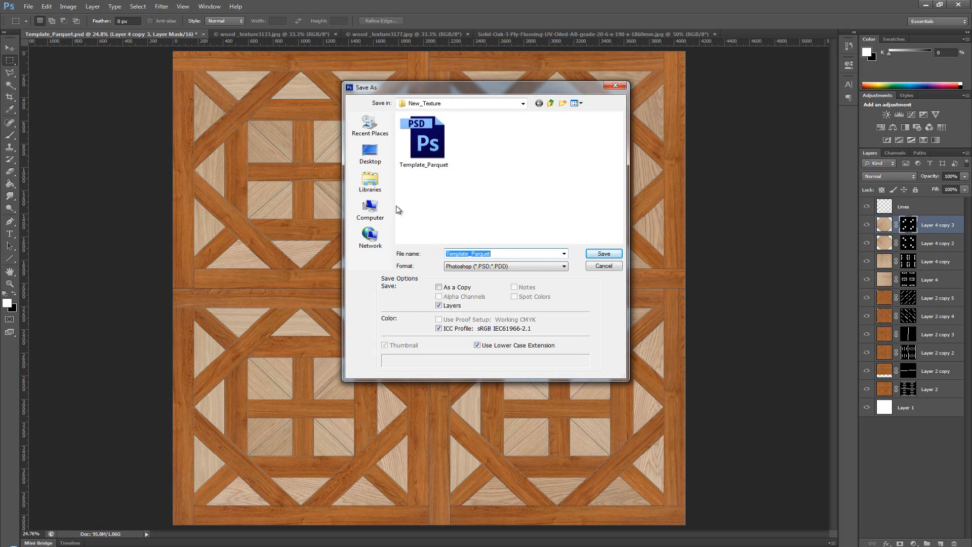
pyautogui.click(473, 266)
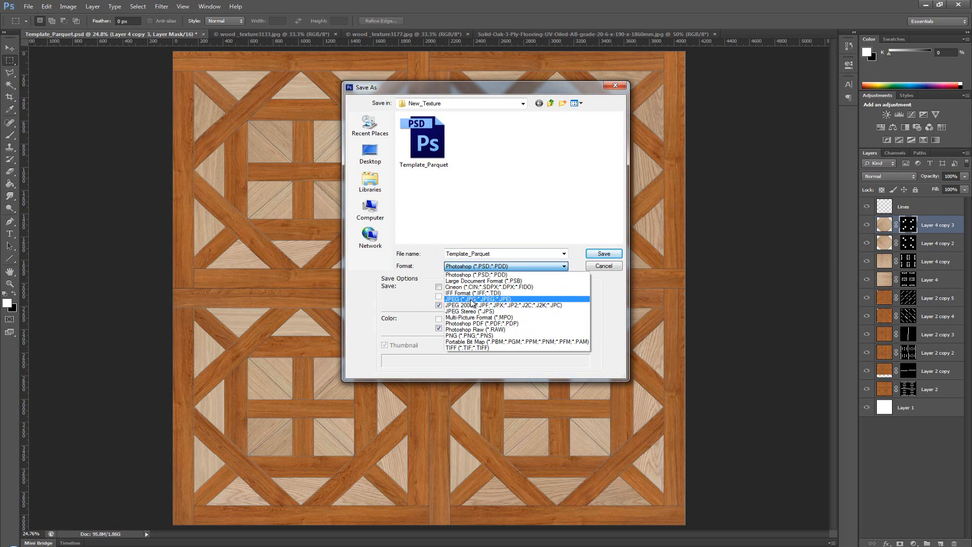
pyautogui.click(465, 299)
pyautogui.doubleClick(511, 254)
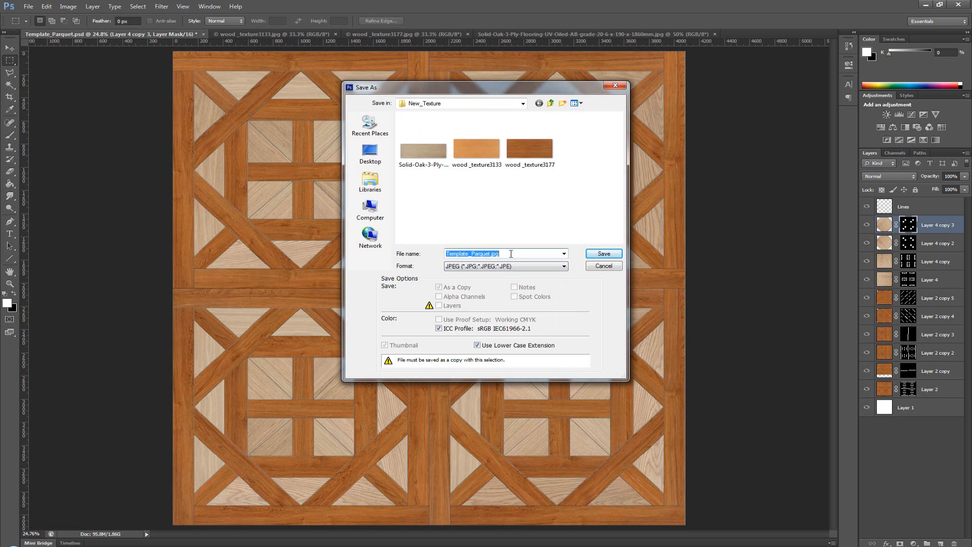
pyautogui.write('Diffuse_Basic')
pyautogui.click(604, 254)
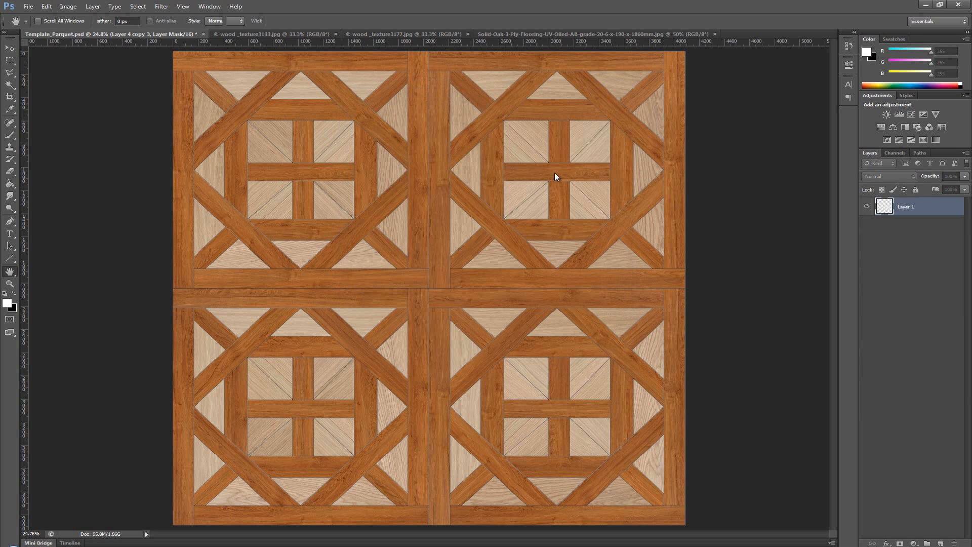
pyautogui.click(509, 197)
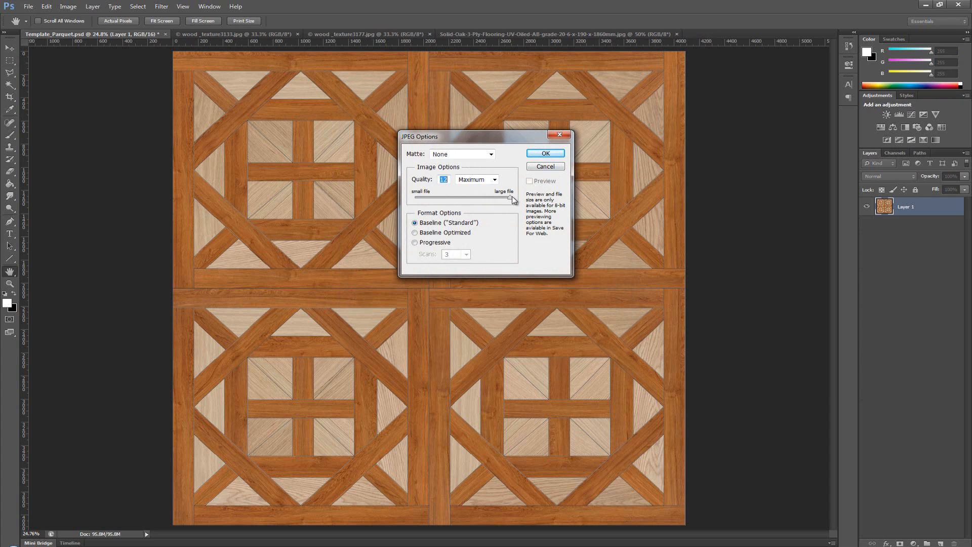
pyautogui.click(547, 152)
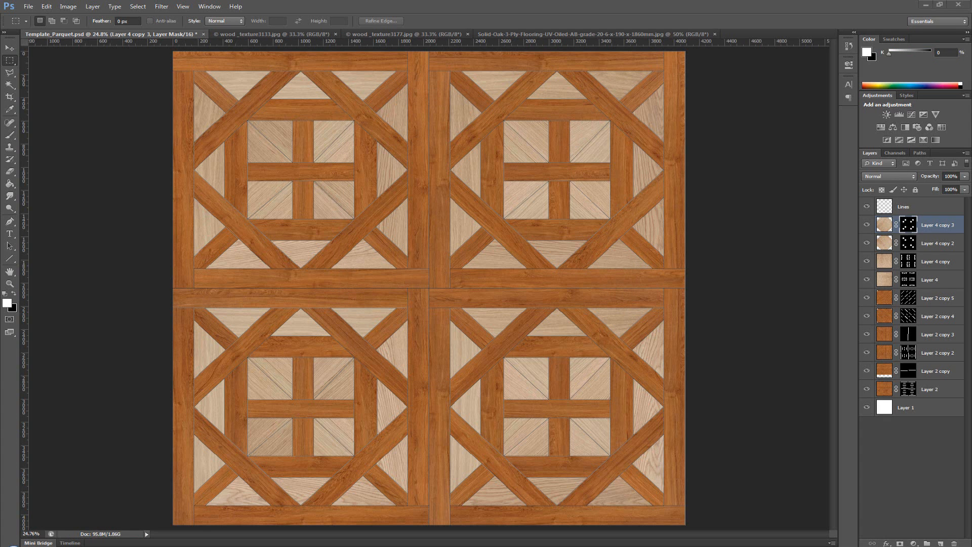
# Compare the wood tones of the parquet planks with the traditional-hardwood-flooring reference photo.
pyautogui.moveTo(0, 103); pyautogui.dragTo(790, 67)
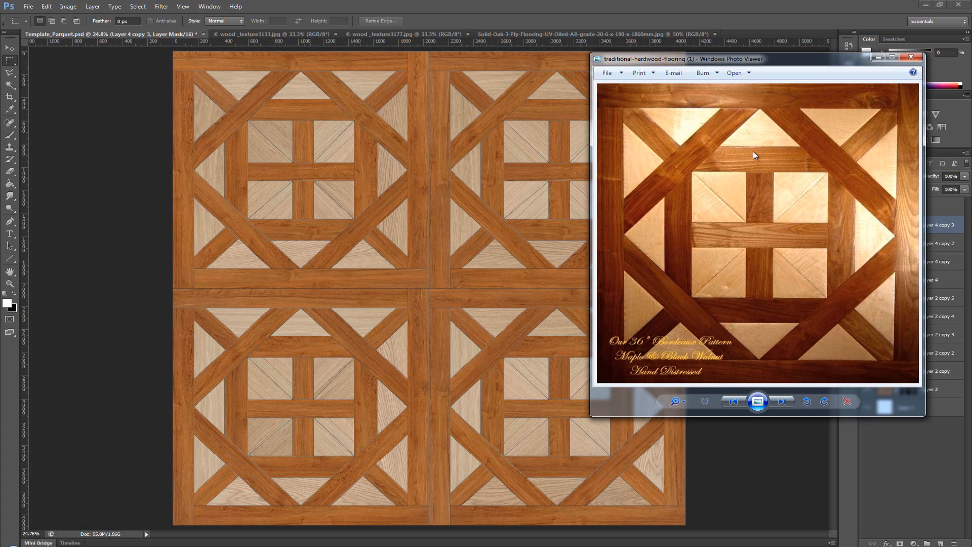
pyautogui.moveTo(708, 107); pyautogui.dragTo(498, 50)
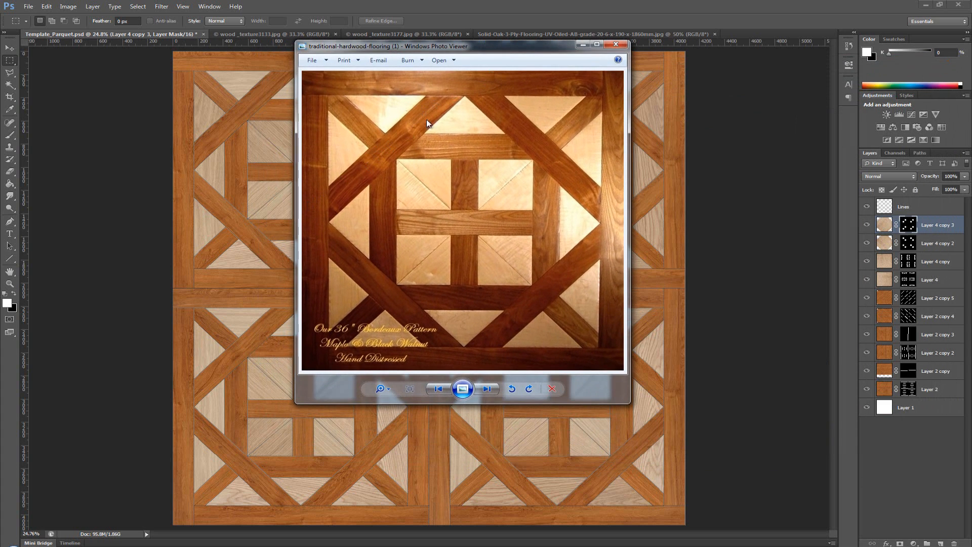
pyautogui.moveTo(519, 49); pyautogui.dragTo(0, 113)
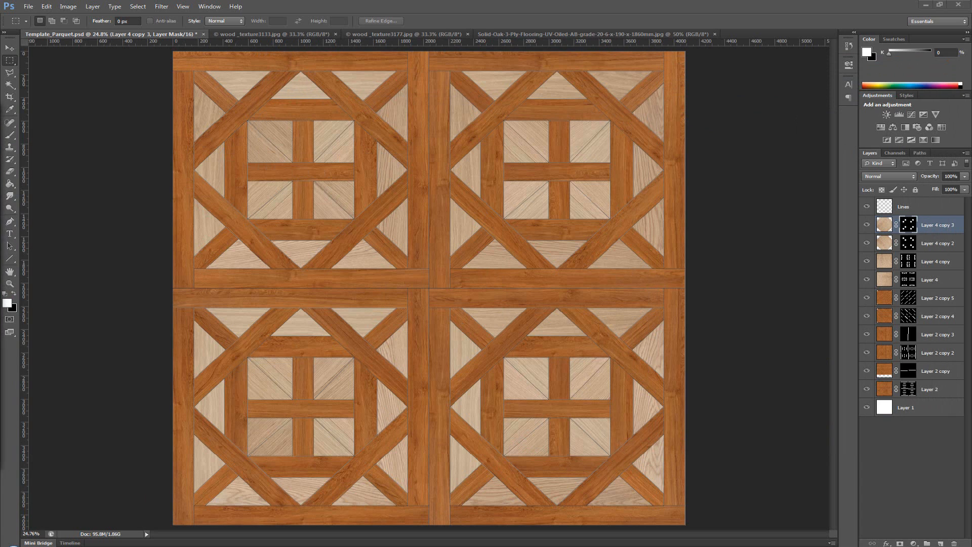
pyautogui.click(557, 168)
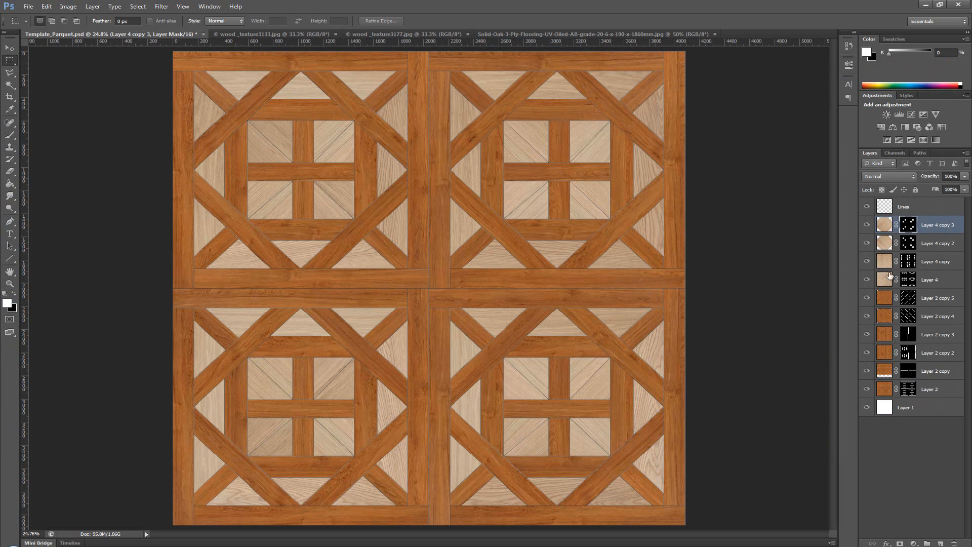
# Darken the wood image of Layer 2 copy 2 with Curves, lowering a midtone point to input 98, output 76 and adjusting the upper curve.
pyautogui.click(886, 355)
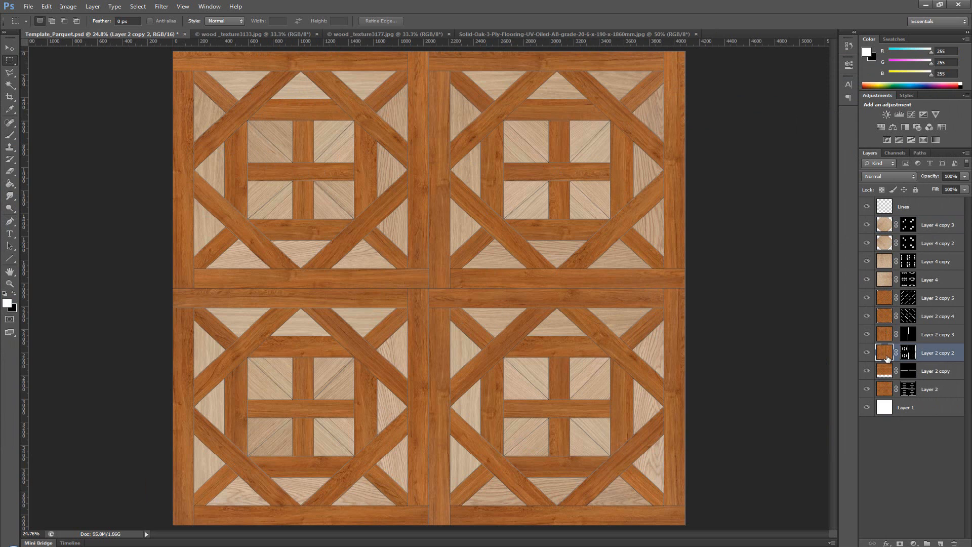
pyautogui.click(68, 6)
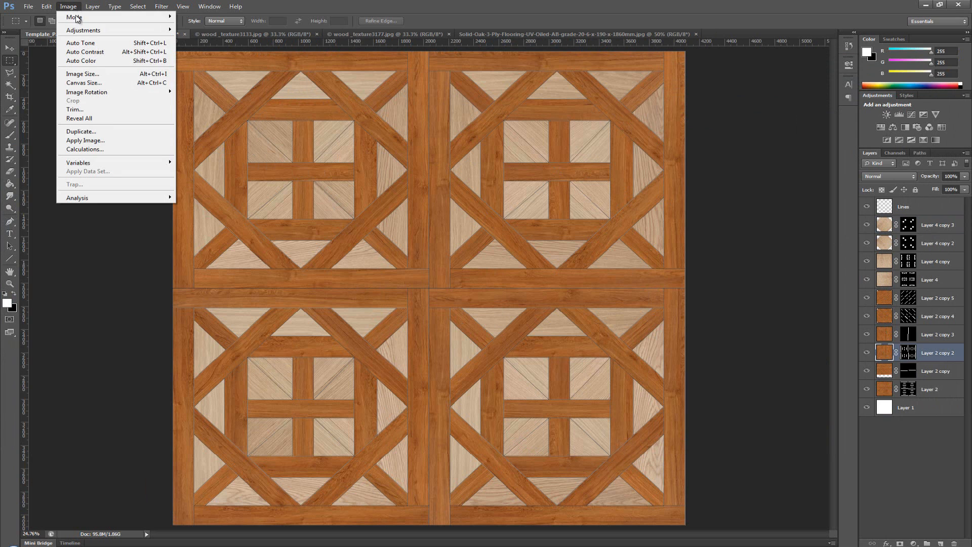
pyautogui.moveTo(84, 31)
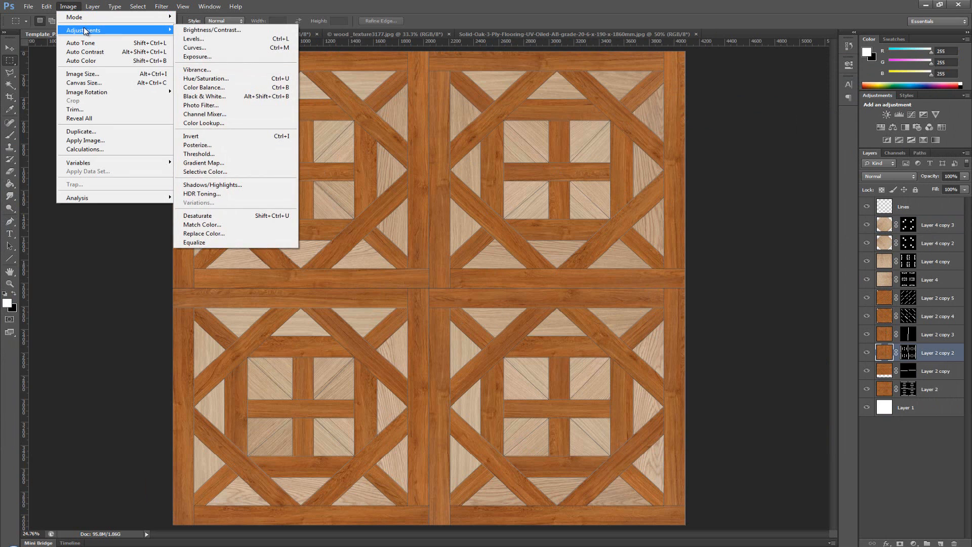
pyautogui.click(204, 47)
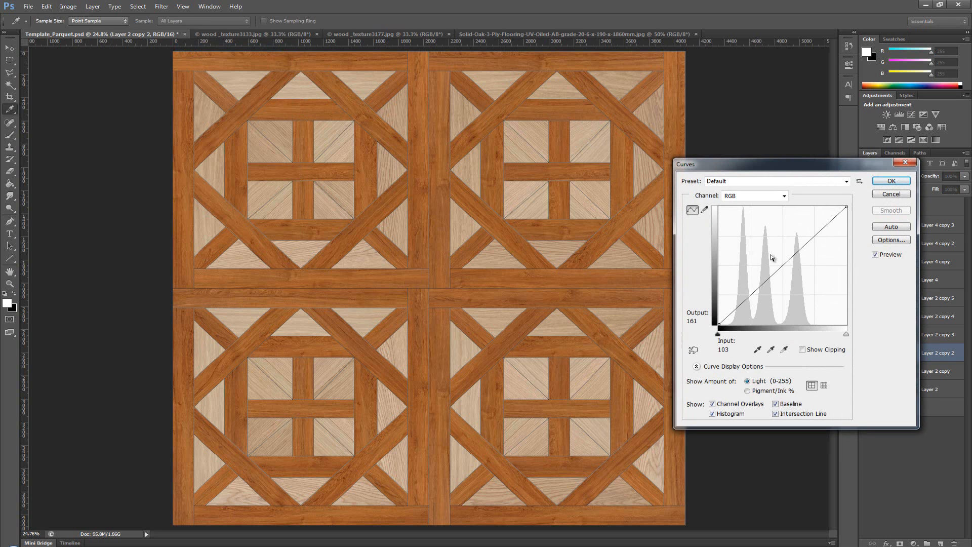
pyautogui.click(761, 289)
pyautogui.moveTo(761, 288); pyautogui.dragTo(768, 289)
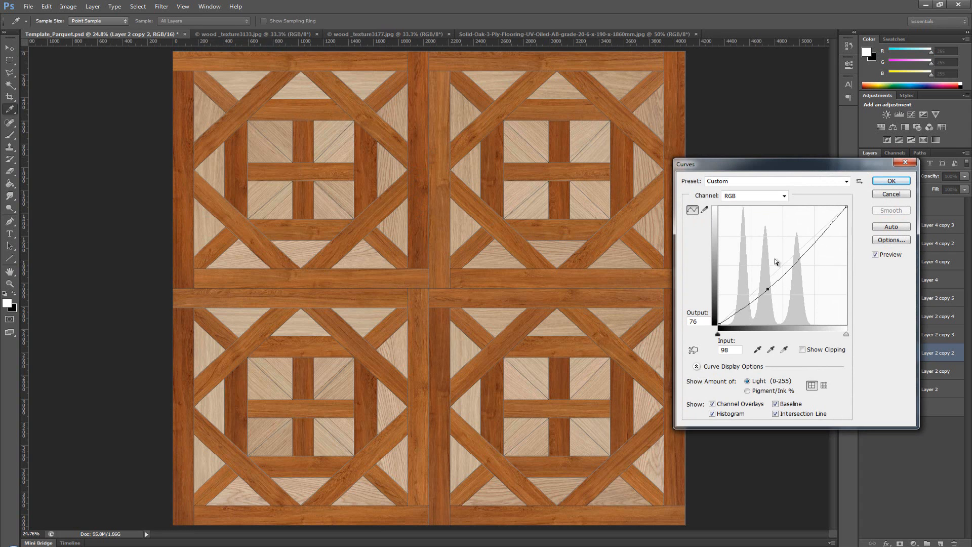
pyautogui.moveTo(803, 259); pyautogui.dragTo(808, 254)
pyautogui.click(890, 181)
# Lighten the wood image of Layer 2 copy 3 with Curves, raising the darker midtones and placing an upper point at input 171, output 181.
pyautogui.click(886, 337)
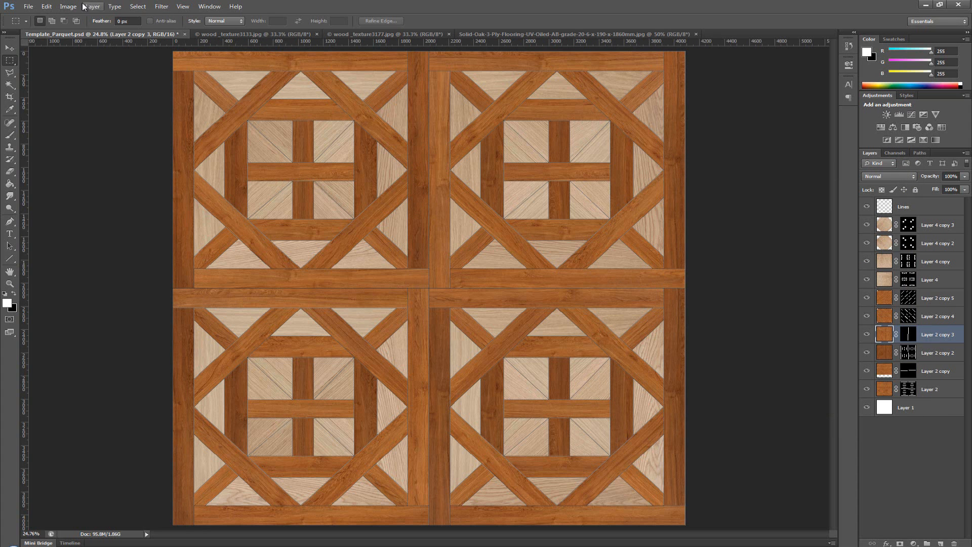
pyautogui.click(47, 7)
pyautogui.moveTo(68, 7)
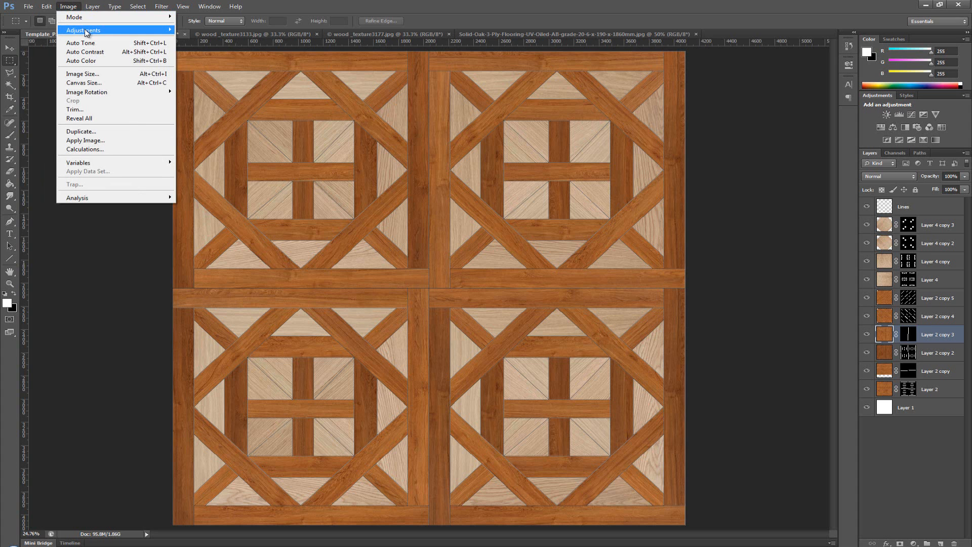
pyautogui.moveTo(86, 30)
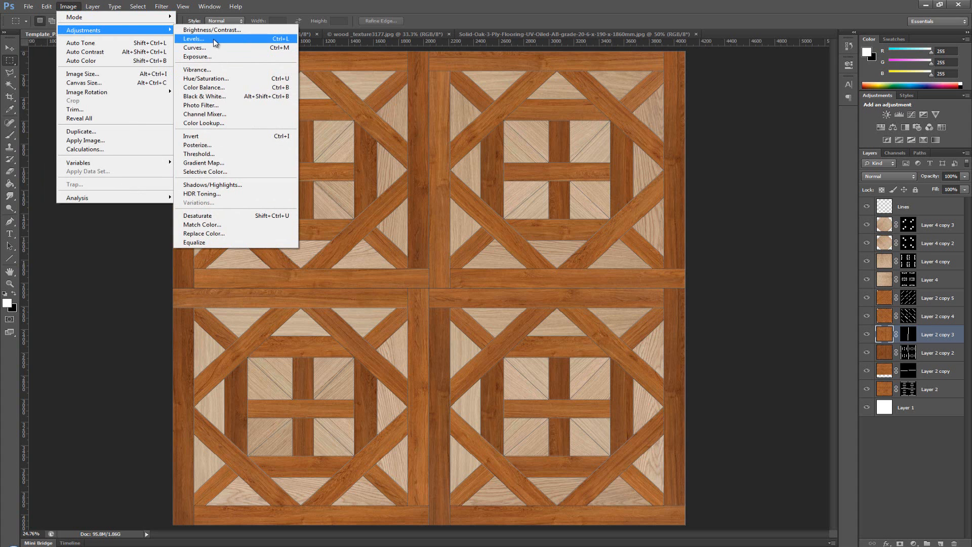
pyautogui.click(203, 48)
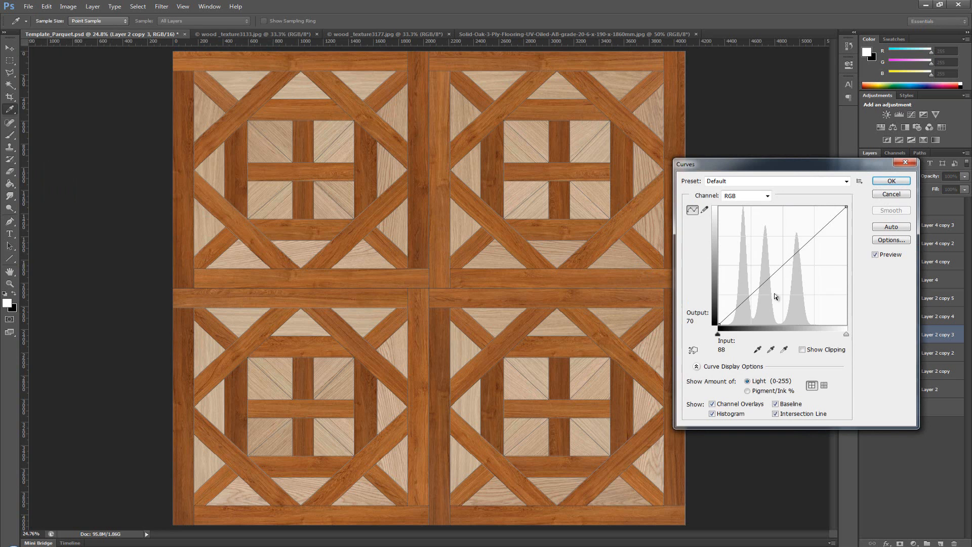
pyautogui.moveTo(761, 284); pyautogui.dragTo(758, 279)
pyautogui.moveTo(801, 242); pyautogui.dragTo(804, 240)
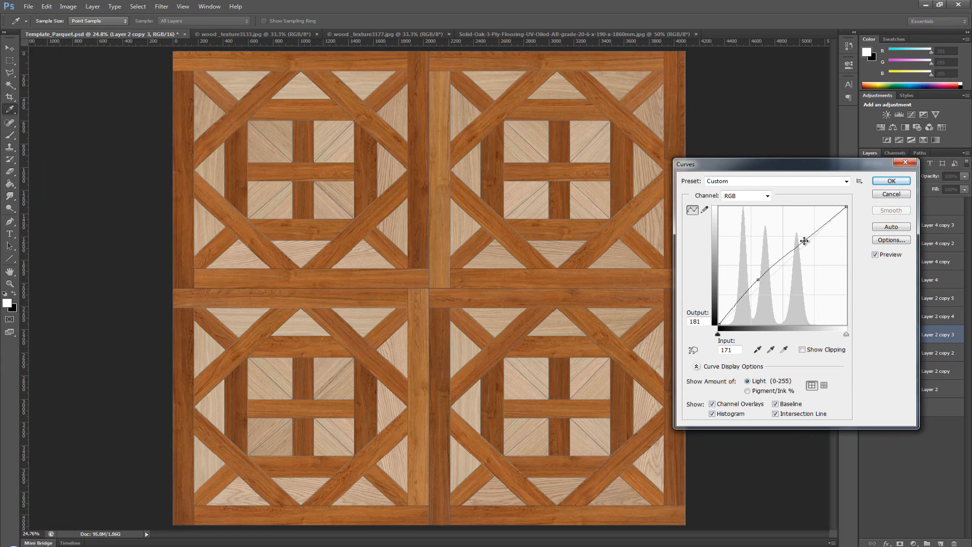
pyautogui.click(891, 182)
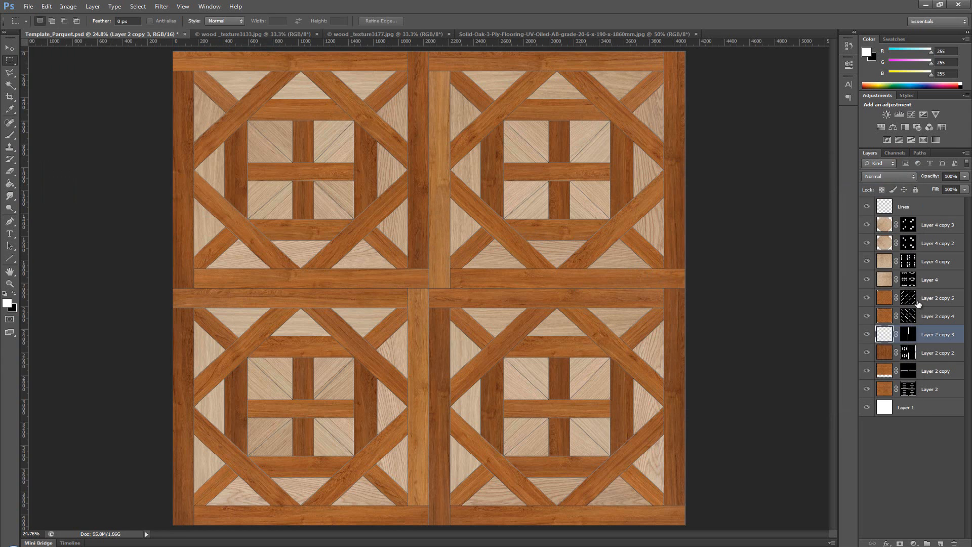
# Boost the contrast of Layer 2 copy 4's wood image with Levels, setting the black input to 13 and the white input to 224.
pyautogui.click(885, 318)
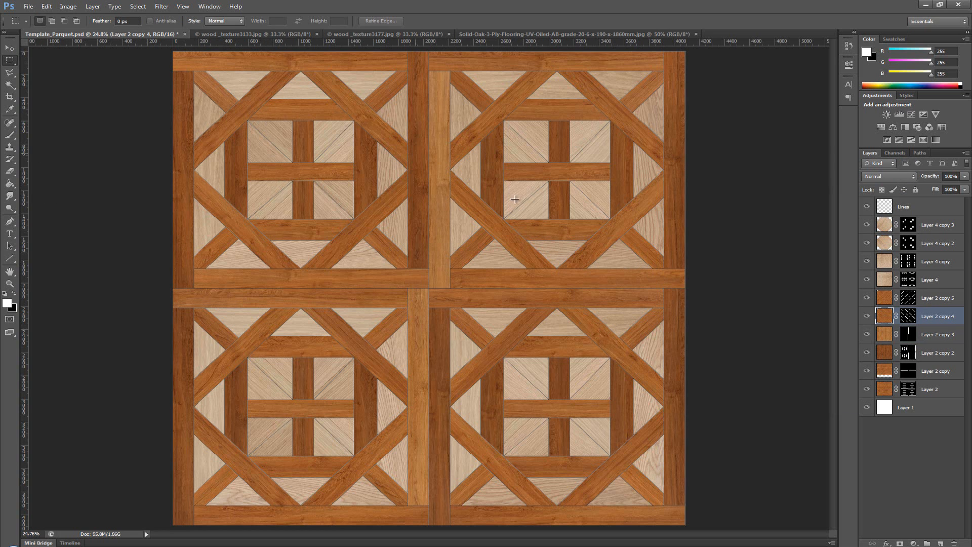
pyautogui.click(67, 6)
pyautogui.moveTo(121, 30)
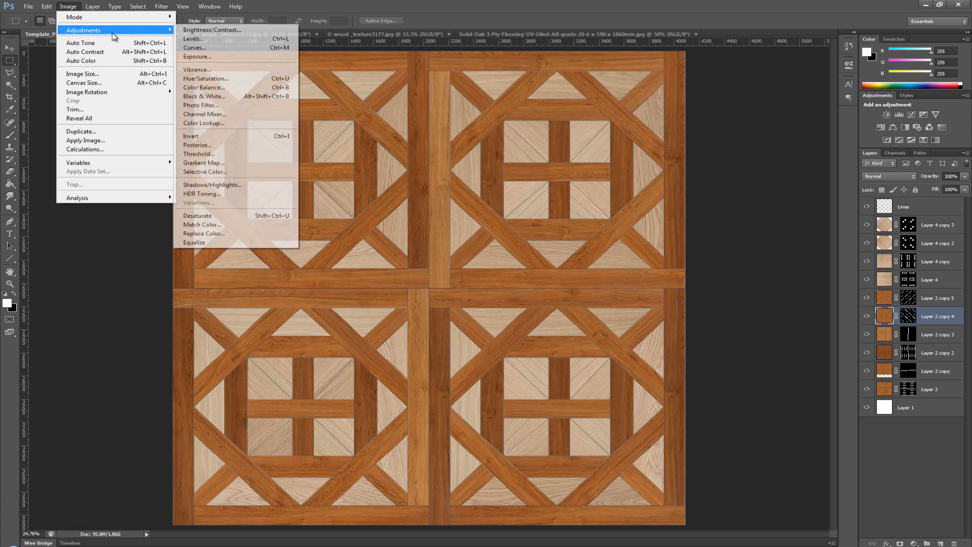
pyautogui.click(230, 40)
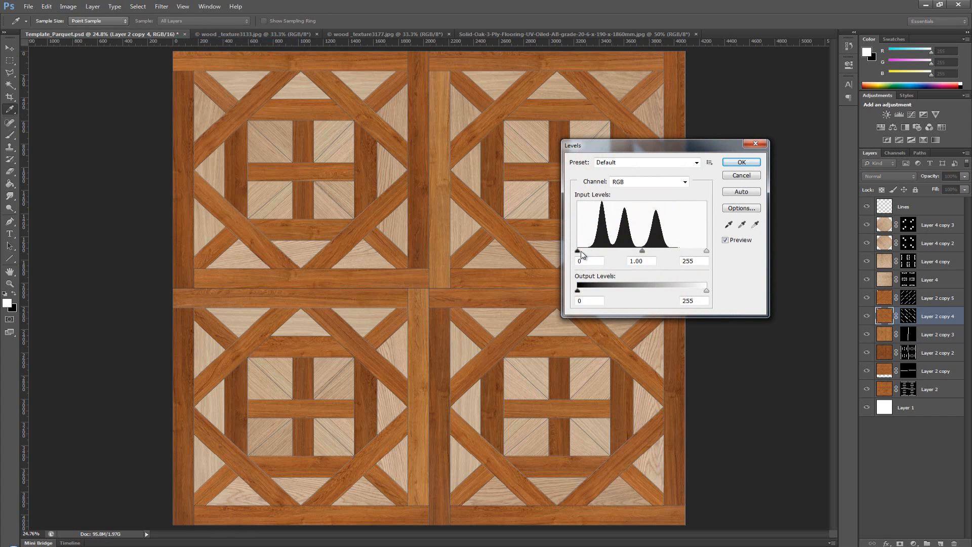
pyautogui.moveTo(577, 251); pyautogui.dragTo(584, 252)
pyautogui.moveTo(707, 253); pyautogui.dragTo(691, 255)
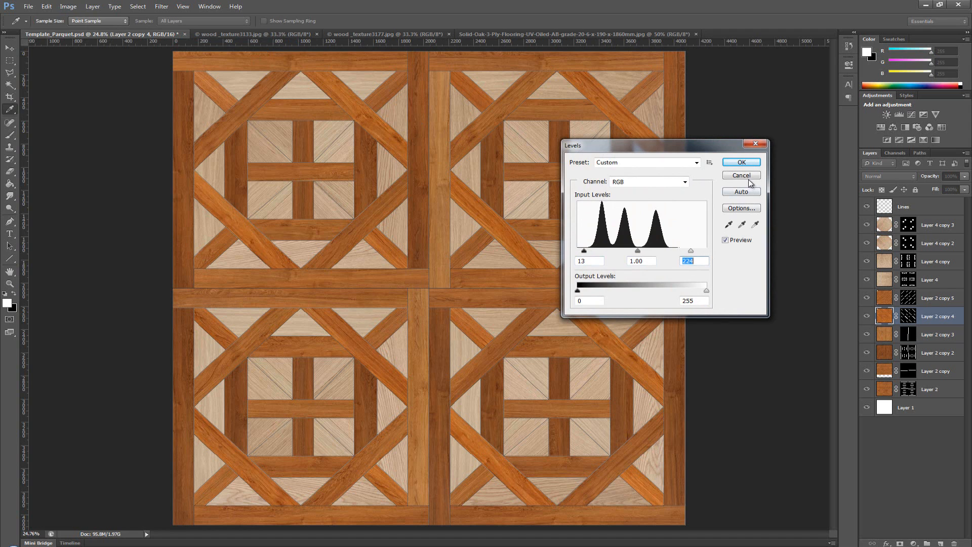
pyautogui.click(746, 163)
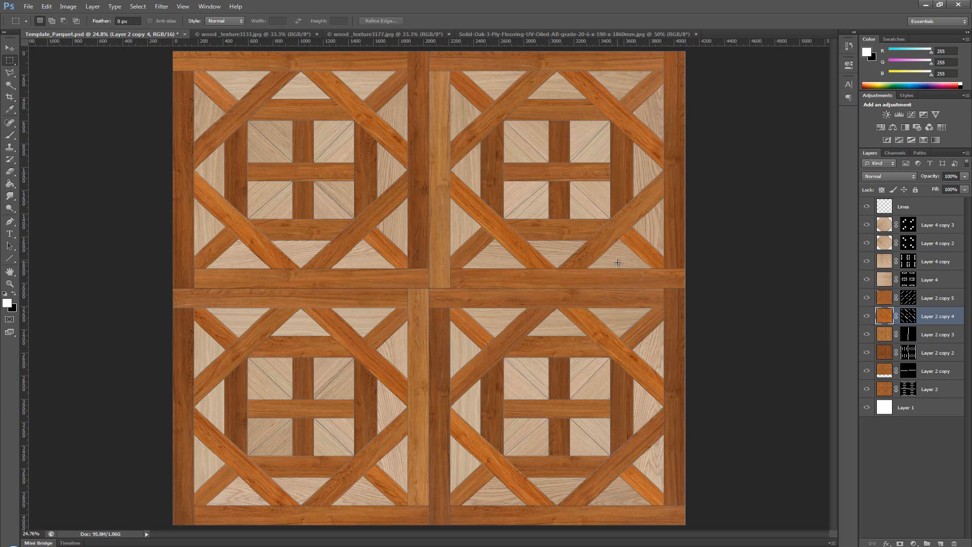
# Increase the contrast of Layer 4 copy's wood image with Curves points at input 128, output 92 and input 189, output 188.
pyautogui.click(886, 261)
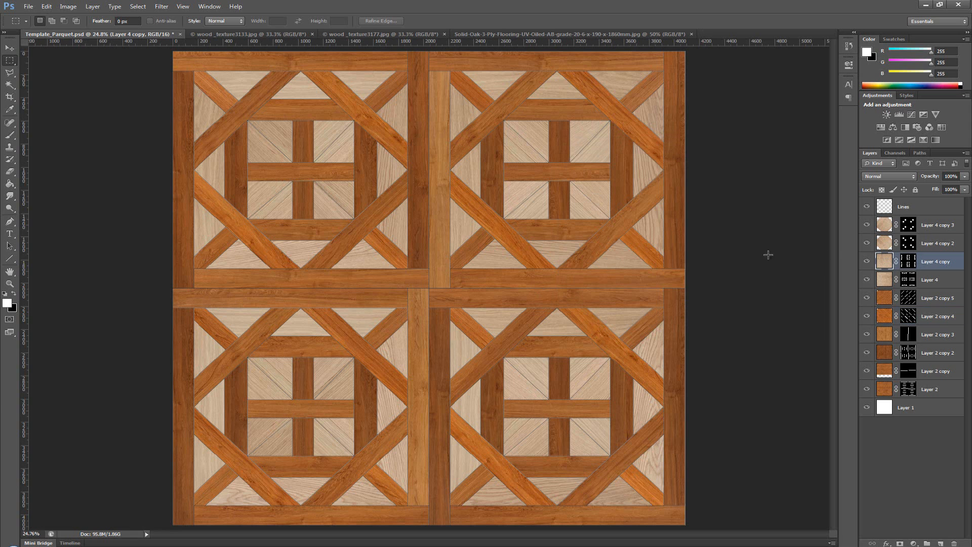
pyautogui.click(68, 6)
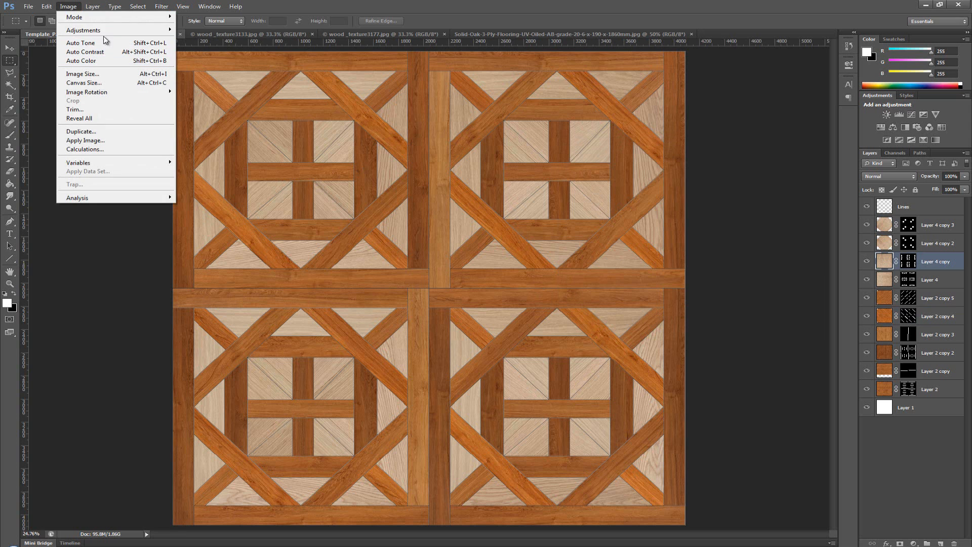
pyautogui.moveTo(107, 31)
pyautogui.click(202, 47)
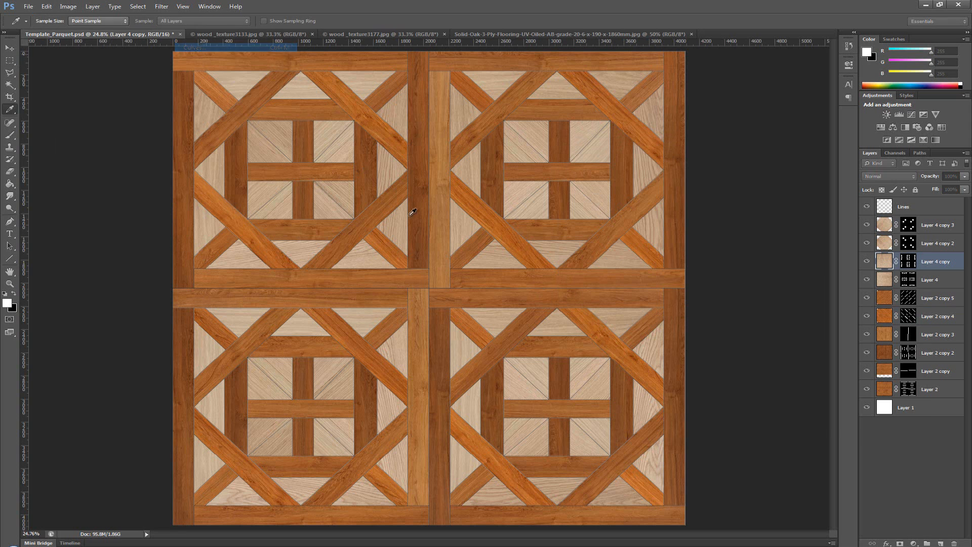
pyautogui.moveTo(775, 273); pyautogui.dragTo(783, 281)
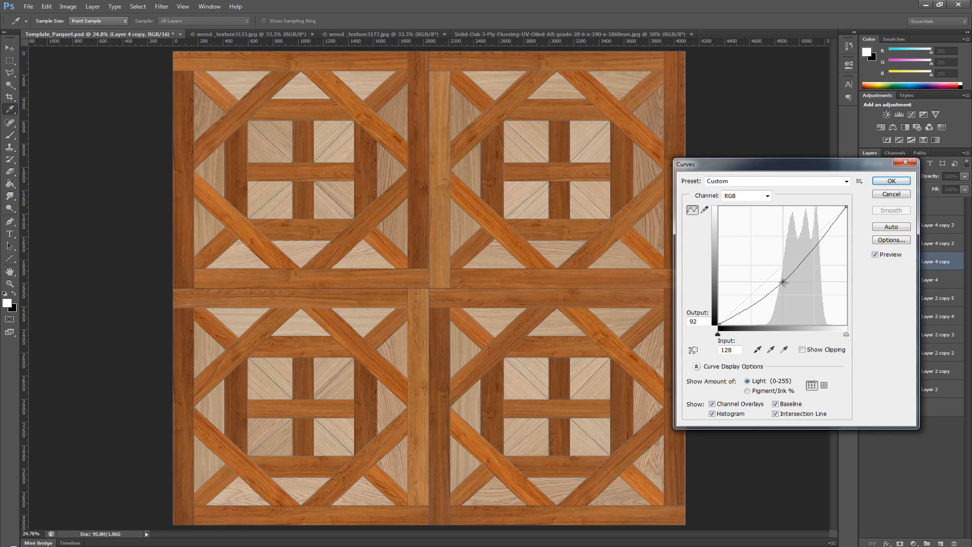
pyautogui.click(807, 250)
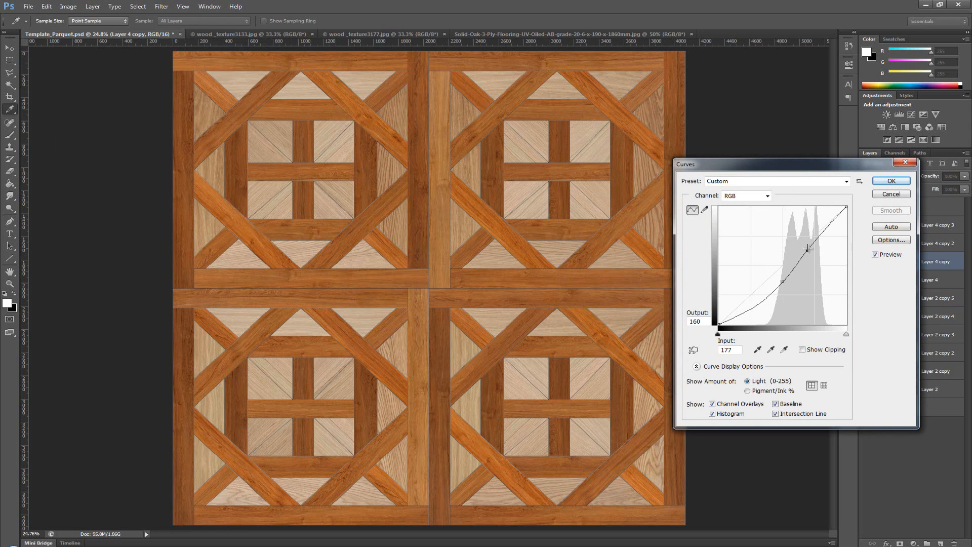
pyautogui.moveTo(808, 248); pyautogui.dragTo(813, 237)
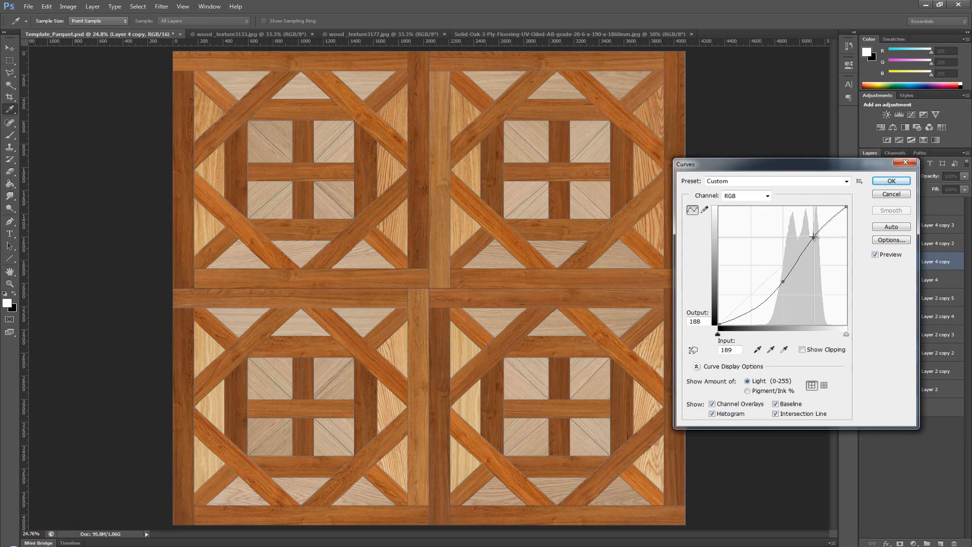
pyautogui.click(891, 182)
# Make the wood image of Layer 4 copy 2 yellower and more saturated with a Hue/Saturation adjustment.
pyautogui.click(885, 247)
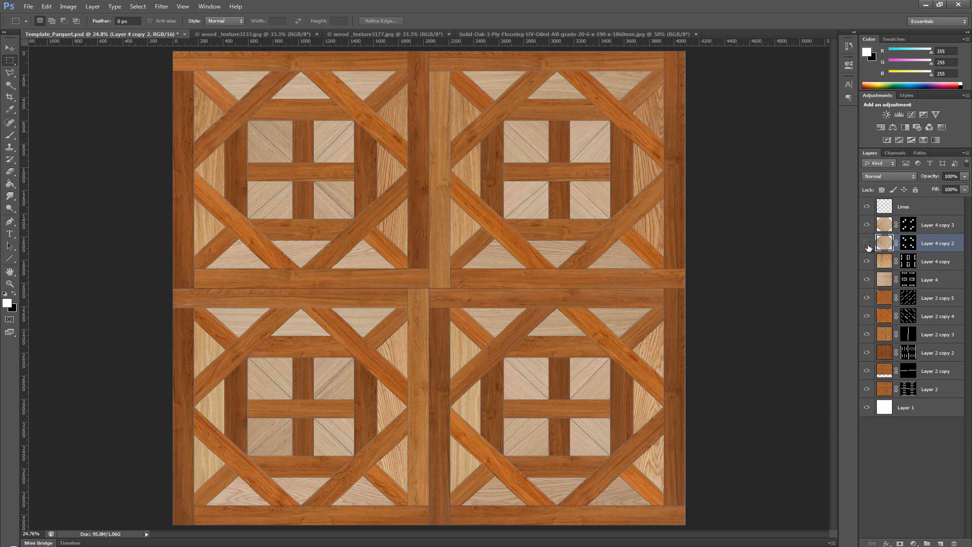
pyautogui.click(867, 244)
pyautogui.click(867, 244)
pyautogui.hotkey('ctrl', 'u')
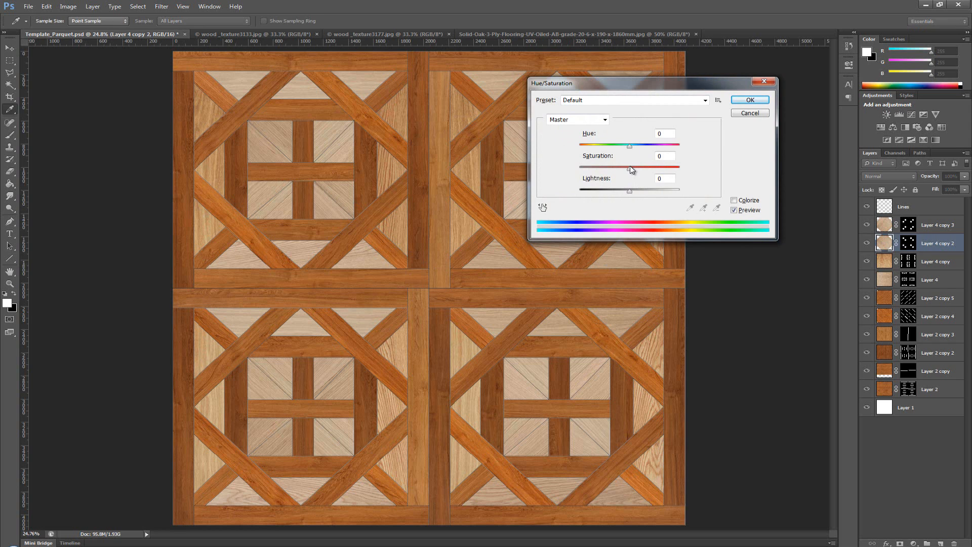
pyautogui.moveTo(630, 169)
pyautogui.mouseDown()
pyautogui.moveTo(668, 172)
pyautogui.moveTo(635, 171)
pyautogui.moveTo(647, 171)
pyautogui.moveTo(632, 150)
pyautogui.mouseUp()
pyautogui.moveTo(628, 189); pyautogui.dragTo(641, 168)
pyautogui.click(750, 100)
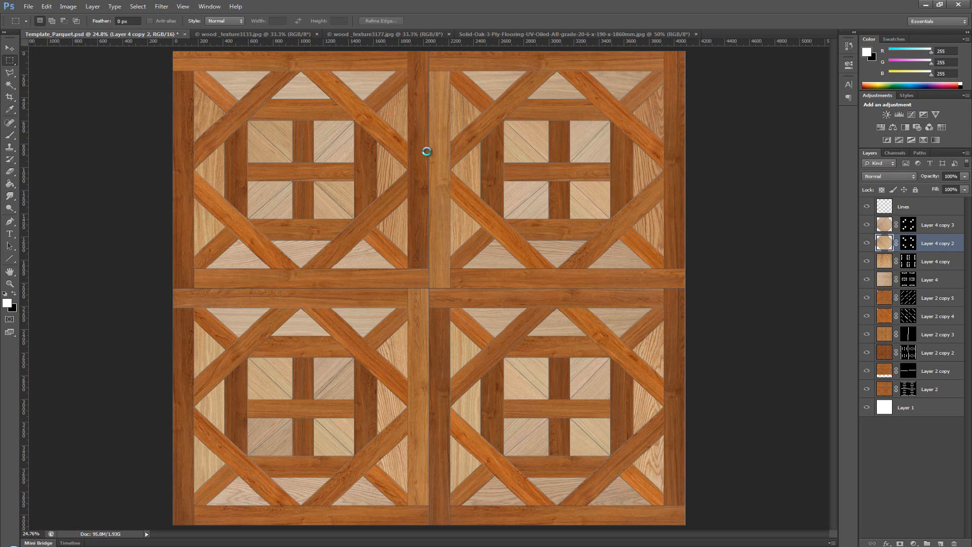
# Increase the contrast of Layer 4 copy 3's wood image with Curves, lowering the darker midtones and placing an upper point at input 165, output 167.
pyautogui.press('m')
pyautogui.click(883, 228)
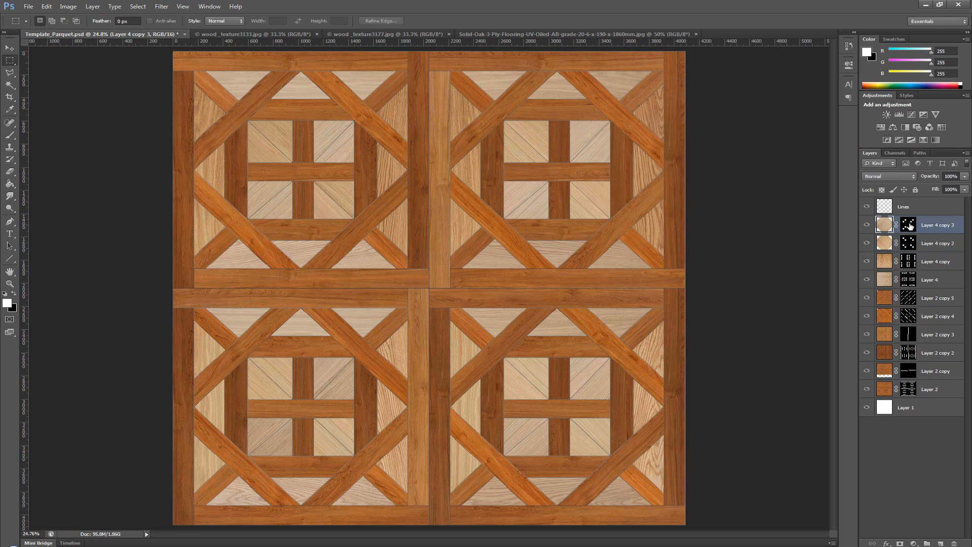
pyautogui.click(867, 225)
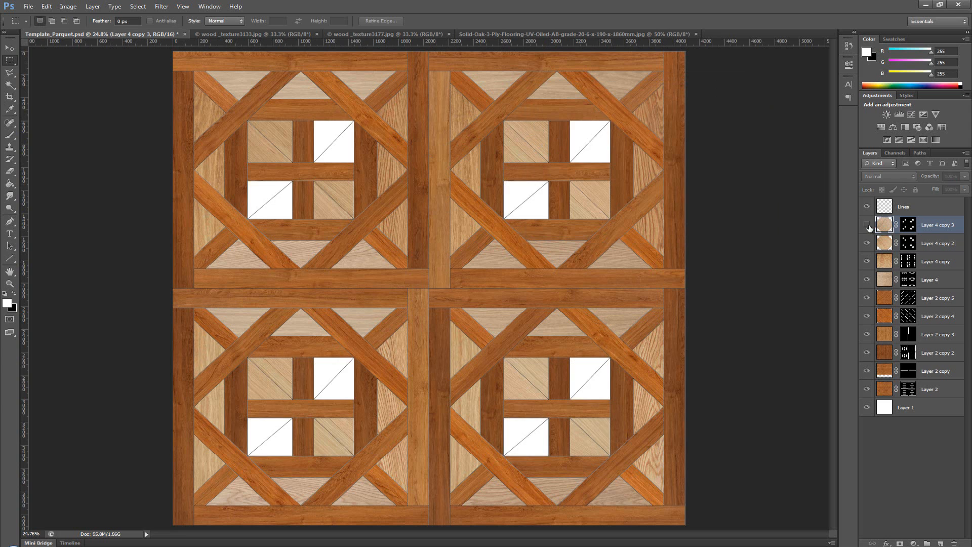
pyautogui.click(868, 225)
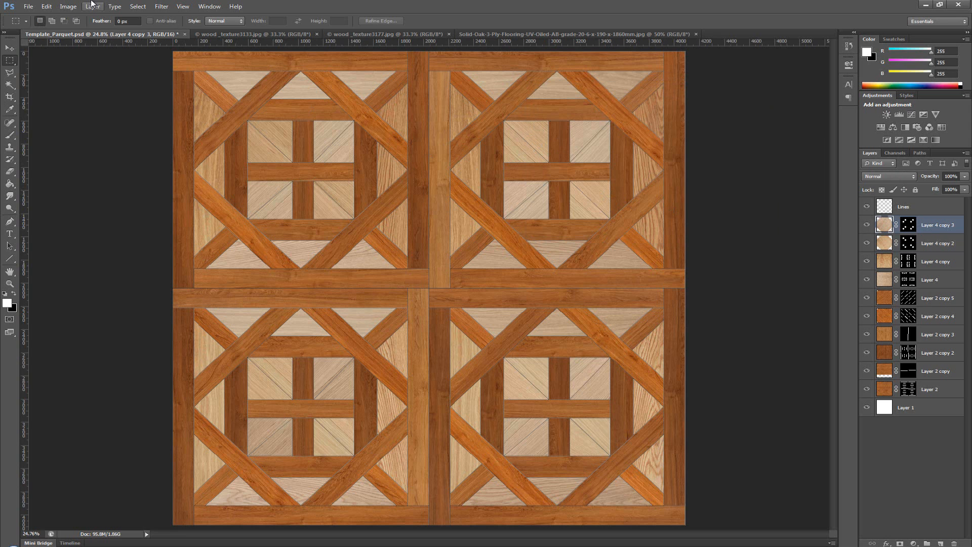
pyautogui.click(68, 6)
pyautogui.moveTo(117, 30)
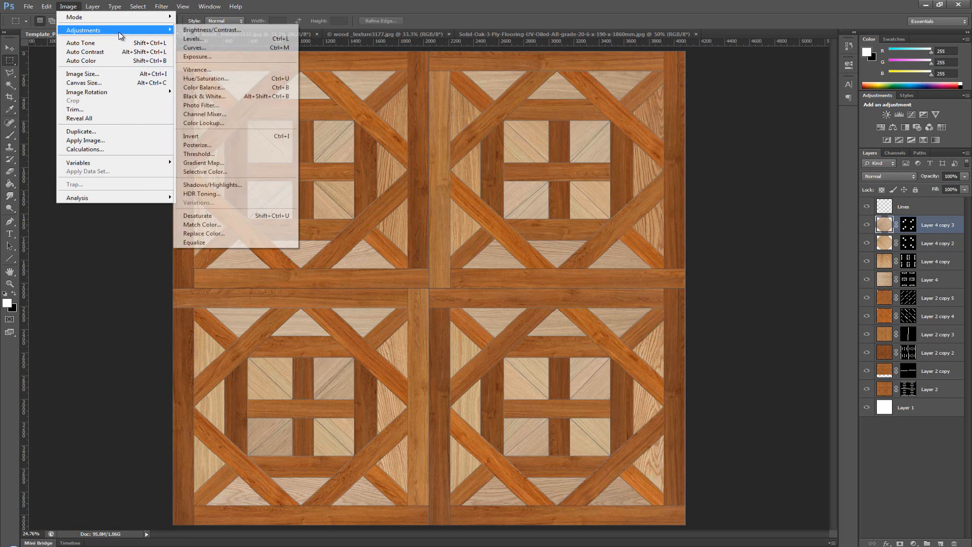
pyautogui.click(226, 48)
pyautogui.moveTo(765, 281); pyautogui.dragTo(801, 247)
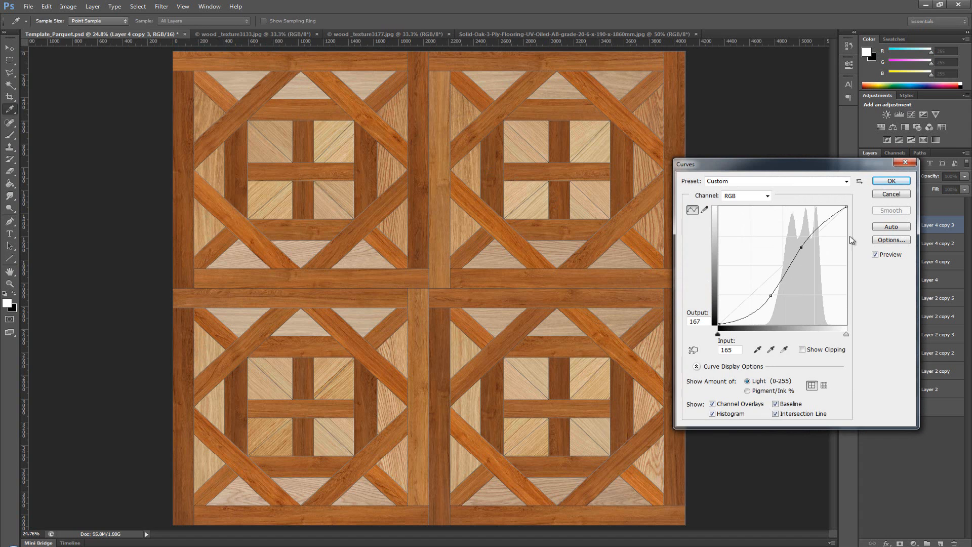
pyautogui.click(891, 180)
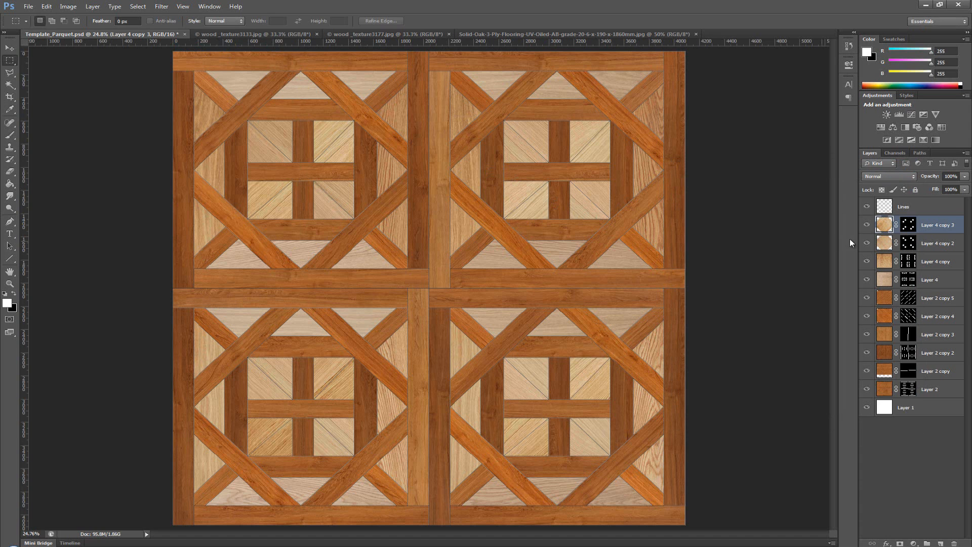
# Adjust the wood image of Layer 4 with Hue/Saturation, setting lightness to -10 and raising the saturation.
pyautogui.click(866, 279)
pyautogui.click(866, 279)
pyautogui.click(884, 281)
pyautogui.hotkey('ctrl', 'u')
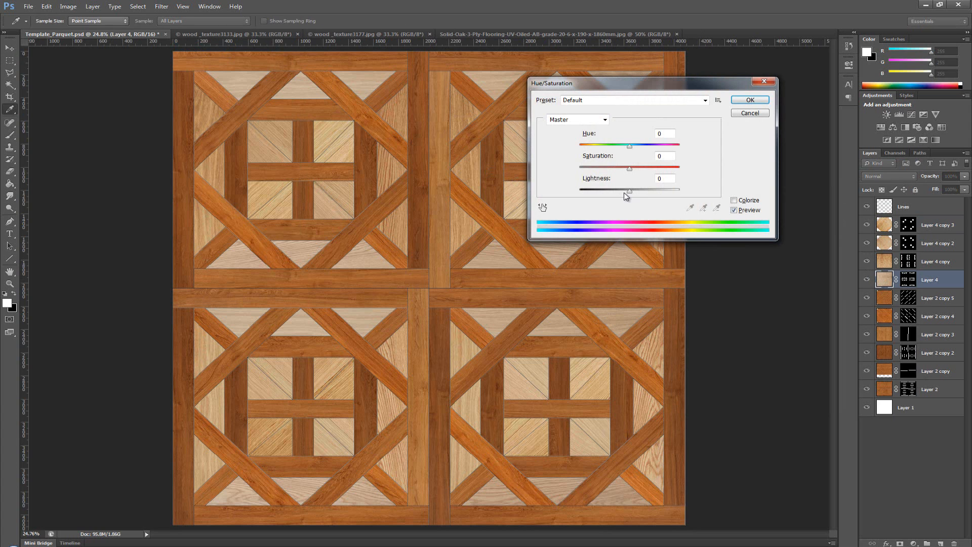
pyautogui.moveTo(627, 196); pyautogui.dragTo(650, 171)
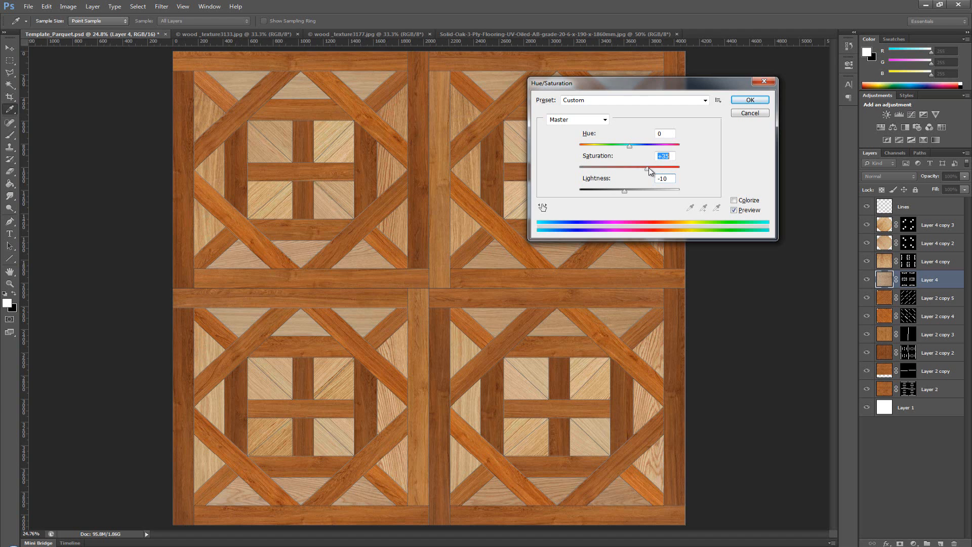
pyautogui.click(750, 100)
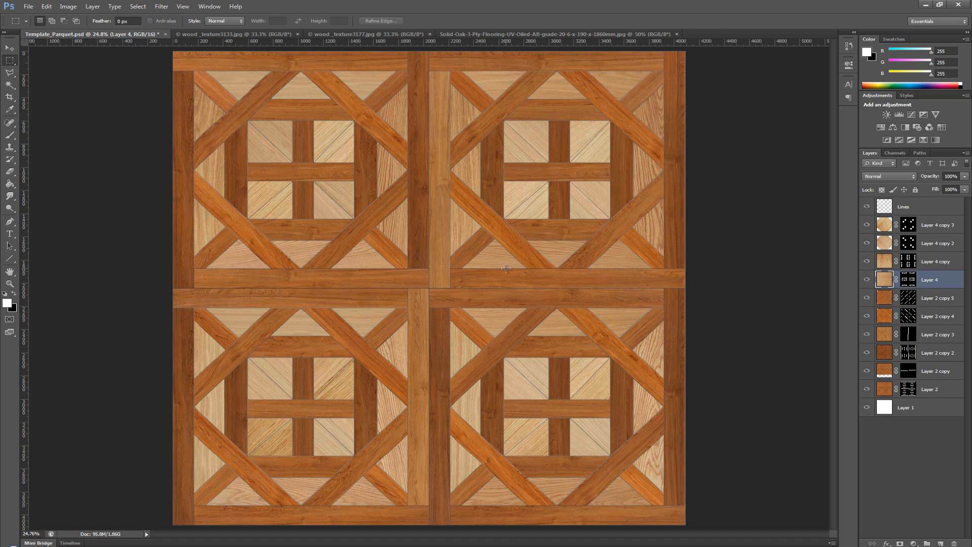
# Save a copy of the texture in the New_Texture folder as the JPEG Diffuse_Colored with maximum quality 12.
pyautogui.click(29, 7)
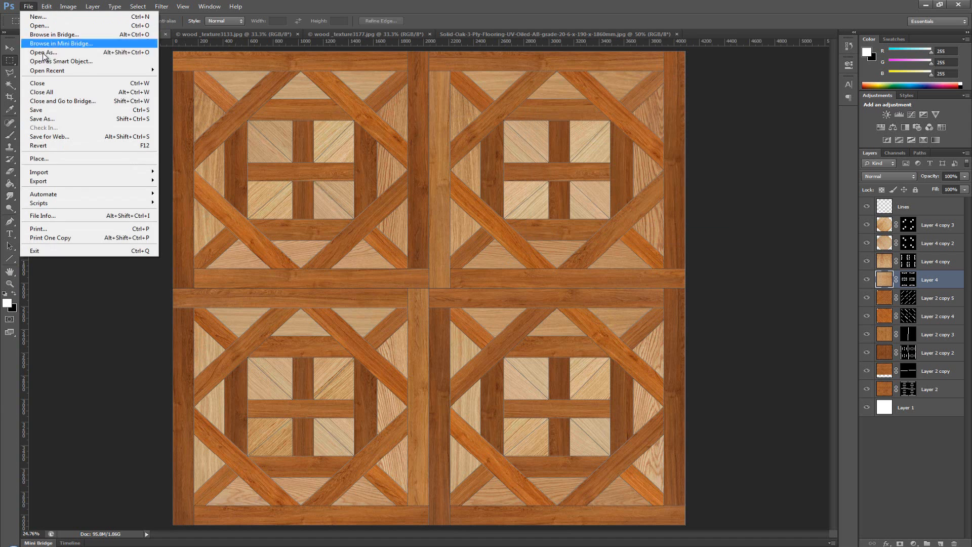
pyautogui.click(53, 119)
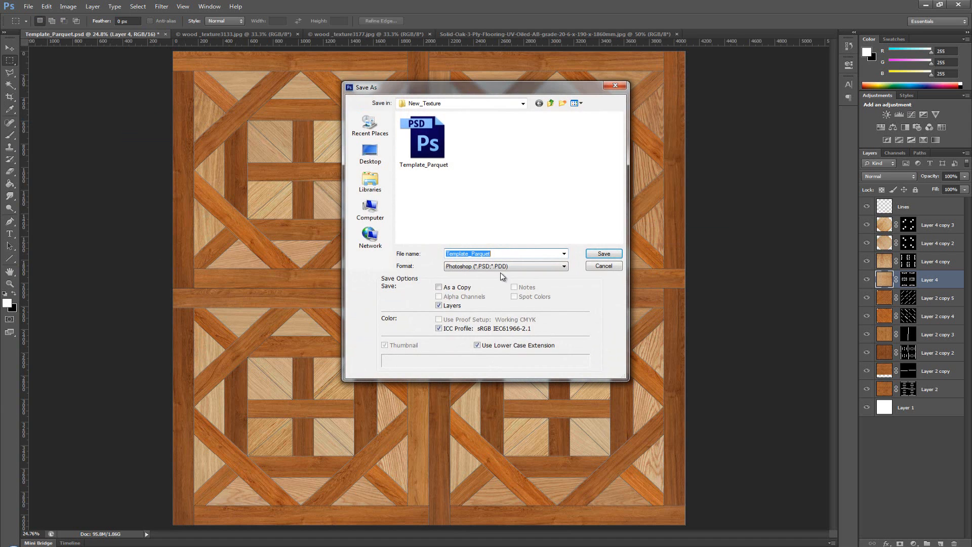
pyautogui.click(502, 266)
pyautogui.click(478, 299)
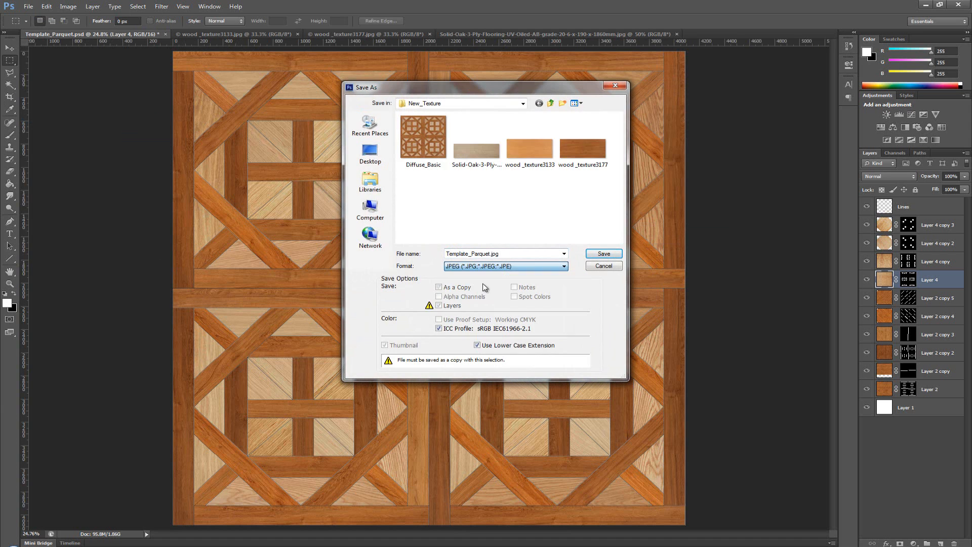
pyautogui.click(517, 253)
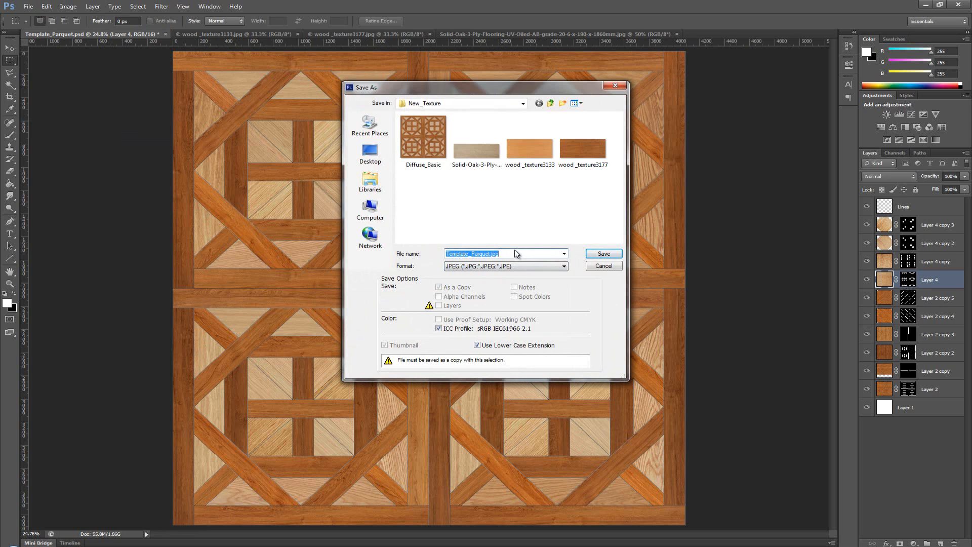
pyautogui.write('Diffus')
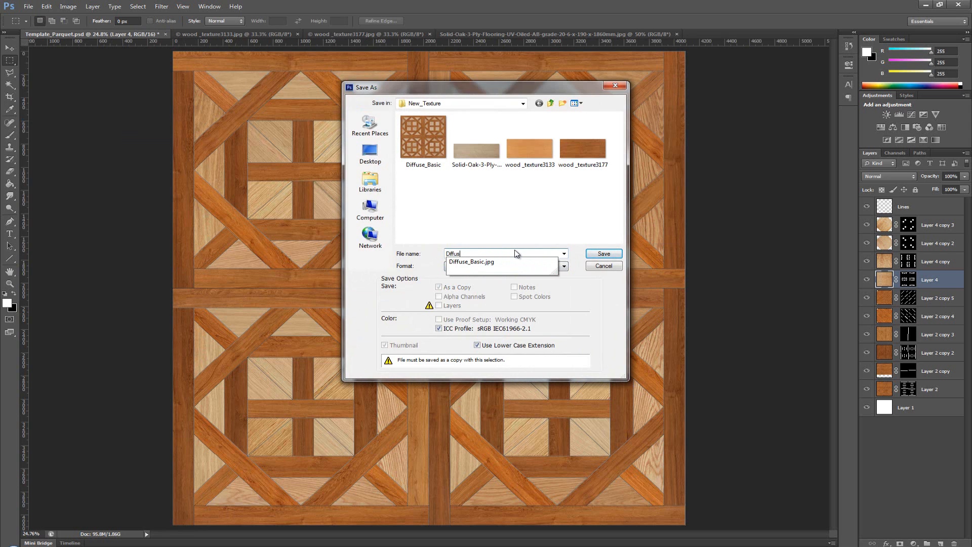
pyautogui.write('e_Colored')
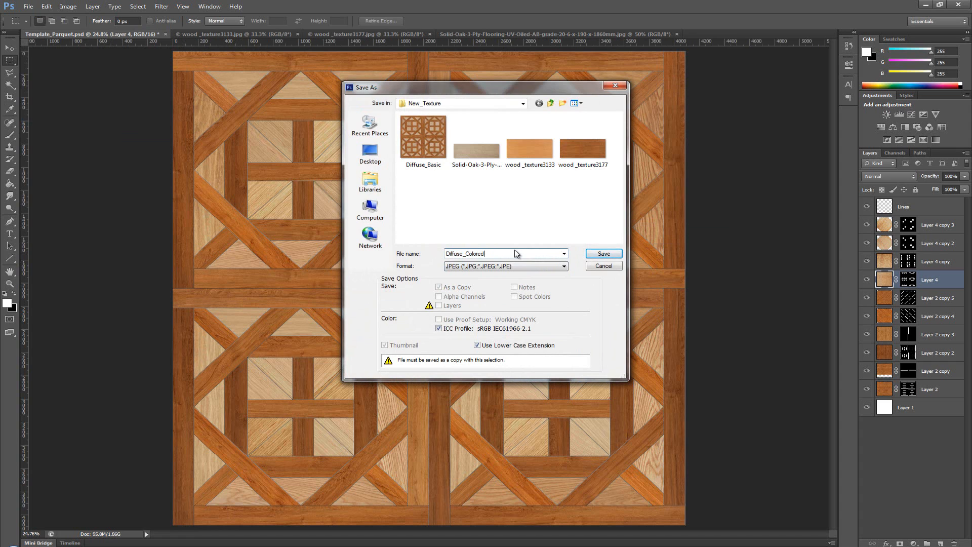
pyautogui.click(615, 254)
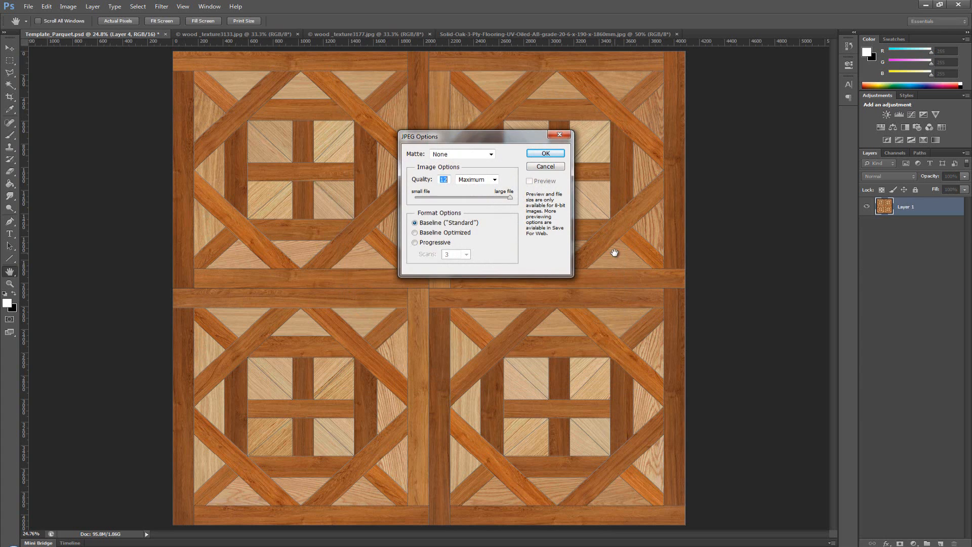
pyautogui.click(549, 154)
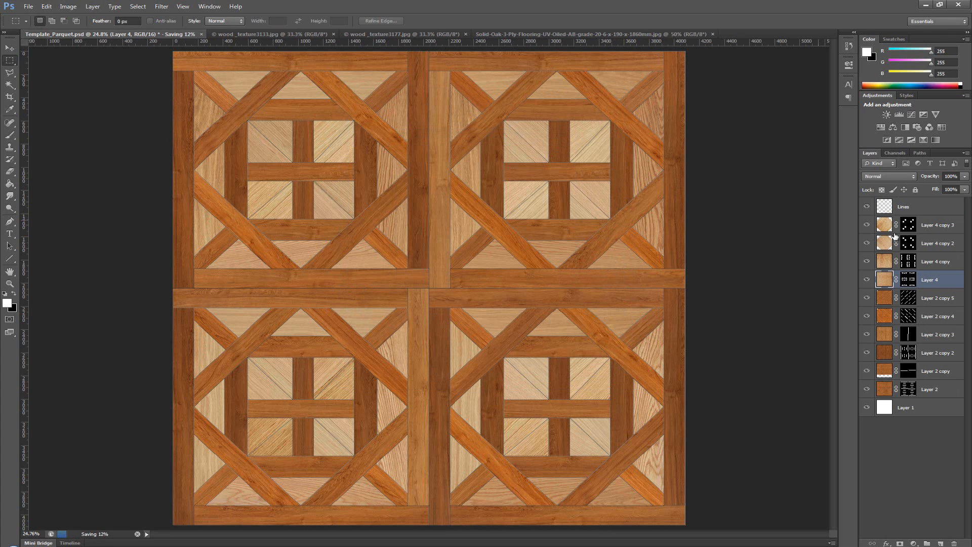
# Merge the wood layers from Layer 4 copy 3 down to Layer 2 into one layer and desaturate it.
pyautogui.click(891, 225)
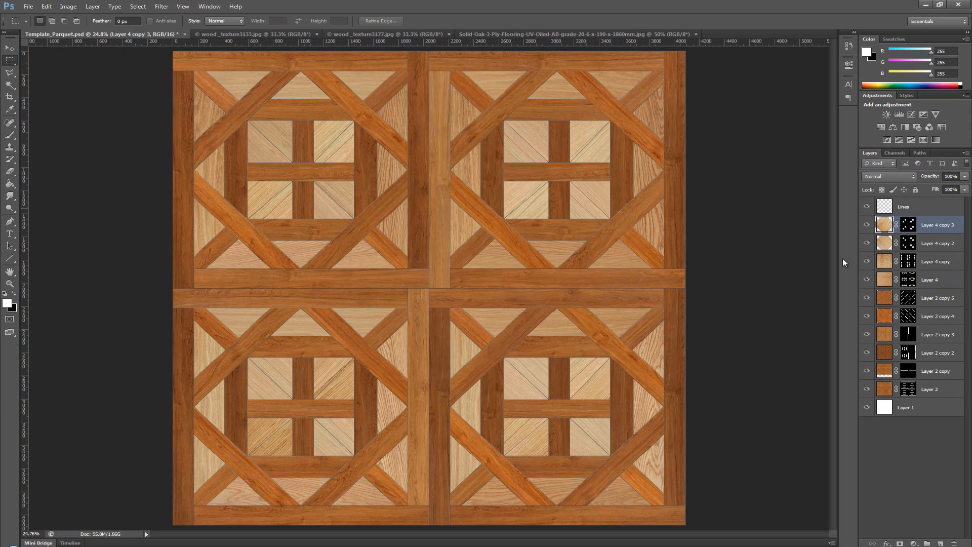
pyautogui.keyDown('shift'); pyautogui.click(889, 392); pyautogui.keyUp('shift')
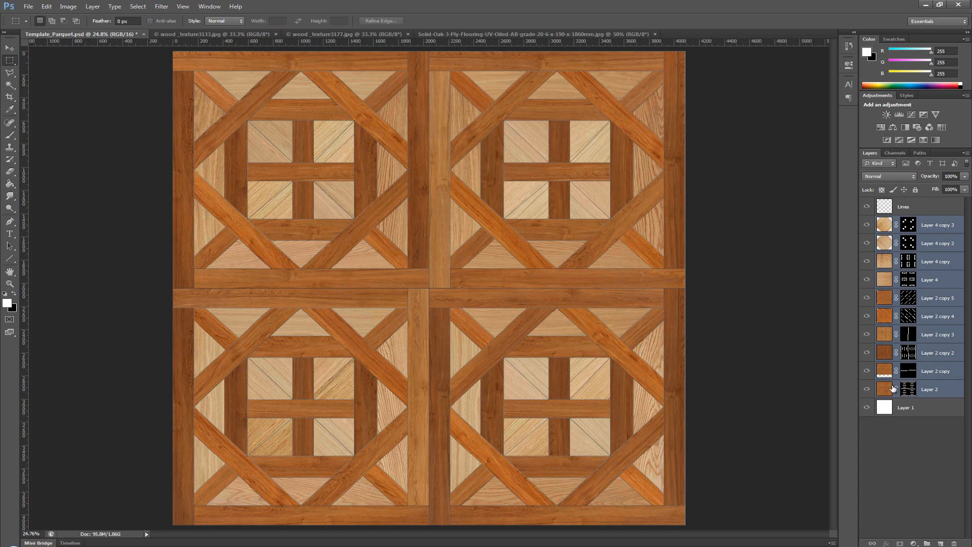
pyautogui.hotkey('ctrl', 'e')
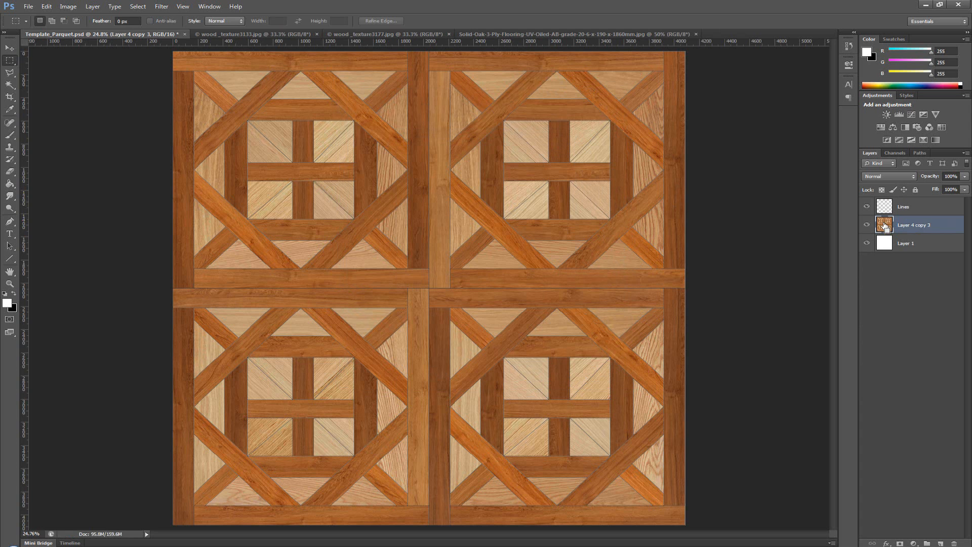
pyautogui.hotkey('ctrl', 'shift', 'u')
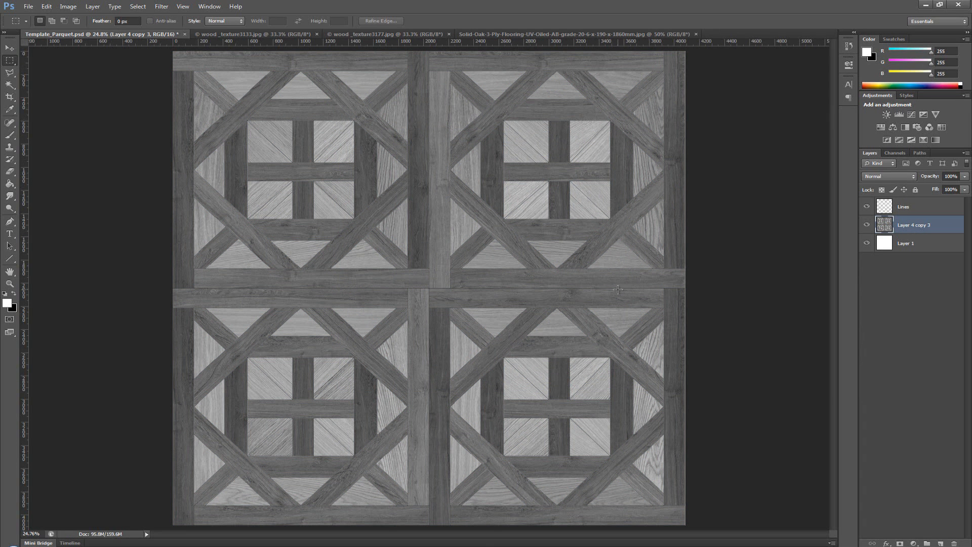
pyautogui.click(70, 7)
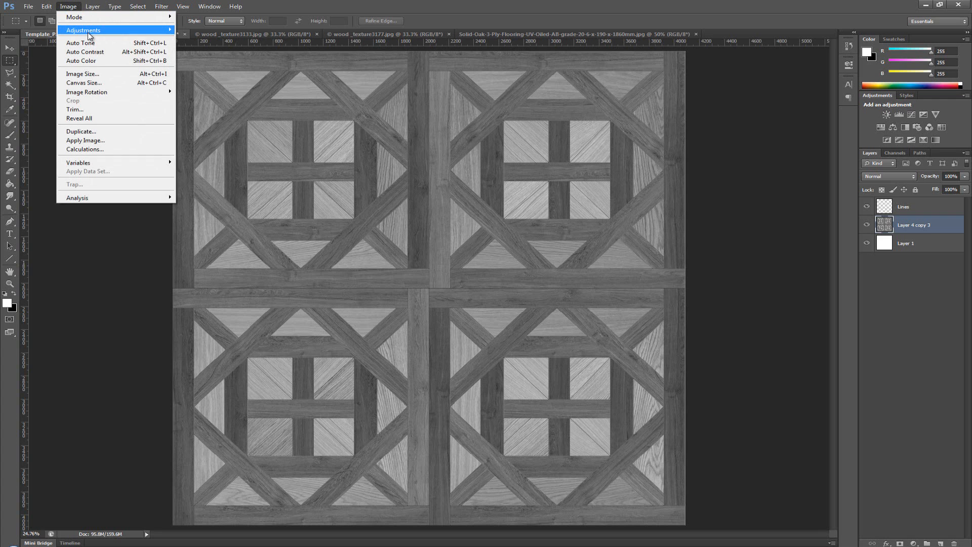
pyautogui.moveTo(91, 31)
pyautogui.click(210, 39)
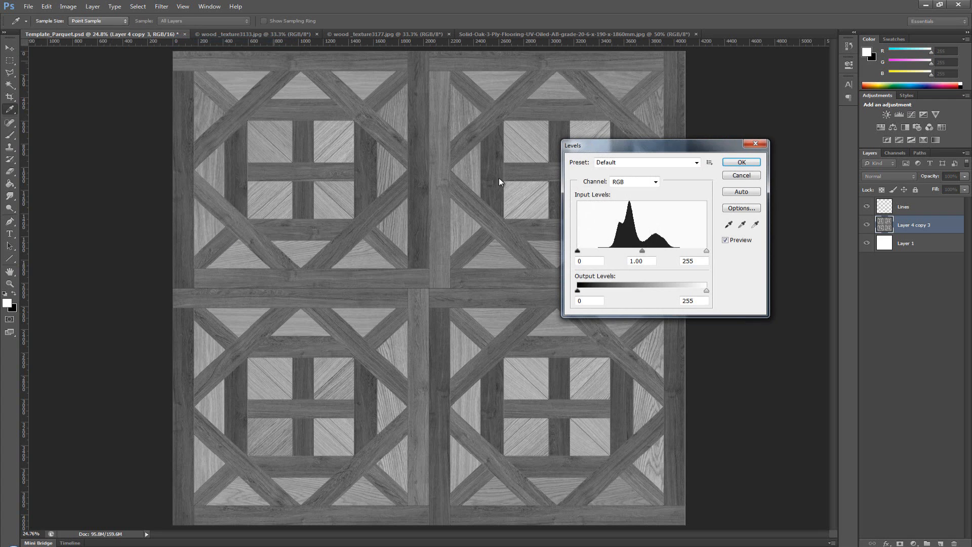
pyautogui.click(756, 144)
# Increase the contrast of the merged grey wood layer with Curves, lowering the shadows and placing an upper point at input 157, output 158.
pyautogui.click(69, 7)
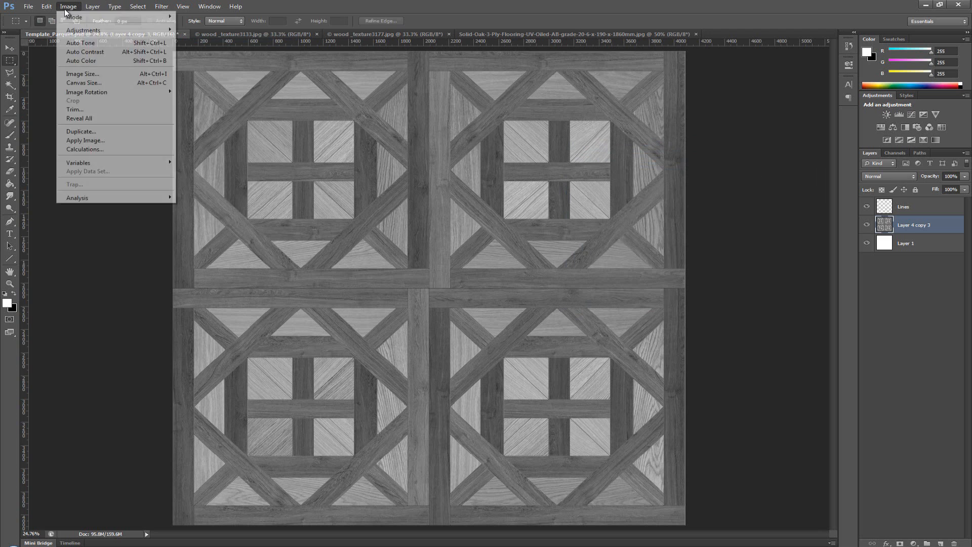
pyautogui.moveTo(101, 30)
pyautogui.click(203, 47)
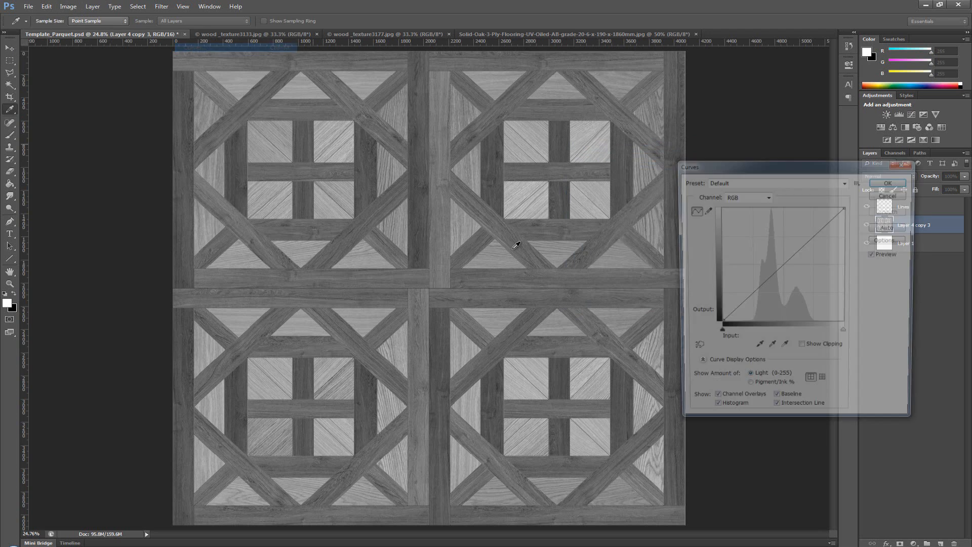
pyautogui.moveTo(755, 291); pyautogui.dragTo(767, 295)
pyautogui.moveTo(805, 269); pyautogui.dragTo(797, 251)
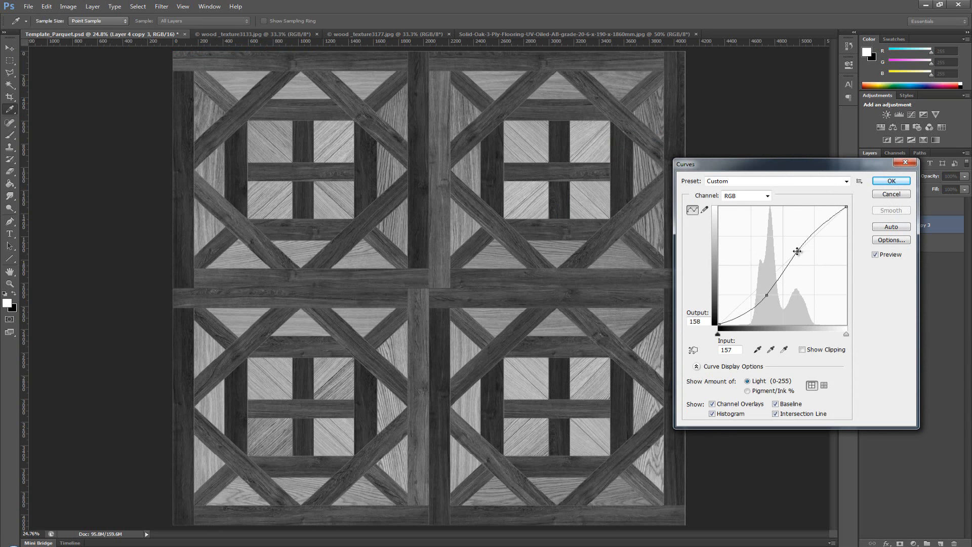
pyautogui.click(892, 181)
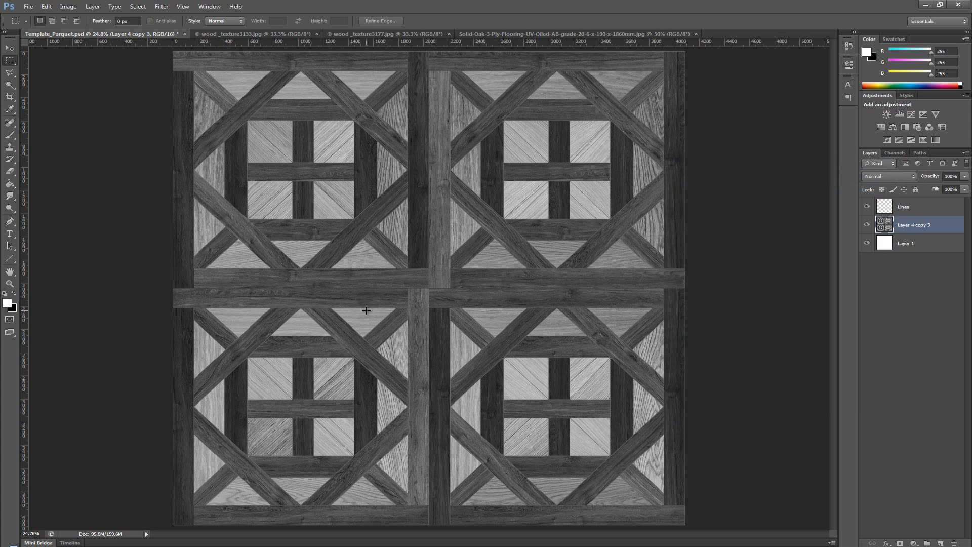
# Save a copy of the grey texture in the New_Texture folder as a maximum-quality 12 JPEG named Diffuse_Colored with a specular suffix.
pyautogui.click(28, 7)
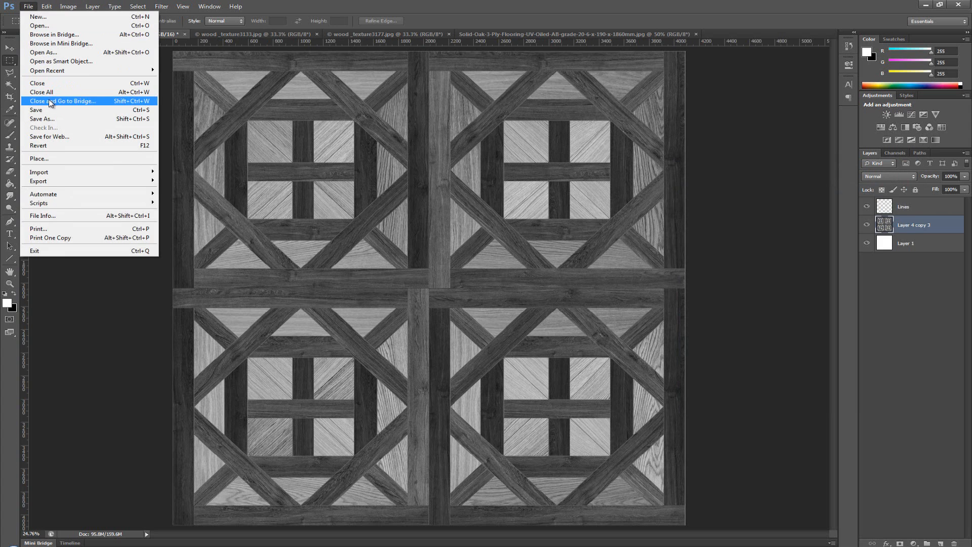
pyautogui.click(51, 120)
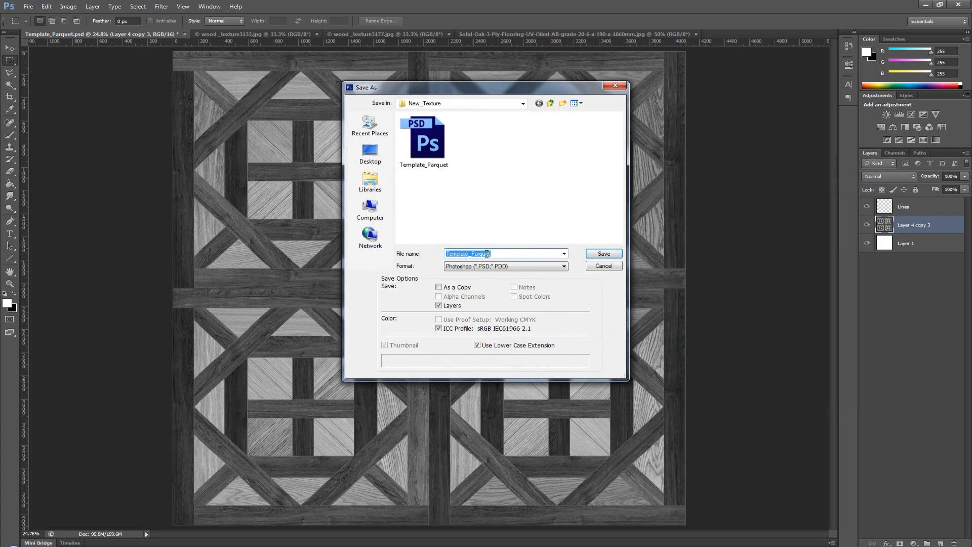
pyautogui.click(488, 266)
pyautogui.click(475, 298)
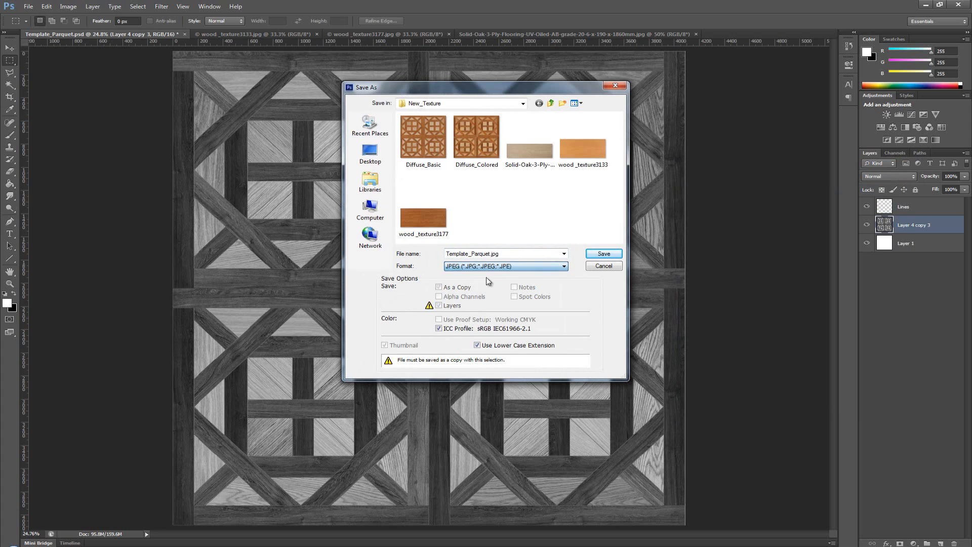
pyautogui.click(477, 139)
pyautogui.click(513, 252)
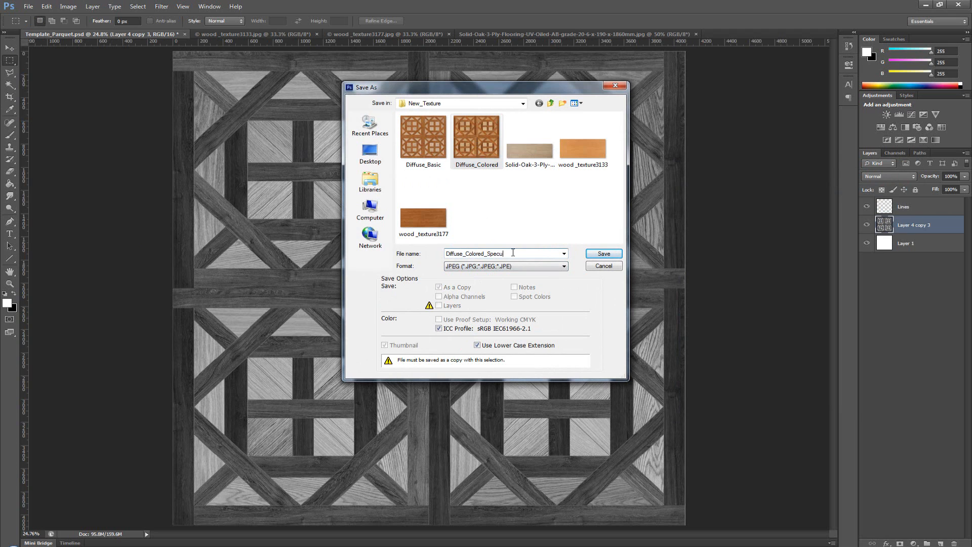
pyautogui.click(603, 254)
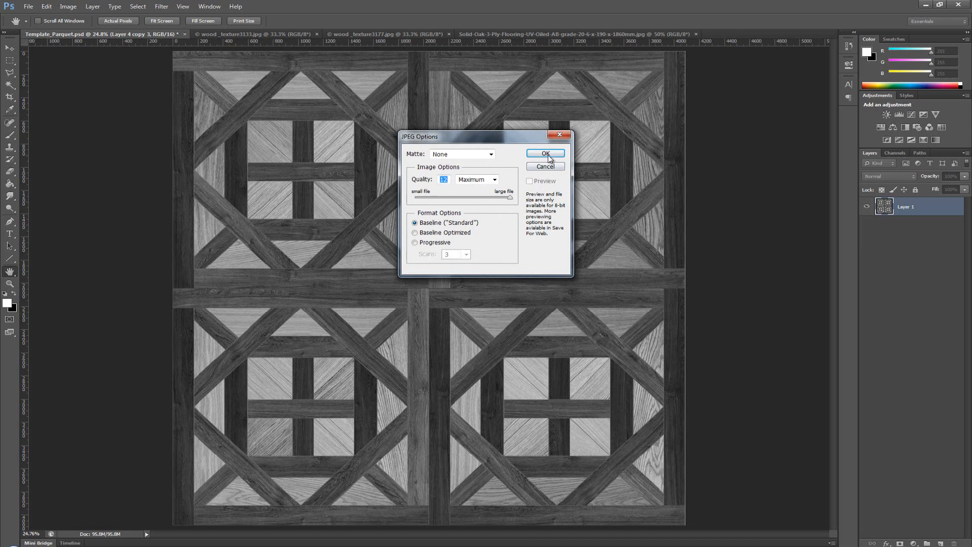
pyautogui.click(547, 154)
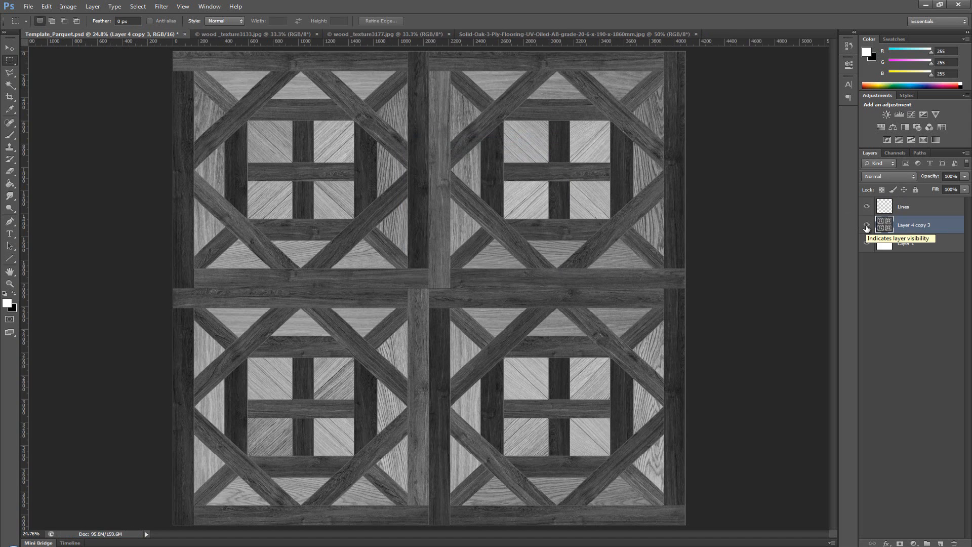
# Hide the merged grey wood layer and save a copy of the line pattern as the JPEG Diffuse_Colored_Bump with maximum quality 12.
pyautogui.click(866, 225)
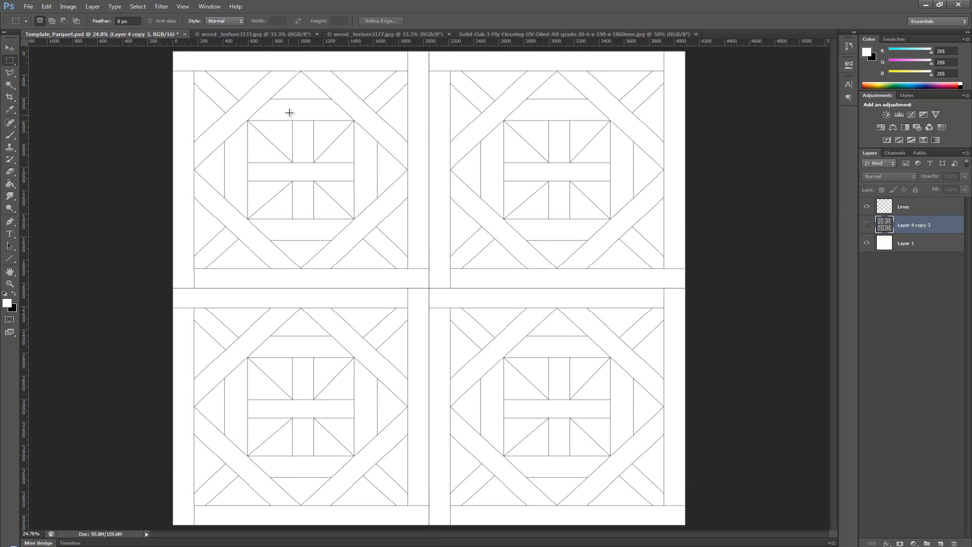
pyautogui.click(28, 6)
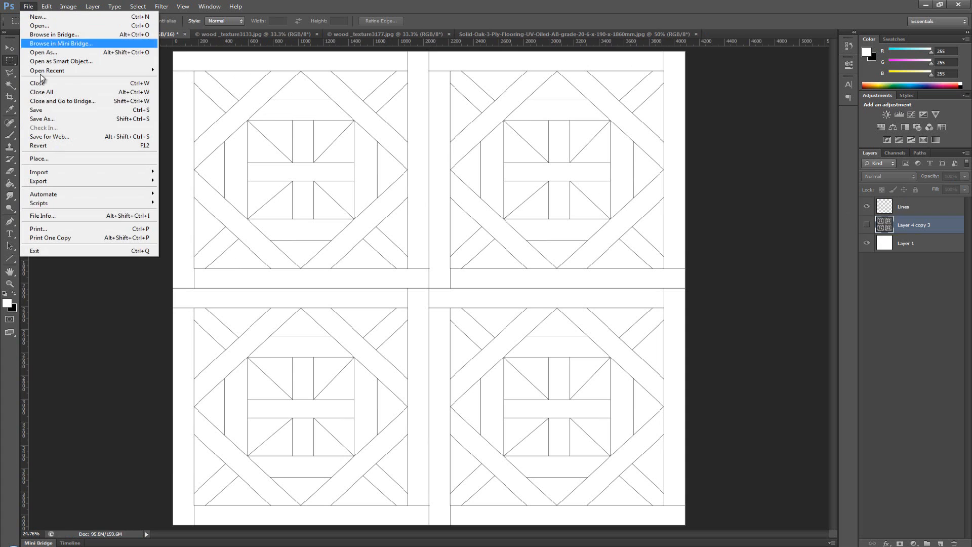
pyautogui.click(49, 120)
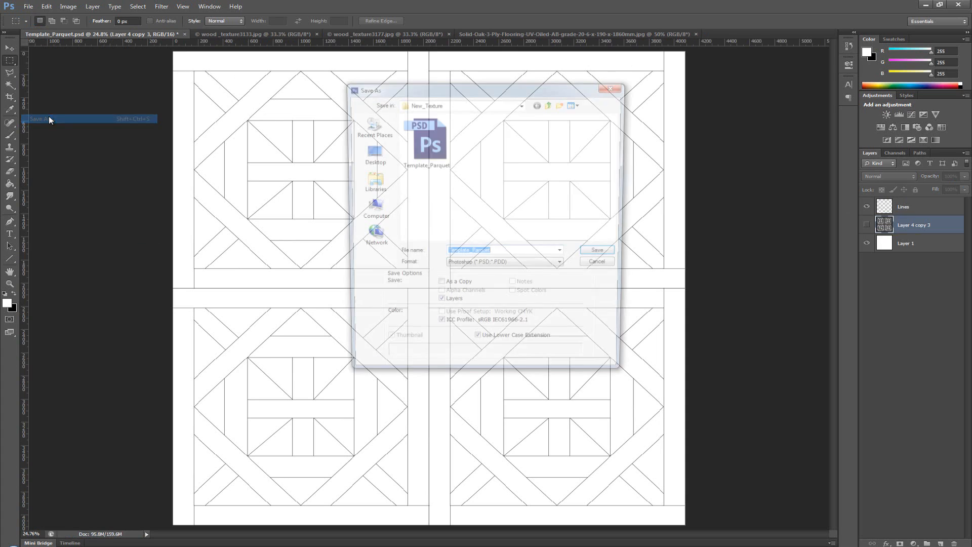
pyautogui.click(487, 267)
pyautogui.click(475, 299)
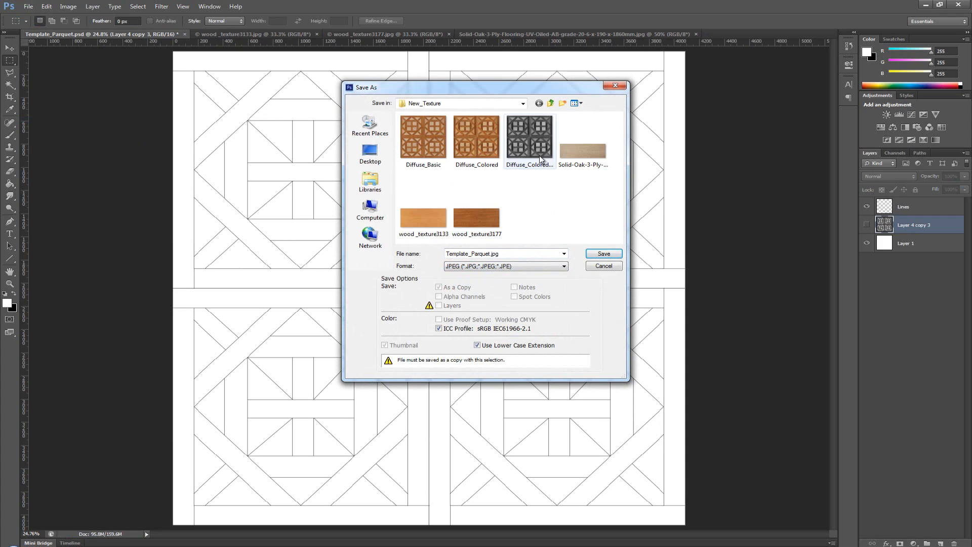
pyautogui.click(519, 253)
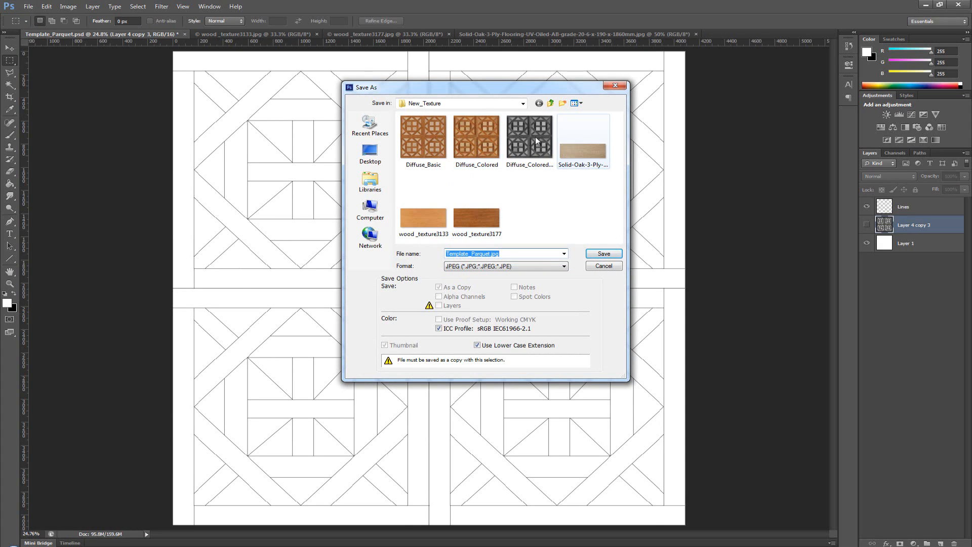
pyautogui.click(536, 137)
pyautogui.click(476, 139)
pyautogui.doubleClick(498, 255)
pyautogui.click(510, 255)
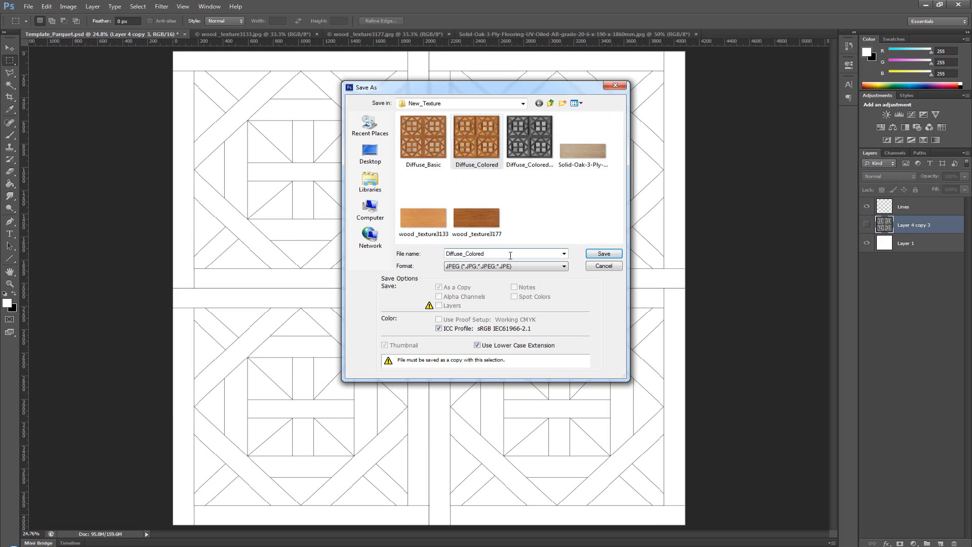
pyautogui.write('_Bump')
pyautogui.click(603, 254)
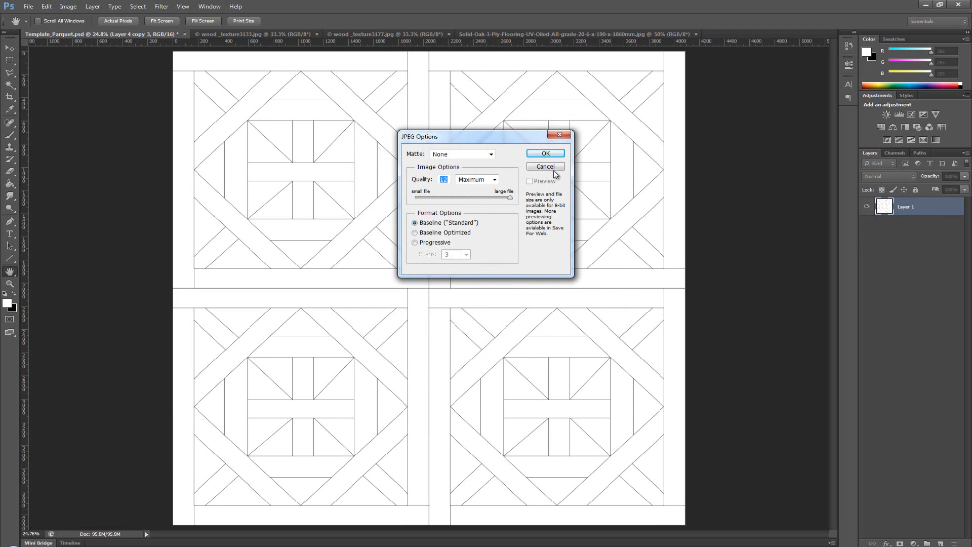
pyautogui.click(546, 153)
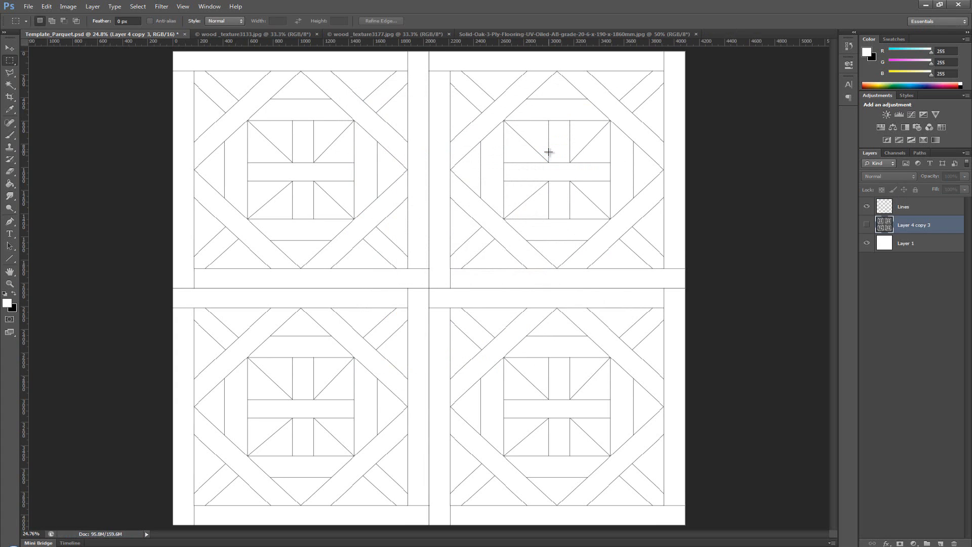
# Duplicate the Lines layer and soften the copy with a Gaussian Blur of 6.8 pixels radius.
pyautogui.click(888, 207)
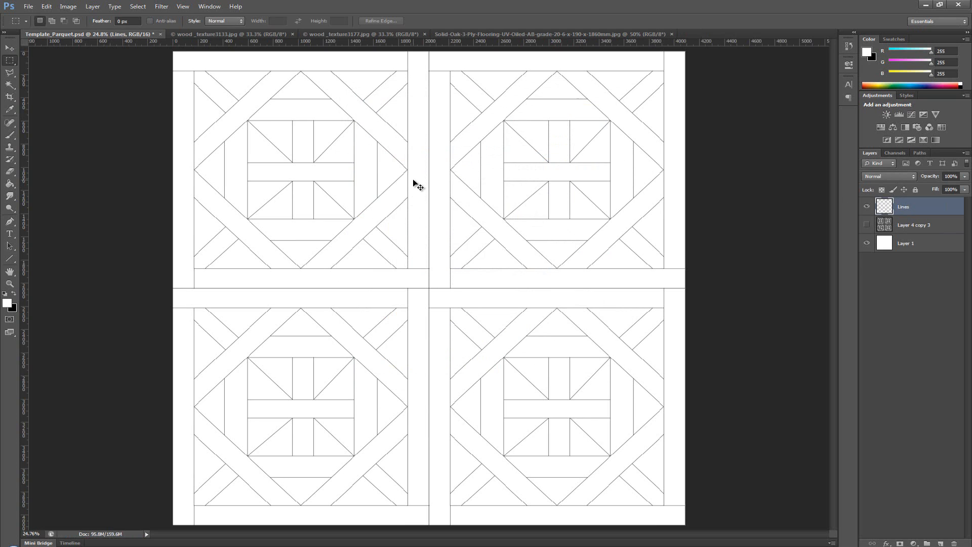
pyautogui.hotkey('ctrl', 'j')
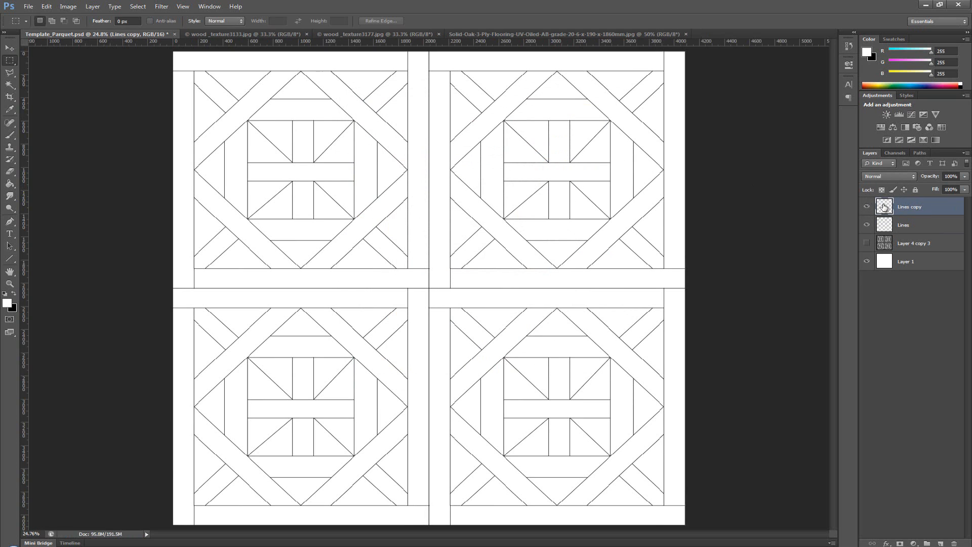
pyautogui.press('z')
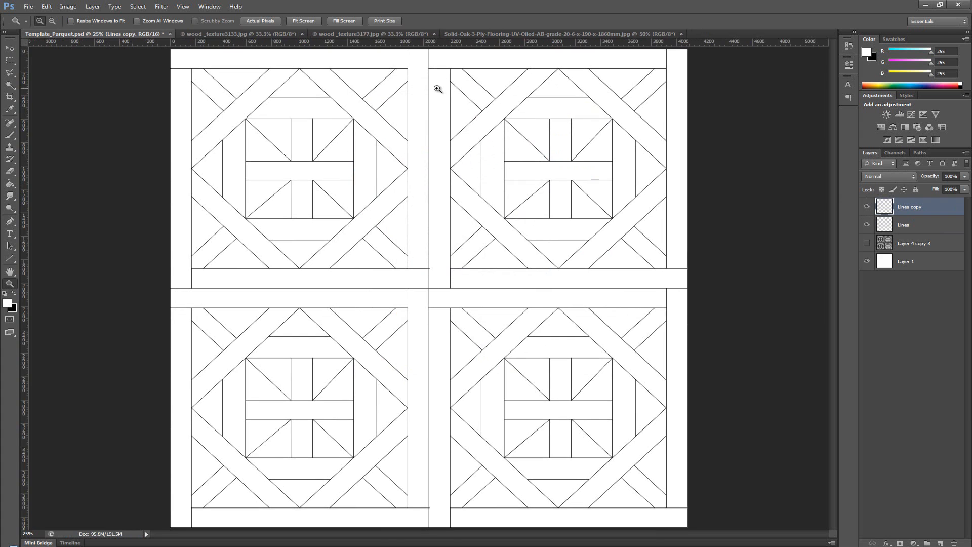
pyautogui.click(453, 79)
pyautogui.click(459, 84)
pyautogui.click(456, 86)
pyautogui.click(454, 68)
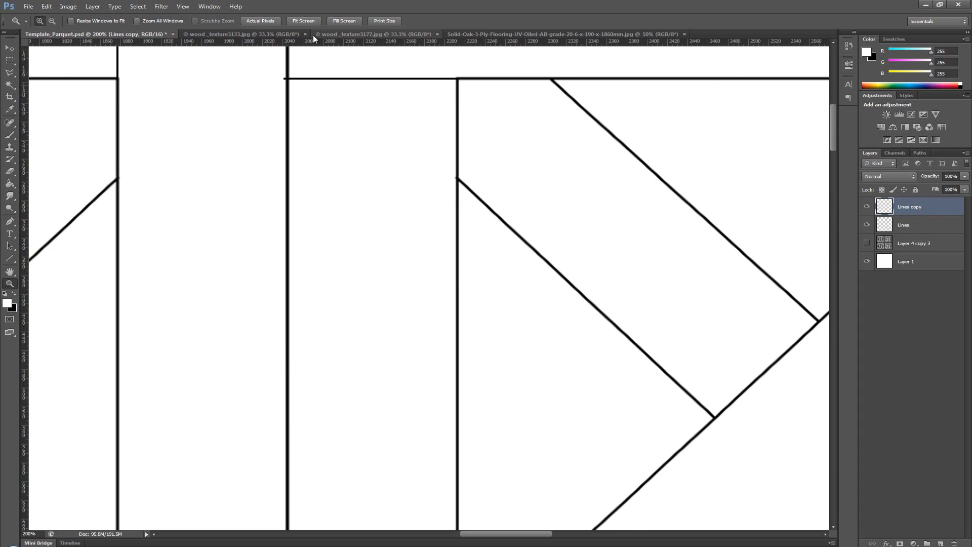
pyautogui.click(161, 7)
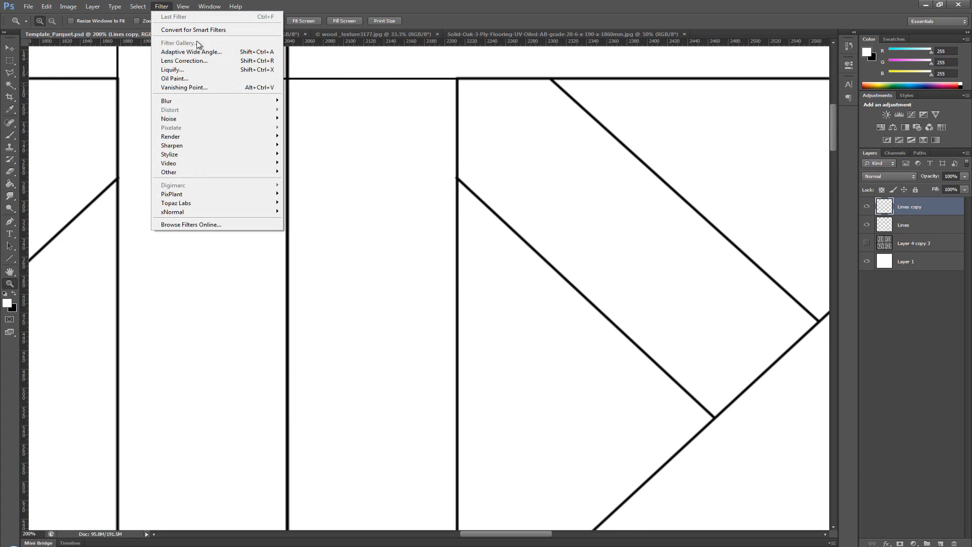
pyautogui.moveTo(280, 102)
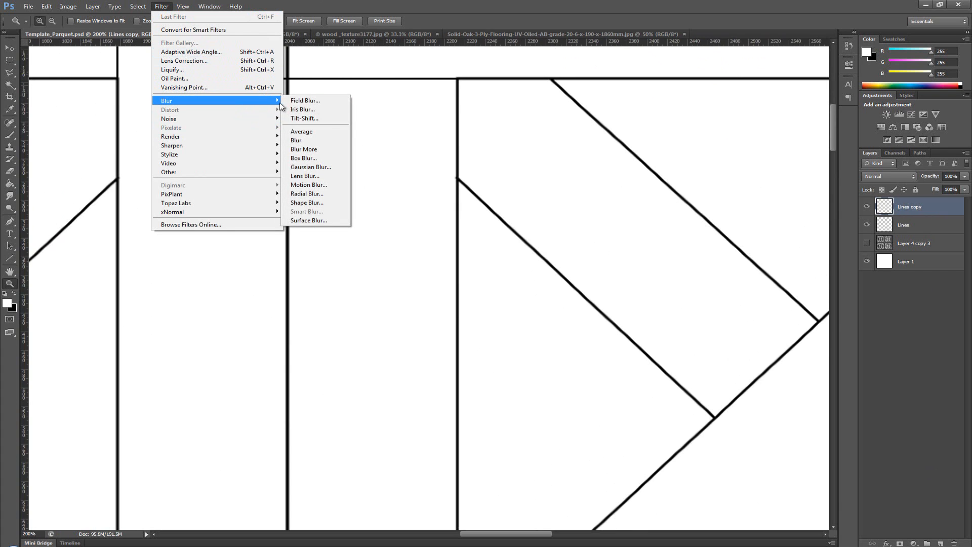
pyautogui.click(325, 167)
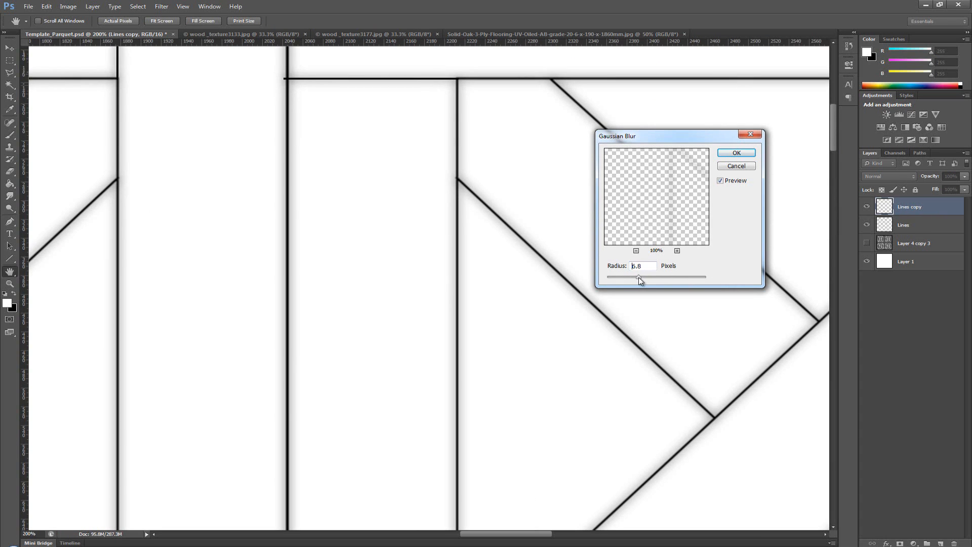
pyautogui.moveTo(639, 277); pyautogui.dragTo(639, 278)
pyautogui.click(736, 152)
# Duplicate the blurred lines layer twice and merge the three blurred copies into one layer above Lines.
pyautogui.press('z')
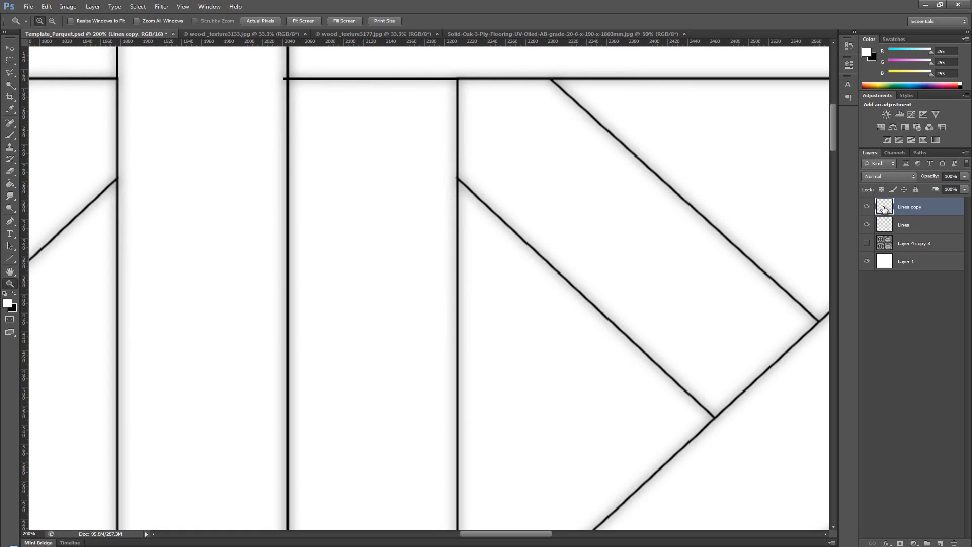
pyautogui.hotkey('ctrl', 'j')
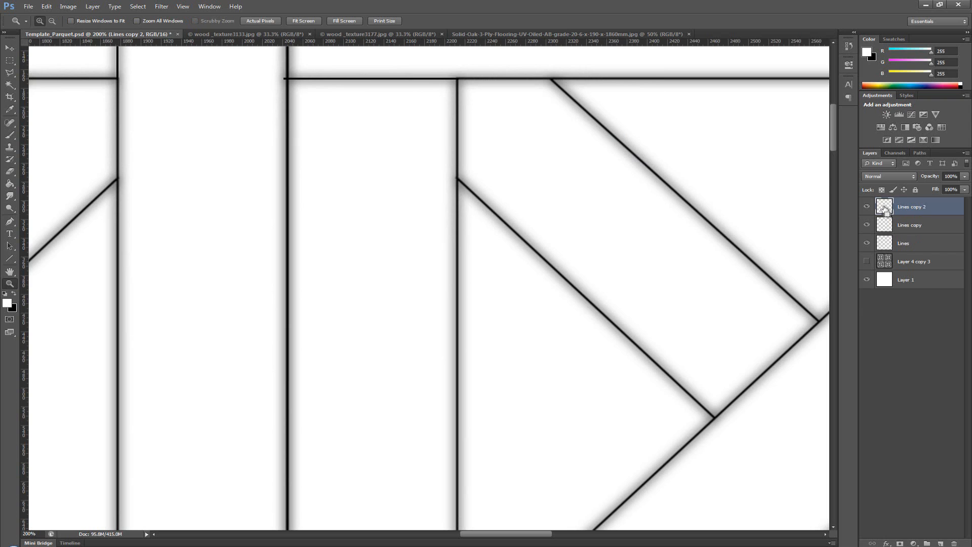
pyautogui.hotkey('ctrl', 'j')
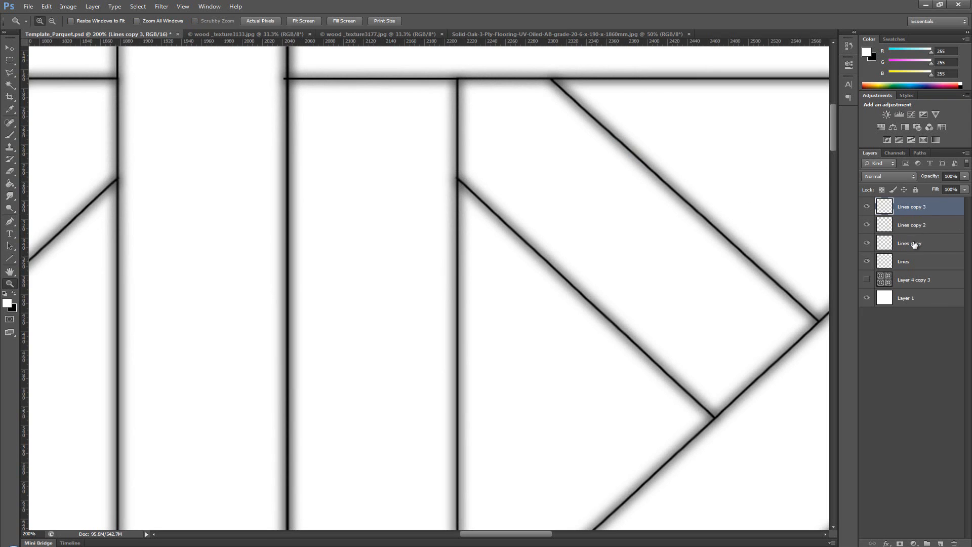
pyautogui.keyDown('shift'); pyautogui.click(914, 244); pyautogui.keyUp('shift')
pyautogui.hotkey('ctrl', 'e')
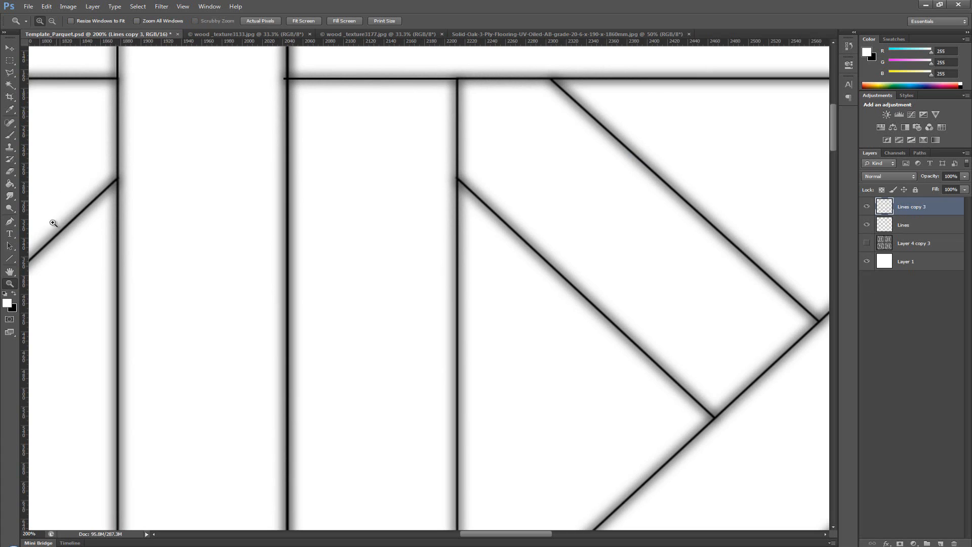
# Examine the seams between the wood pieces up close in the traditional-hardwood-flooring reference photo, and close the photo.
pyautogui.click(10, 272)
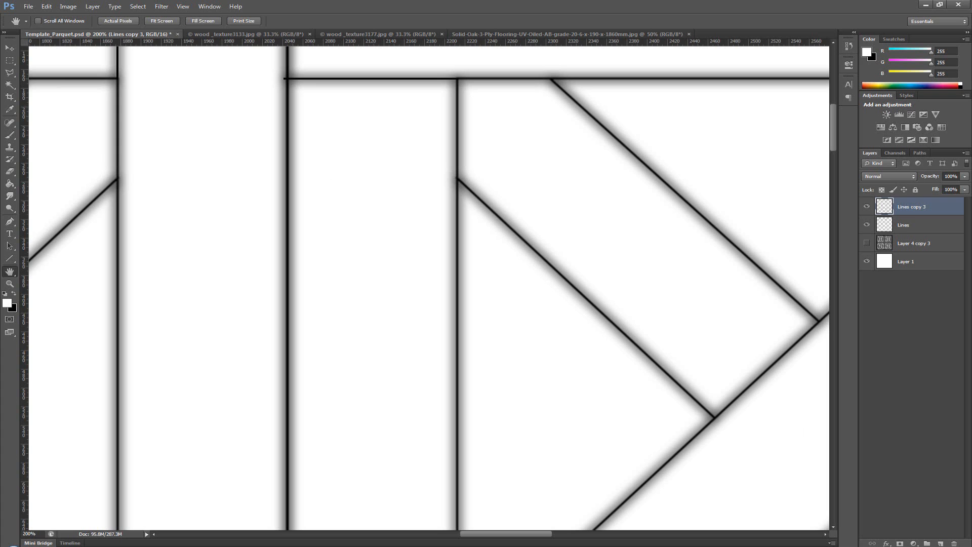
pyautogui.moveTo(0, 127); pyautogui.dragTo(480, 107)
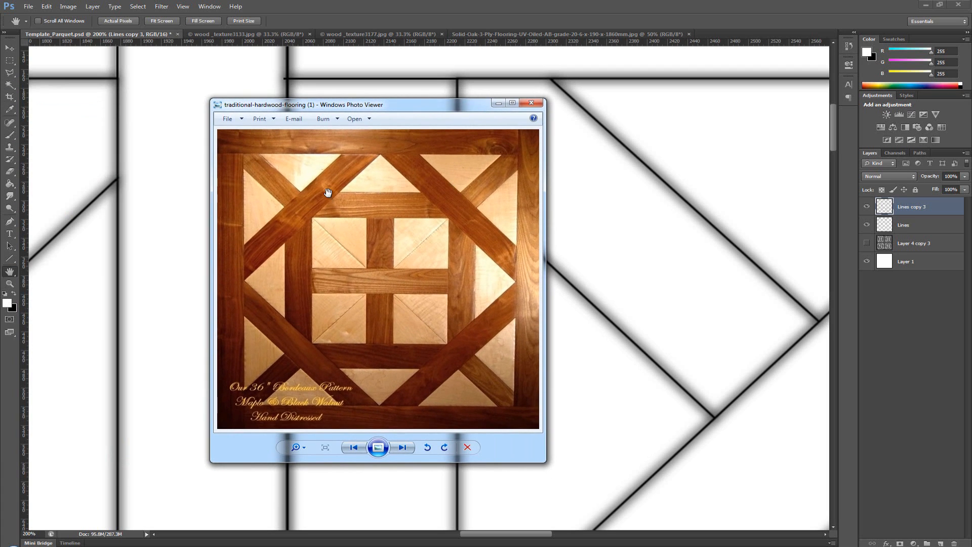
pyautogui.scroll(6, 328, 193)
pyautogui.scroll(-2, 393, 212)
pyautogui.moveTo(307, 191); pyautogui.dragTo(385, 267)
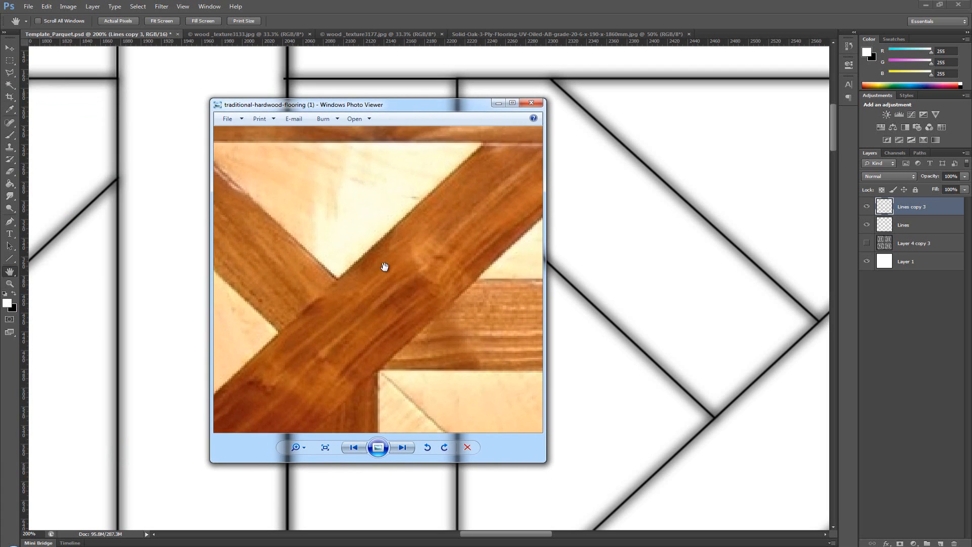
pyautogui.moveTo(276, 198); pyautogui.dragTo(365, 246)
pyautogui.scroll(-1, 301, 186)
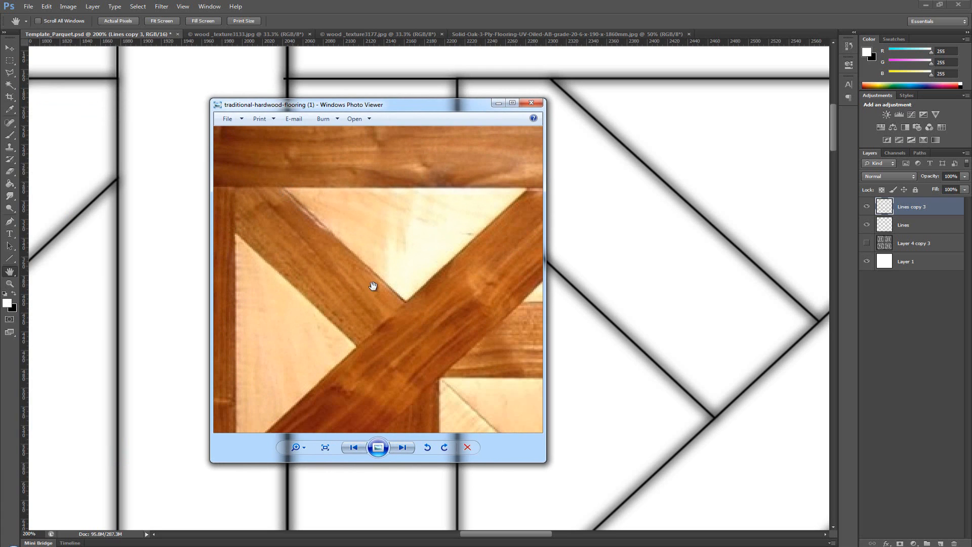
pyautogui.click(531, 103)
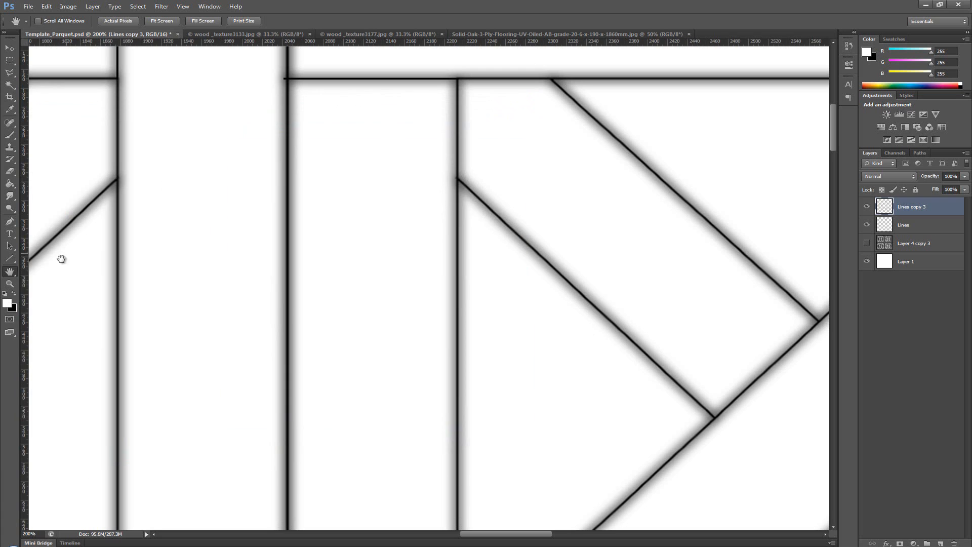
# Save a copy of the softened line pattern in the New_Texture folder as the JPEG Diffuse_Colored_Bump_02 with maximum quality 12.
pyautogui.doubleClick(10, 272)
pyautogui.click(29, 7)
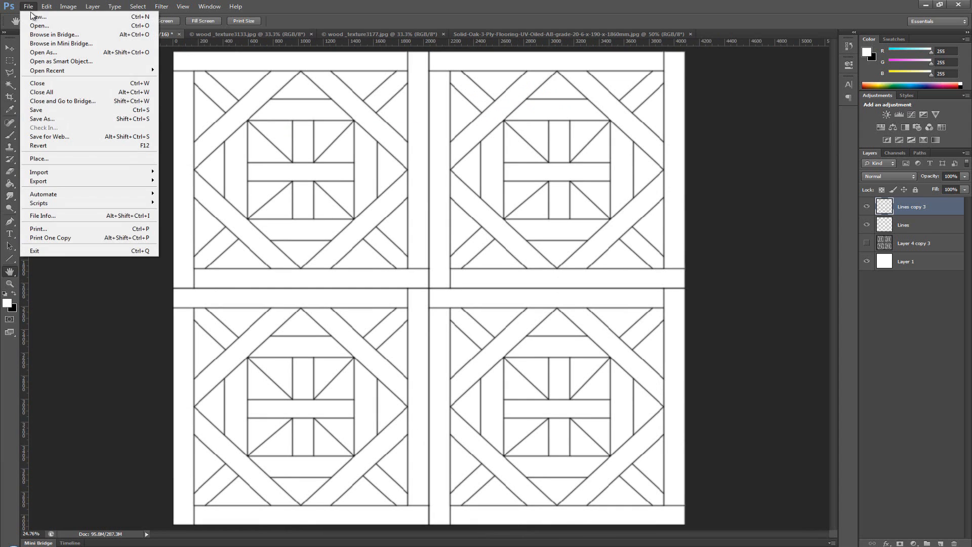
pyautogui.click(101, 119)
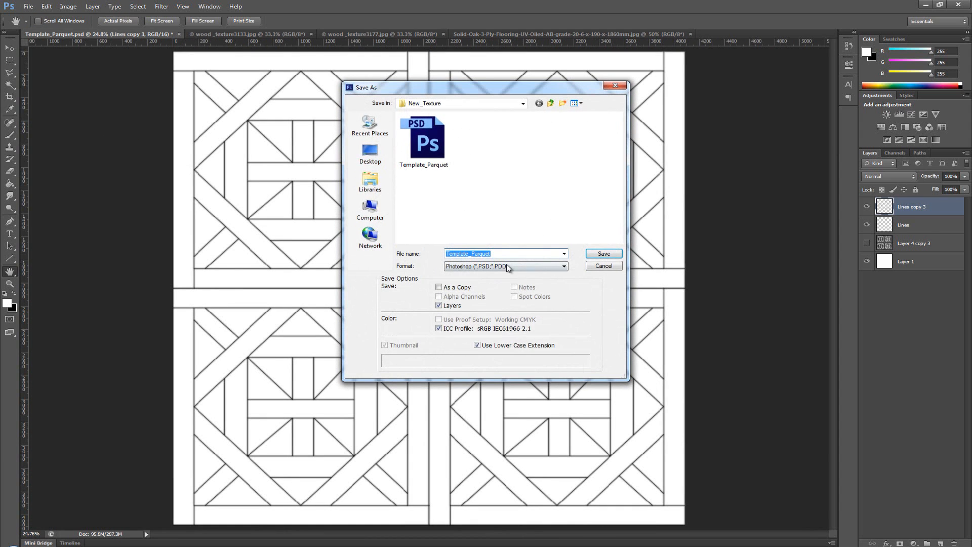
pyautogui.click(508, 267)
pyautogui.click(506, 305)
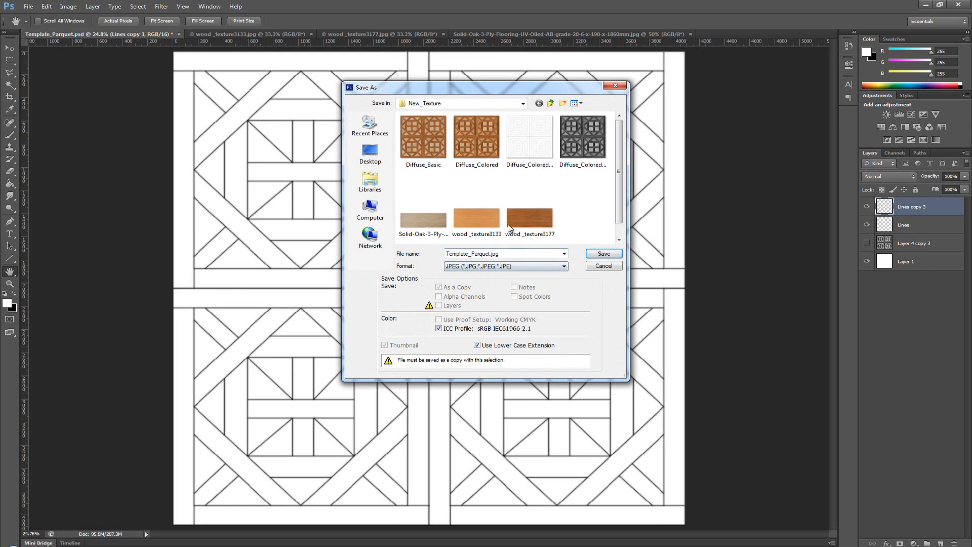
pyautogui.click(515, 151)
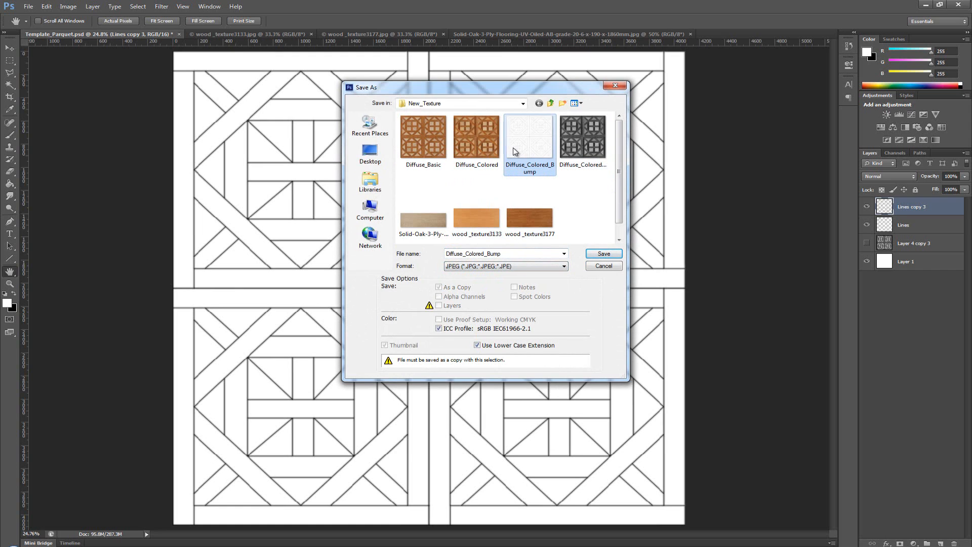
pyautogui.click(522, 253)
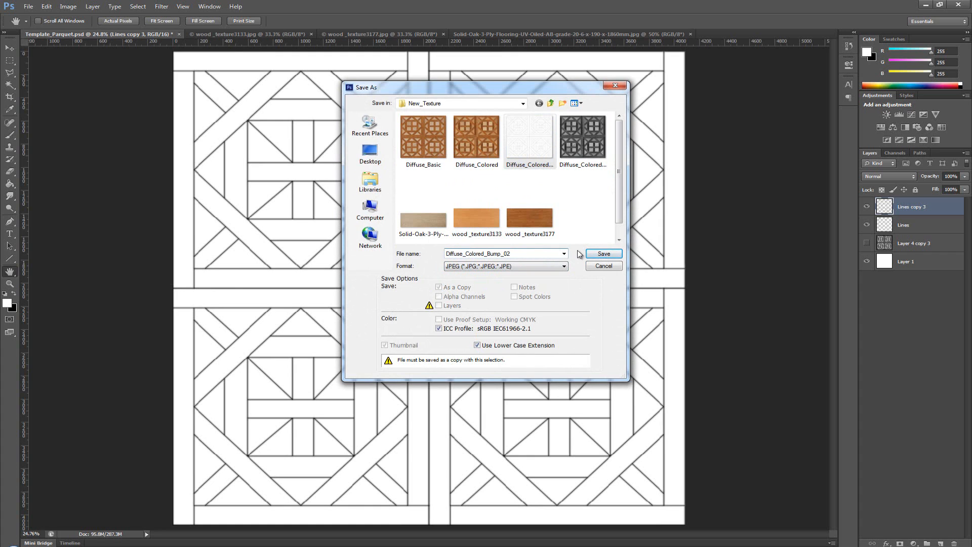
pyautogui.click(605, 256)
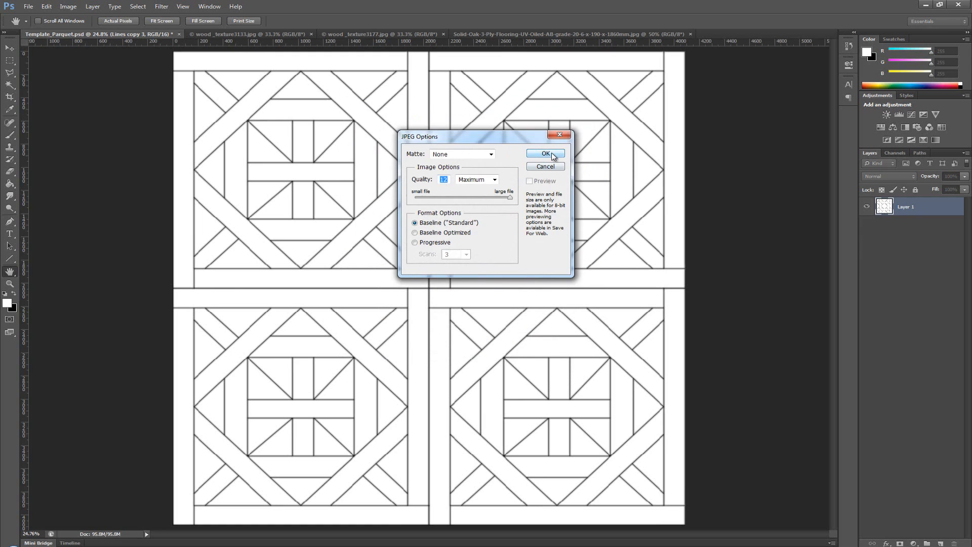
pyautogui.click(552, 153)
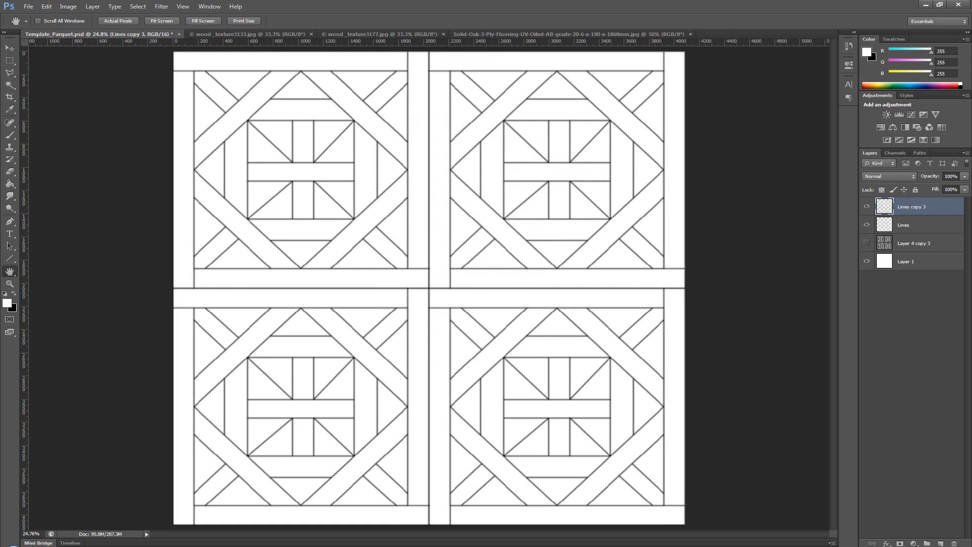